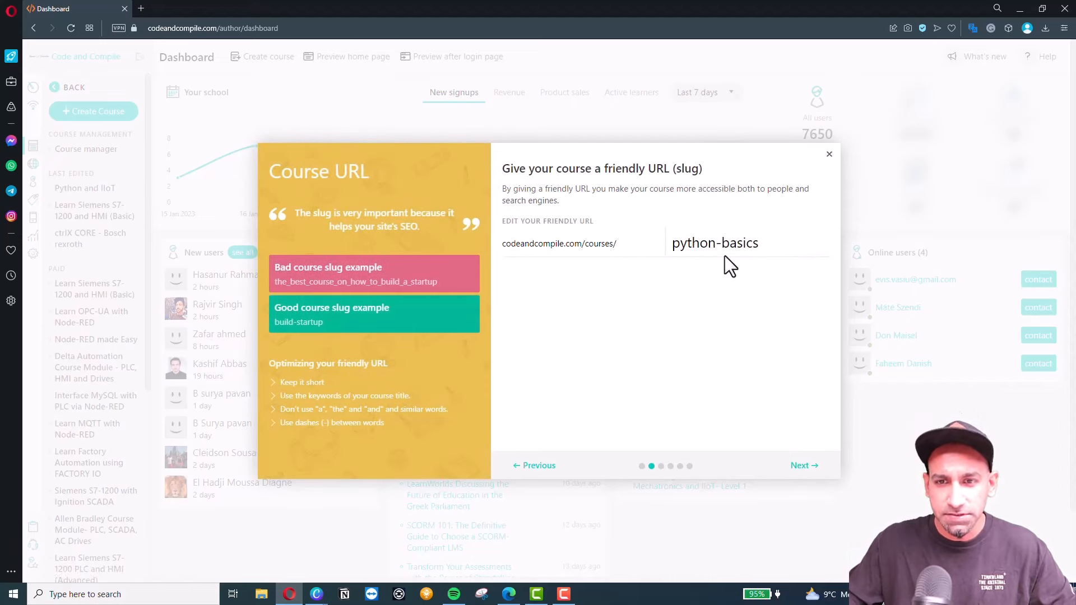
Keep the python-basics URL slug and set the Python Basics course access to Draft.
click(800, 466)
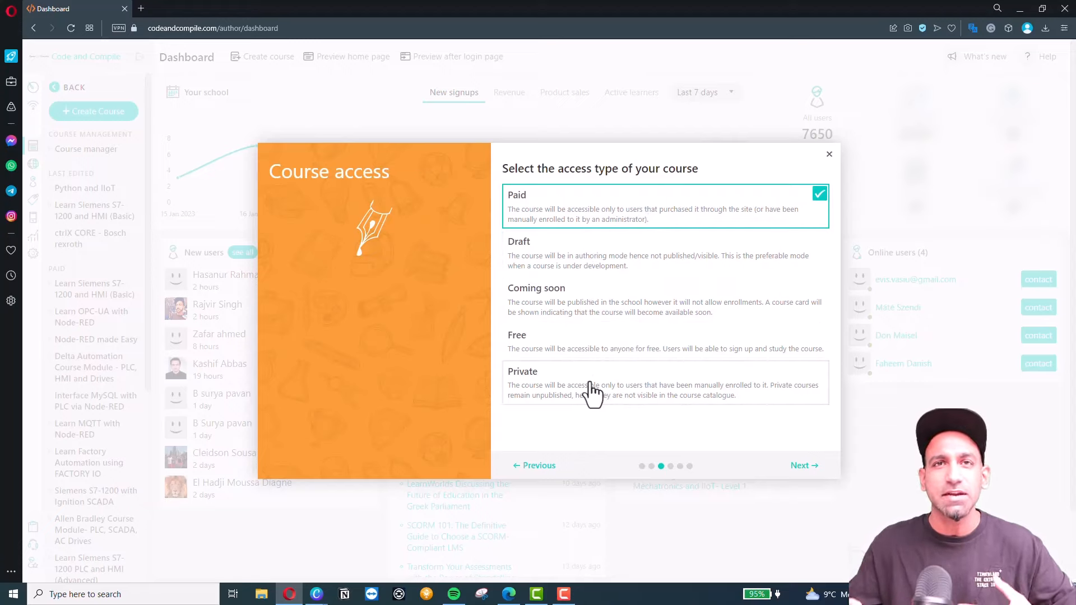
click(583, 266)
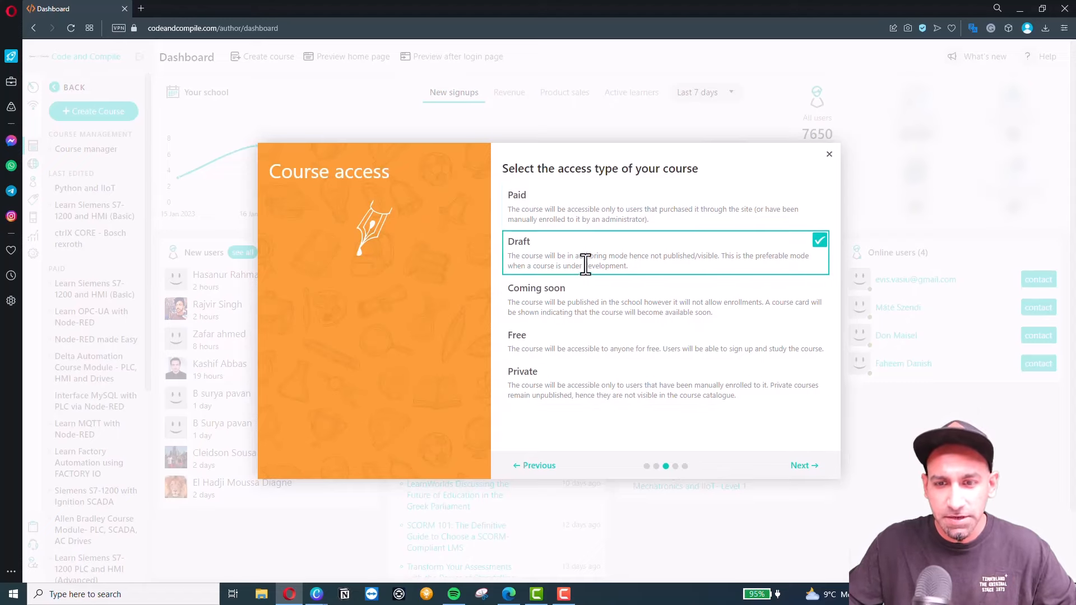
click(801, 467)
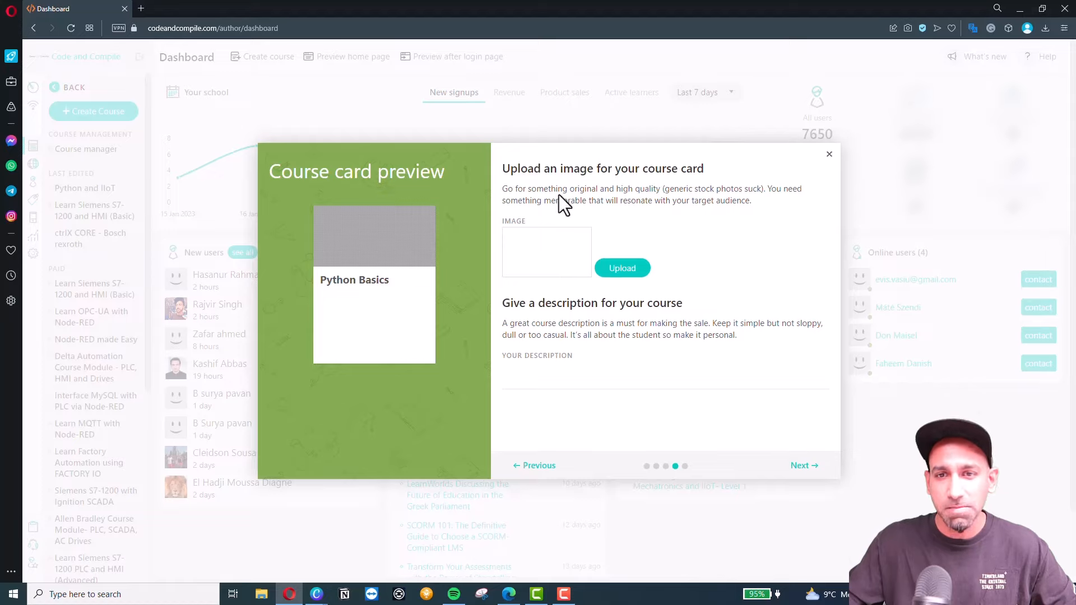
Upload course image.png from Desktop > LearnWorlds and insert it as the course card image.
click(613, 269)
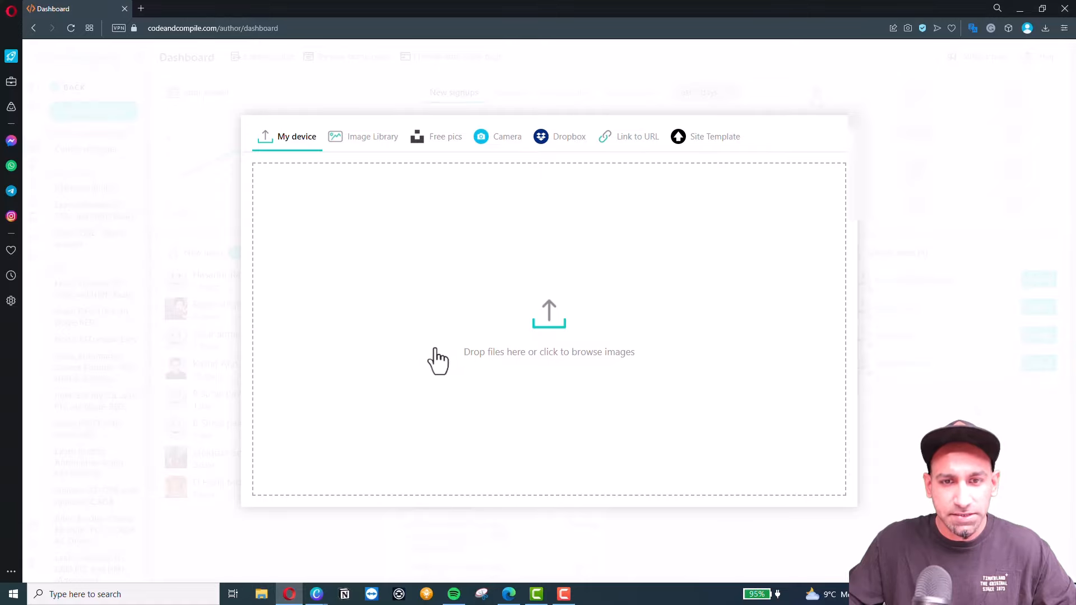
click(428, 283)
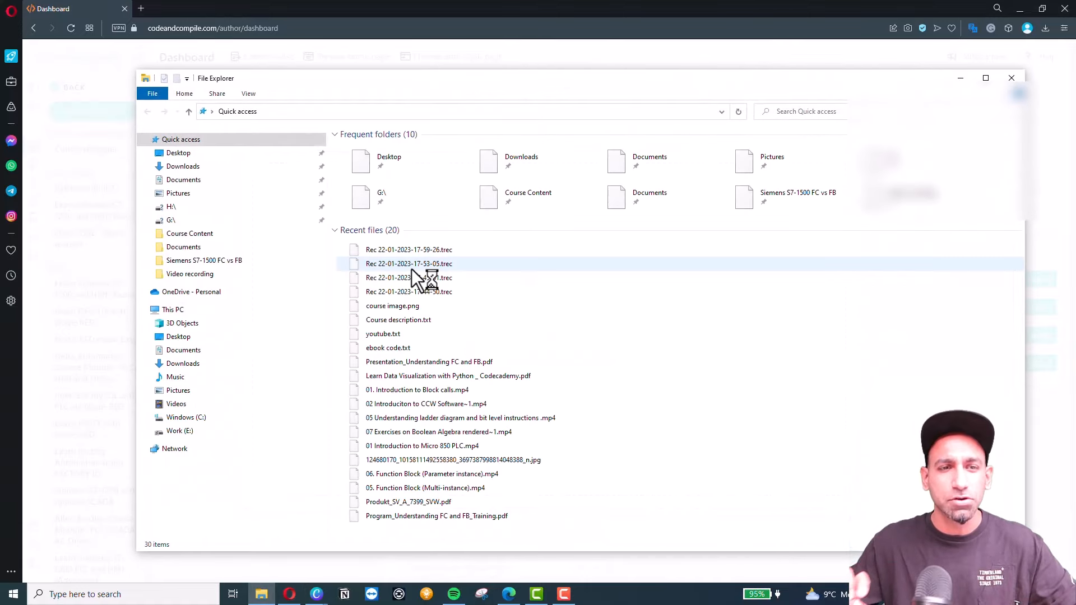
double_click(428, 165)
double_click(504, 170)
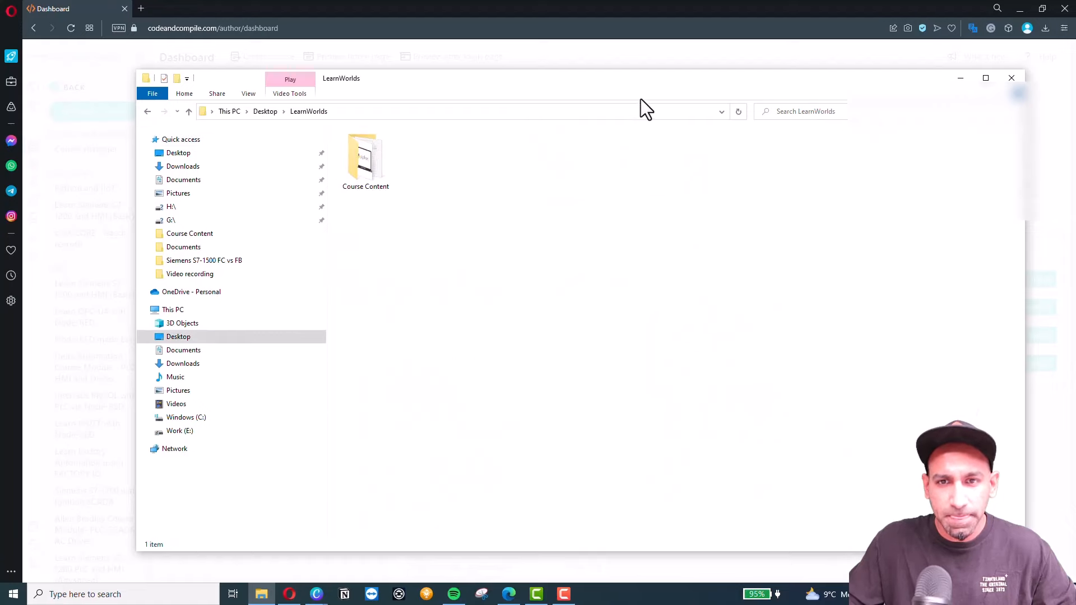
drag(650, 81, 0, 11)
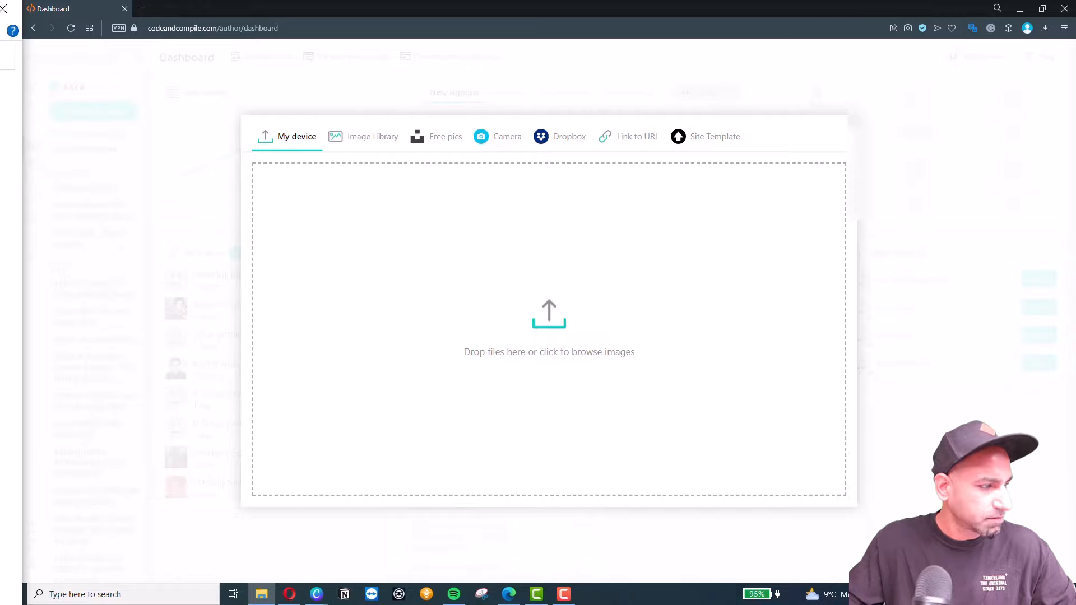
drag(2, 314, 603, 295)
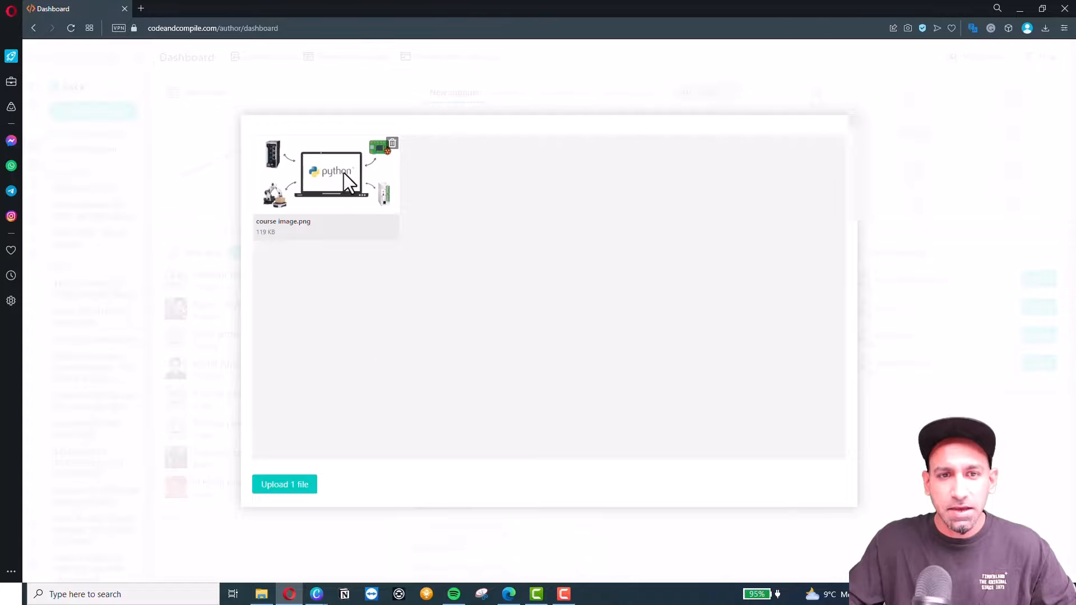
click(284, 486)
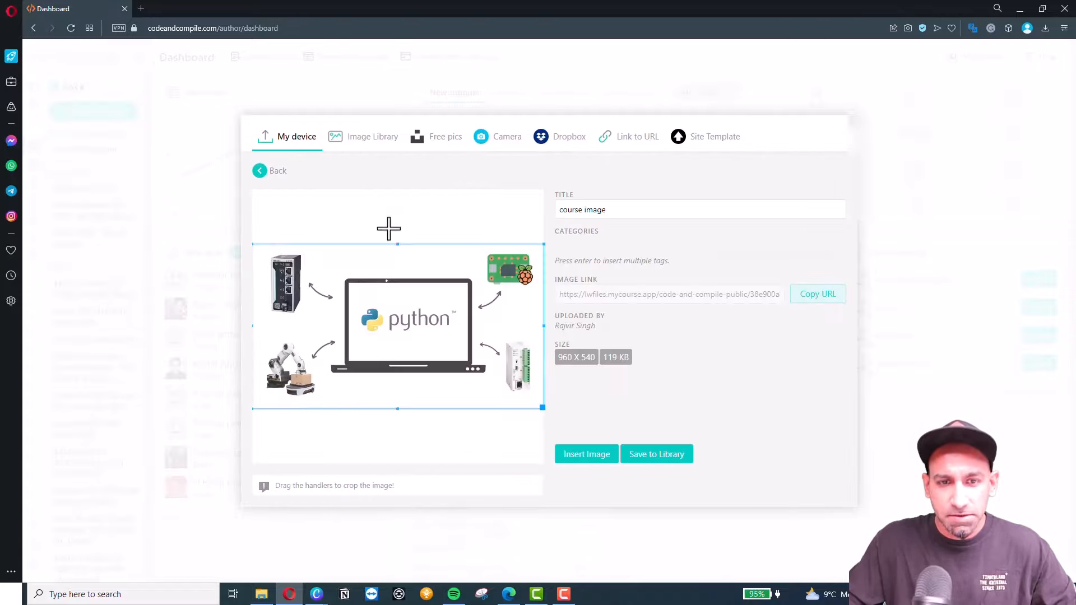
click(586, 456)
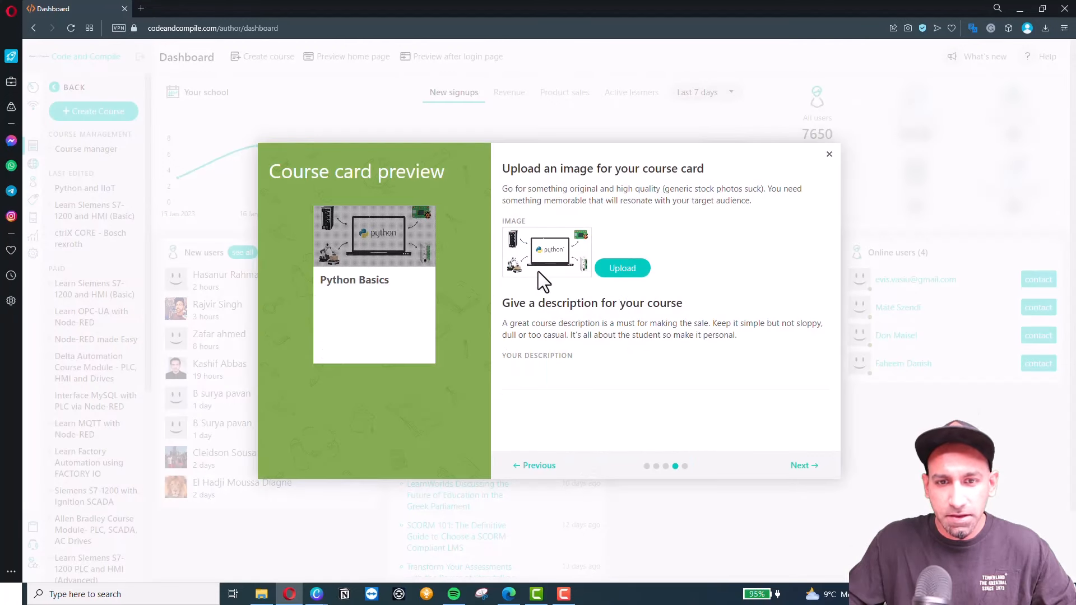
Paste the IIoT description from Course description.txt into the course card description field.
click(535, 380)
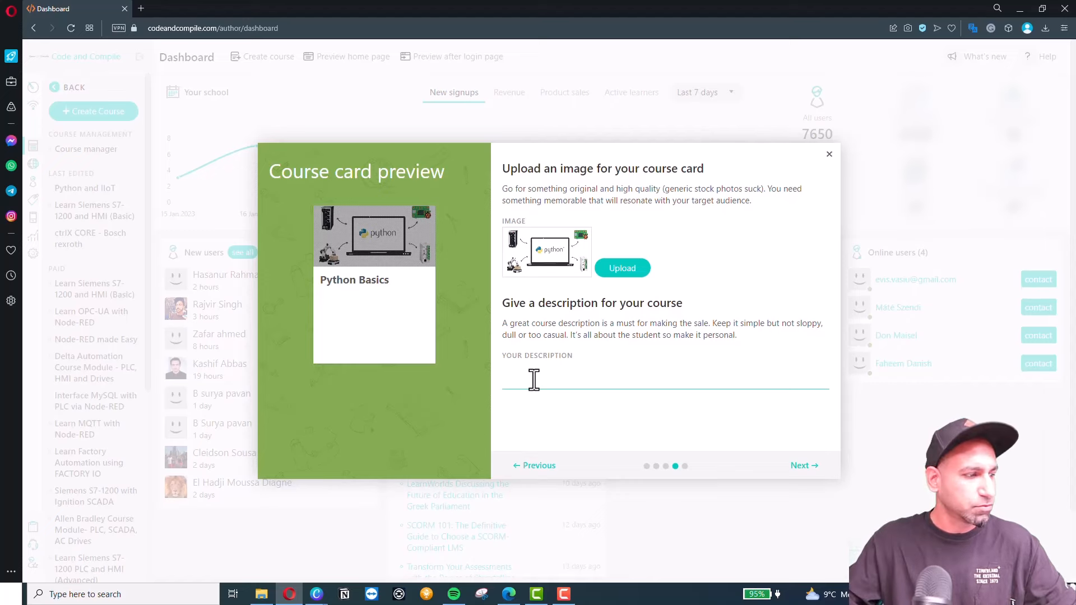
double_click(0, 169)
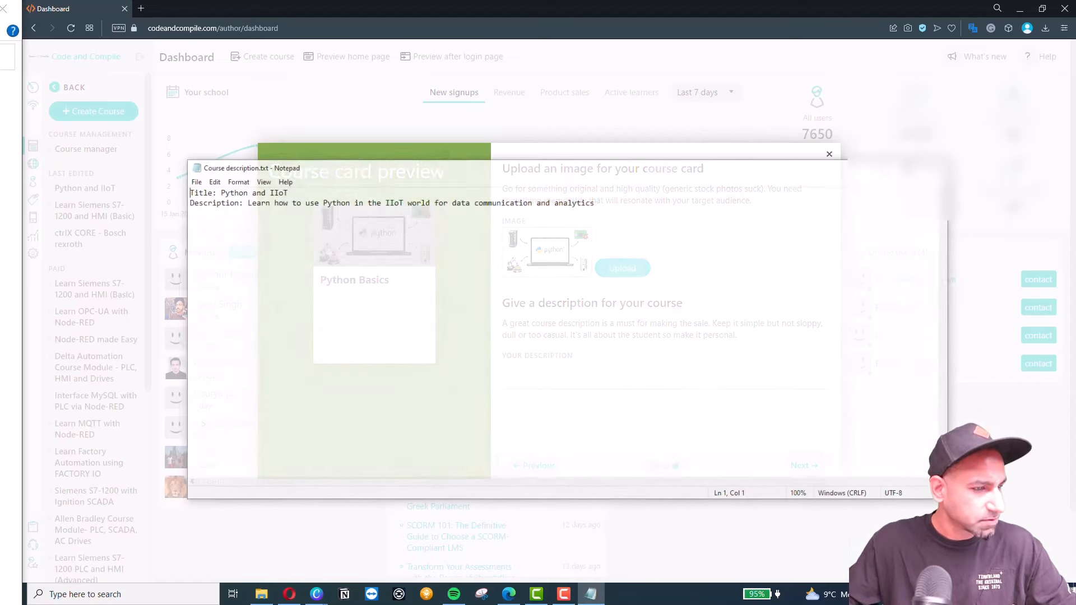
drag(761, 165, 0, 169)
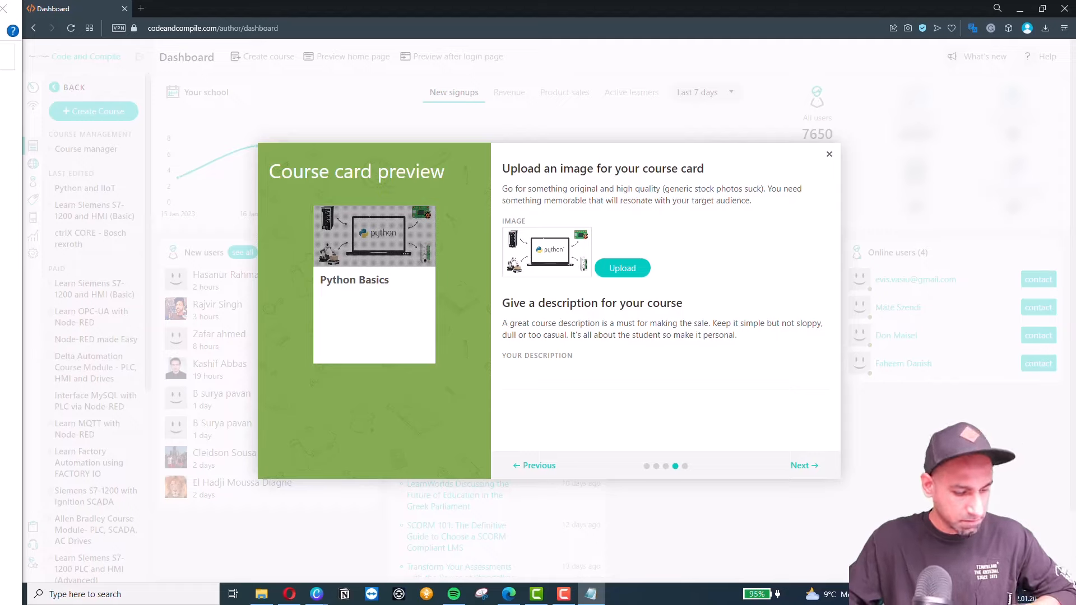
click(636, 383)
text(Learn how to use Python in the IIoT world for data communication and analytics)
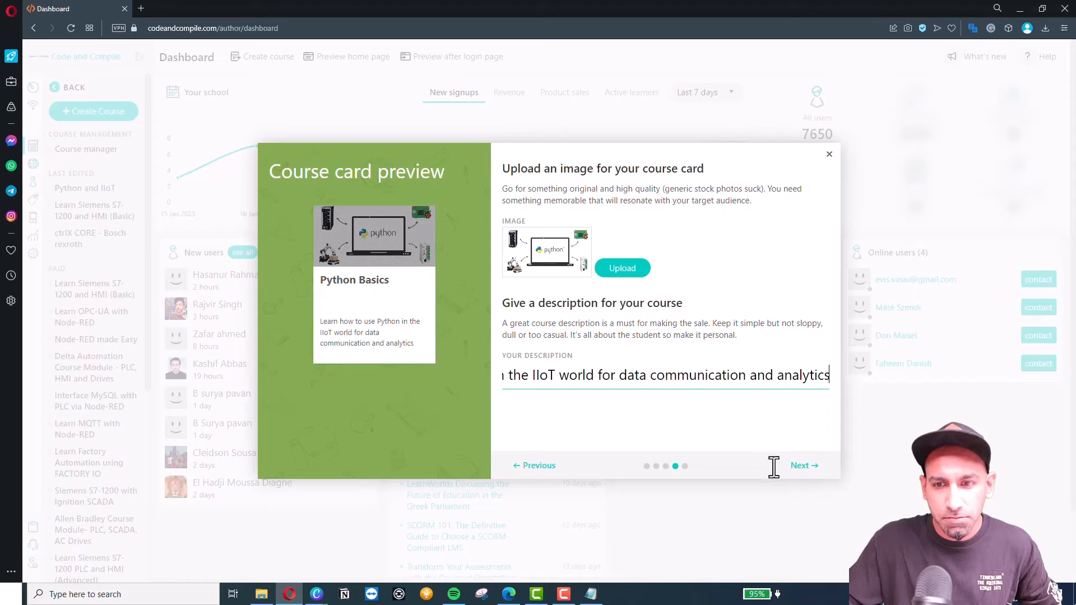
click(799, 469)
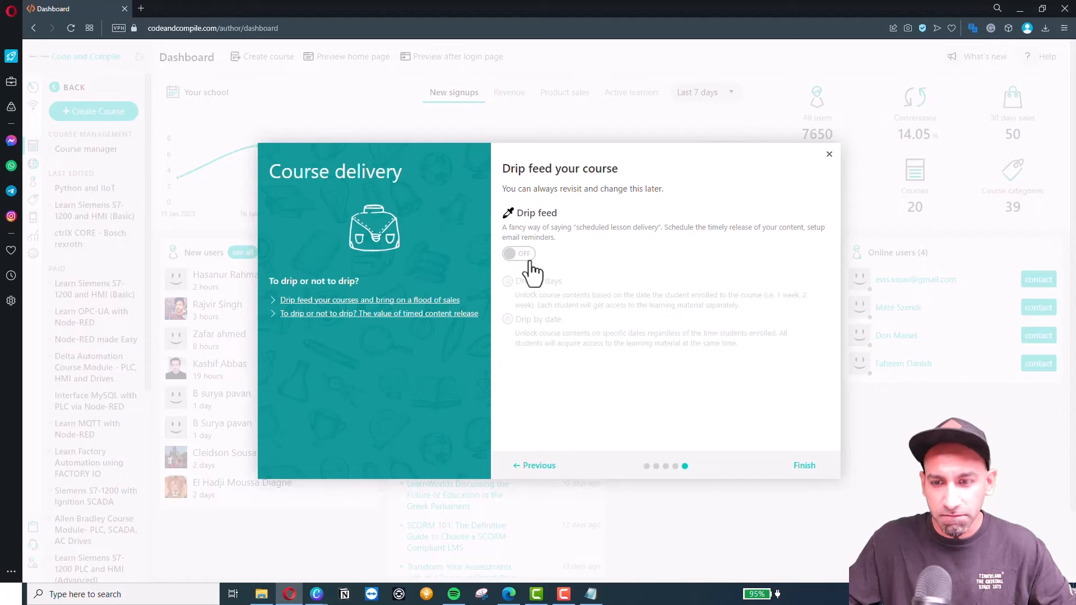
Leave drip feed off and finish creating the Python Basics course.
click(804, 466)
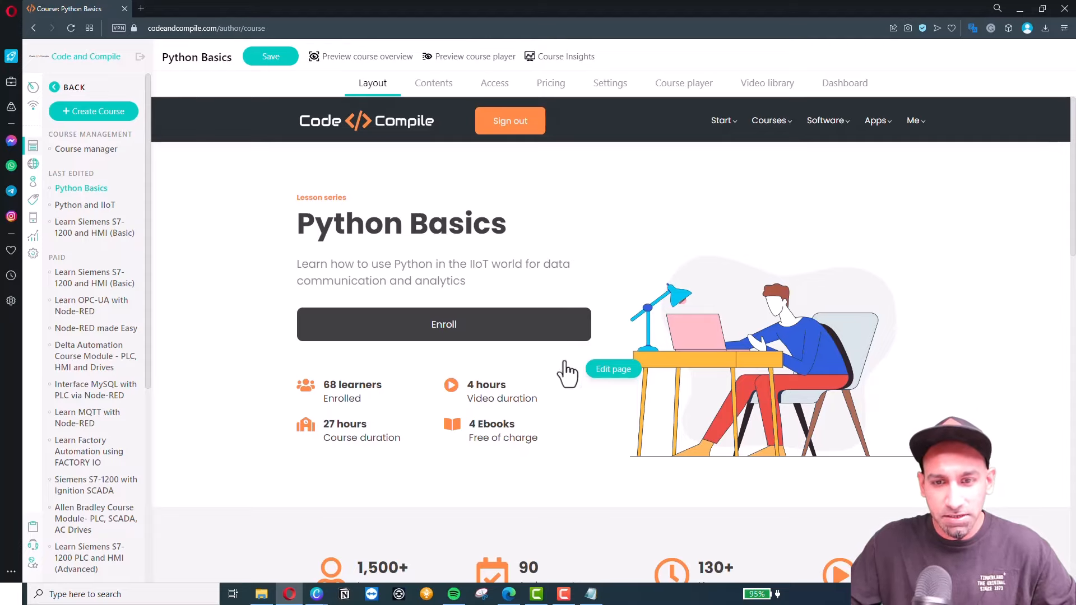
click(601, 372)
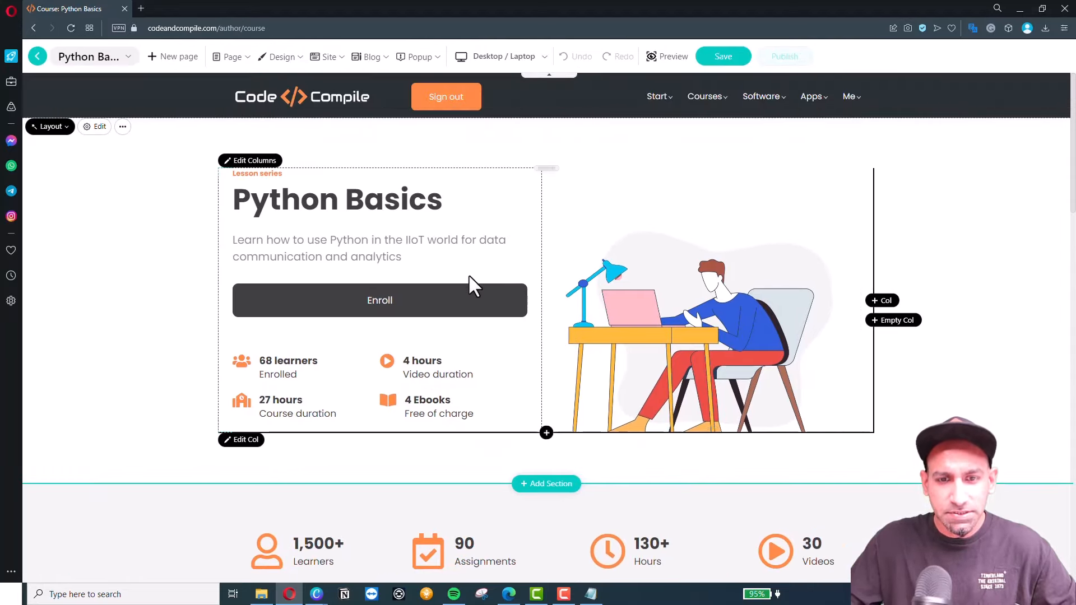
scroll(470, 276, down, 2)
scroll(469, 277, down, 6)
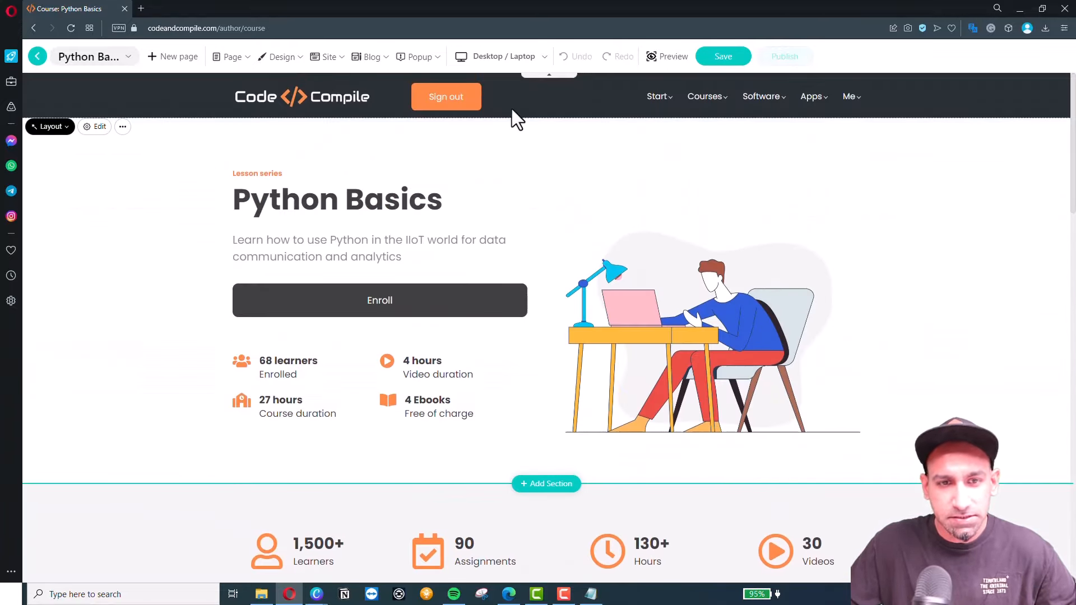
scroll(456, 360, down, 4)
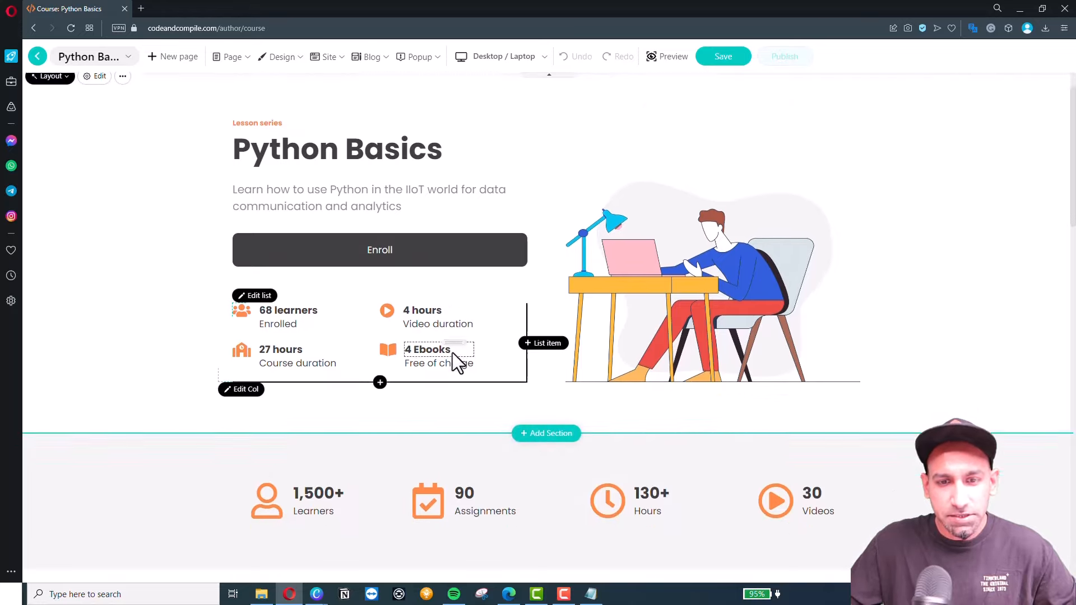
scroll(519, 358, down, 5)
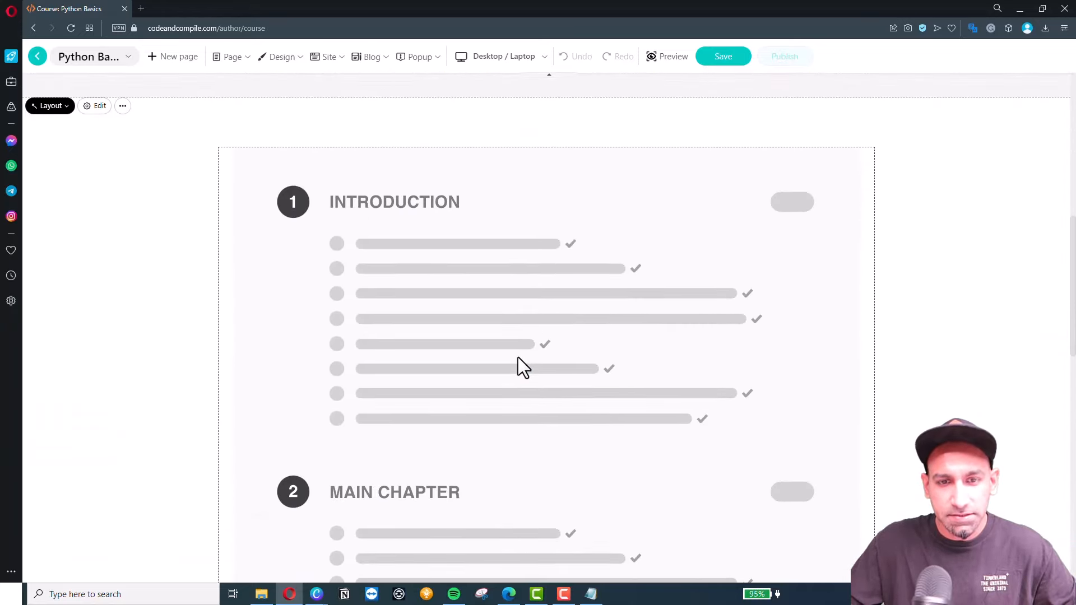
scroll(507, 407, up, 10)
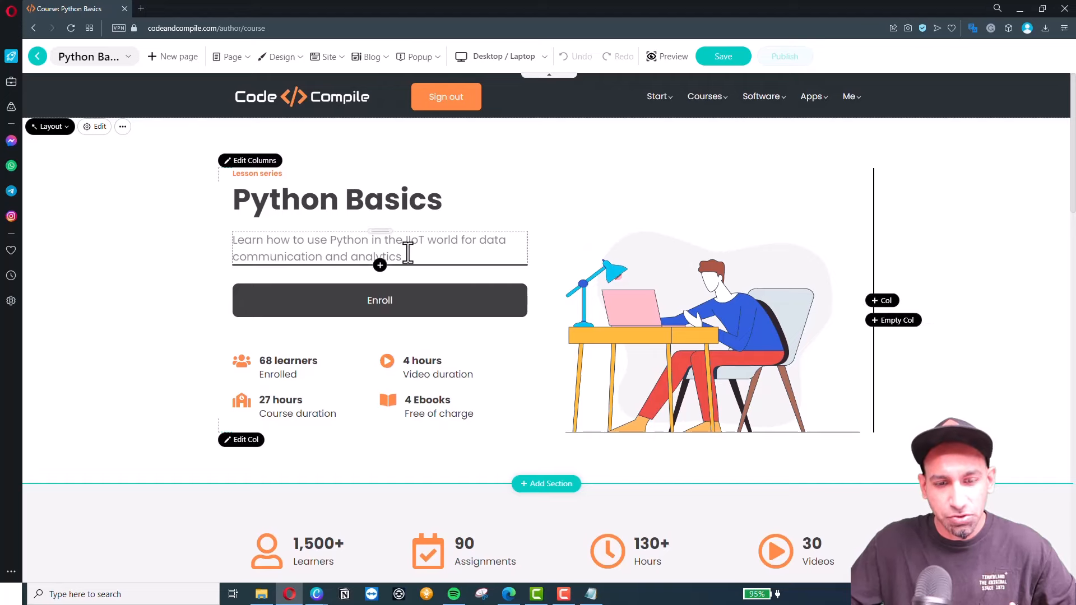
click(37, 57)
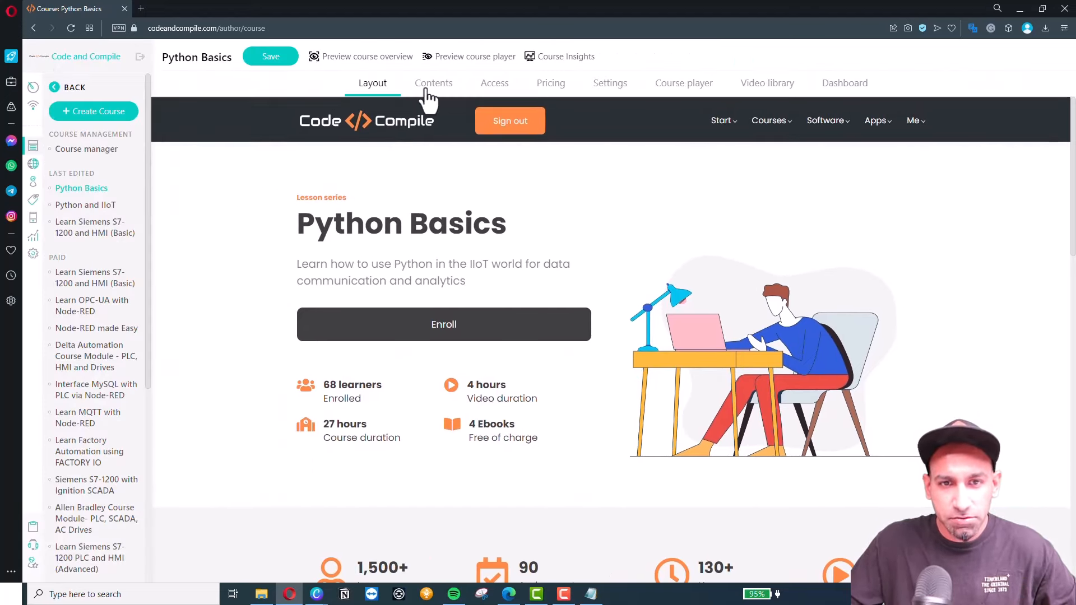
Add a section titled Introduction with Draft access to the course contents and save it.
click(428, 97)
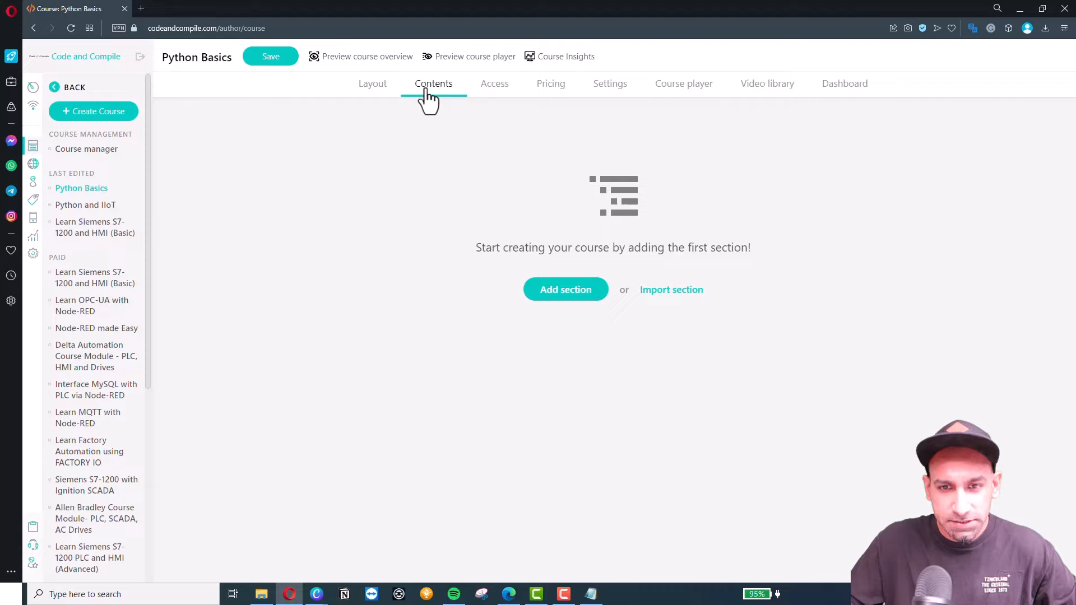
click(571, 297)
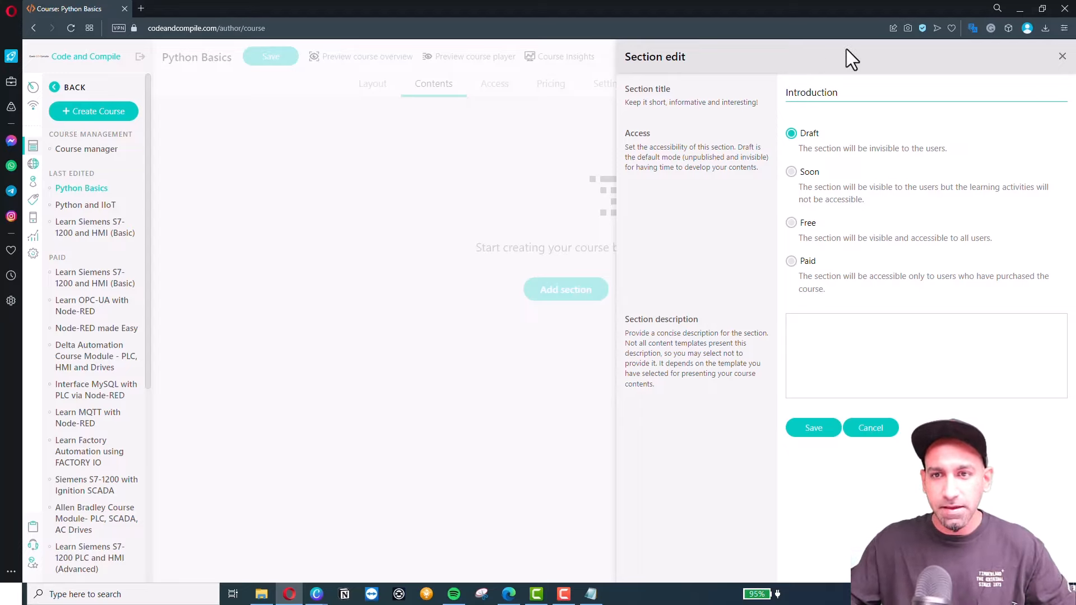
click(791, 270)
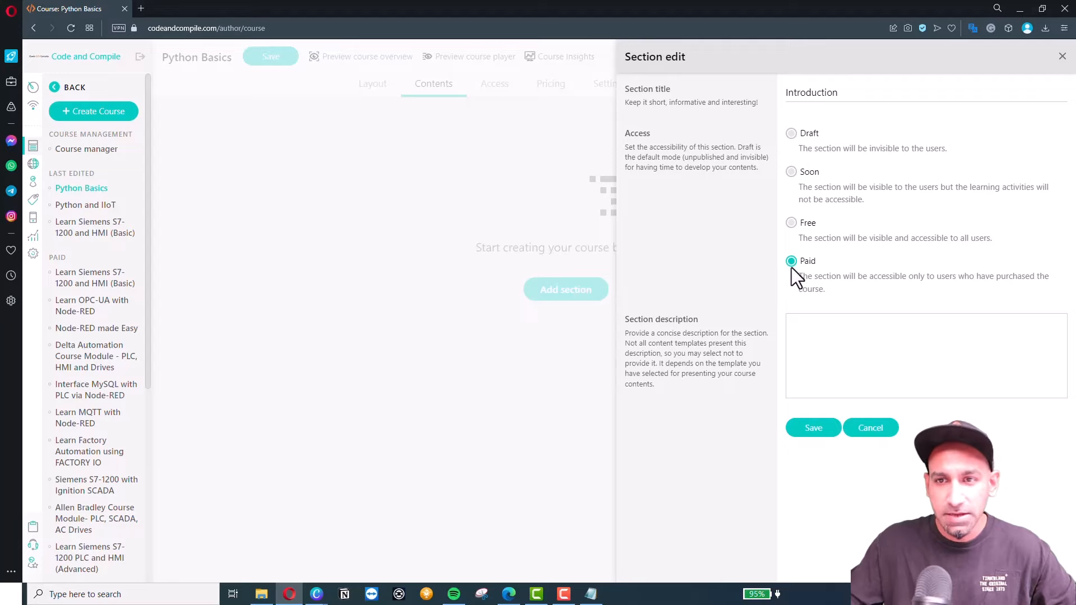
click(792, 140)
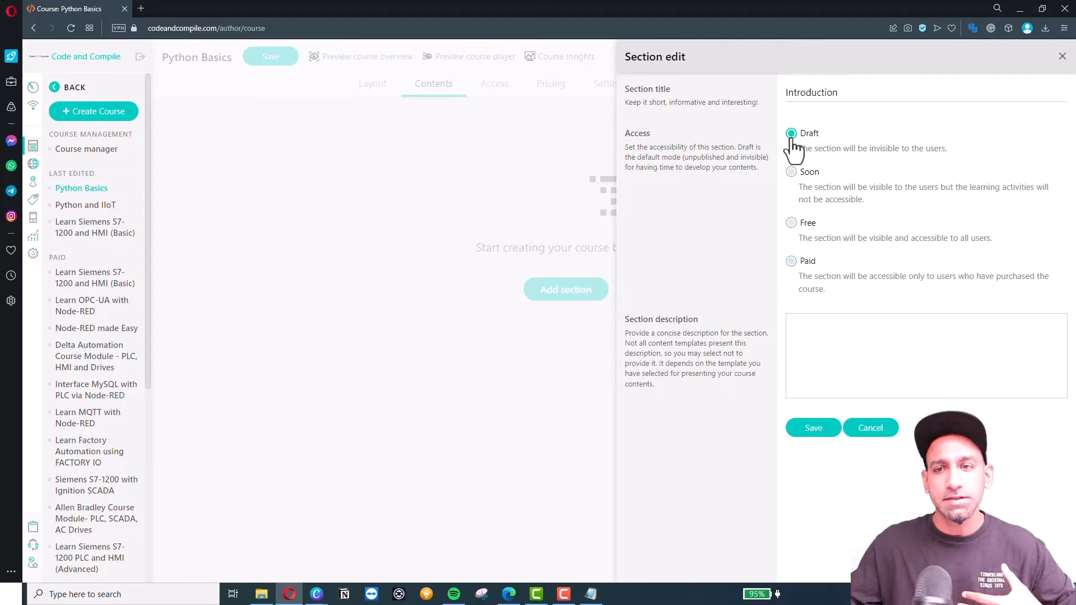
click(837, 361)
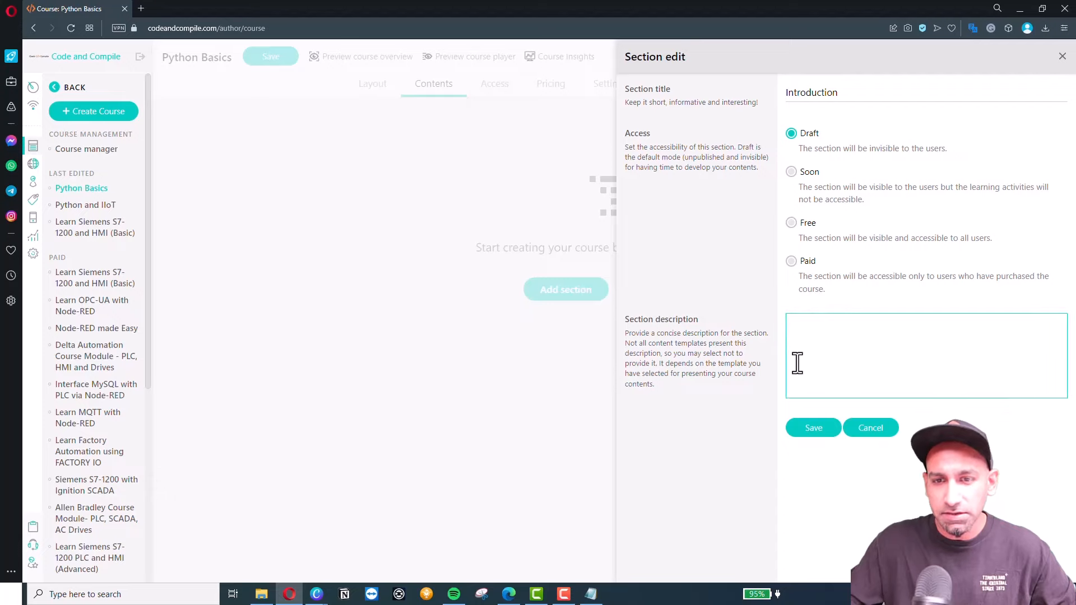
click(815, 430)
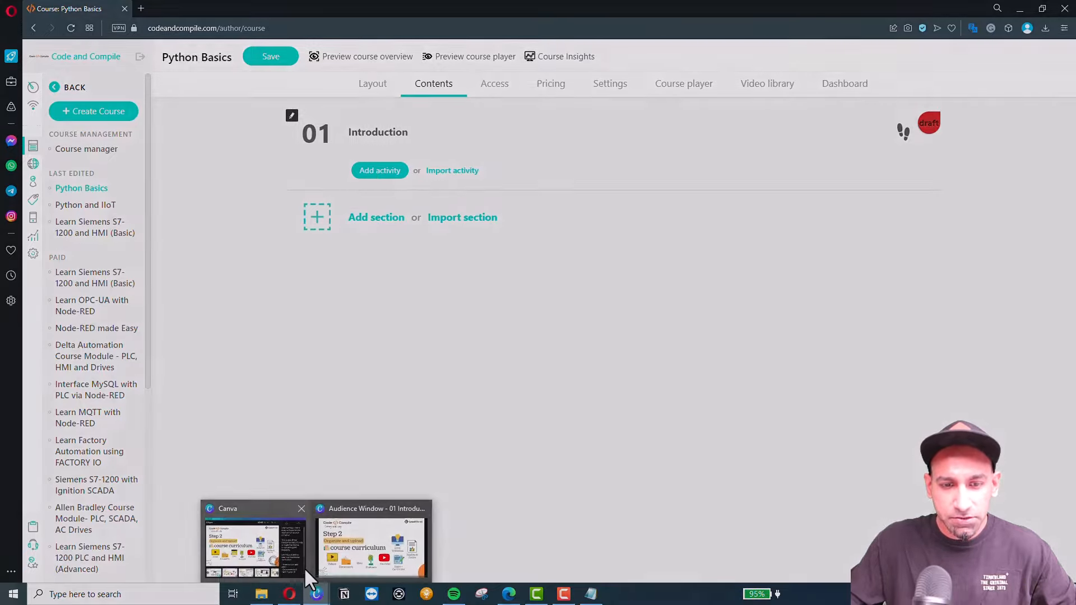
click(353, 560)
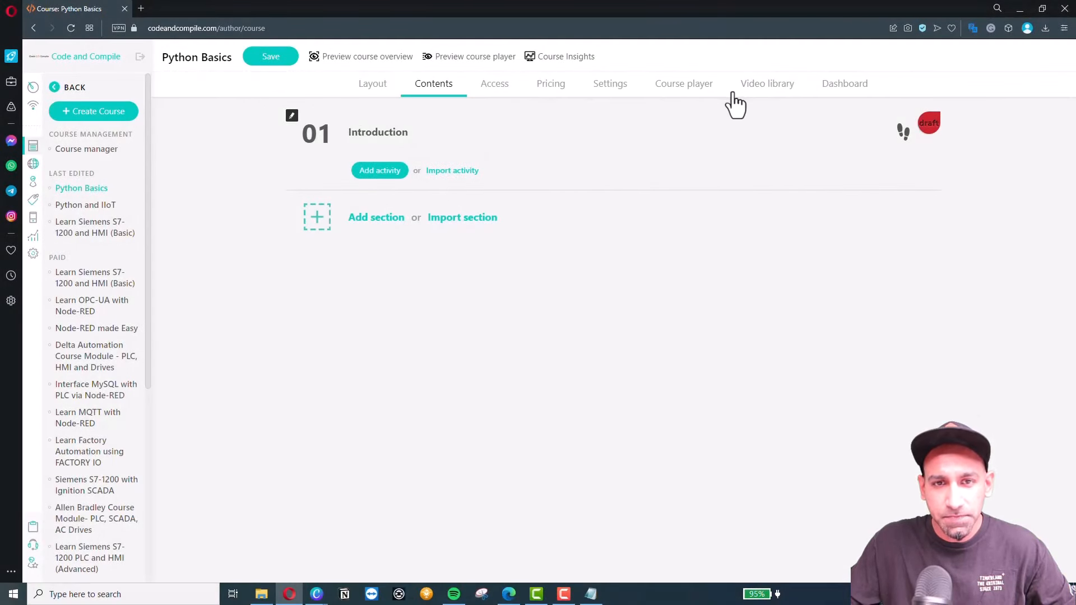
Upload 01. Introduction to Block calls.mp4 to the video library as a new video.
click(777, 89)
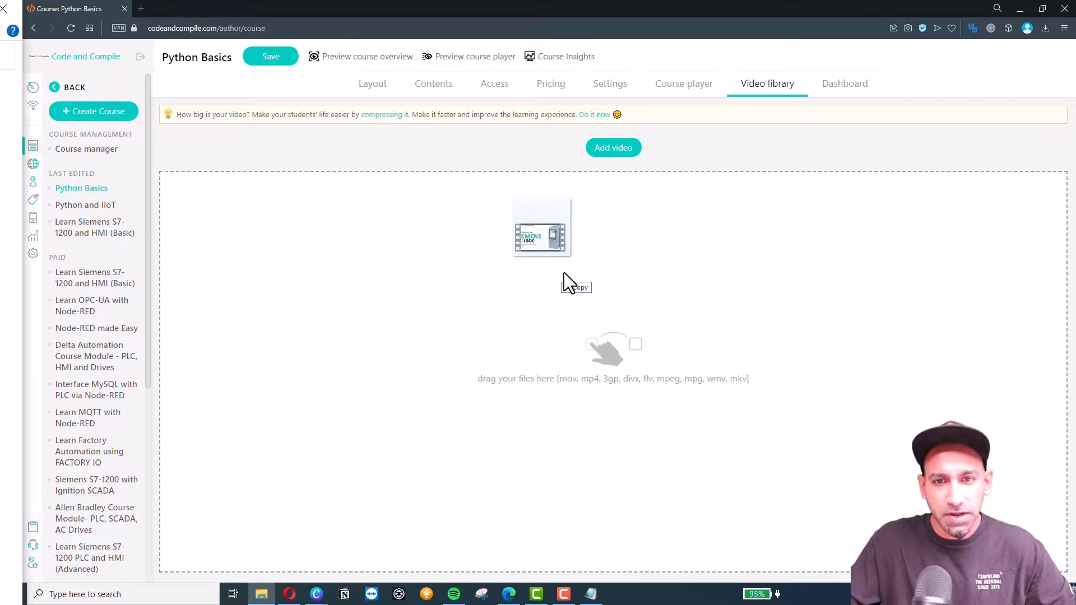
drag(563, 273, 568, 272)
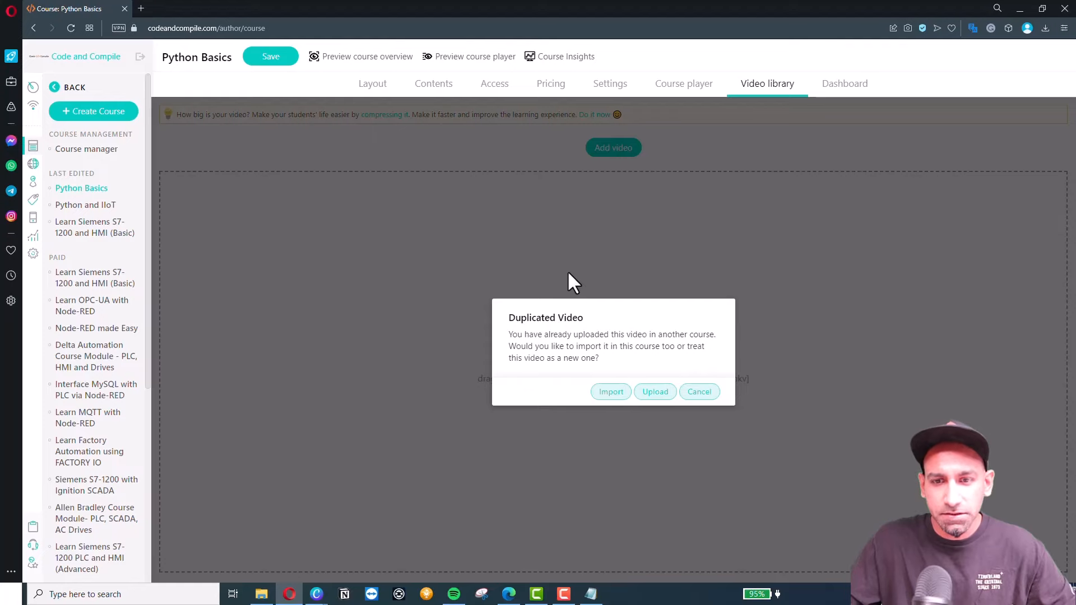
click(660, 397)
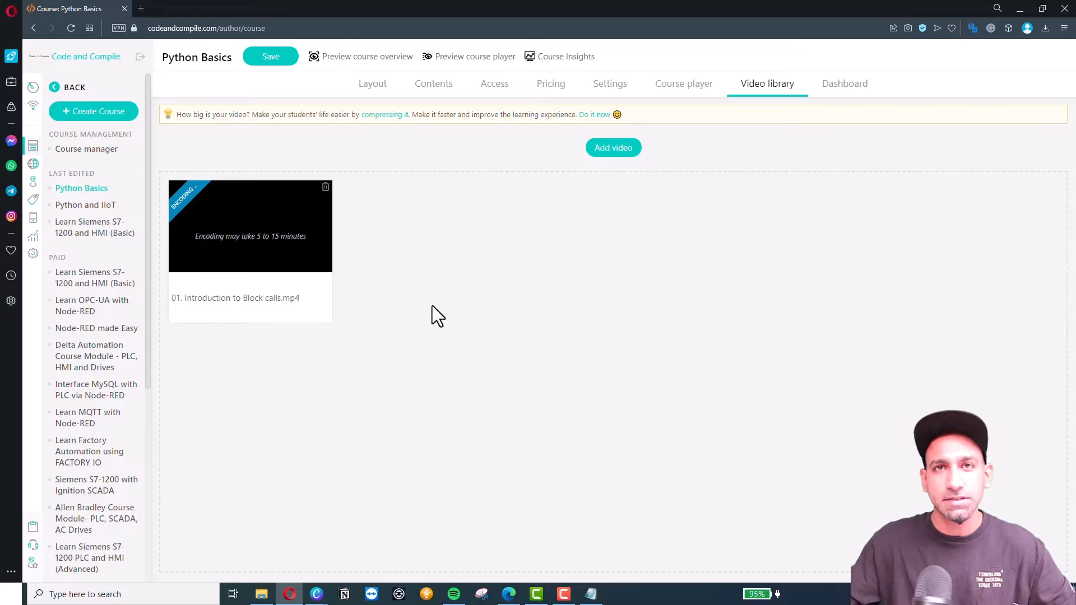
click(438, 89)
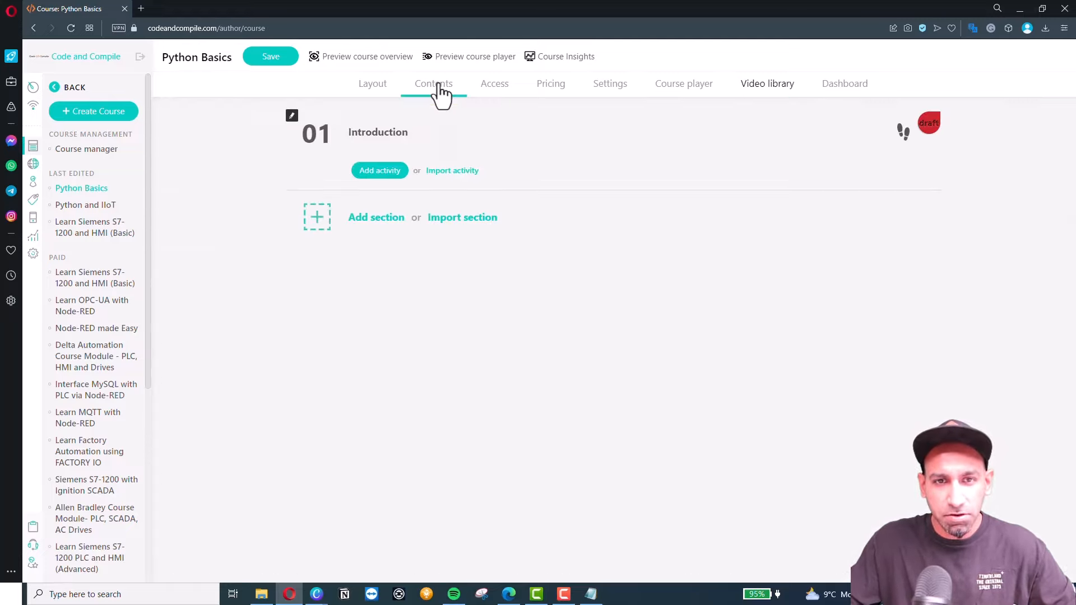
Browse the activity categories, then add a Multimedia > Video (interactive) activity named Introduction video.
click(378, 178)
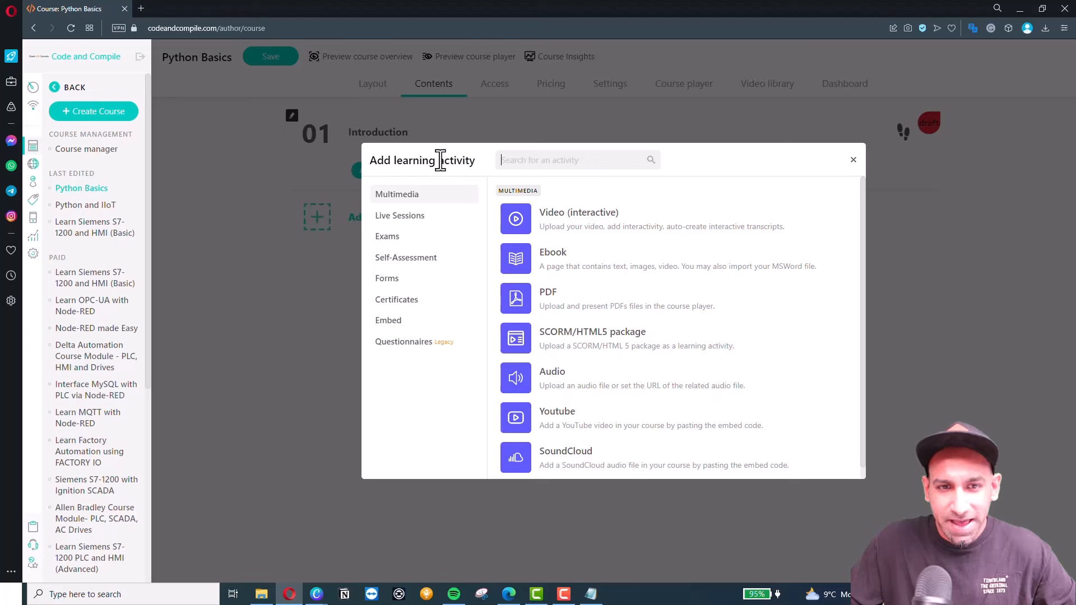
click(318, 170)
click(378, 178)
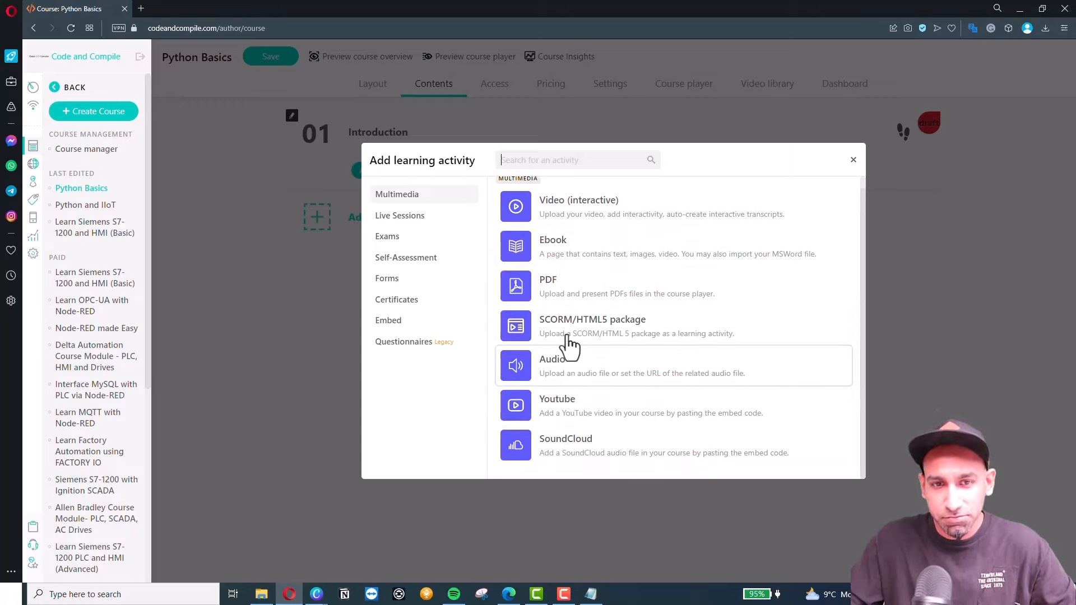
click(402, 217)
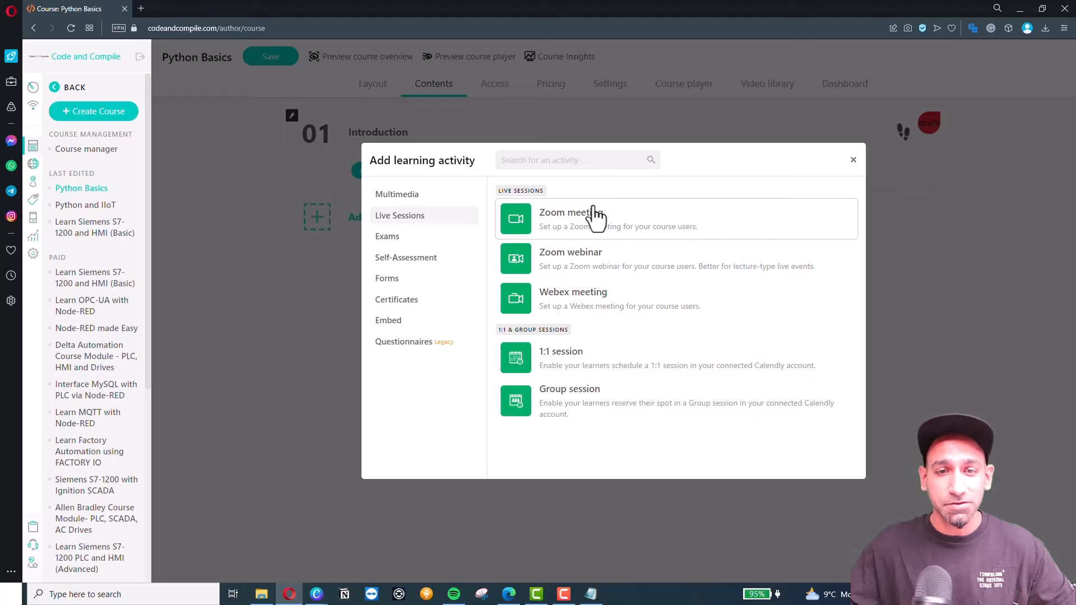
click(409, 238)
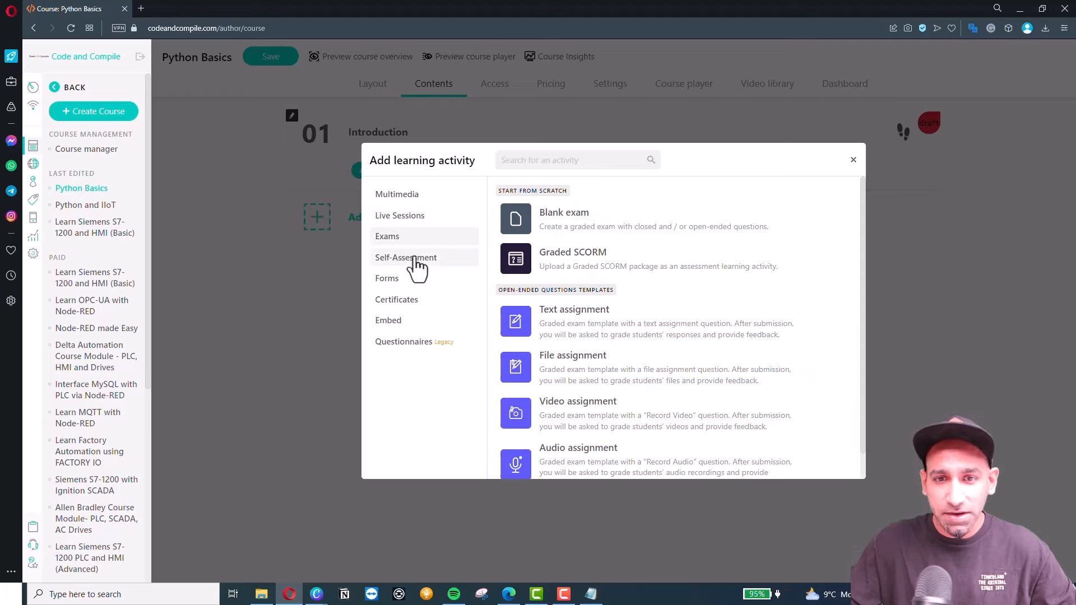
click(406, 257)
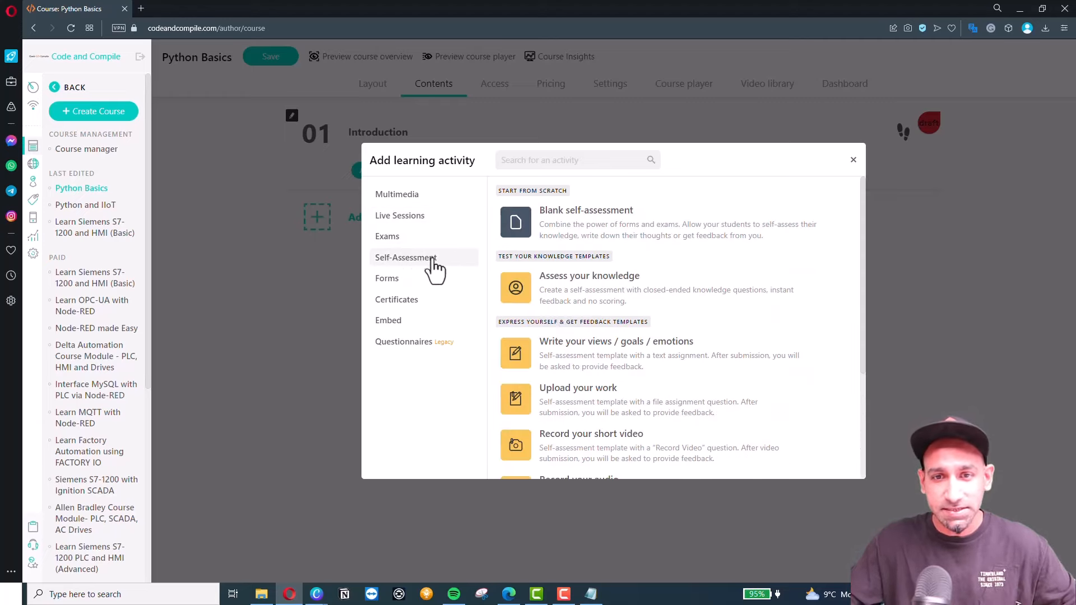
click(392, 280)
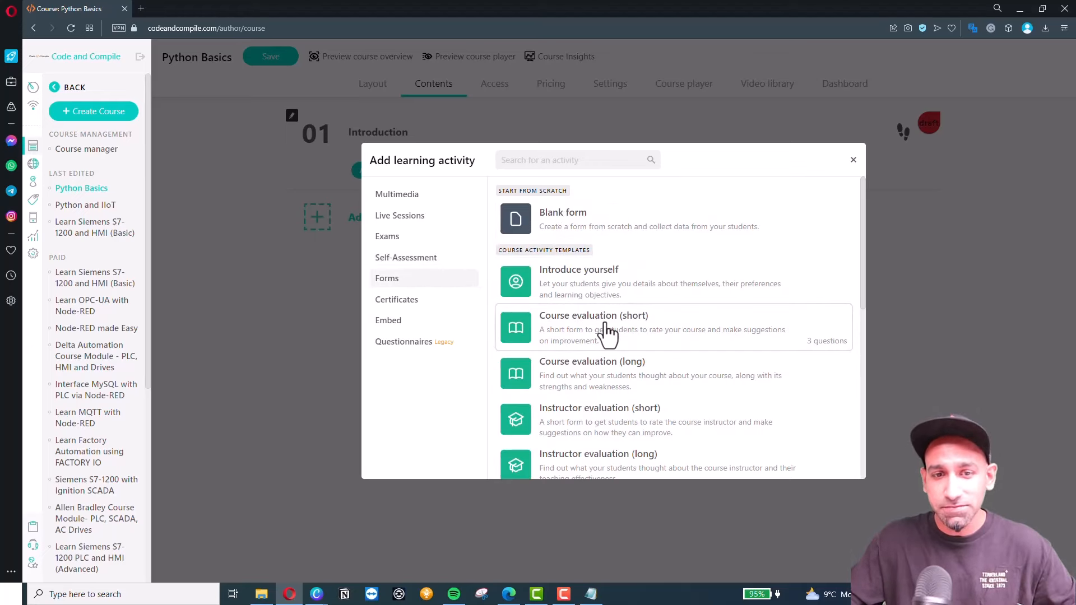
click(418, 301)
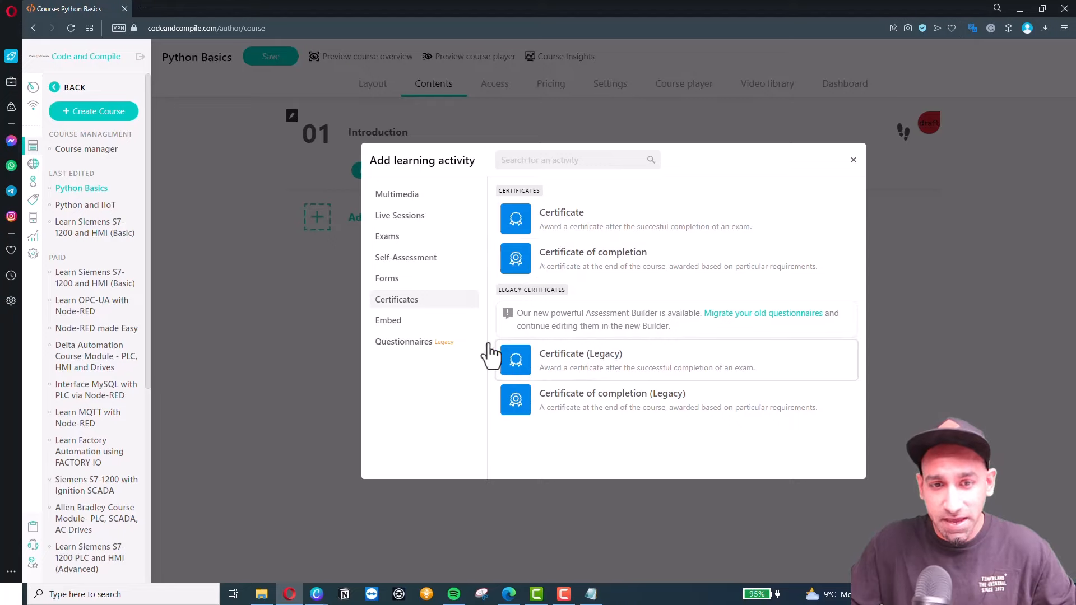
click(392, 323)
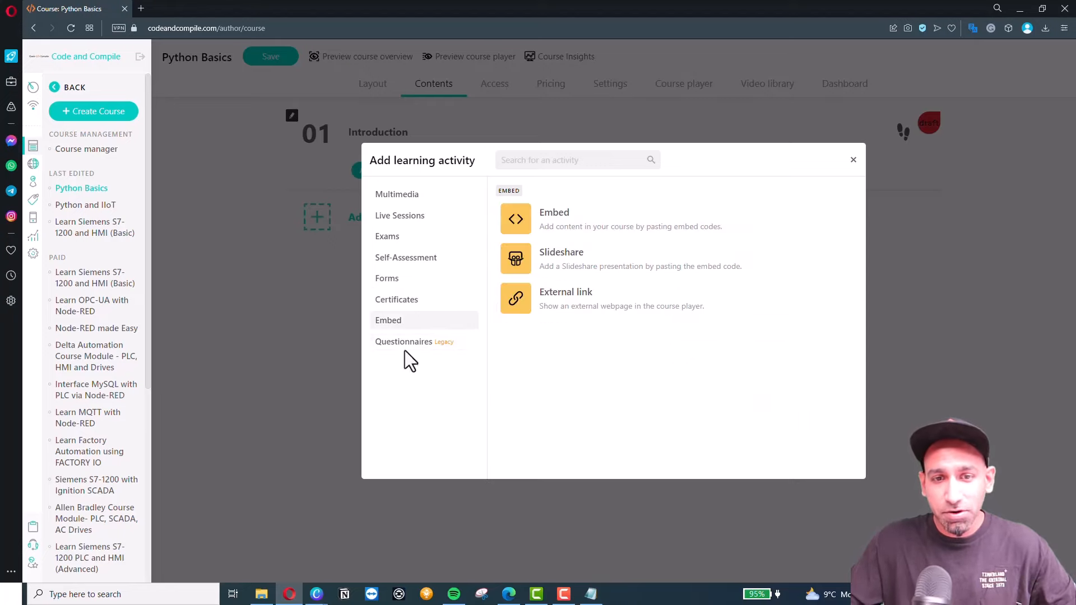
click(403, 345)
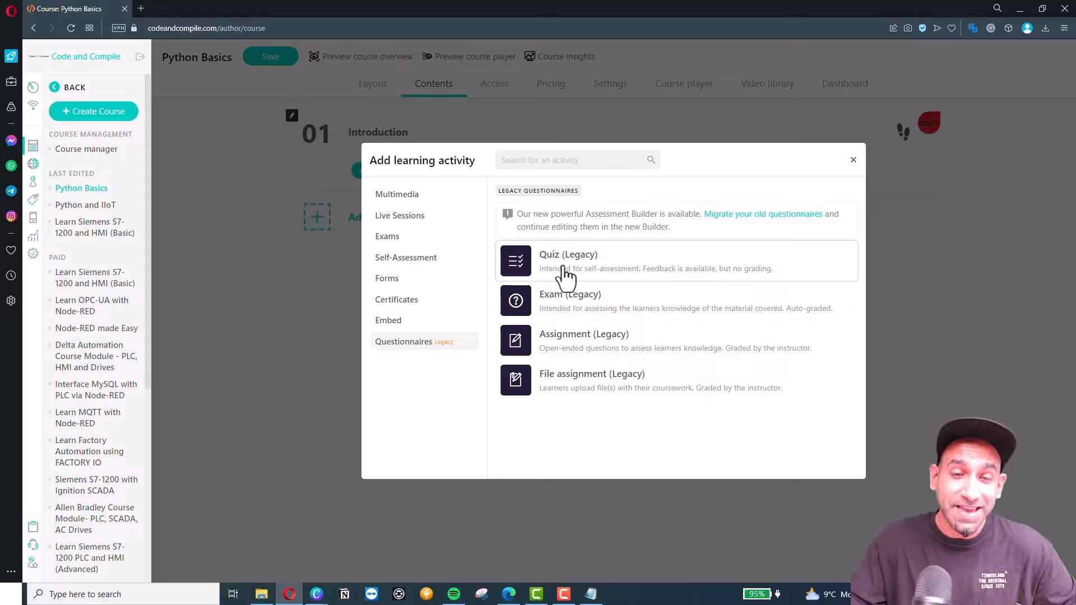
click(387, 197)
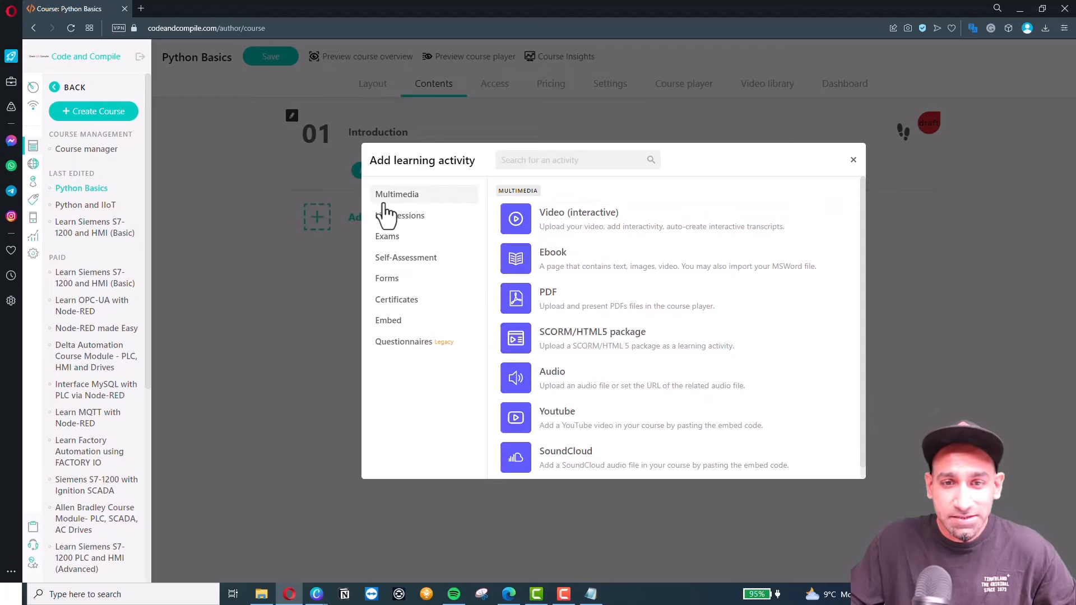
click(636, 224)
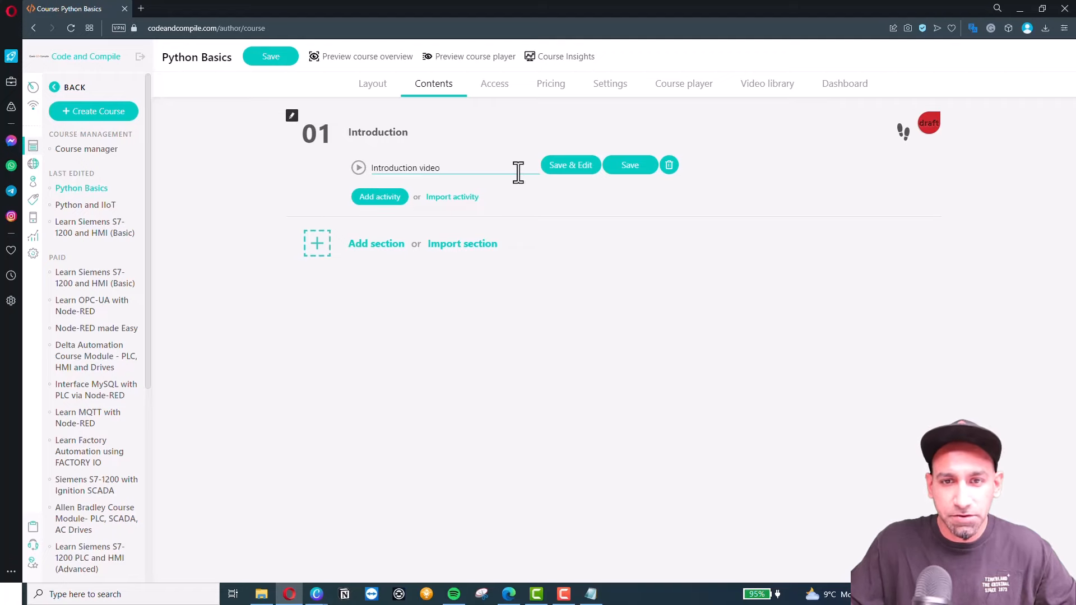
Save the Introduction video activity and set its video source to From all school video.
click(573, 166)
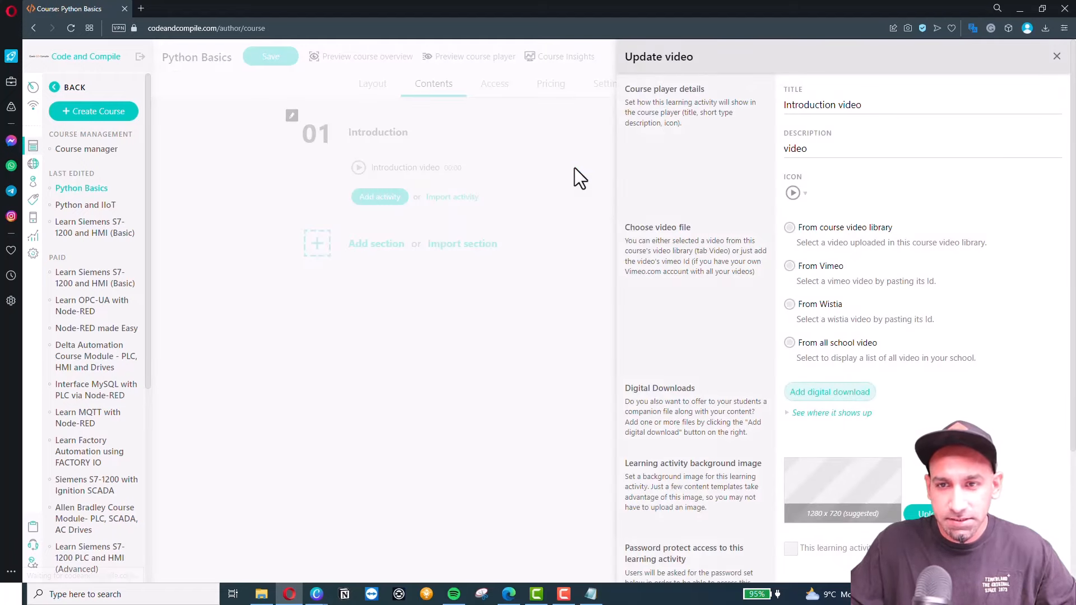
click(834, 265)
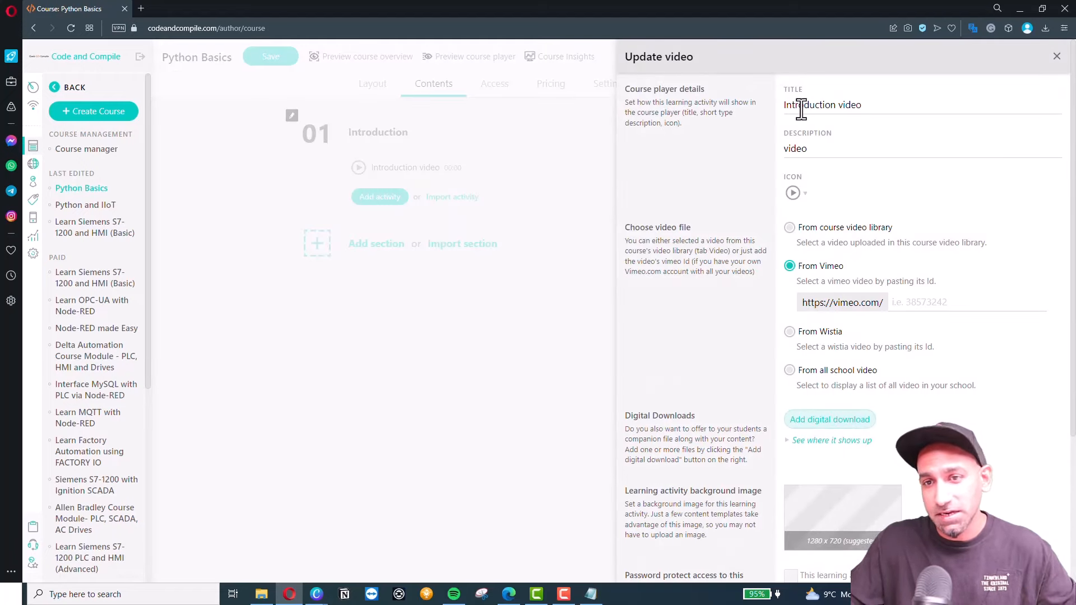
click(798, 107)
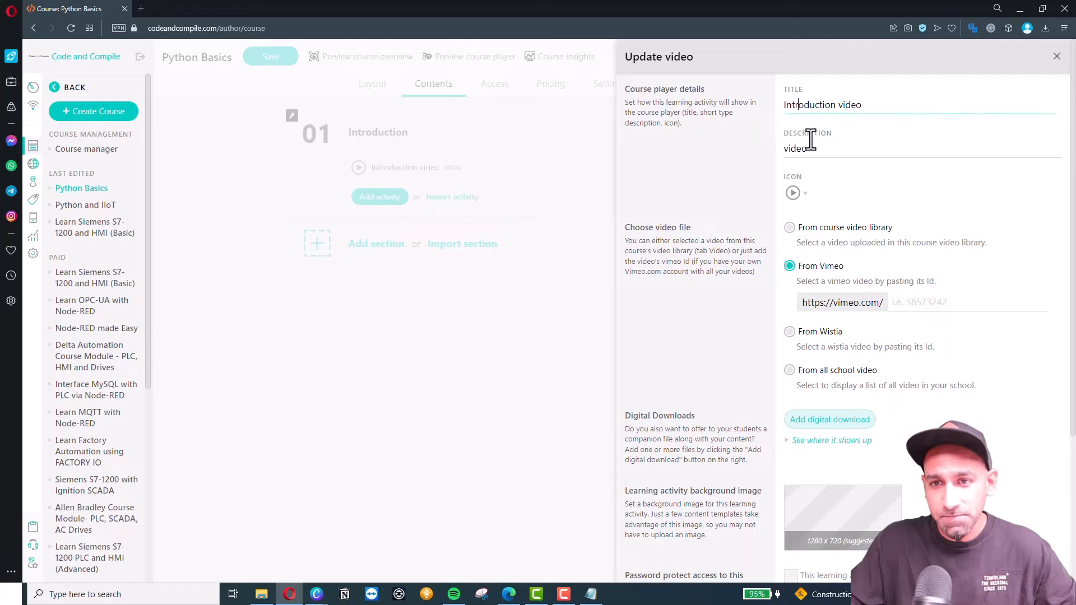
click(790, 228)
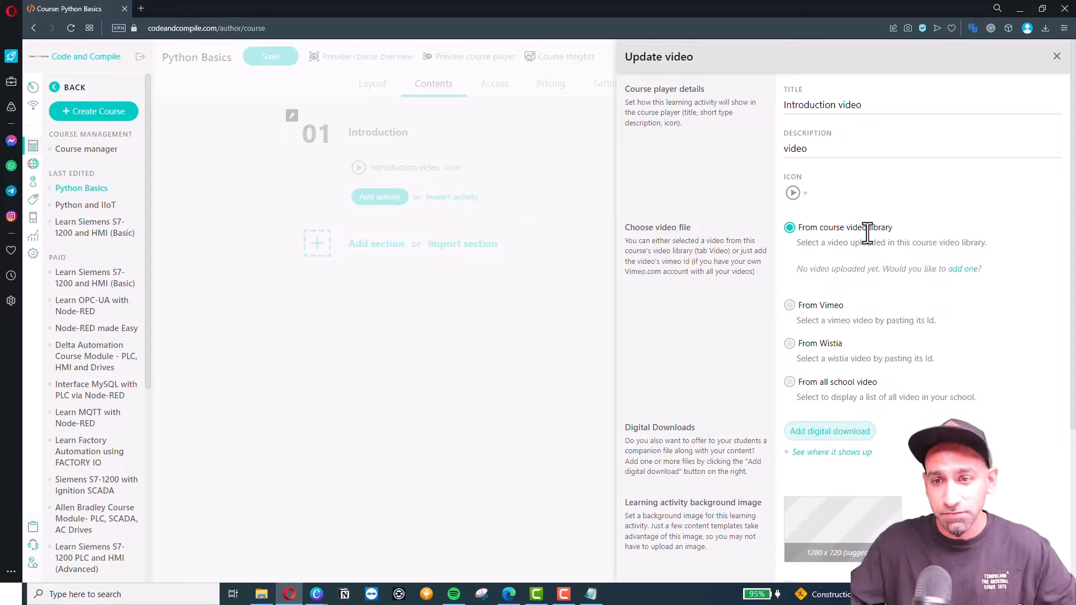
click(790, 305)
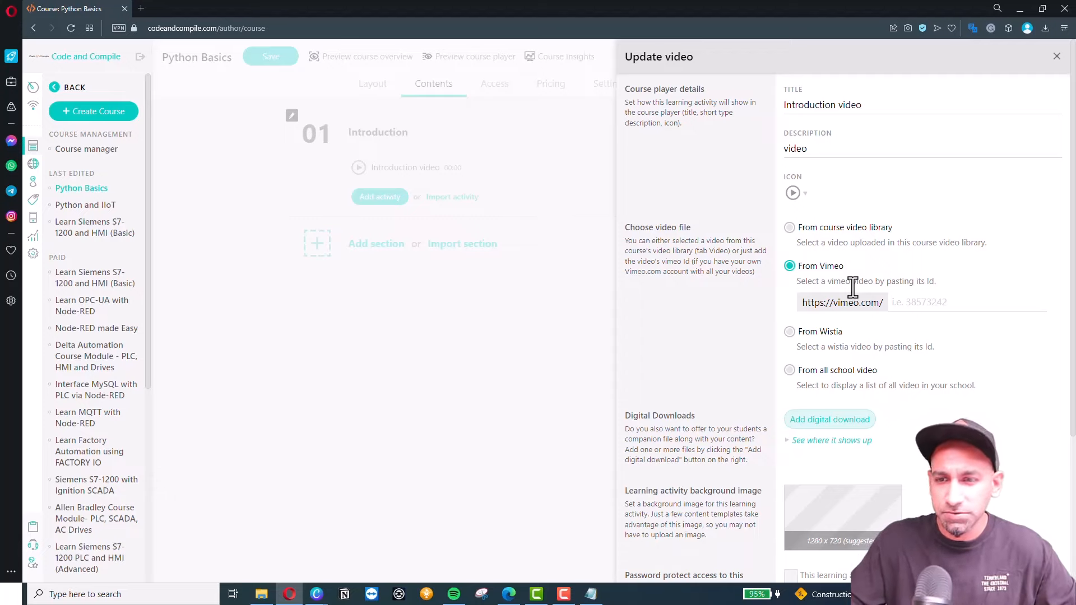
click(915, 303)
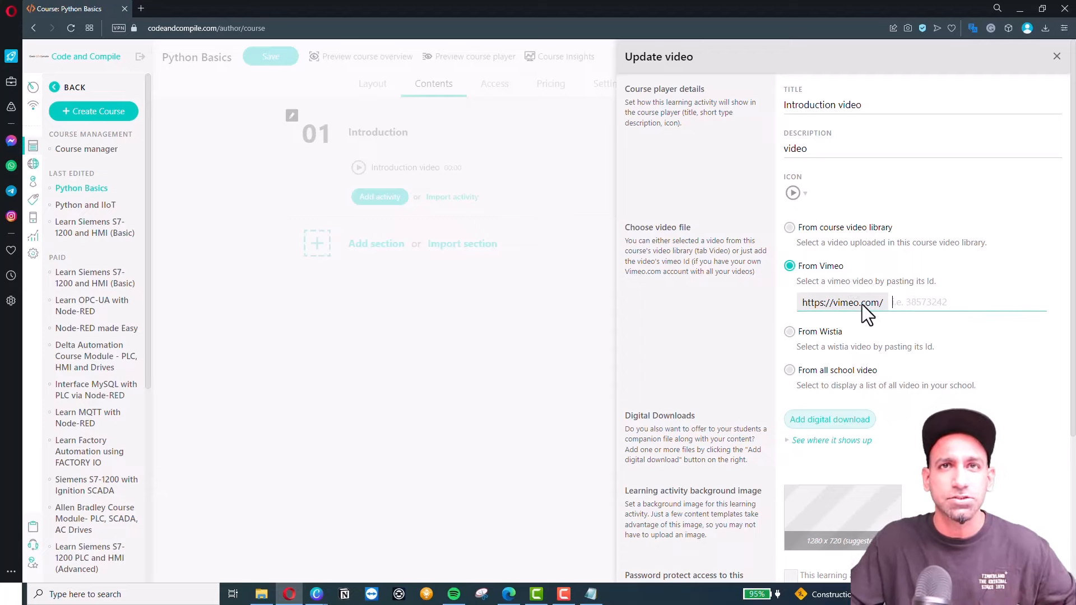
click(790, 332)
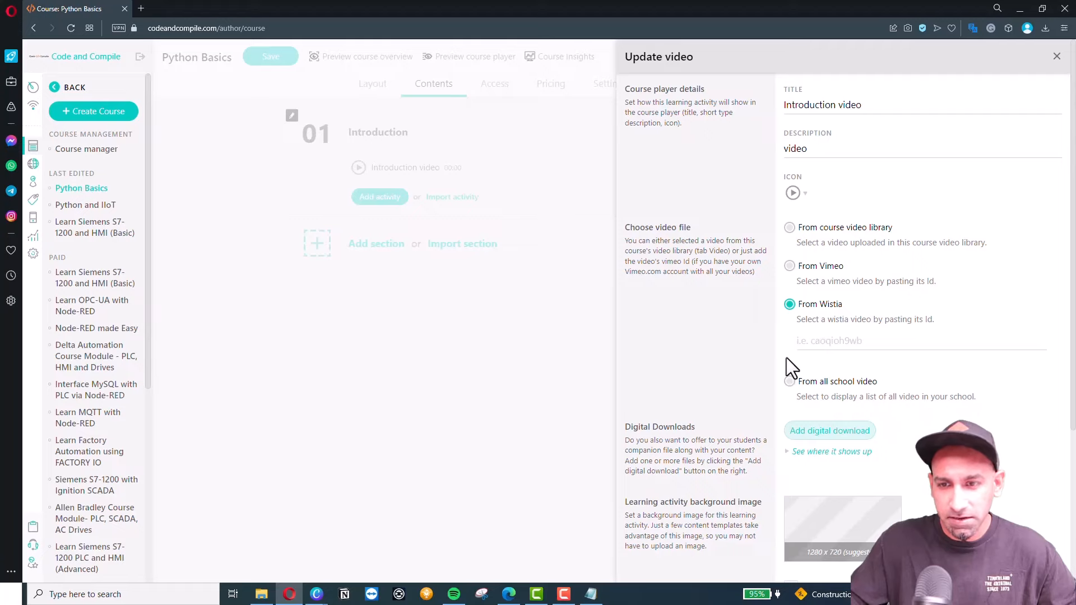
click(789, 381)
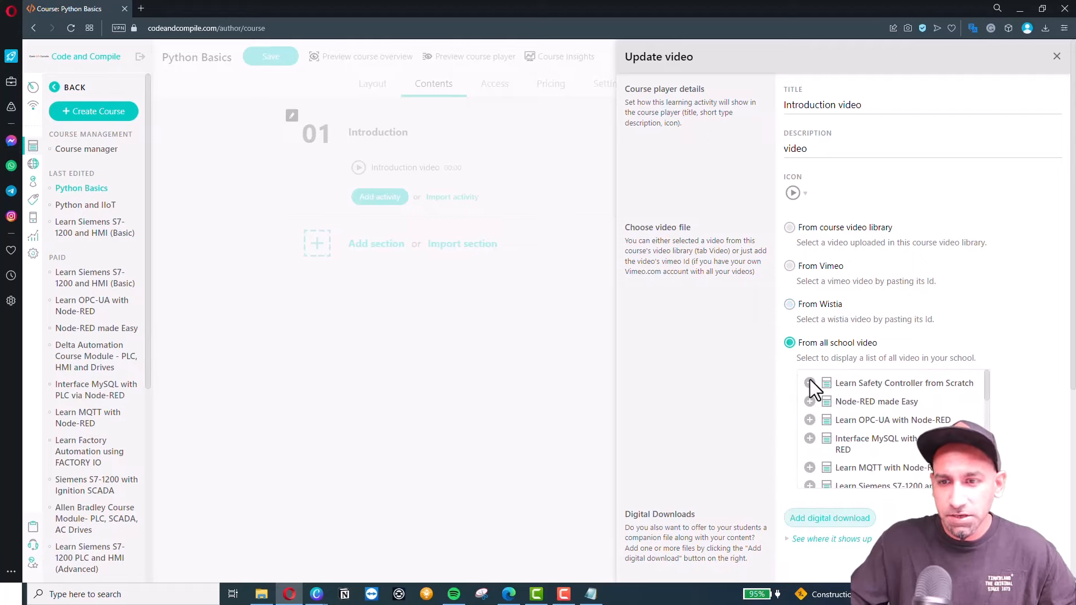
Turn on password protection for the Introduction video activity.
scroll(883, 417, down, 6)
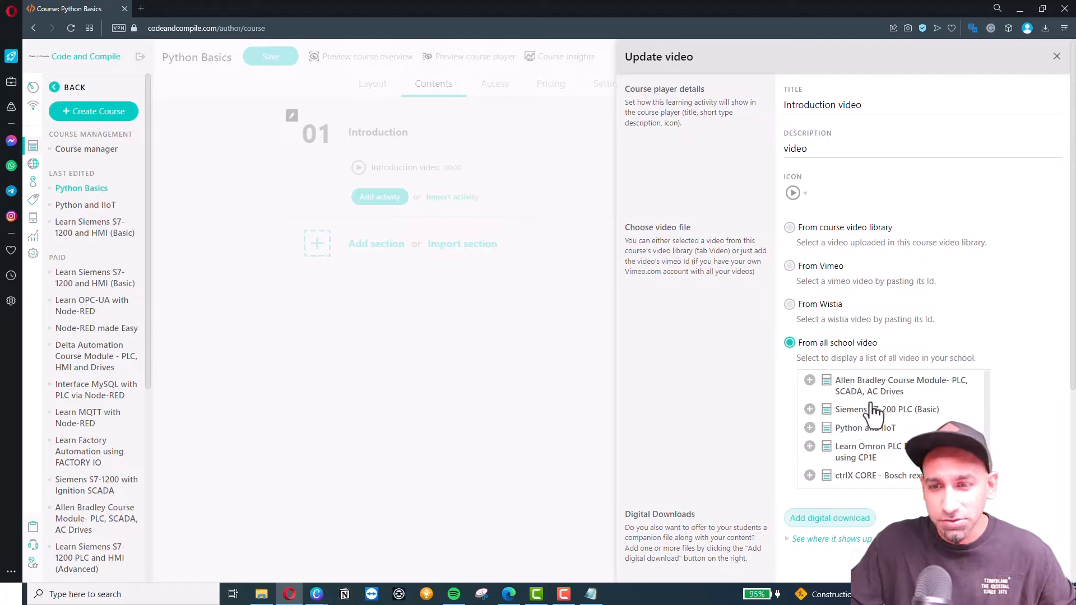
click(809, 410)
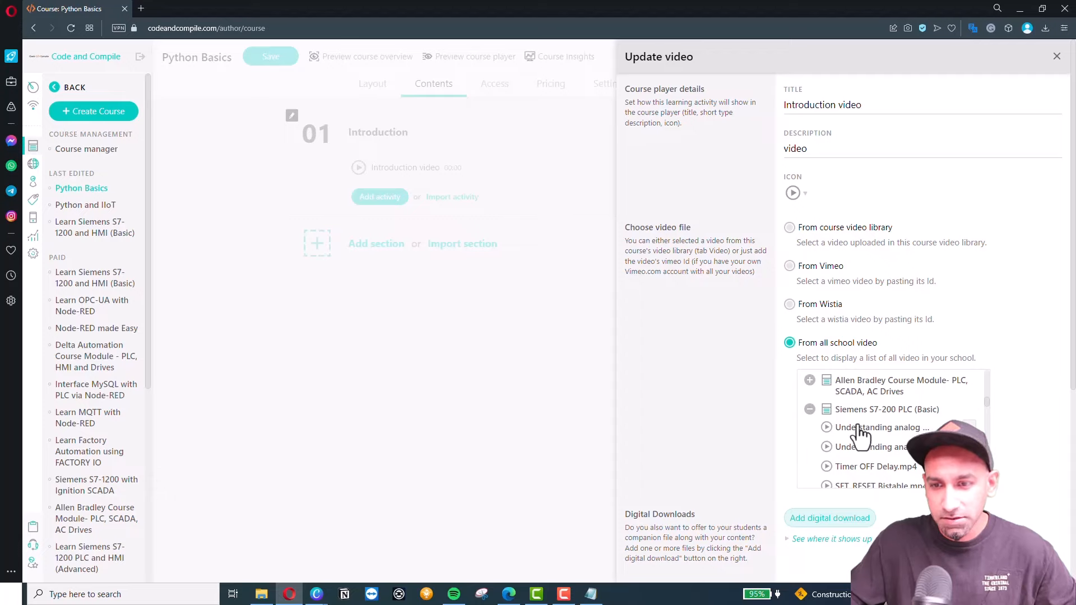
click(809, 410)
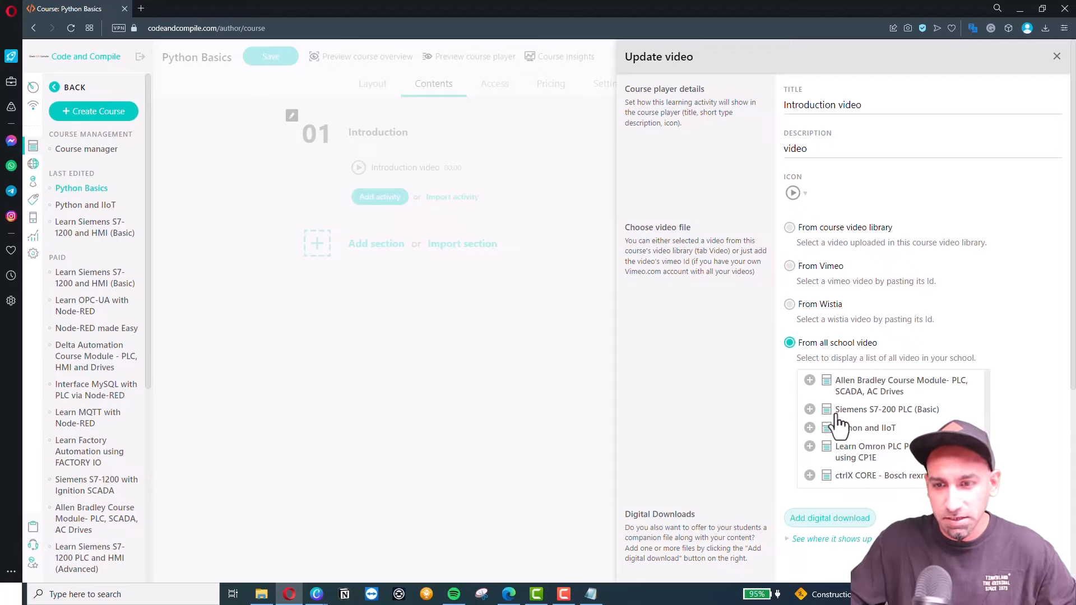
scroll(838, 448, down, 1)
scroll(839, 445, up, 5)
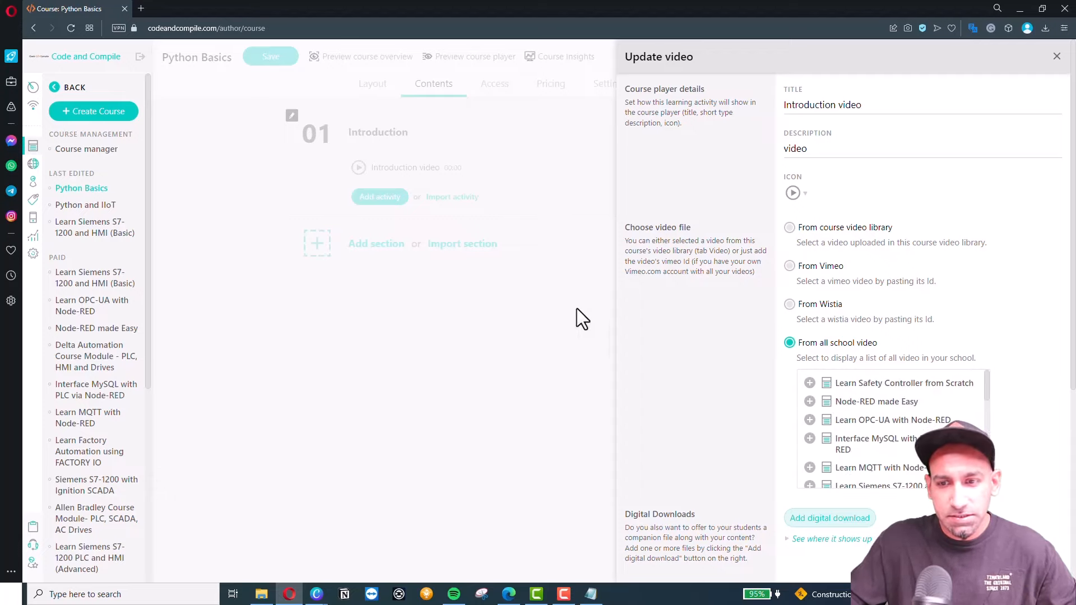
scroll(863, 505, down, 10)
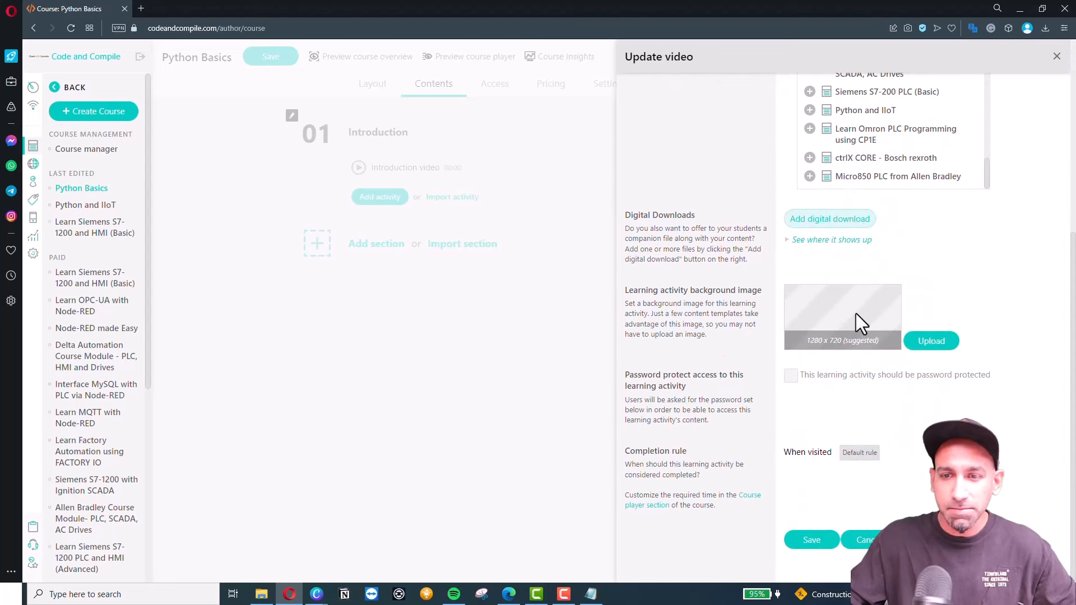
click(790, 376)
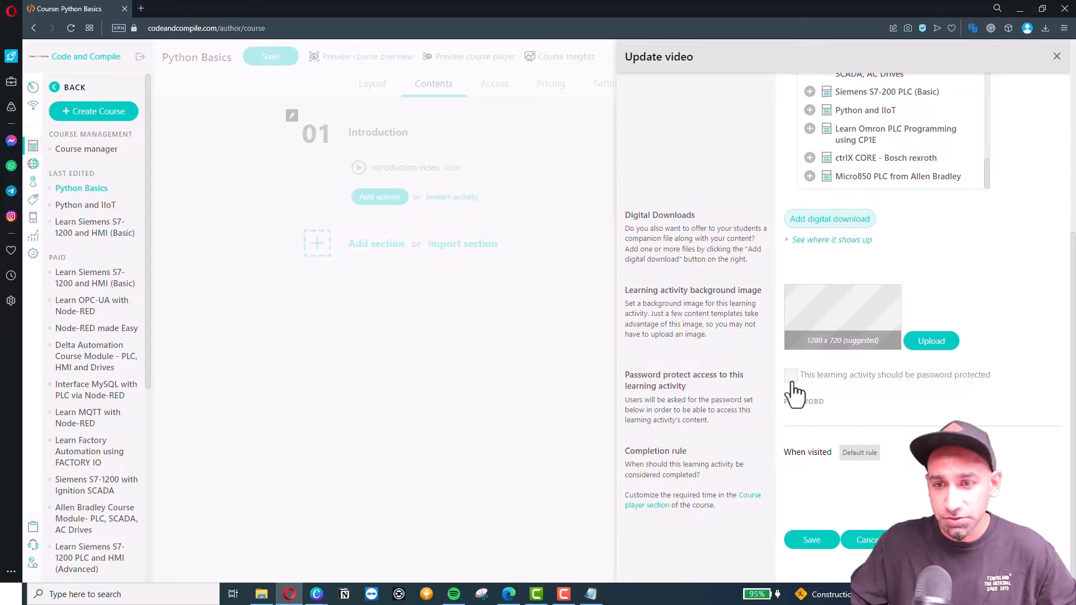
click(809, 414)
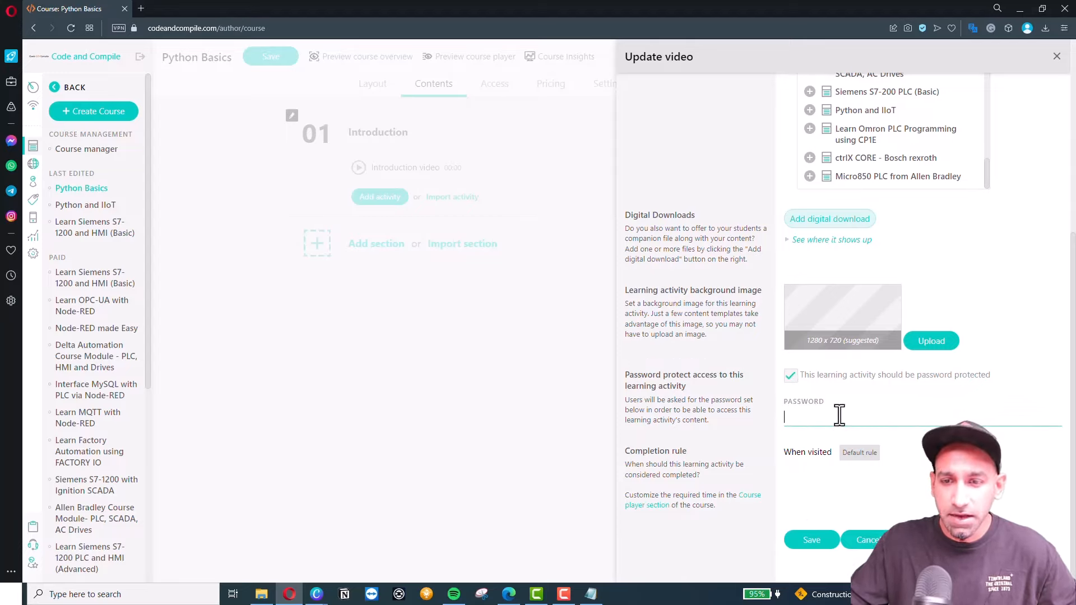
click(813, 541)
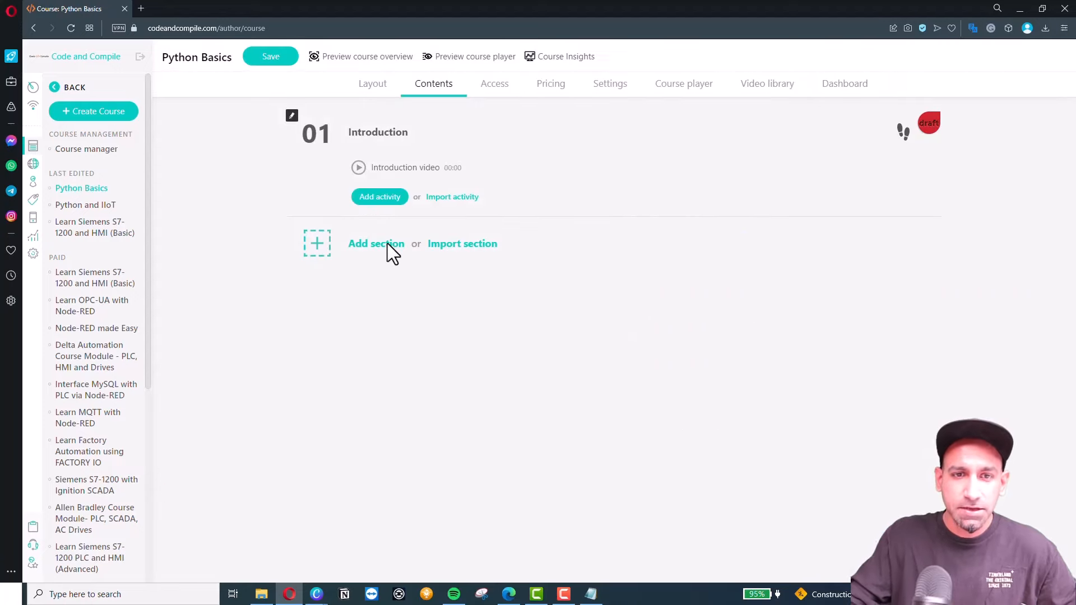
Add an Ebook activity named Reference information to the Introduction section and open its editor.
mouse_move(358, 168)
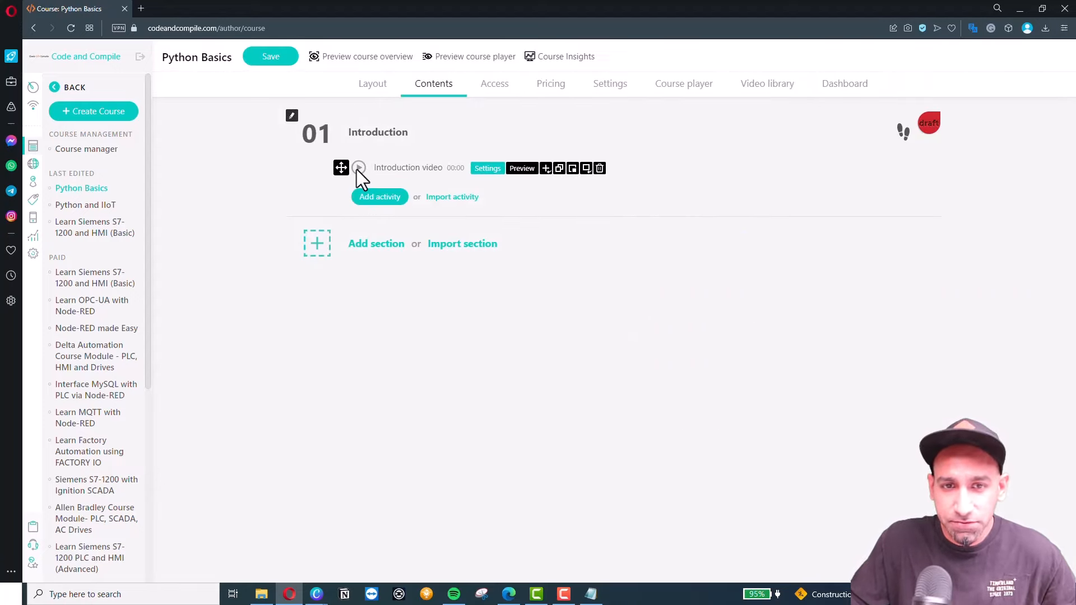
click(785, 95)
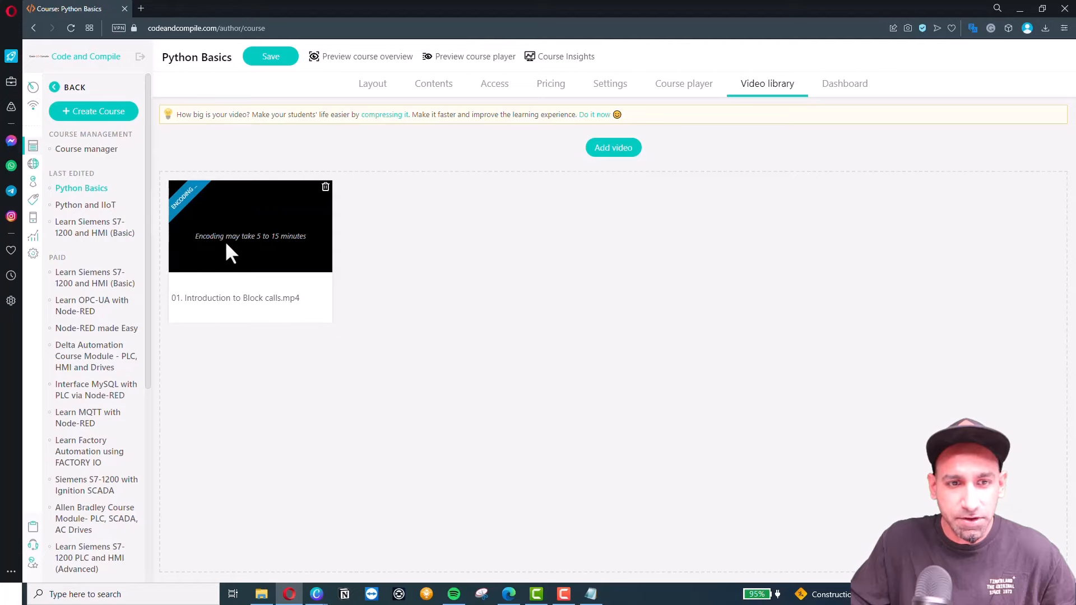
click(434, 87)
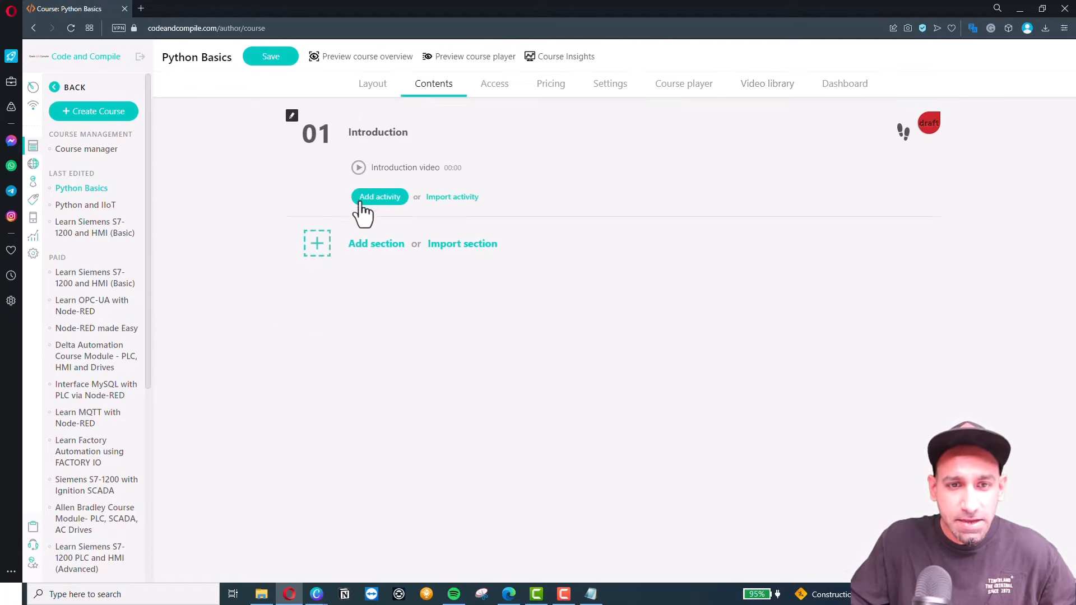
click(380, 196)
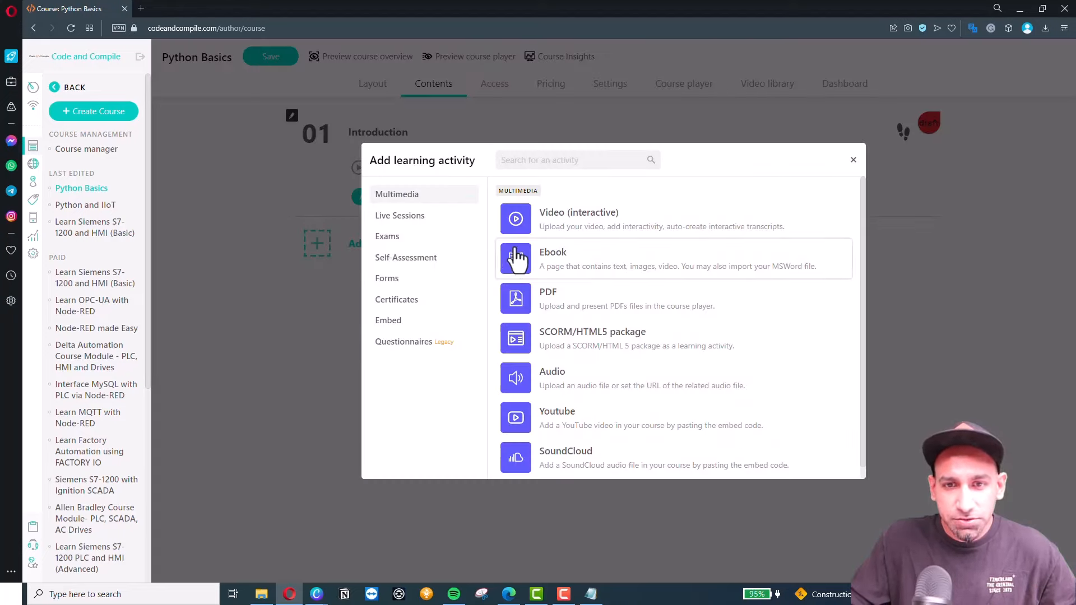
click(573, 269)
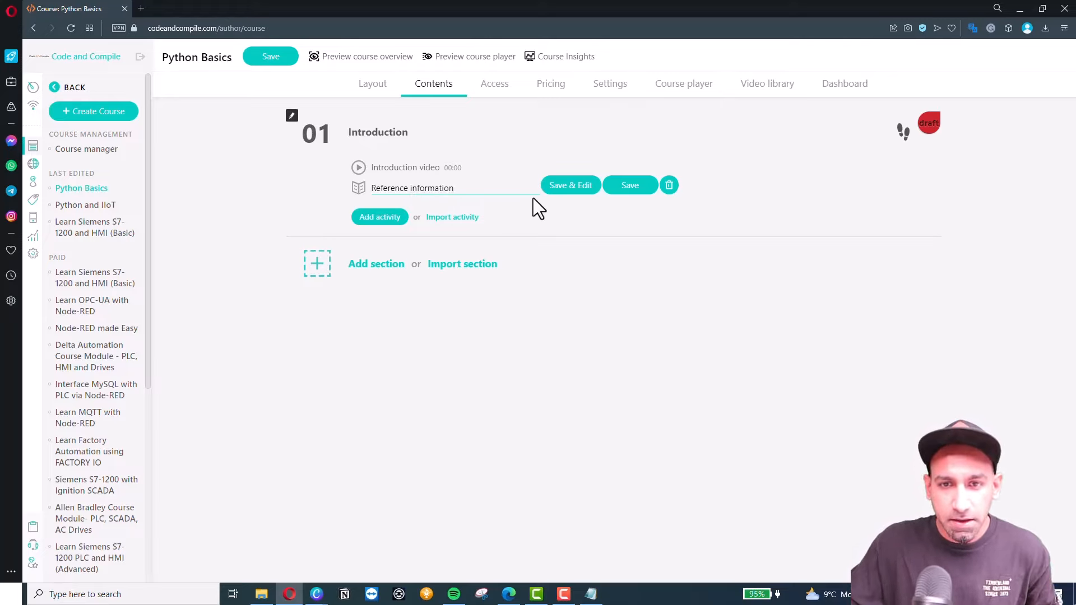
click(564, 190)
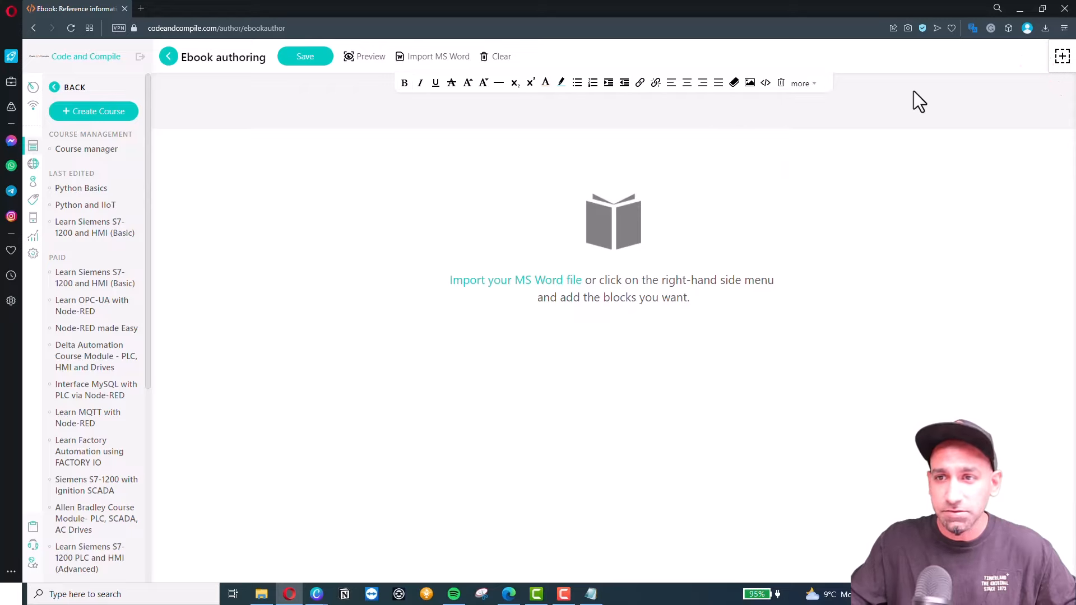
Browse the ebook block categories and insert a Heading 8 block.
click(1060, 57)
click(840, 99)
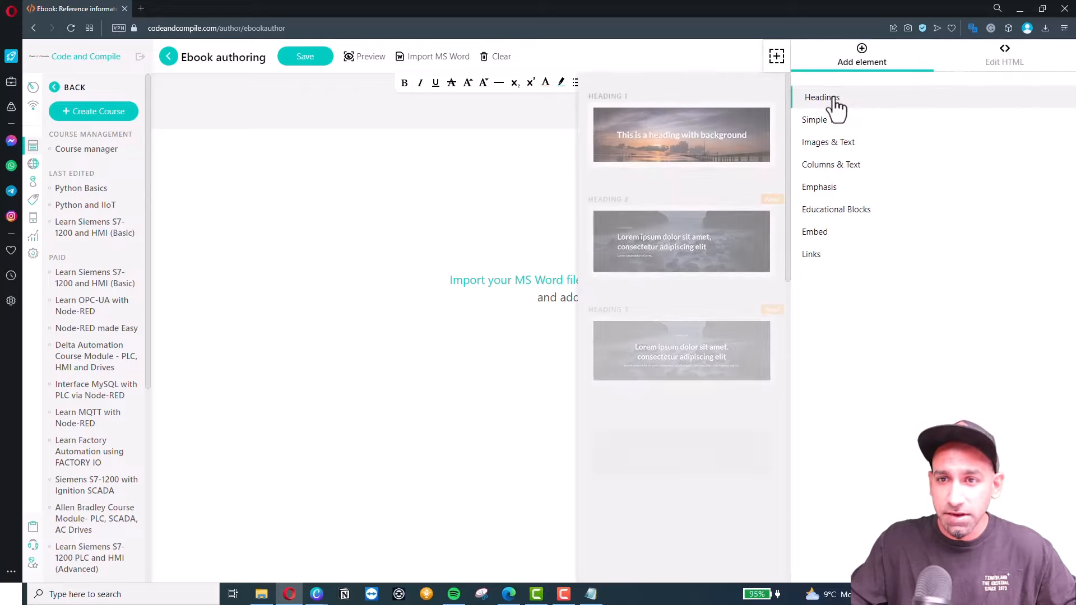
scroll(644, 280, down, 5)
scroll(664, 311, down, 4)
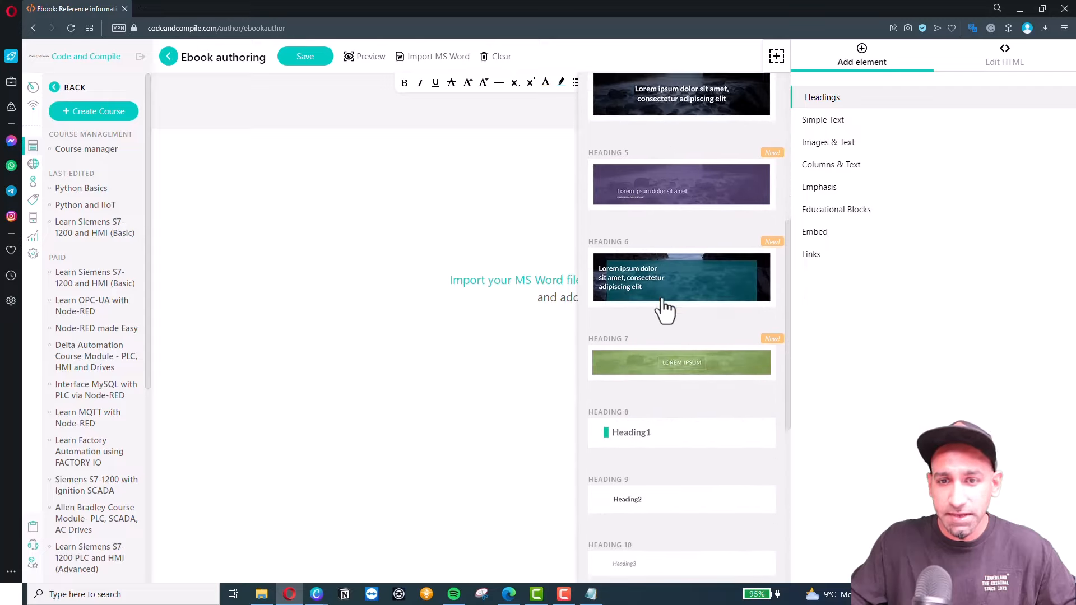
scroll(675, 247, up, 4)
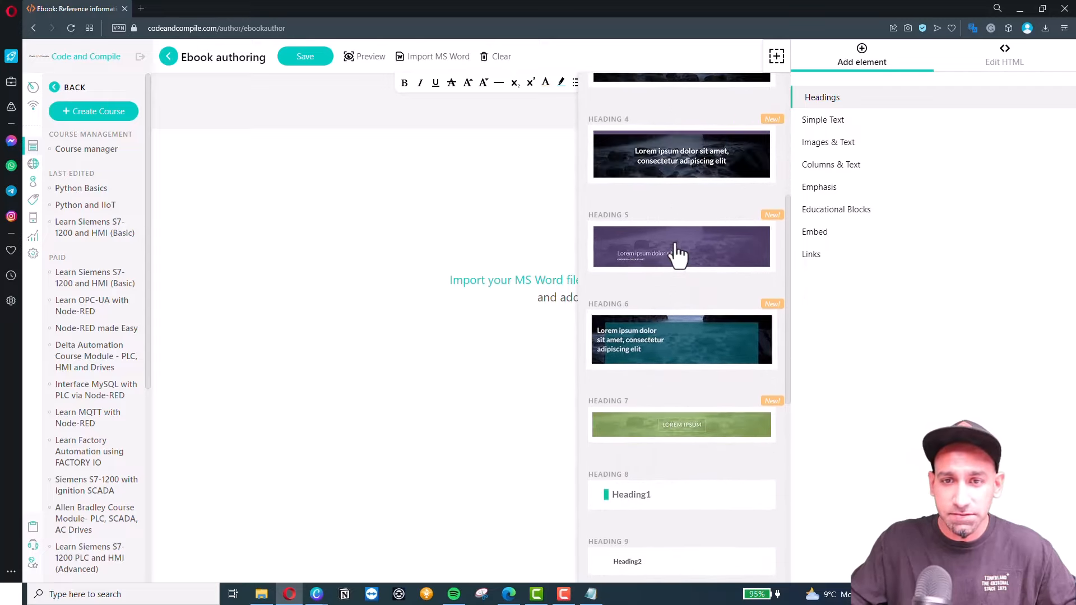
scroll(677, 240, down, 4)
click(815, 122)
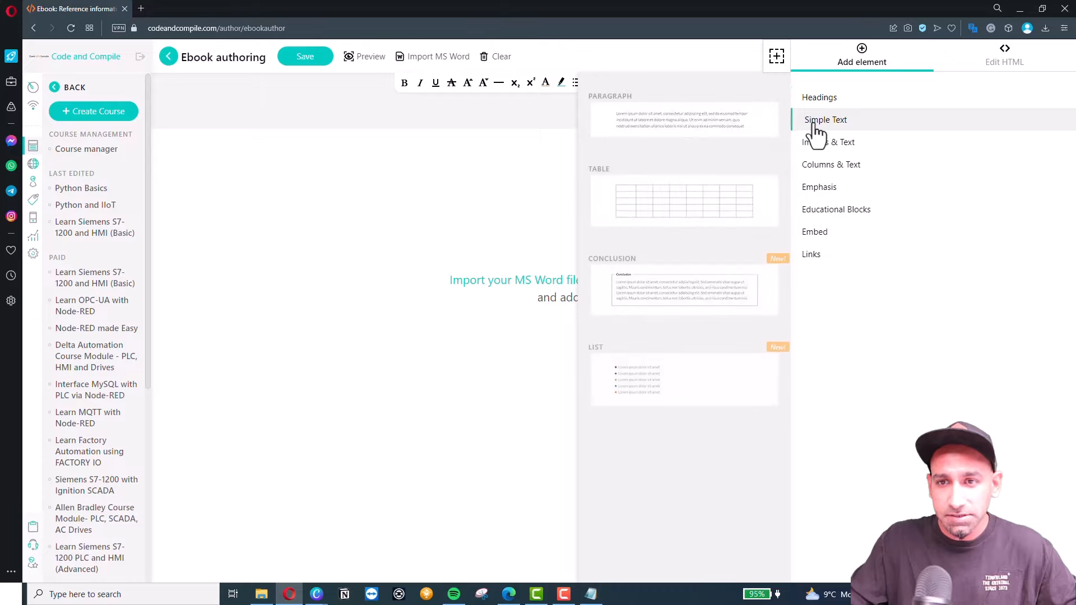
click(815, 144)
click(815, 166)
click(812, 189)
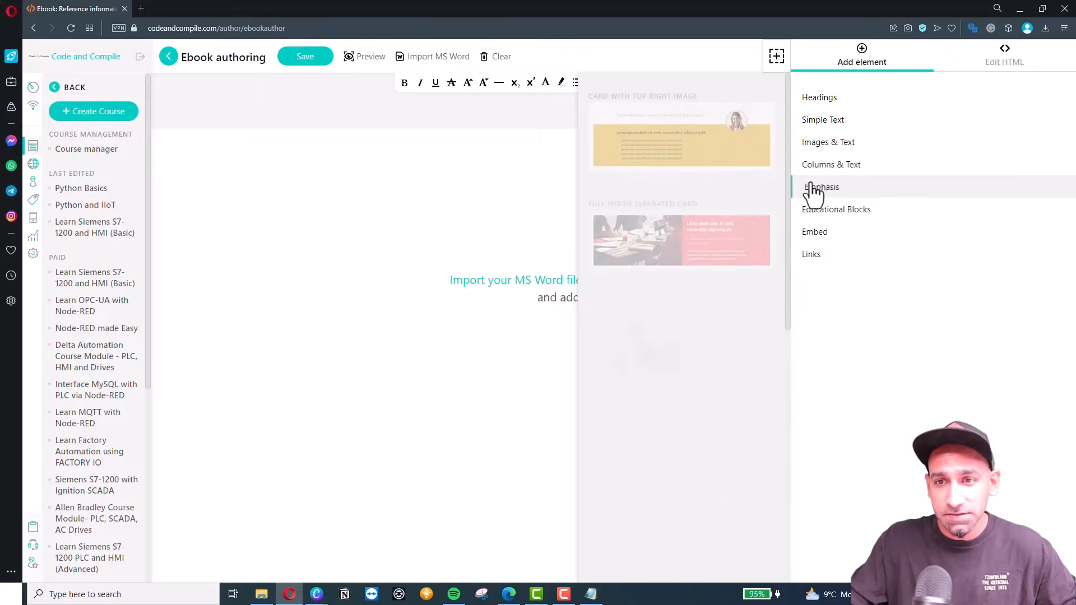
click(814, 212)
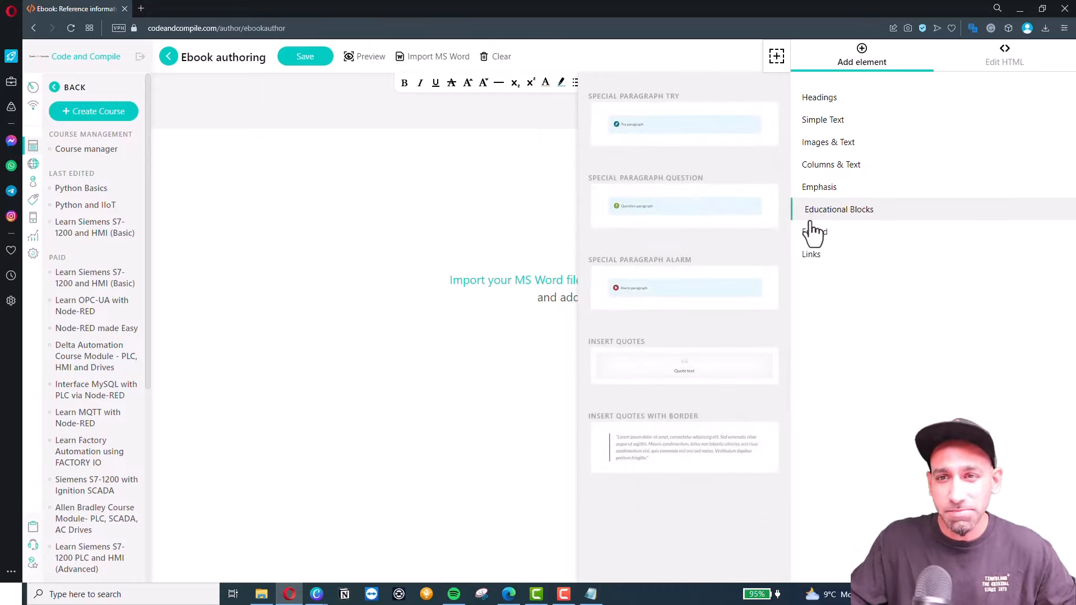
click(806, 101)
scroll(683, 341, down, 5)
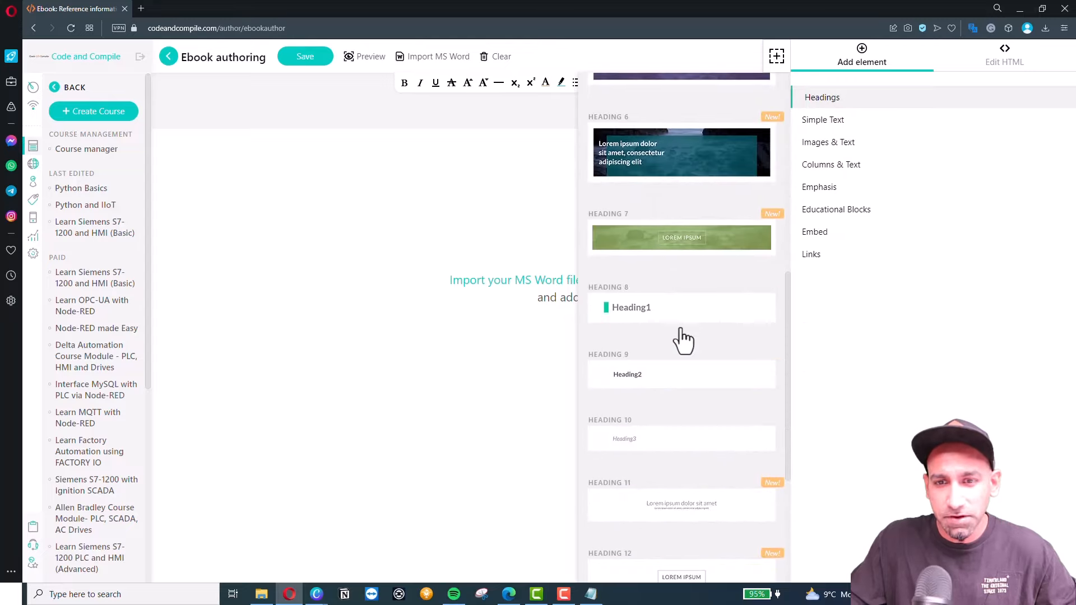
click(684, 314)
Change the heading text to Reference Info and add an empty block below it.
double_click(477, 168)
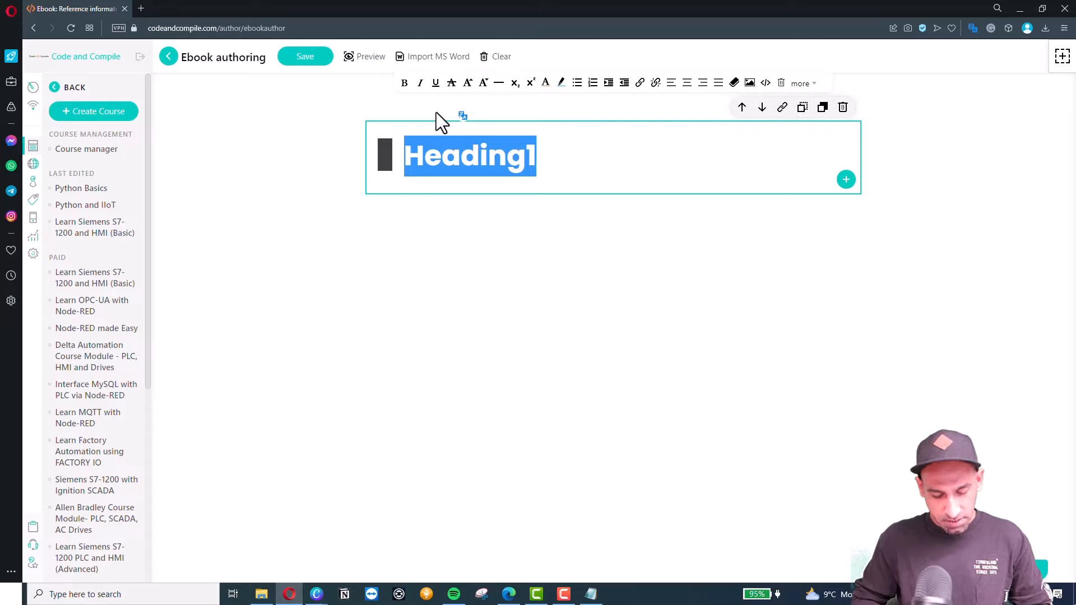
text(Refern)
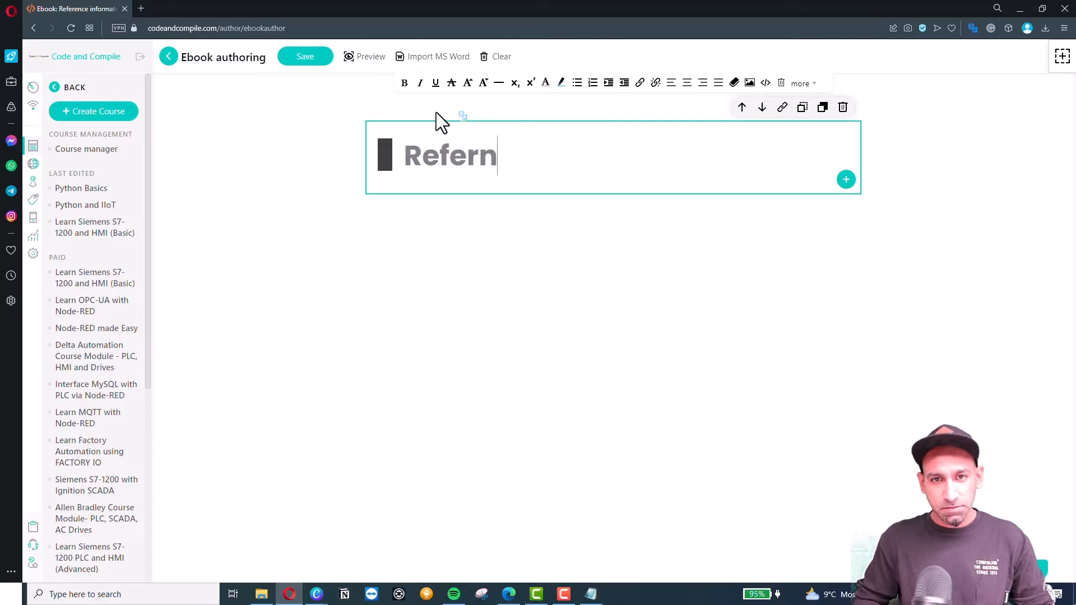
key(BackSpace)
text(ence Info)
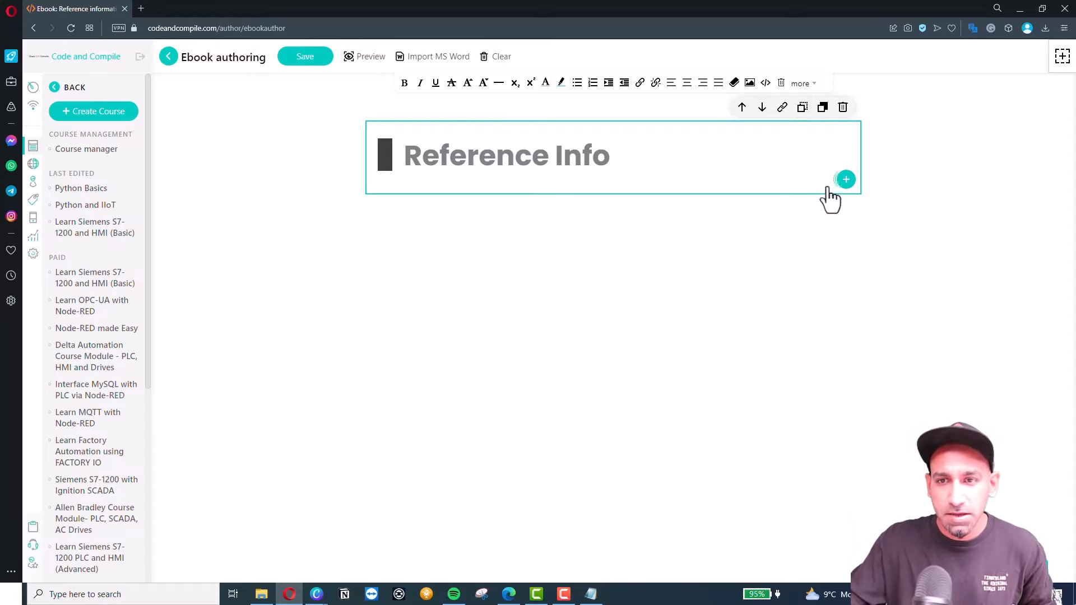
mouse_move(843, 180)
click(765, 179)
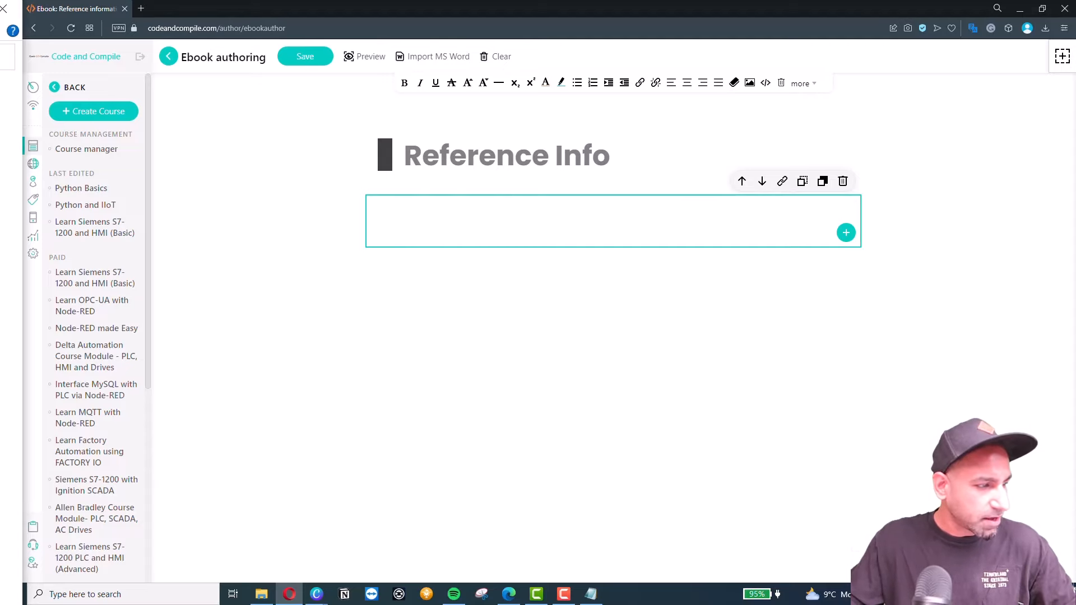
Paste the Starting tip! HTML code from the text file into the ebook's empty block.
key(alt+Tab)
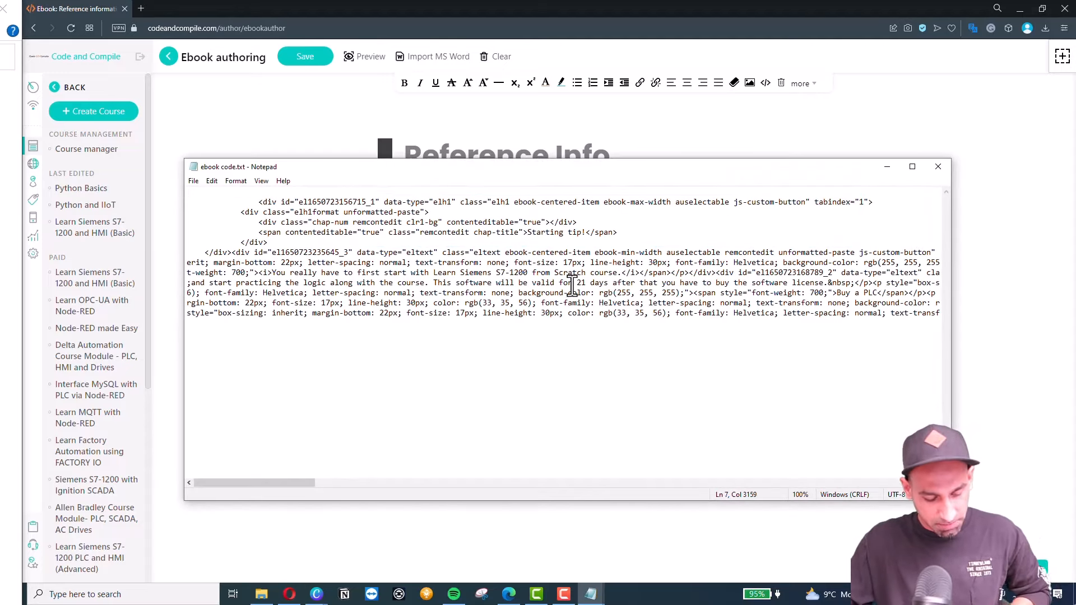
key(ctrl+a)
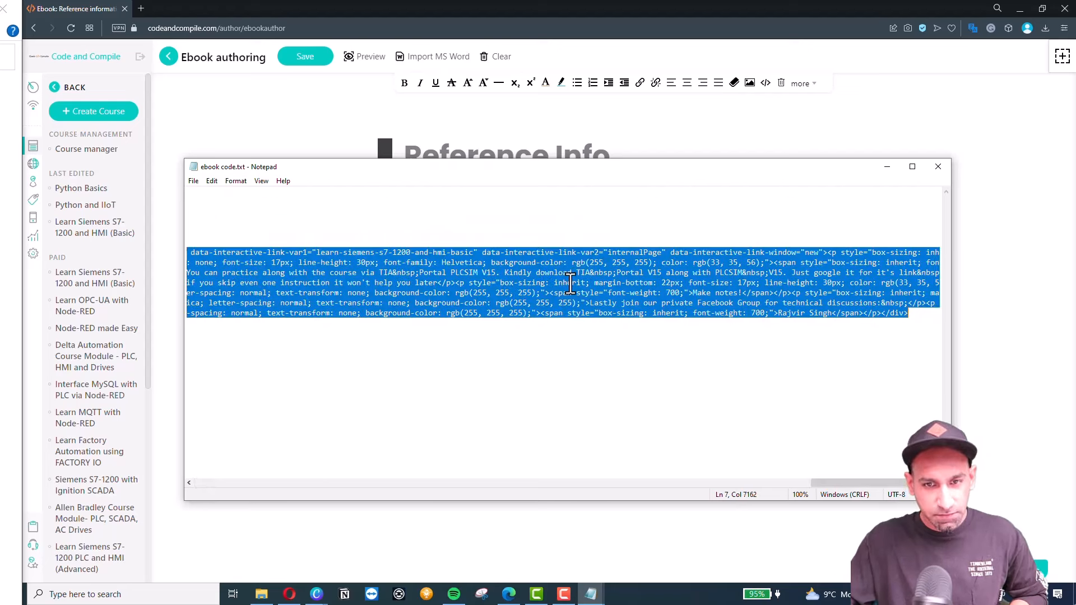
click(886, 166)
click(1062, 56)
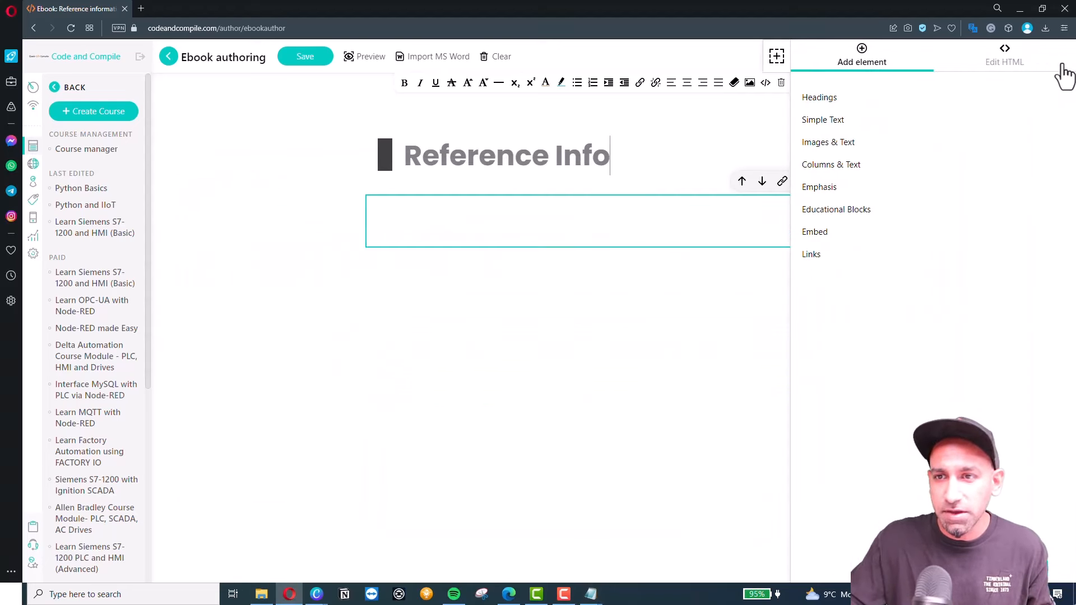
click(1011, 63)
click(487, 336)
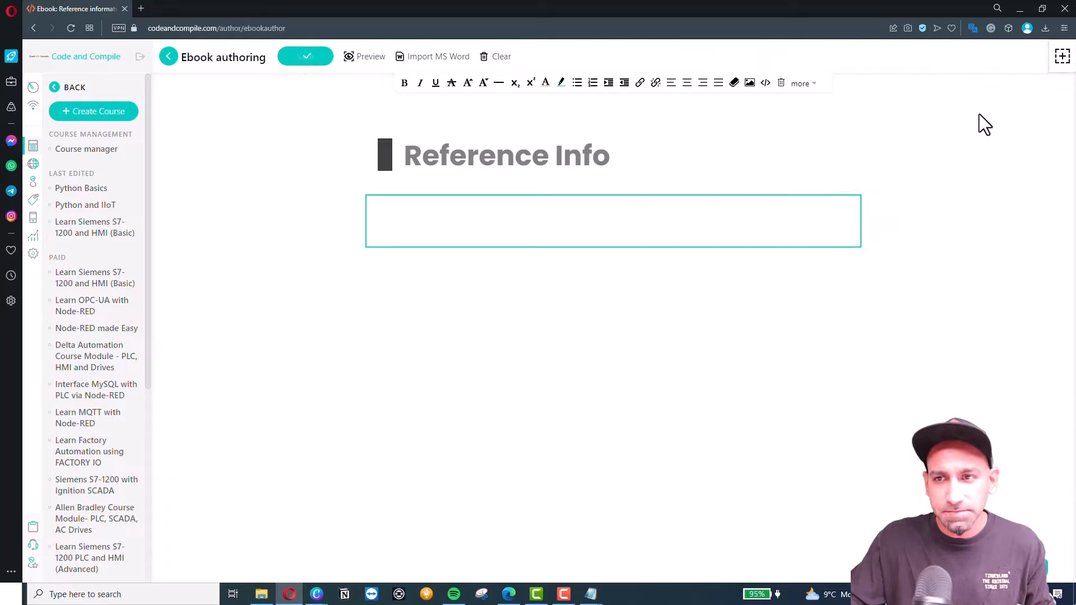
click(1062, 56)
click(1014, 64)
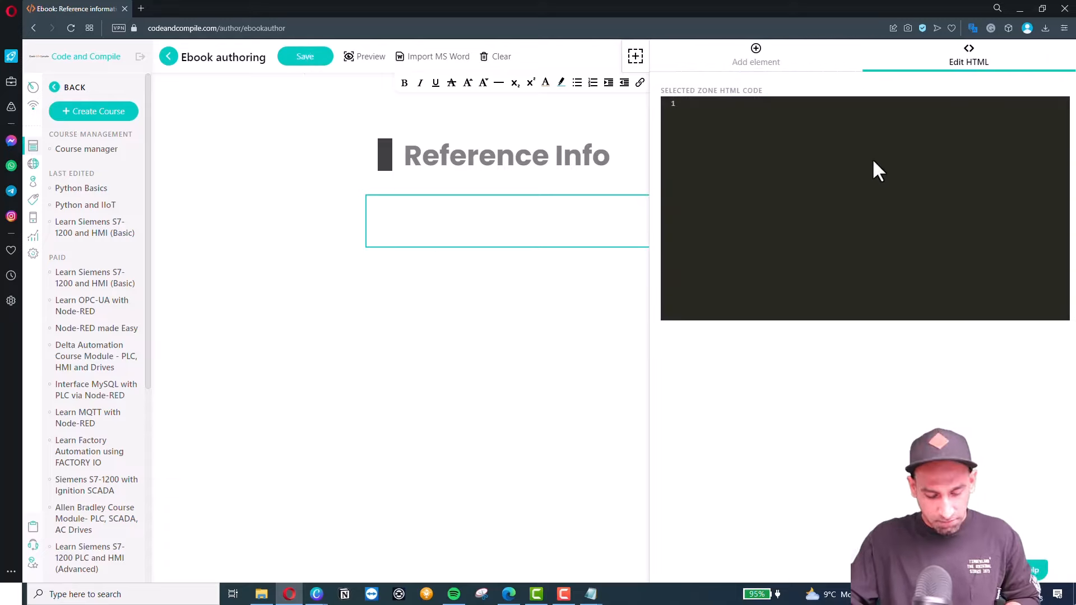
key(ctrl+v)
click(236, 263)
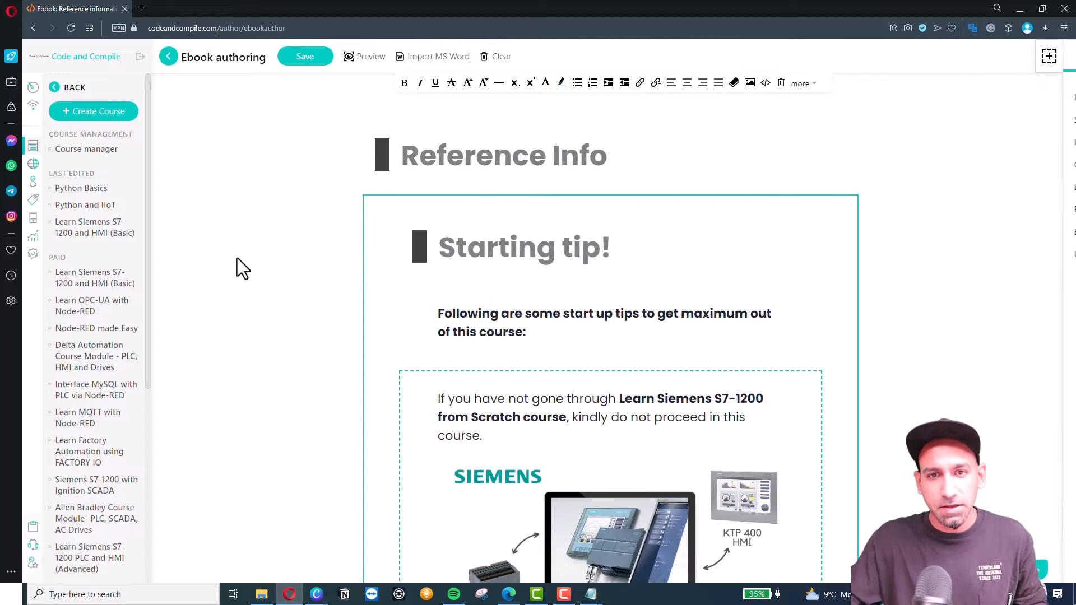
Delete the Reference Info heading block and return to the Python Basics contents.
click(611, 158)
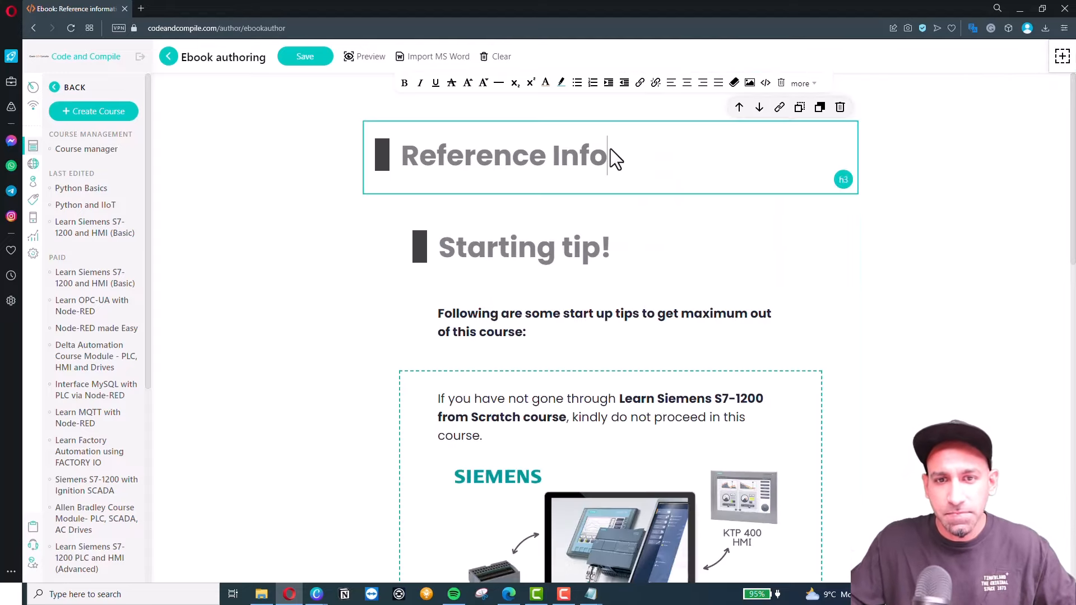
click(839, 108)
click(660, 341)
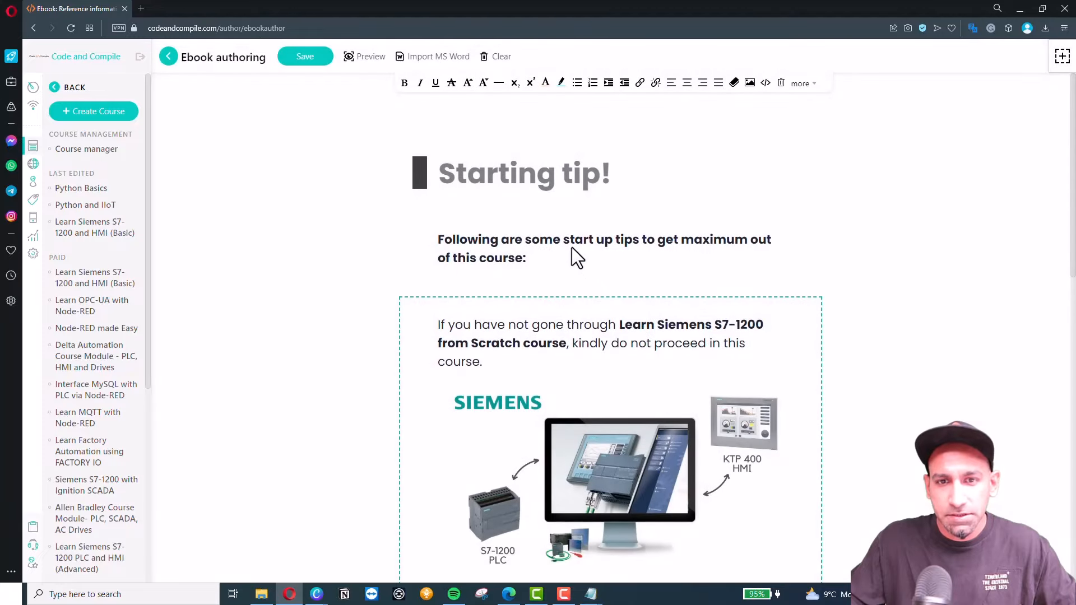
scroll(538, 343, down, 7)
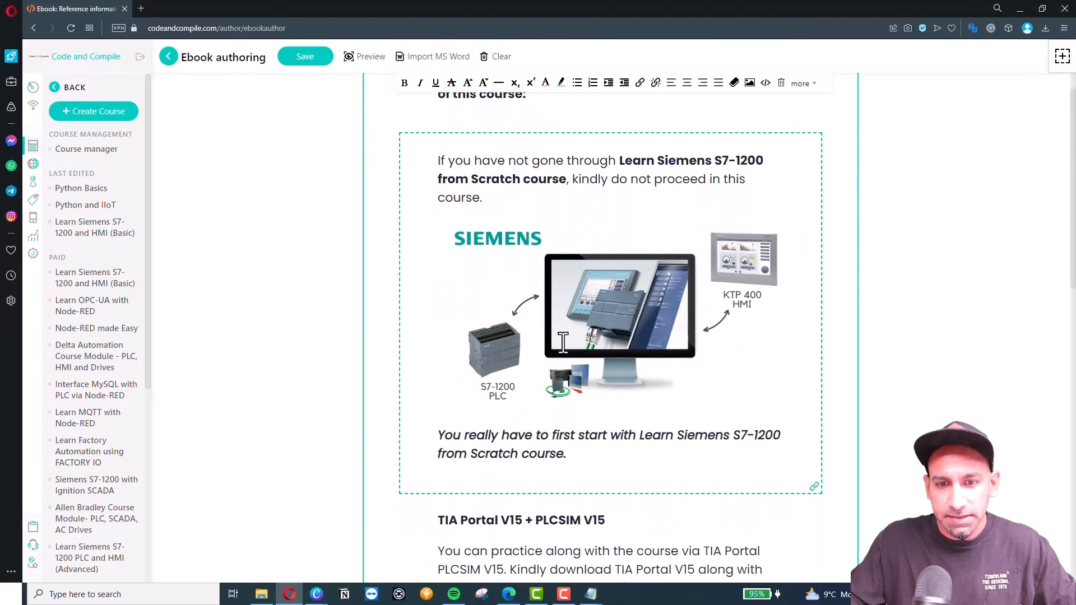
scroll(561, 344, down, 10)
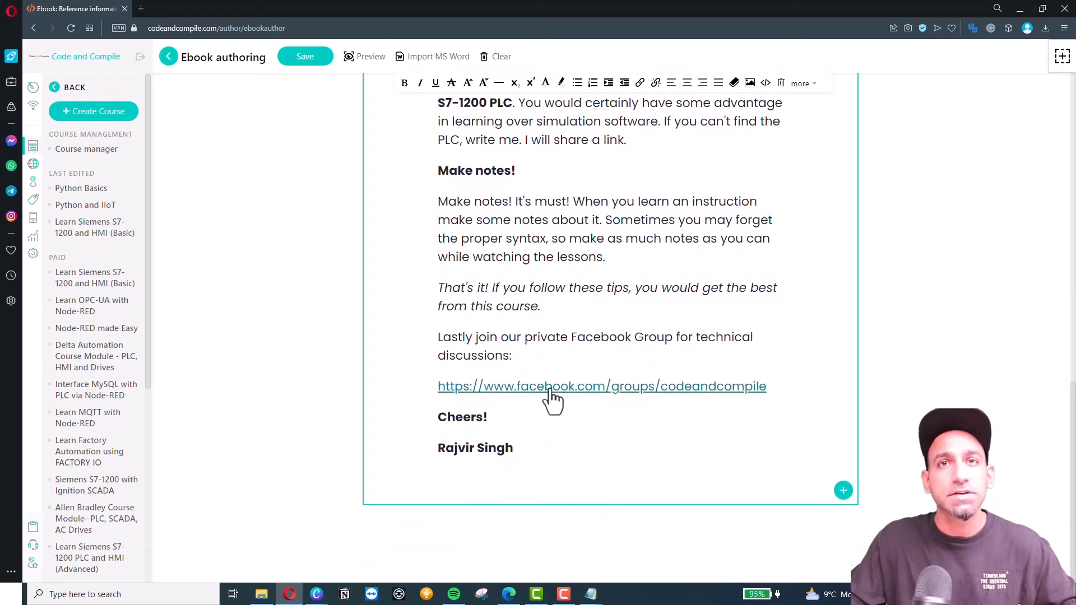
scroll(504, 288, up, 20)
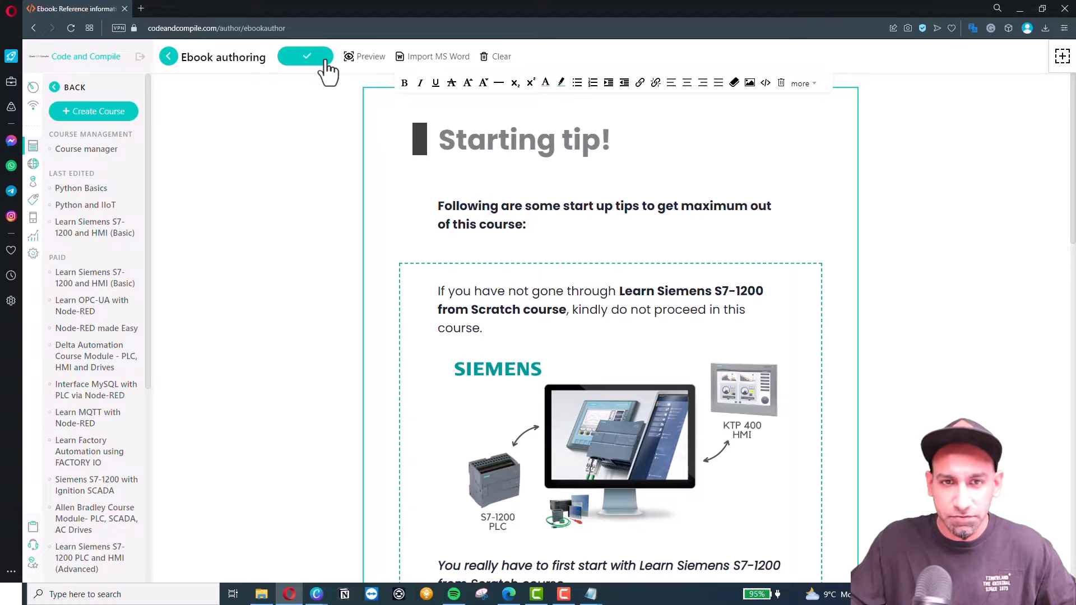
click(171, 59)
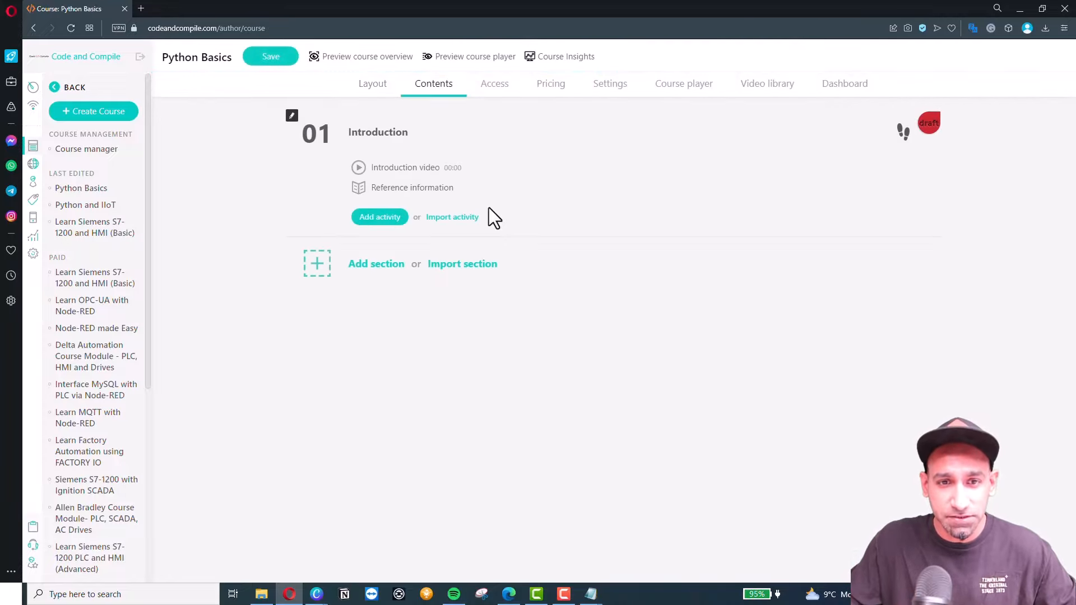
Add a PDF learning activity named Presentation to the Introduction section.
click(378, 218)
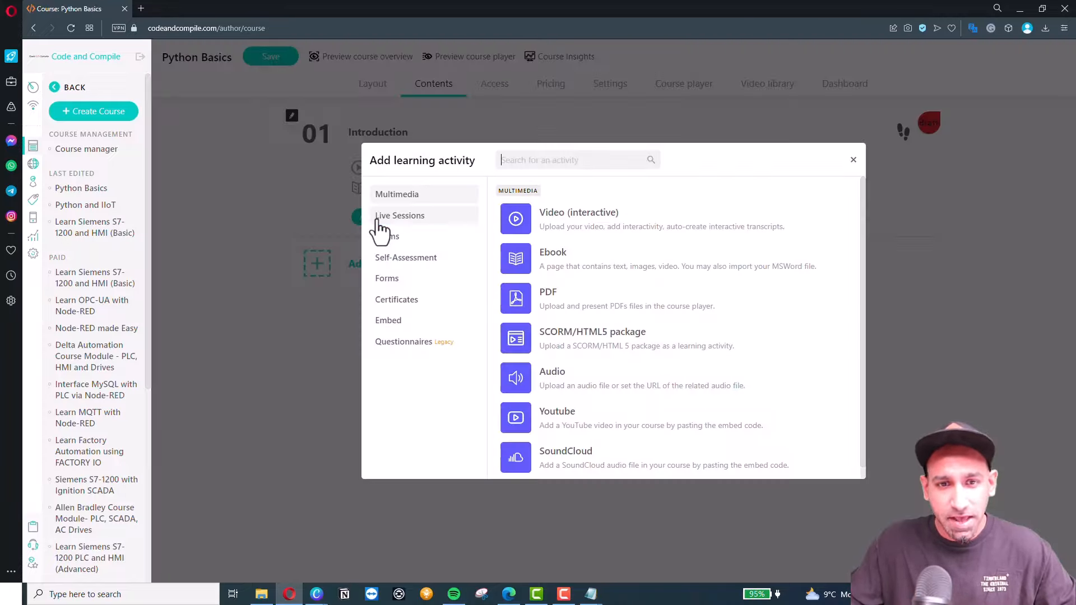
click(559, 303)
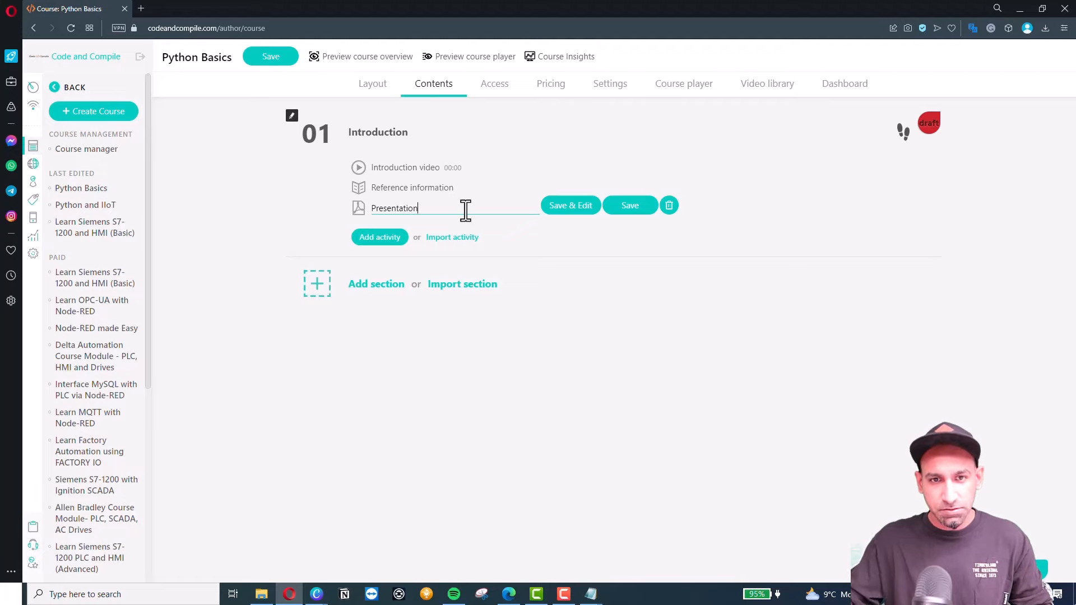
text(Presentation)
click(570, 206)
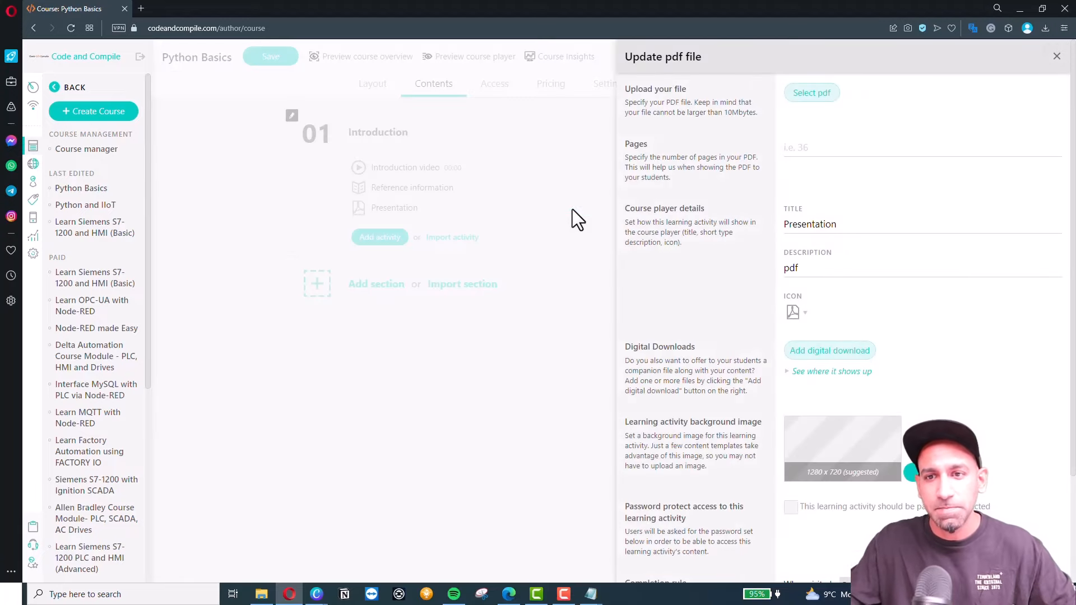
Upload the Understanding FC and FB PDF from Course Content, enter page count 23, and save.
click(817, 95)
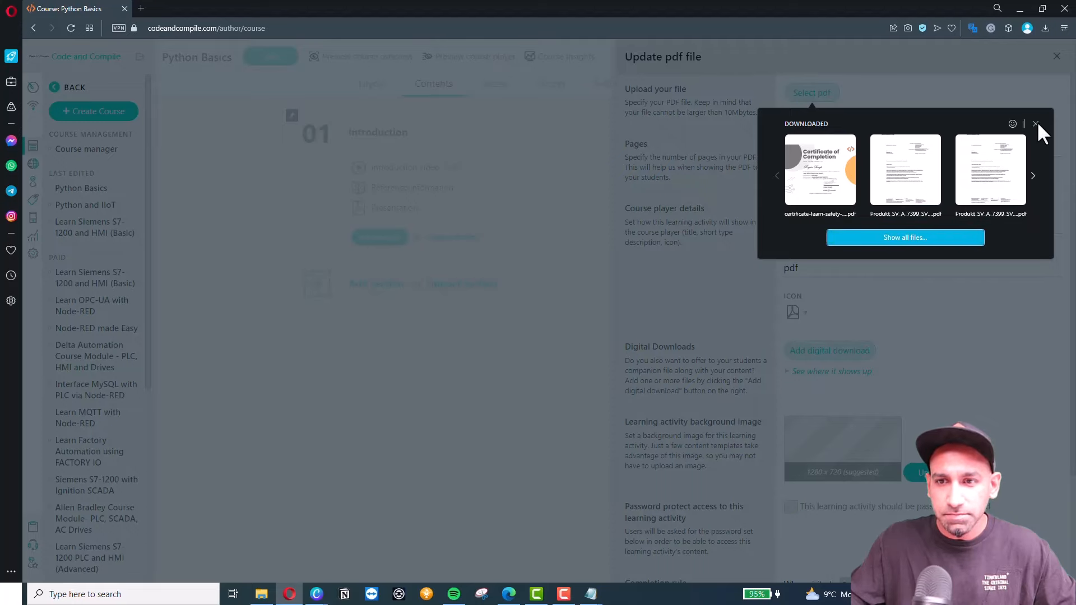
click(899, 237)
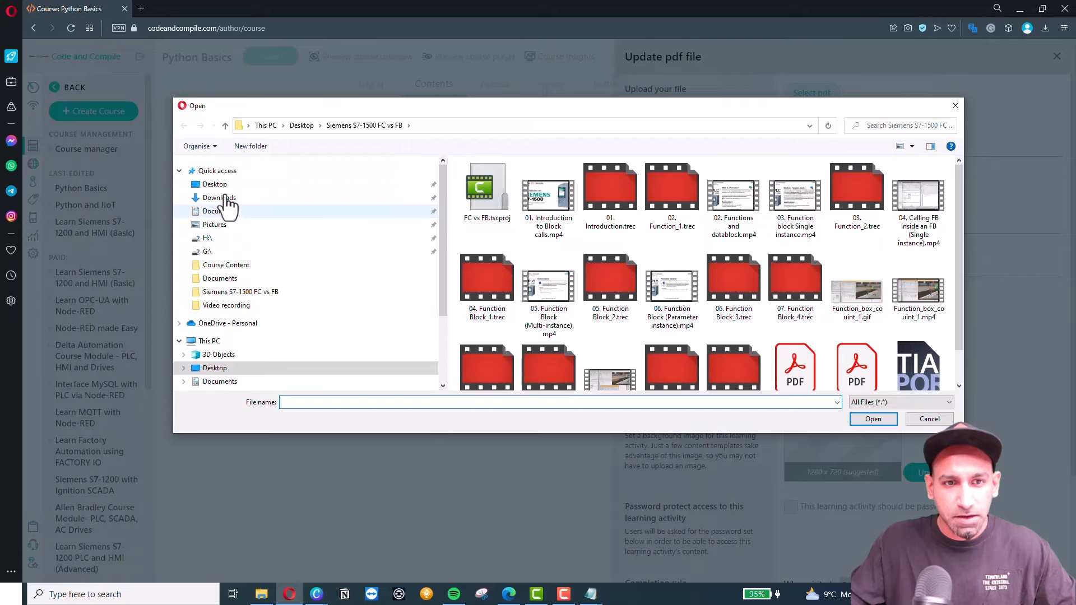
click(215, 184)
double_click(600, 214)
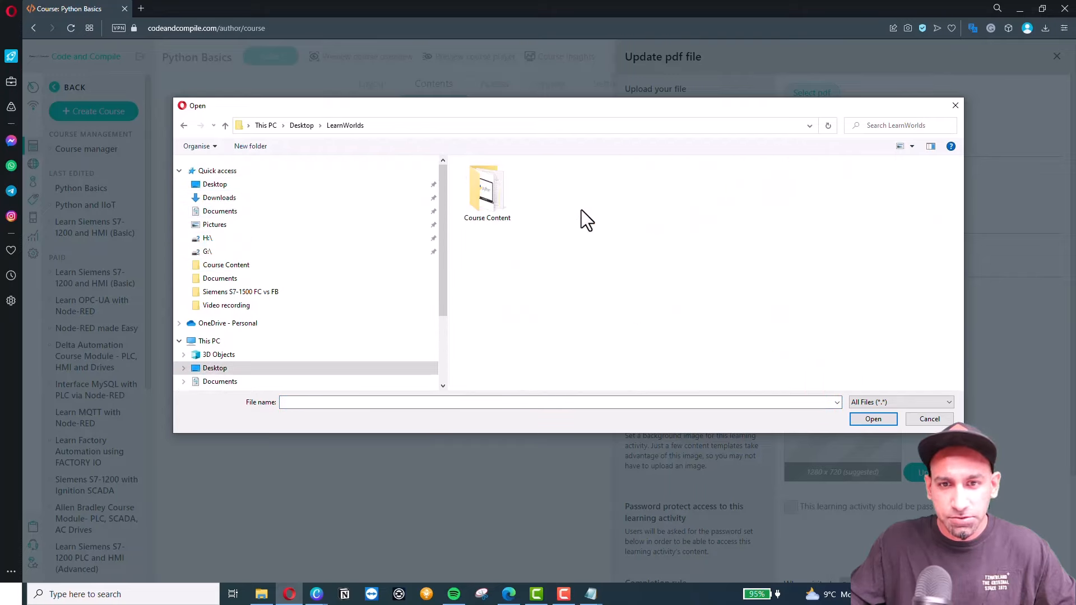
double_click(496, 196)
click(728, 210)
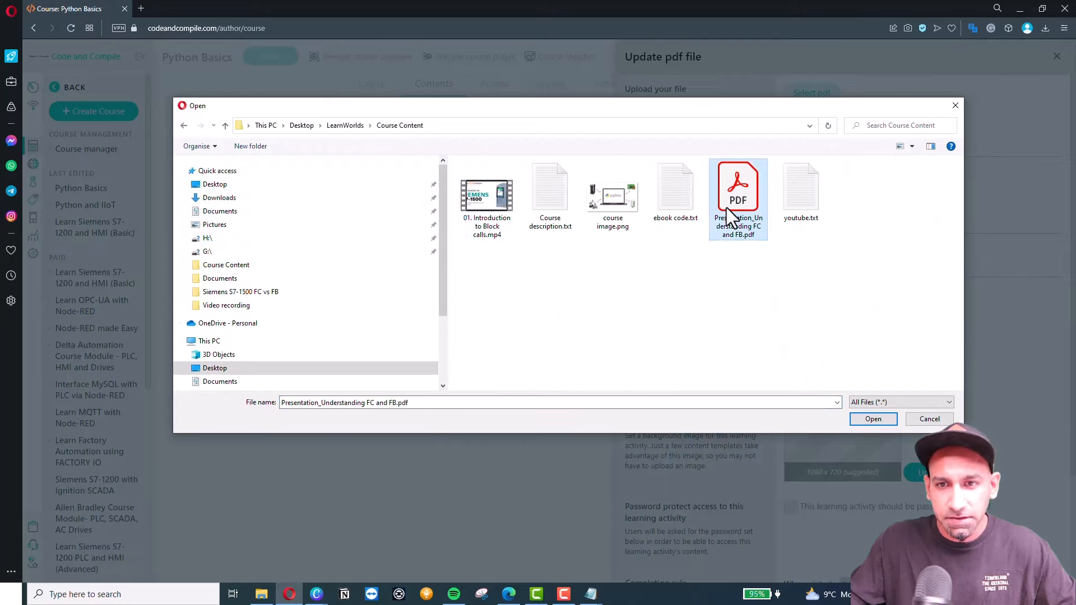
double_click(726, 207)
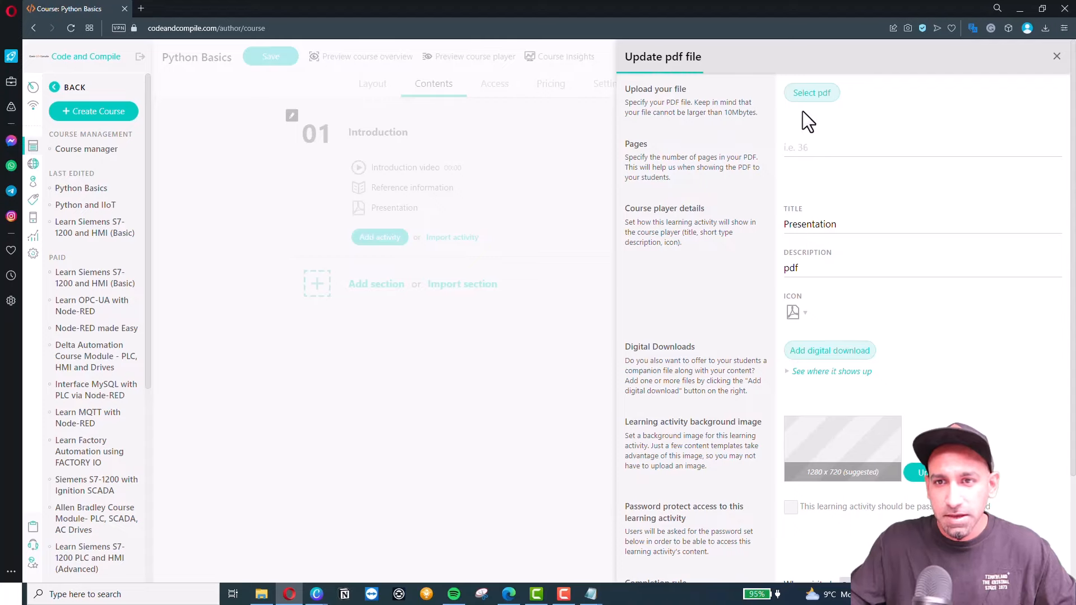
click(809, 159)
text(23)
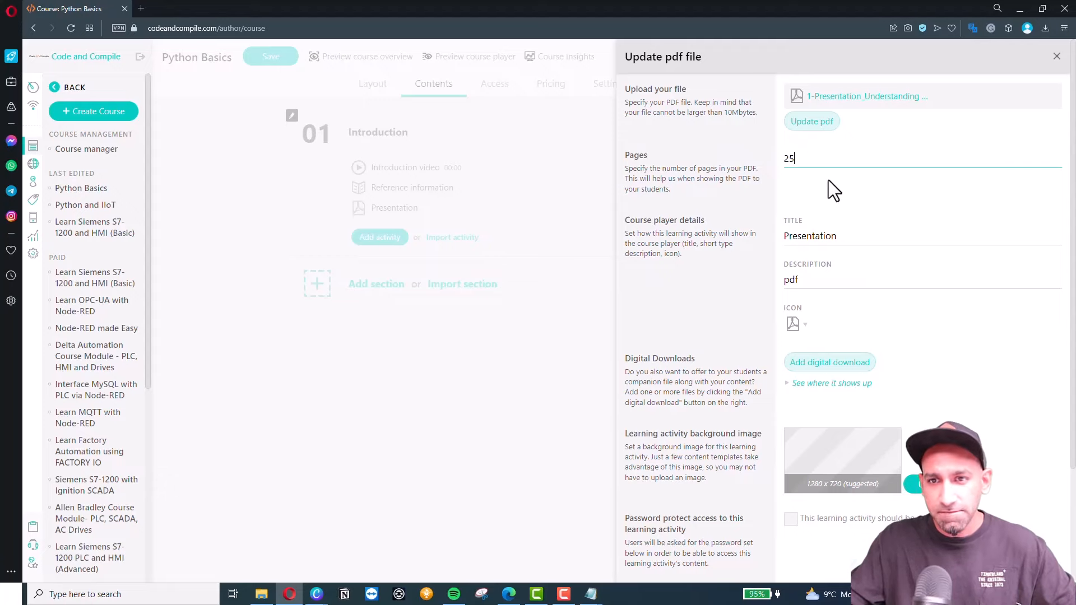
scroll(811, 381, down, 3)
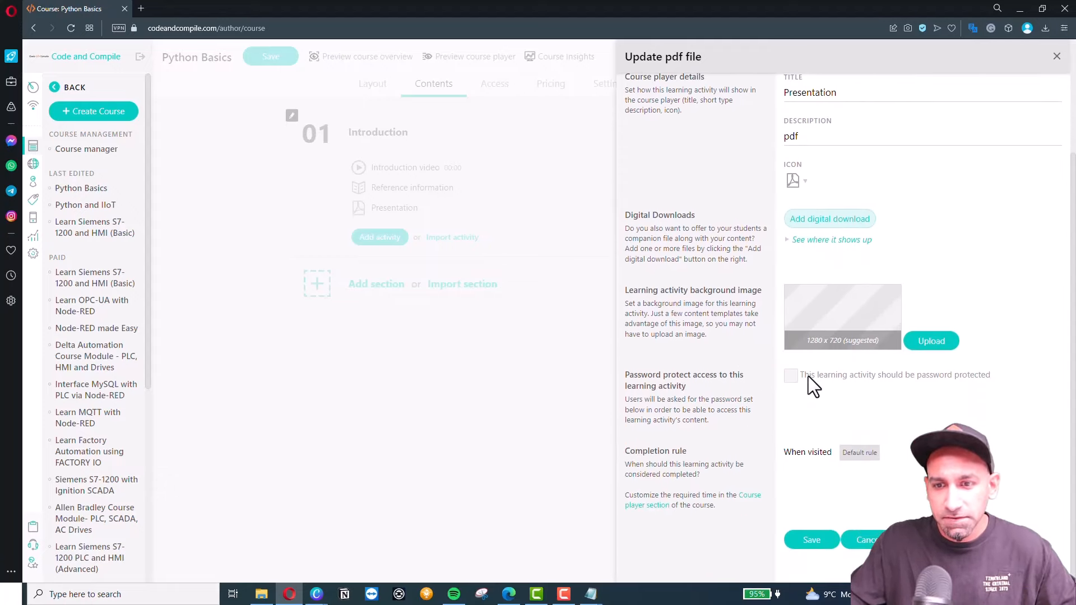
click(808, 543)
mouse_move(392, 205)
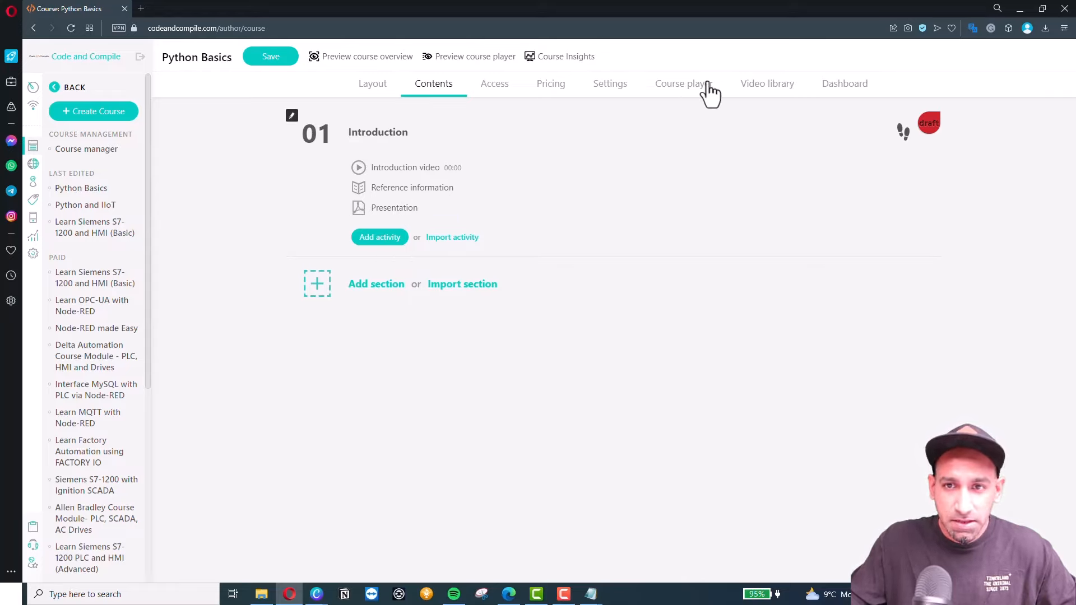
Add a blank exam activity named Quiz and open it in the assessment builder.
click(753, 87)
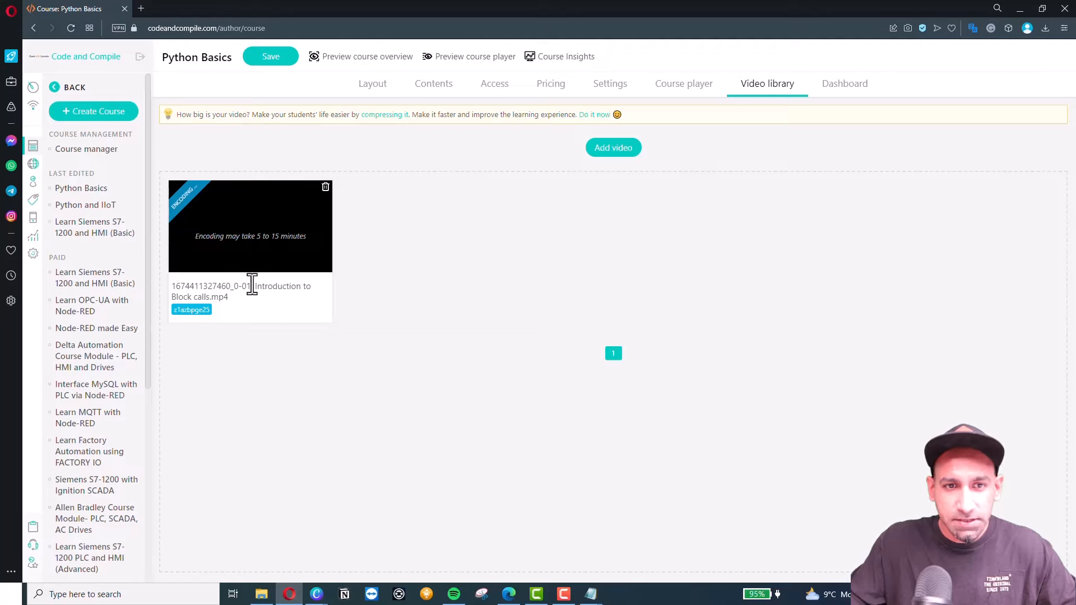
click(416, 91)
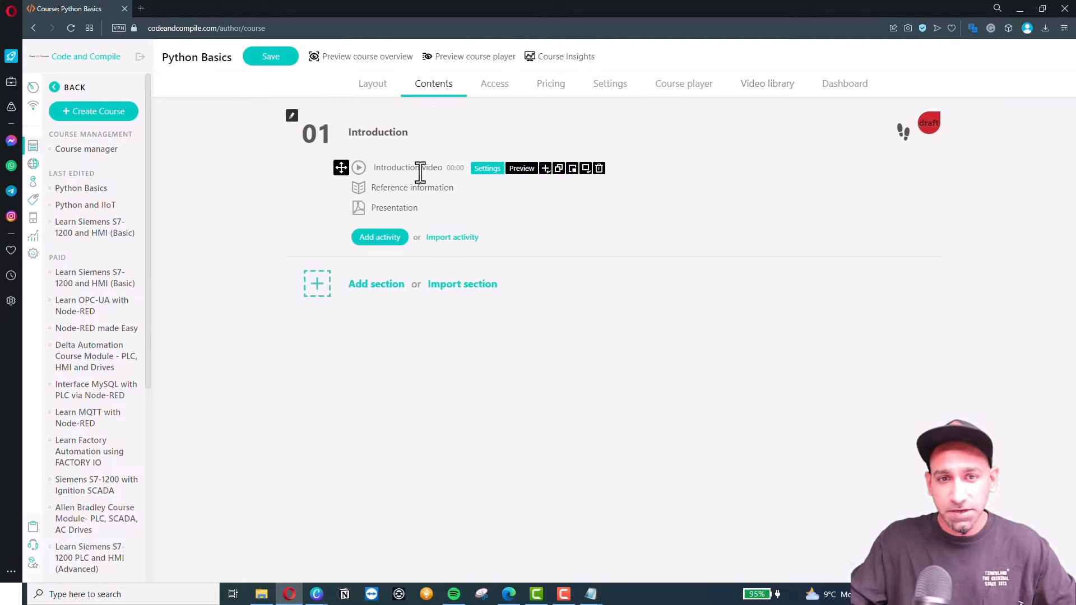
mouse_move(389, 188)
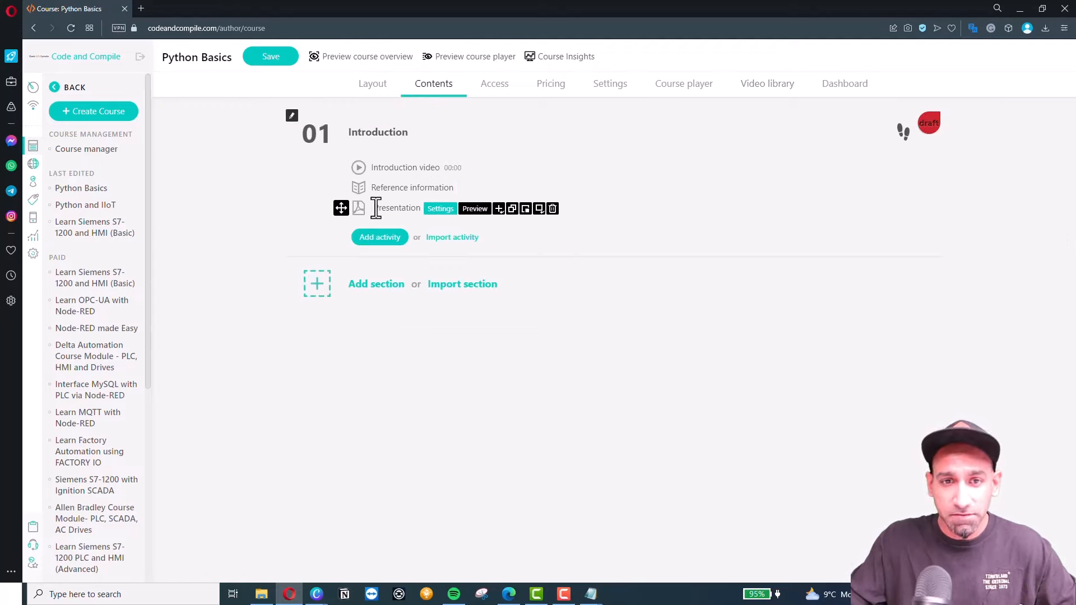
click(367, 241)
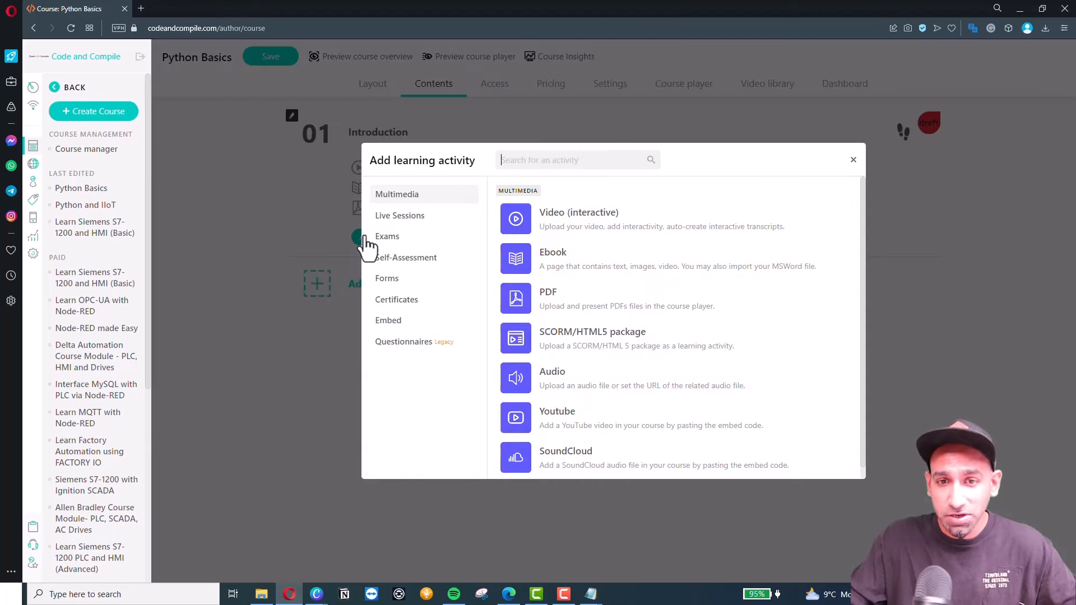
click(416, 218)
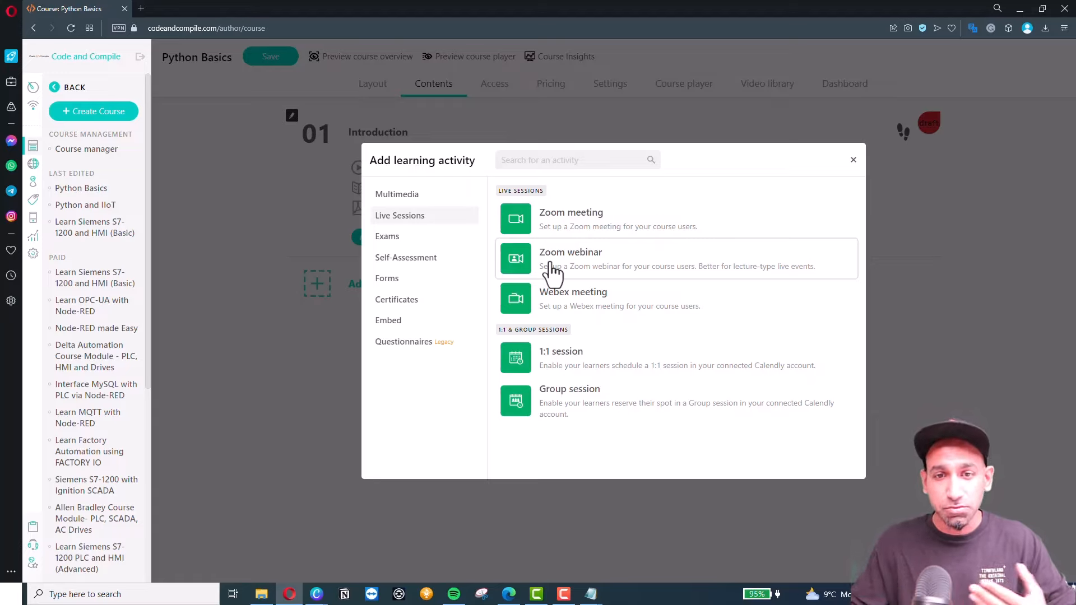
click(444, 246)
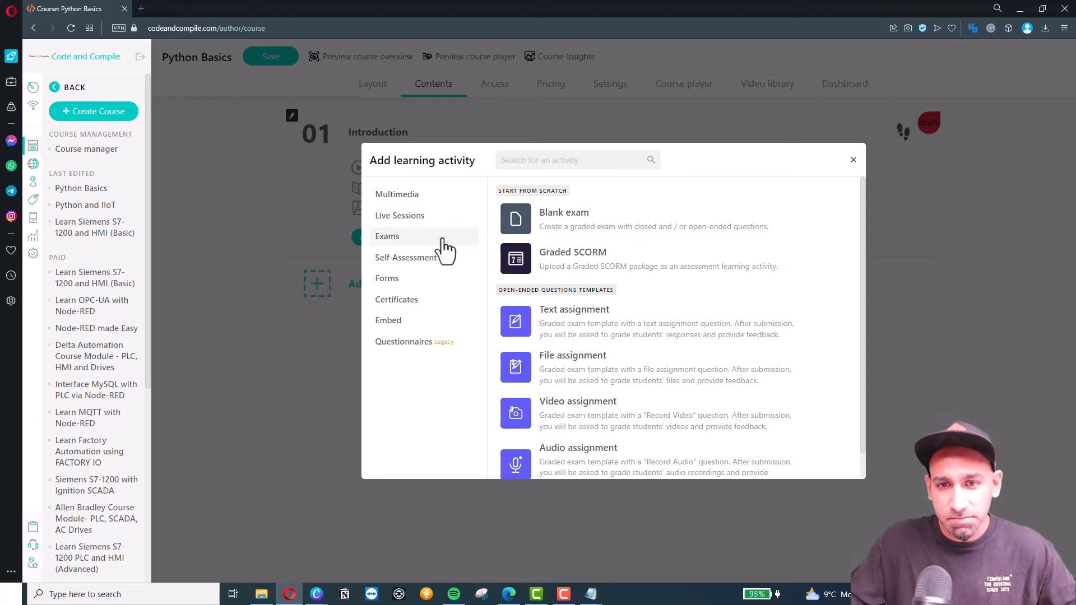
click(583, 233)
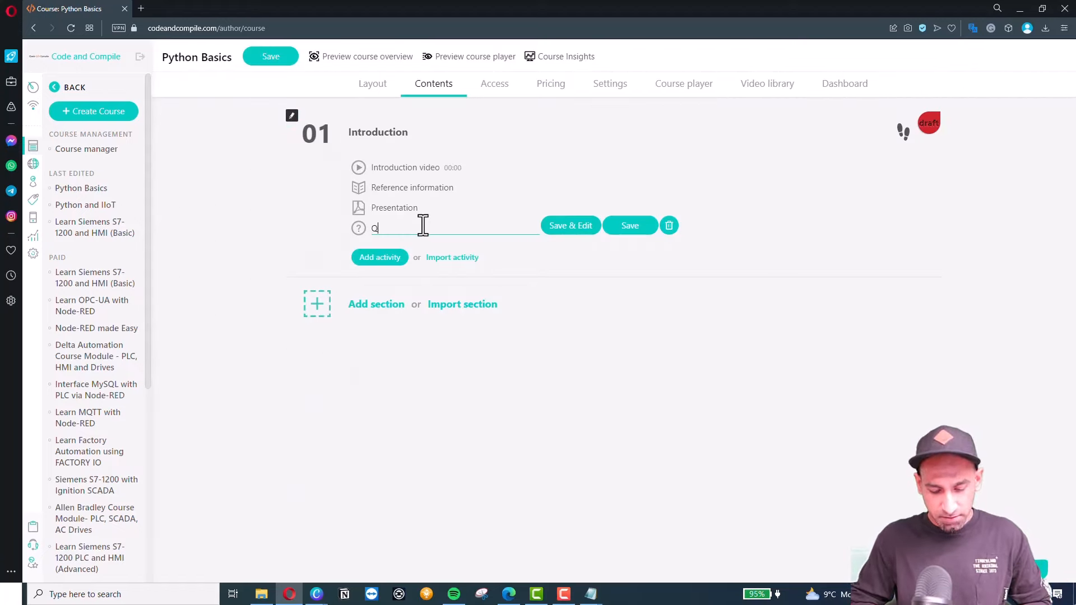
click(578, 231)
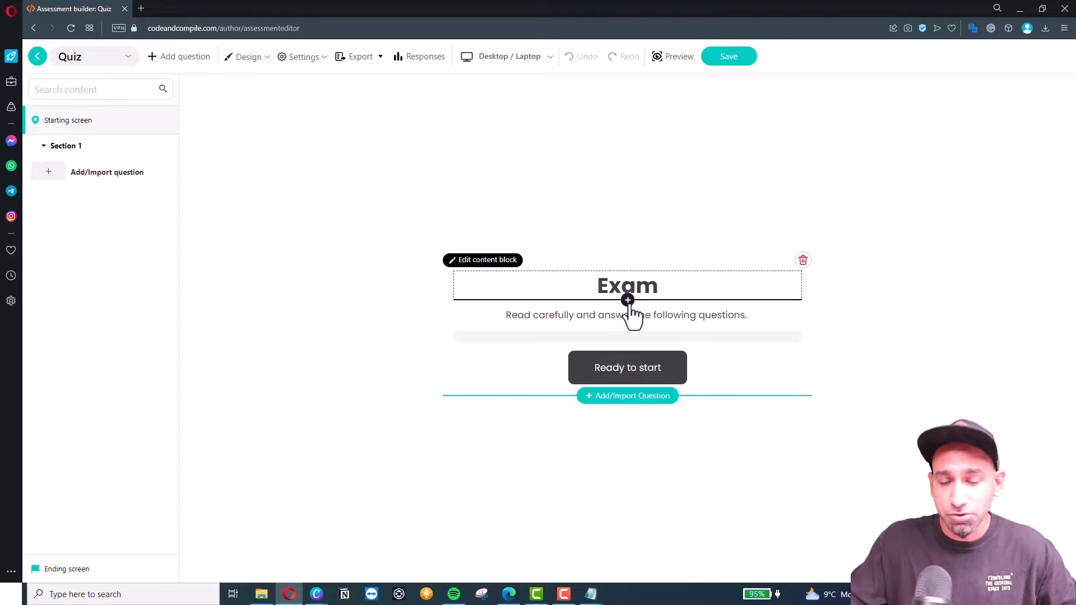
Insert a 50-pixel book icon above the Exam heading on the starting screen.
click(628, 295)
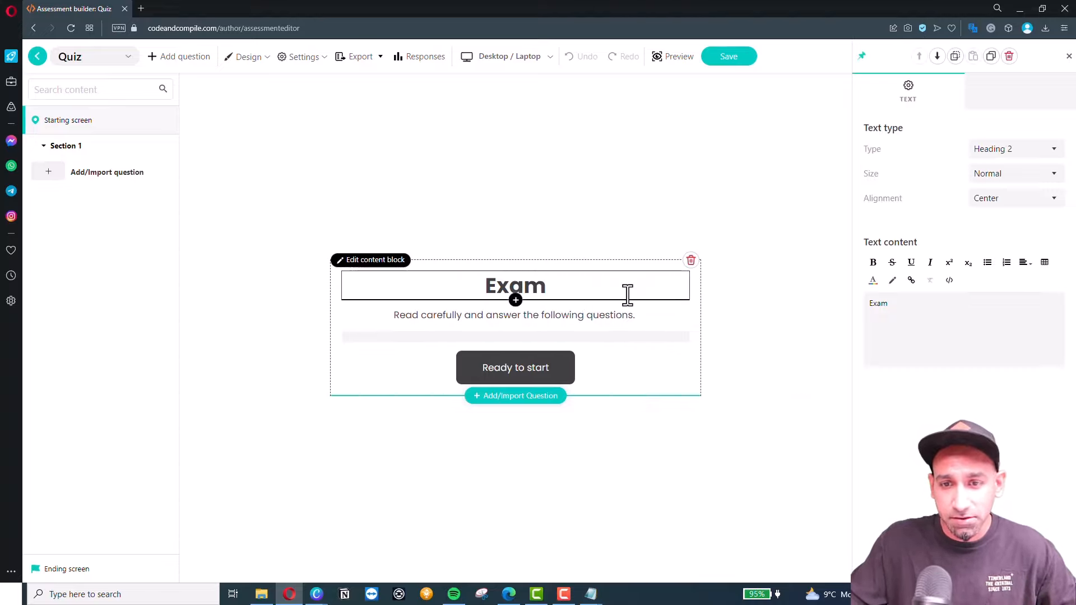
click(516, 301)
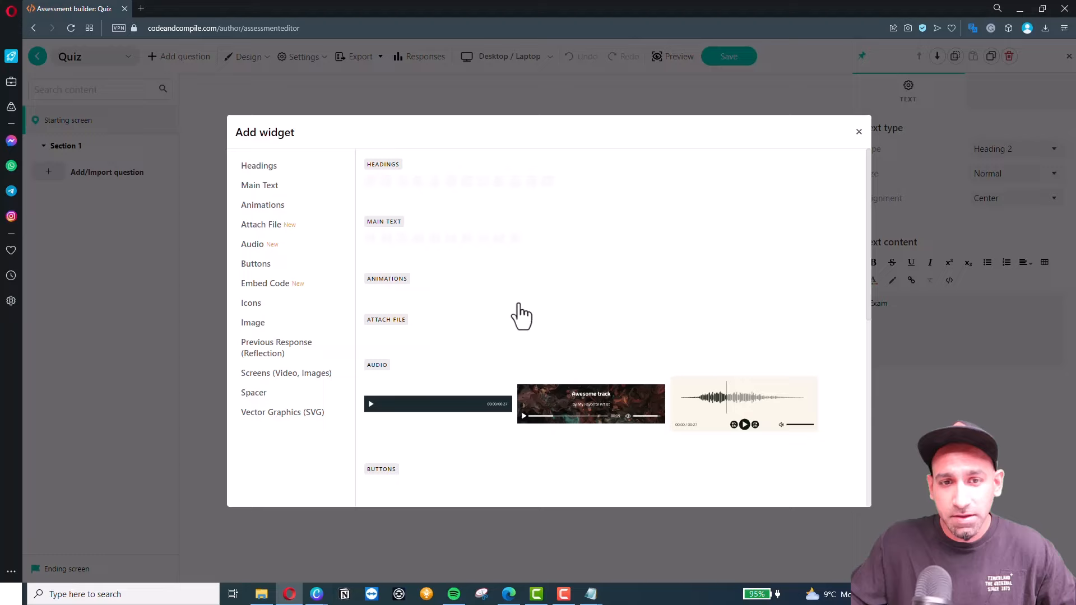
click(273, 187)
click(278, 208)
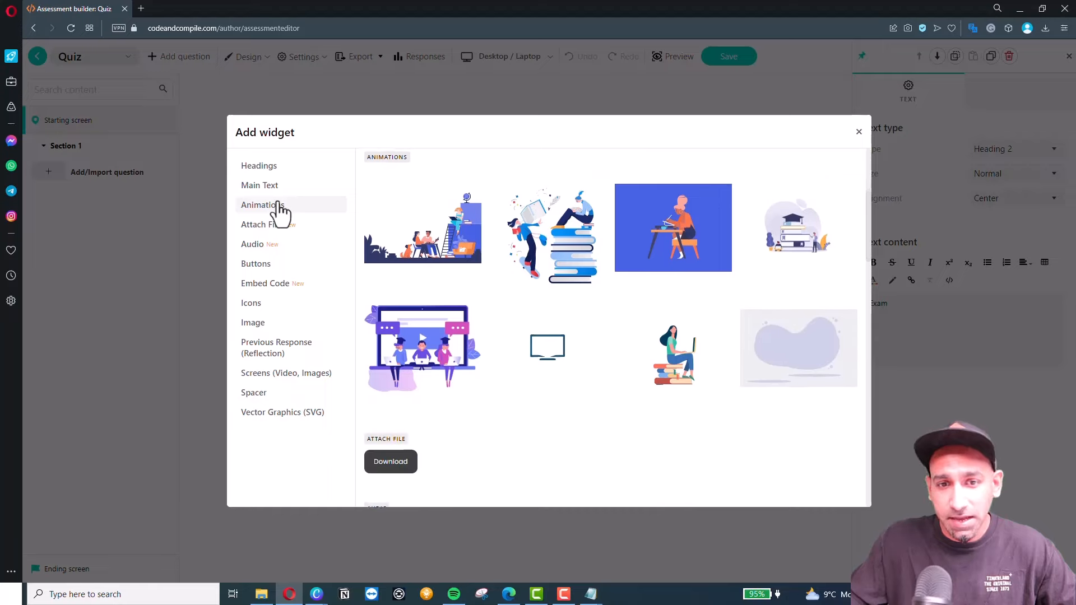
click(280, 227)
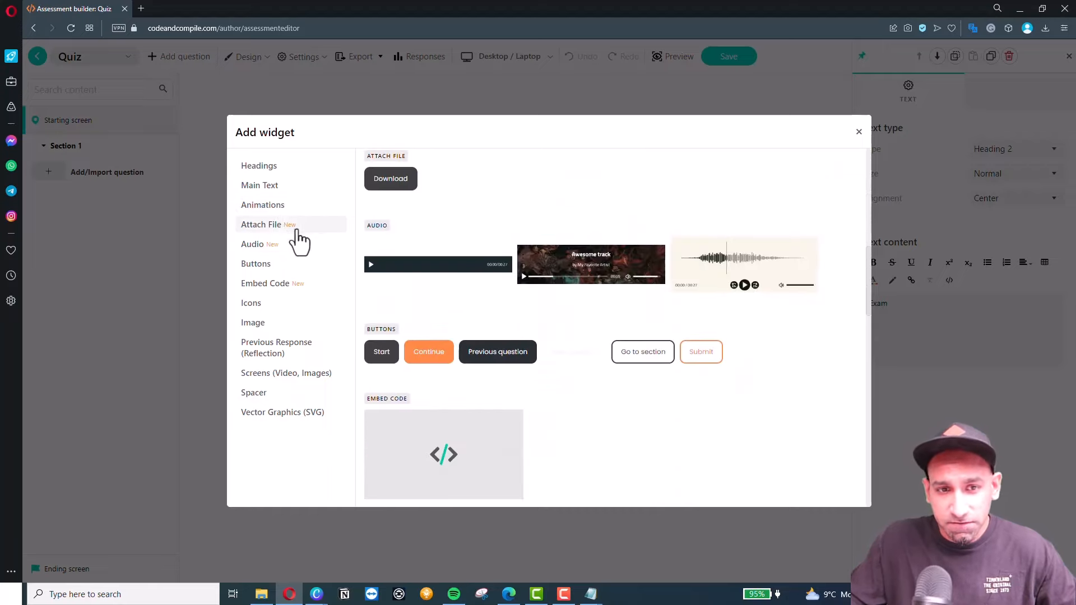
click(255, 245)
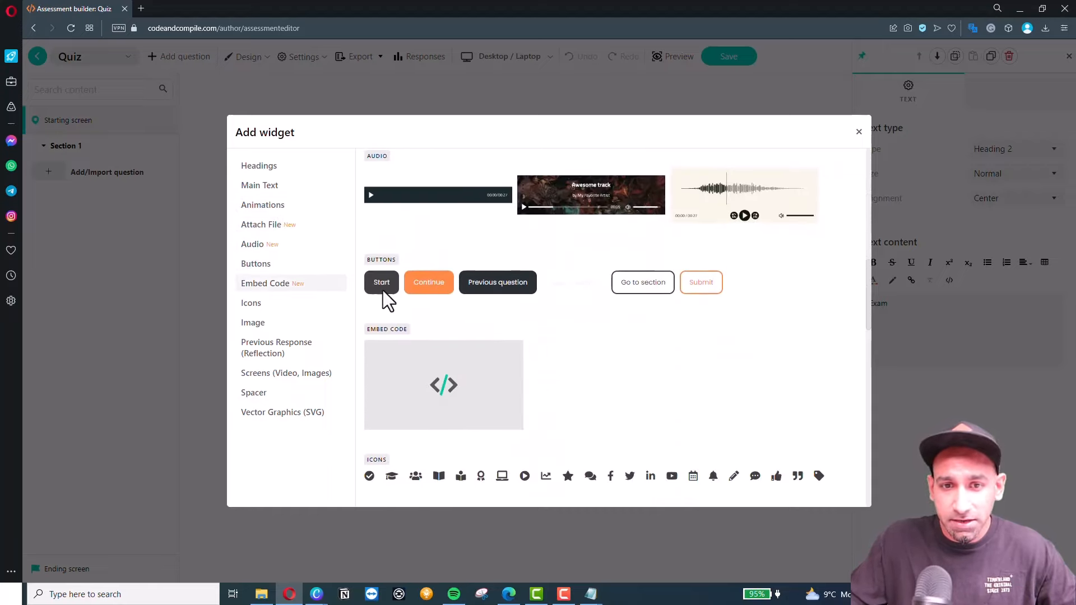
click(268, 265)
click(274, 284)
click(277, 305)
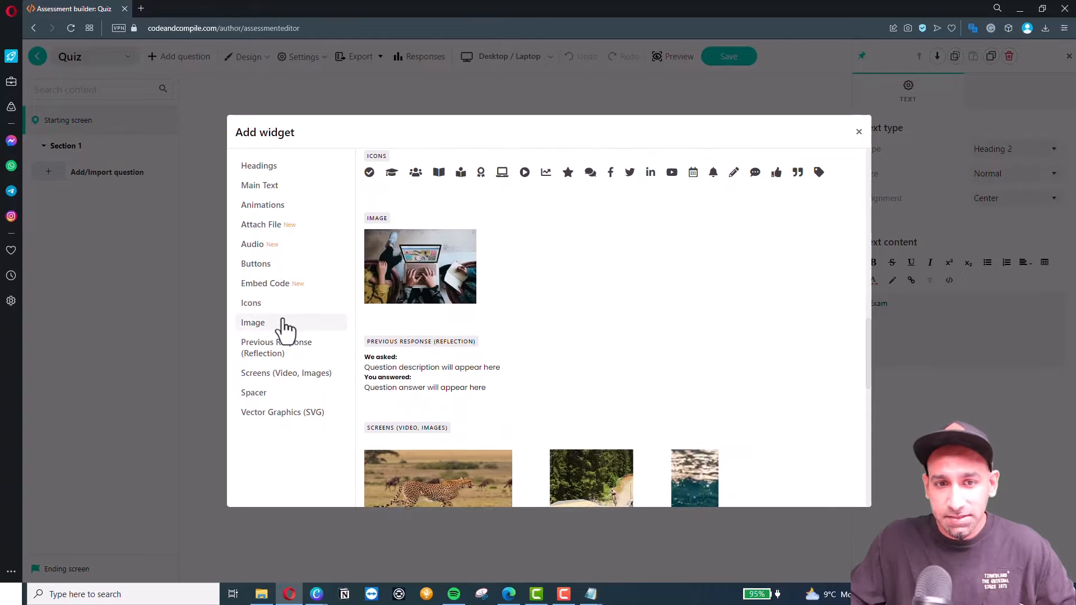
click(282, 322)
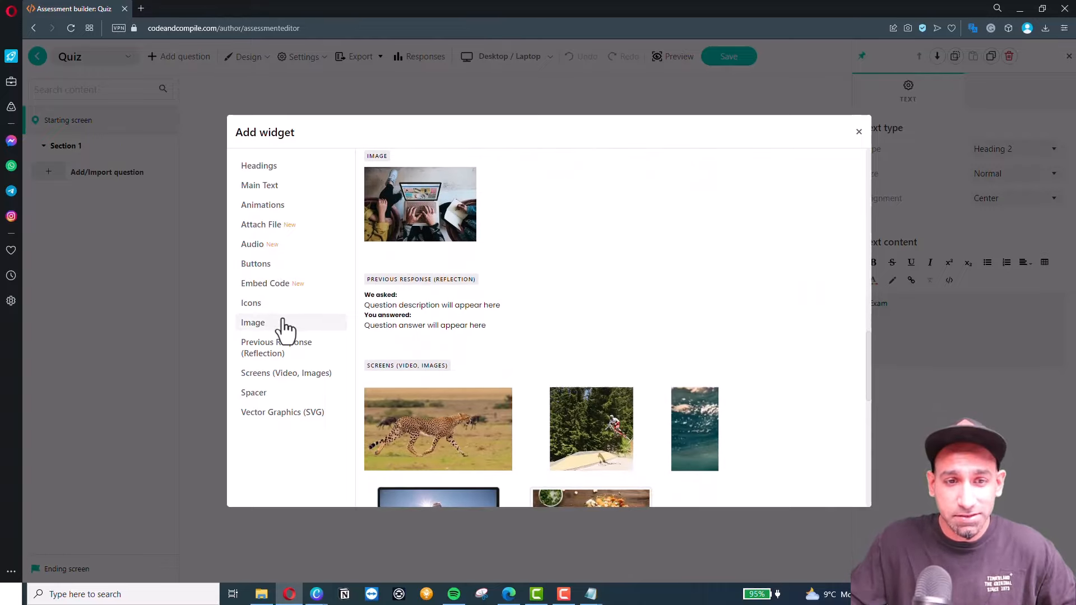
click(262, 307)
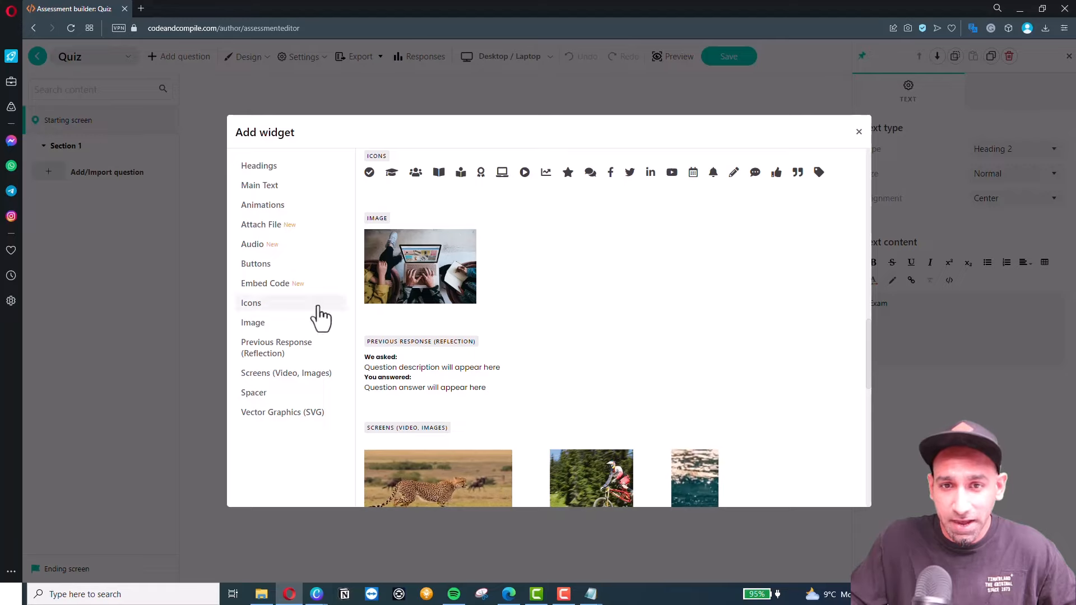
click(438, 174)
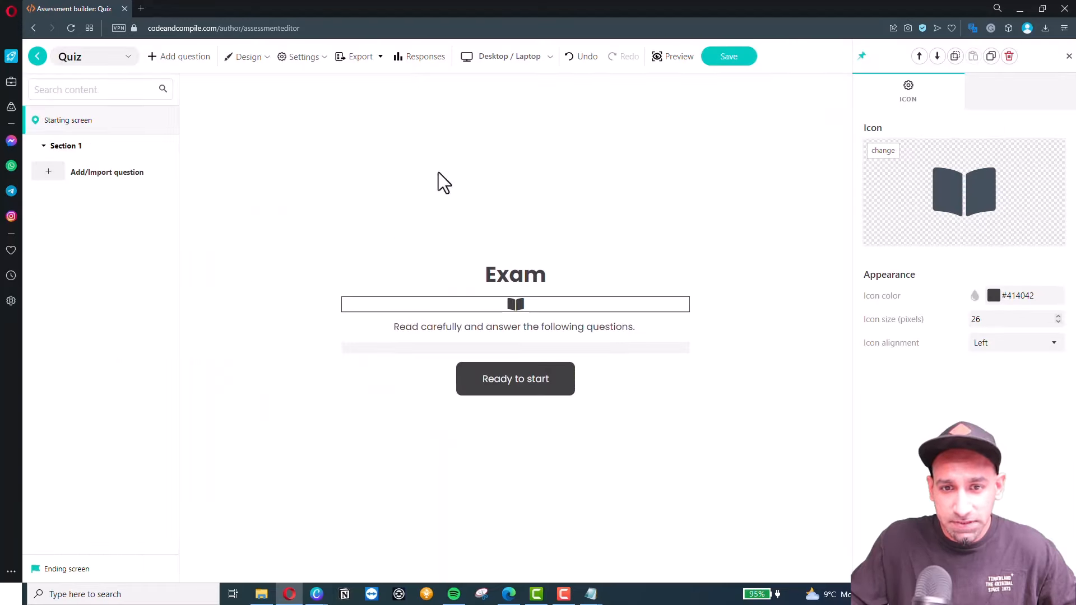
double_click(978, 318)
text(59)
key(BackSpace)
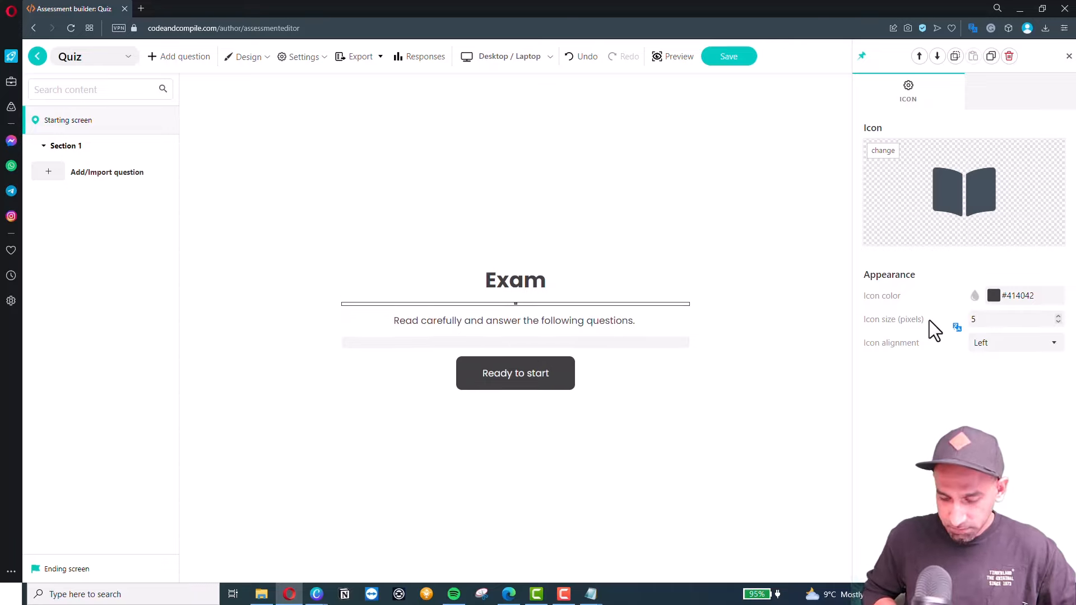
text(0)
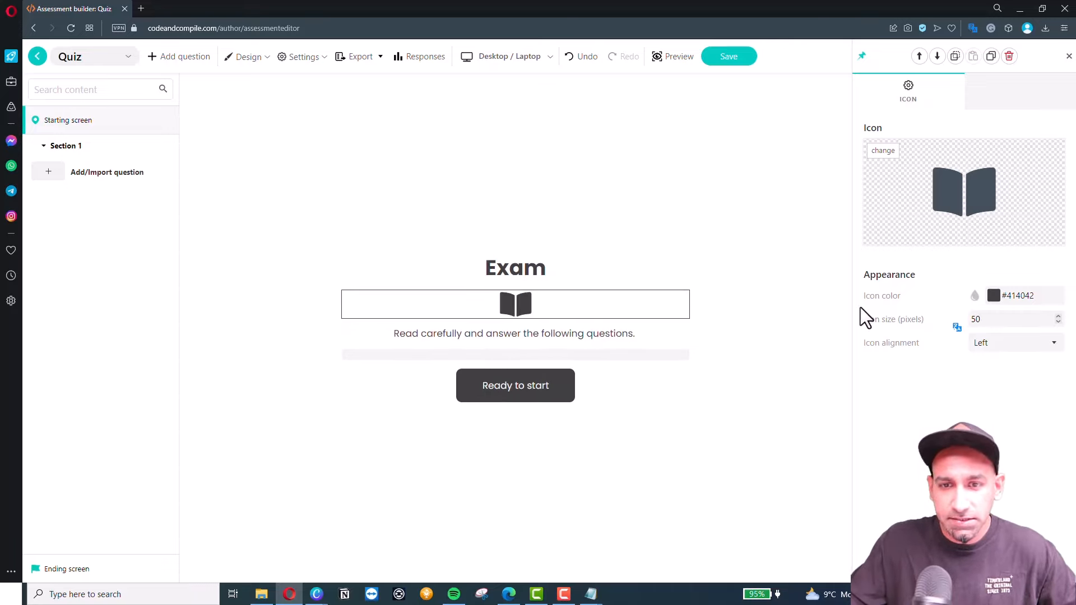
click(920, 56)
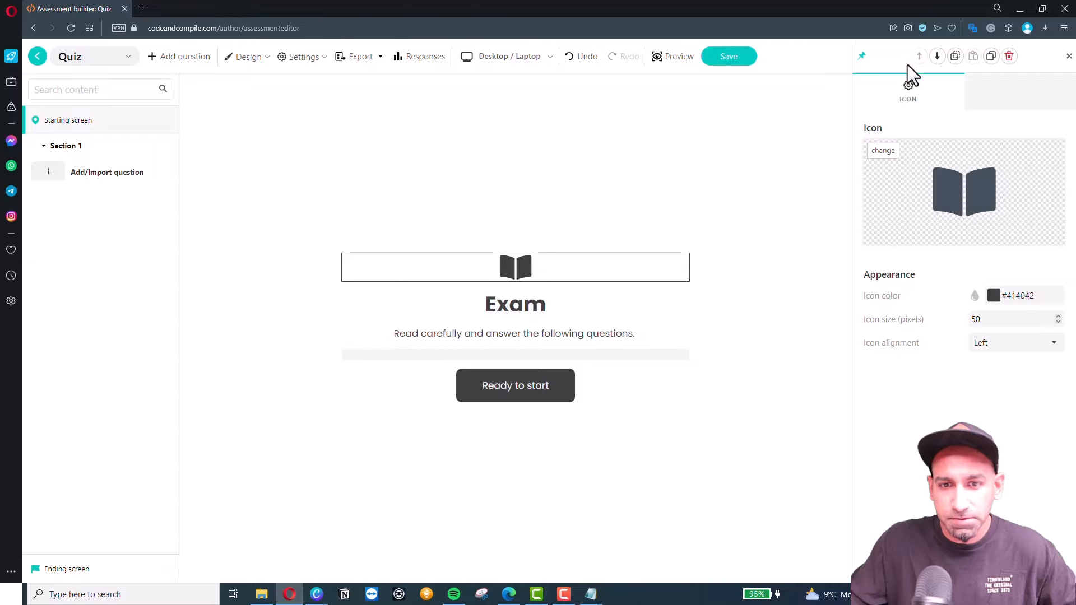
Change the starting-screen heading text from Exam to Quiz.
click(541, 307)
double_click(515, 307)
text(Quiz)
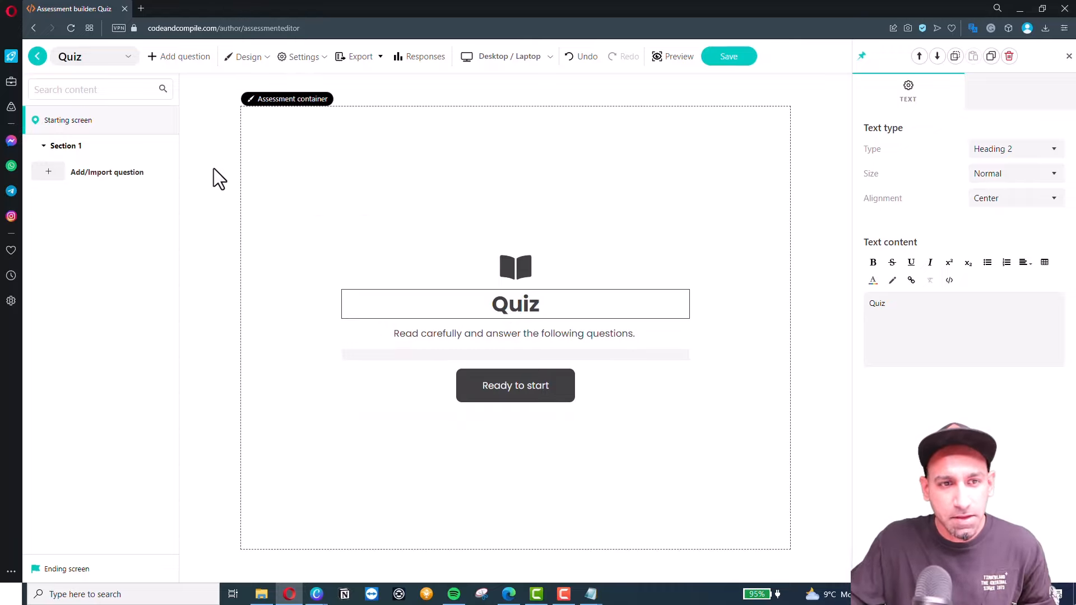
Browse the available quiz question types and jump to the Multiple Choice options.
click(120, 188)
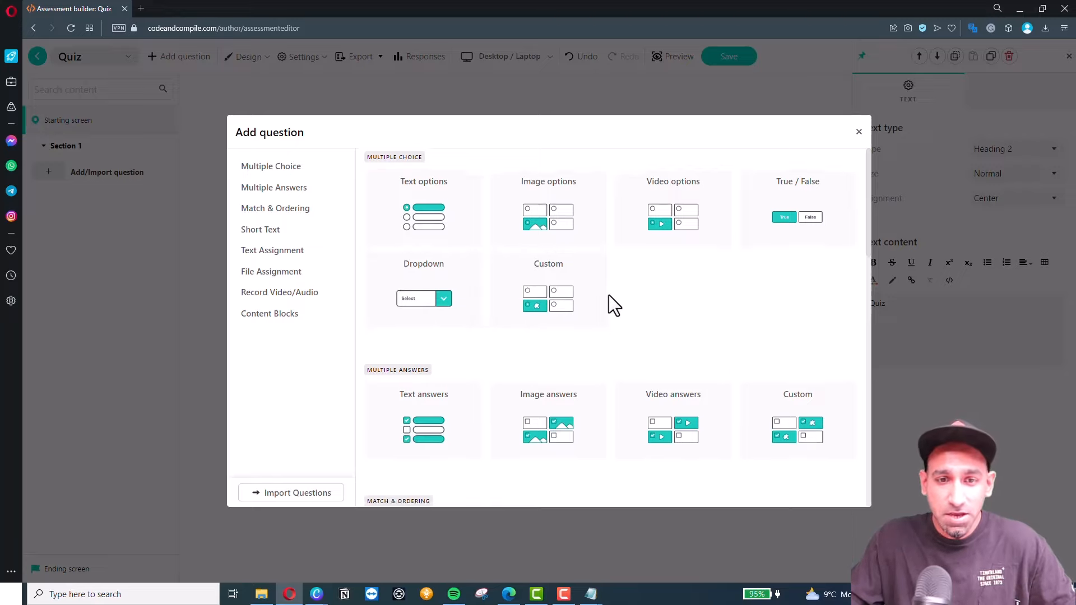
scroll(609, 297, down, 2)
scroll(634, 341, down, 4)
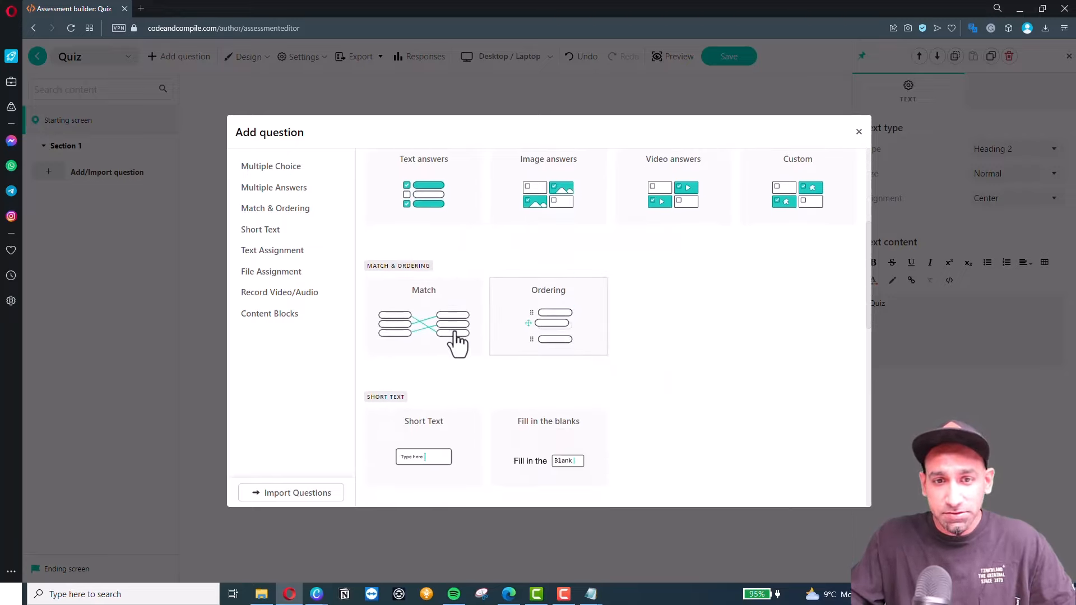
scroll(563, 315, down, 3)
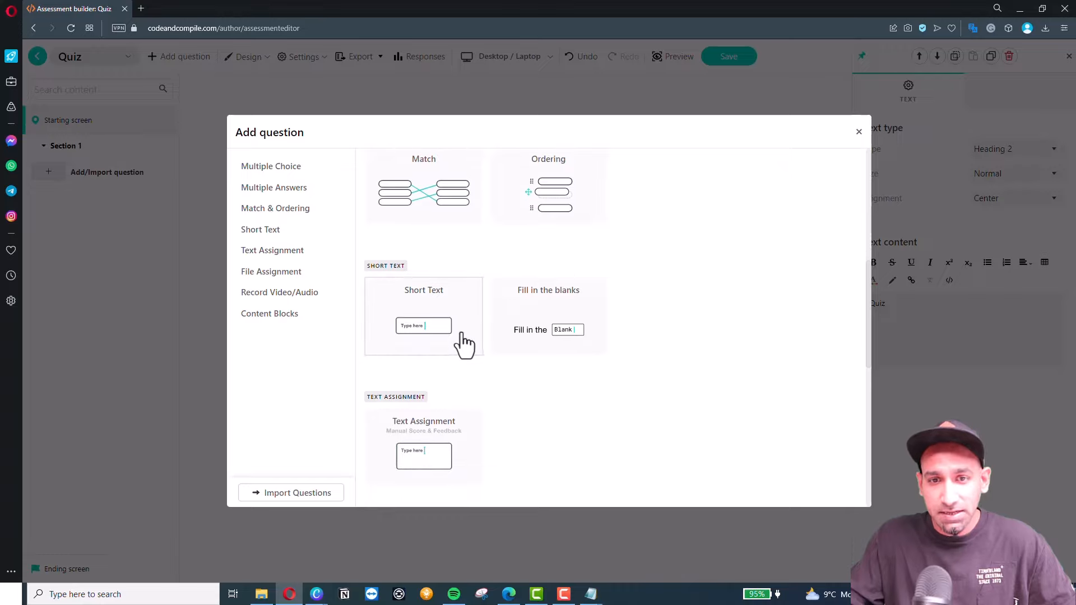
scroll(581, 327, up, 3)
scroll(507, 324, up, 2)
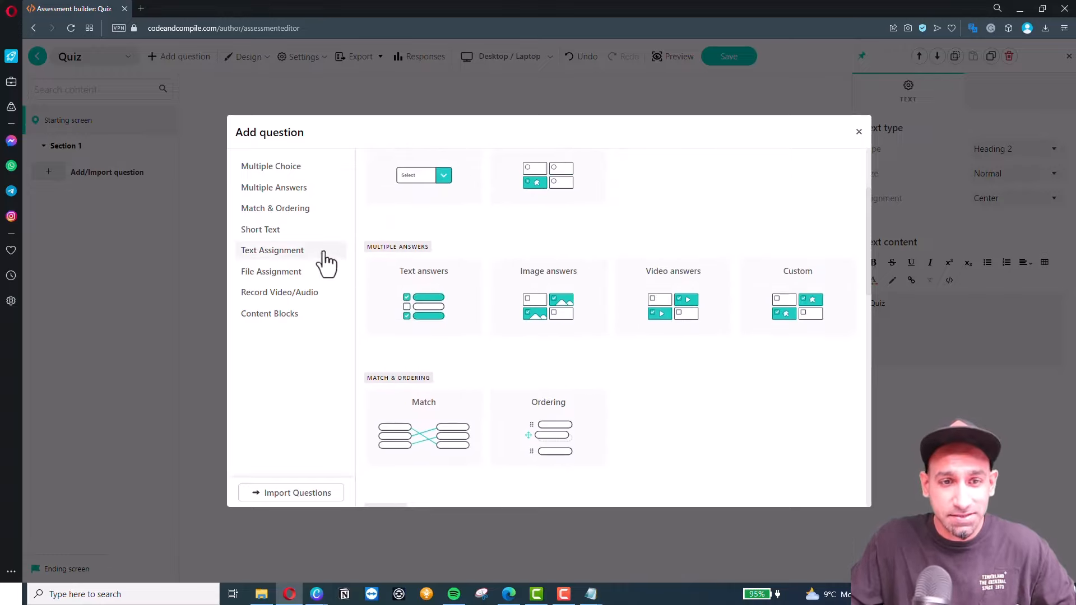
scroll(370, 308, down, 3)
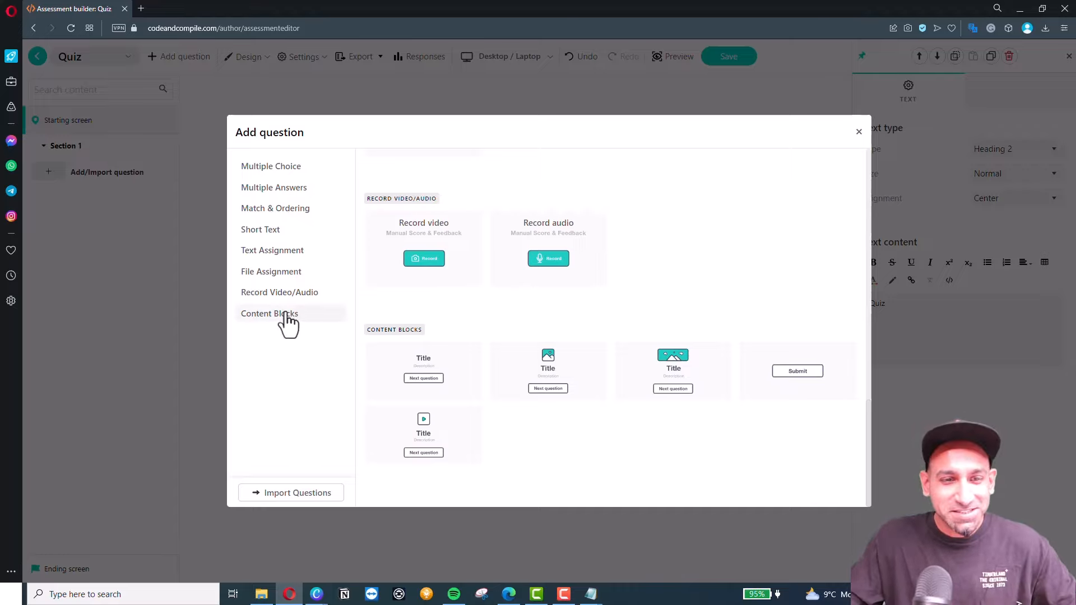
click(255, 168)
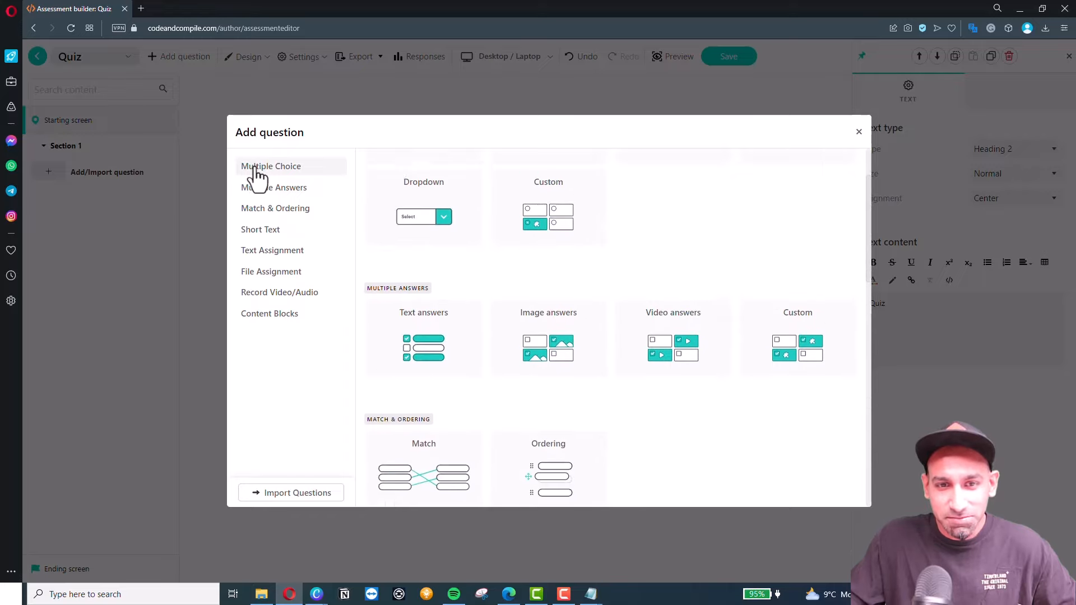
Add a text-option multiple-choice question asking 'What is the correct answer?'.
click(419, 224)
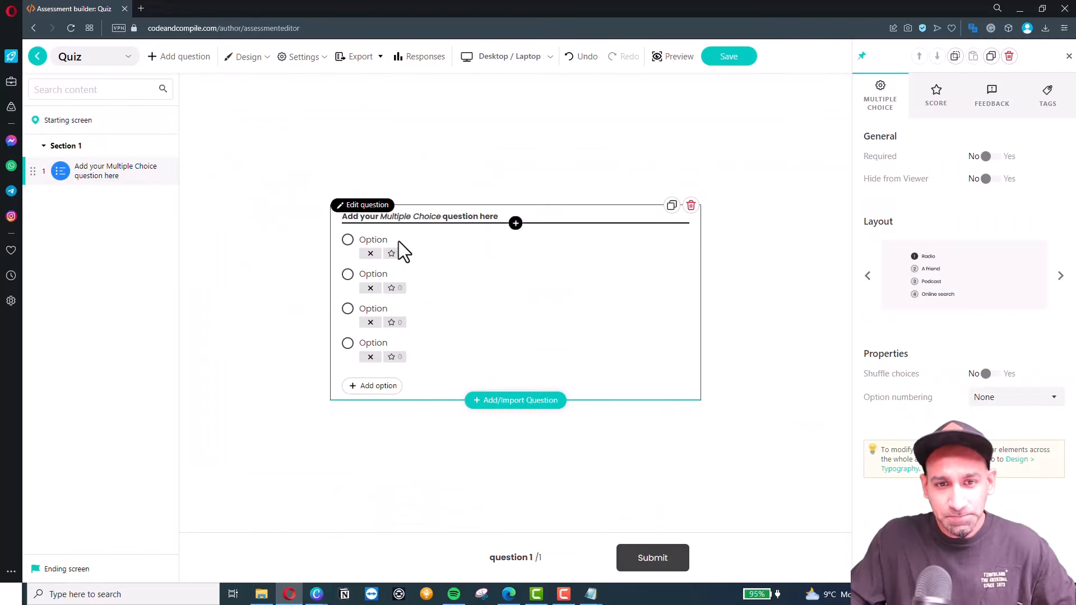
triple_click(426, 217)
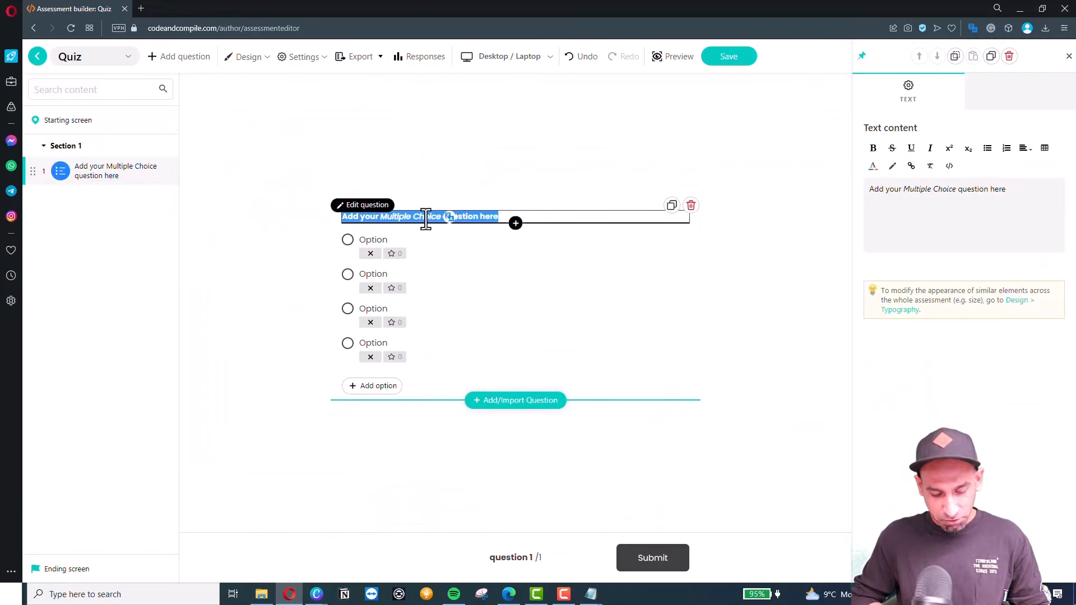
text(W)
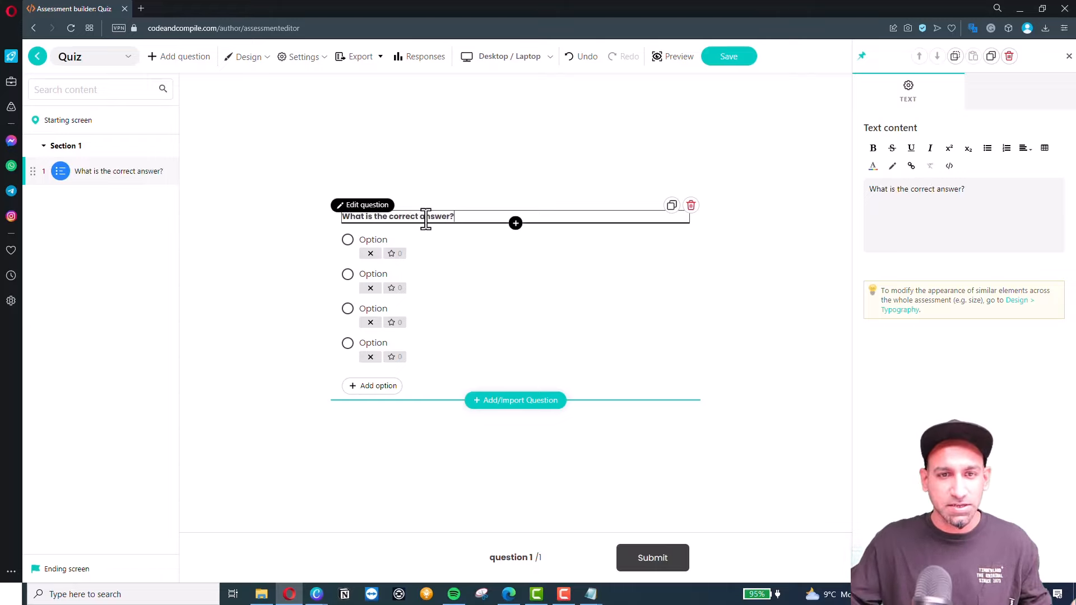
Label the four options A, B, C and D, and mark A as correct.
click(369, 255)
click(370, 241)
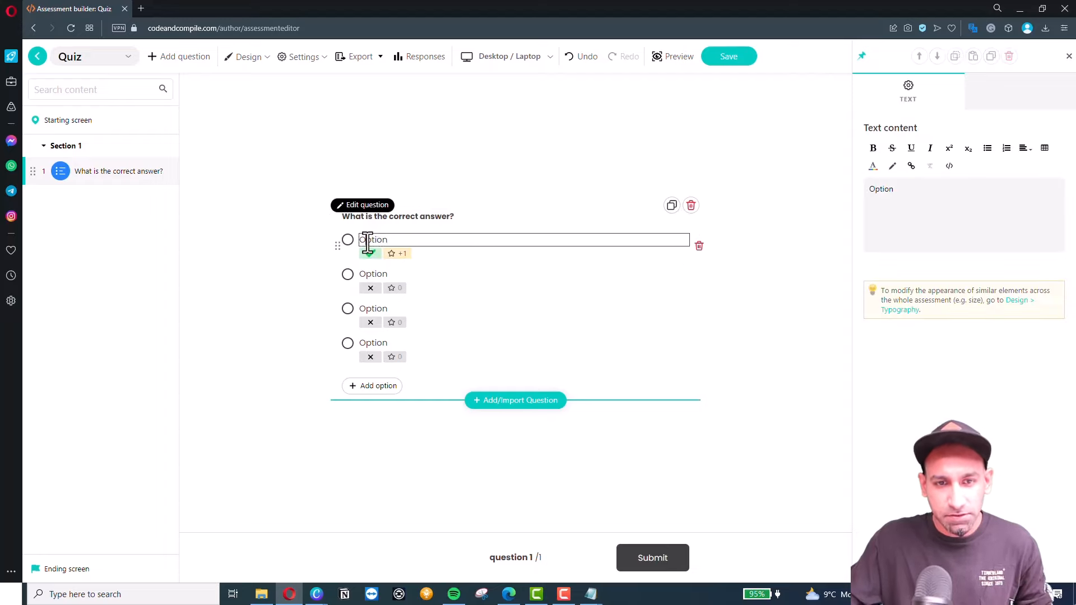
double_click(370, 241)
text(A)
double_click(372, 273)
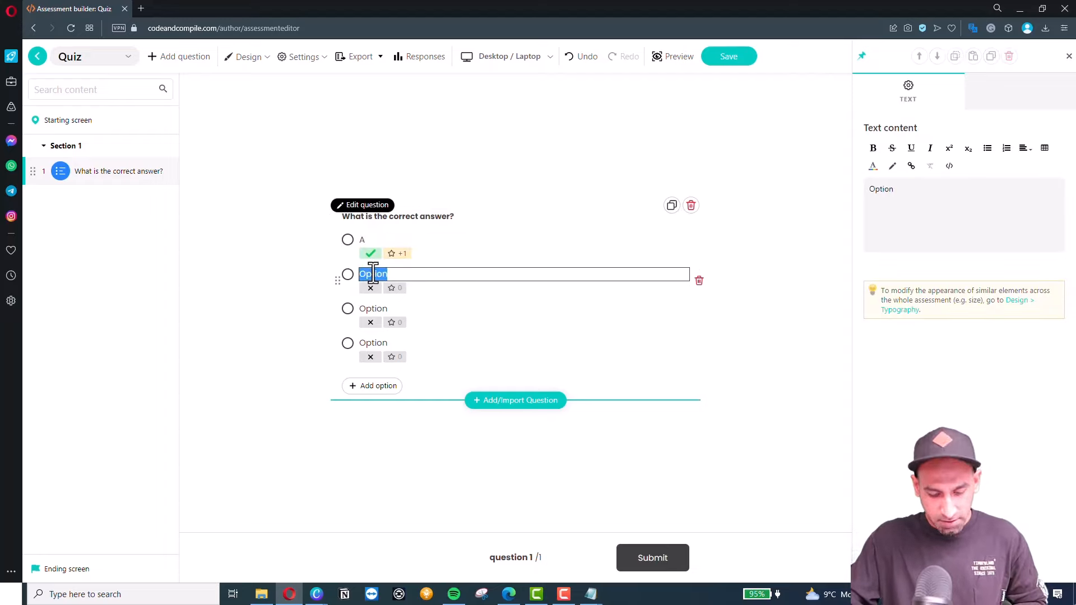
text(B)
double_click(373, 309)
text(C)
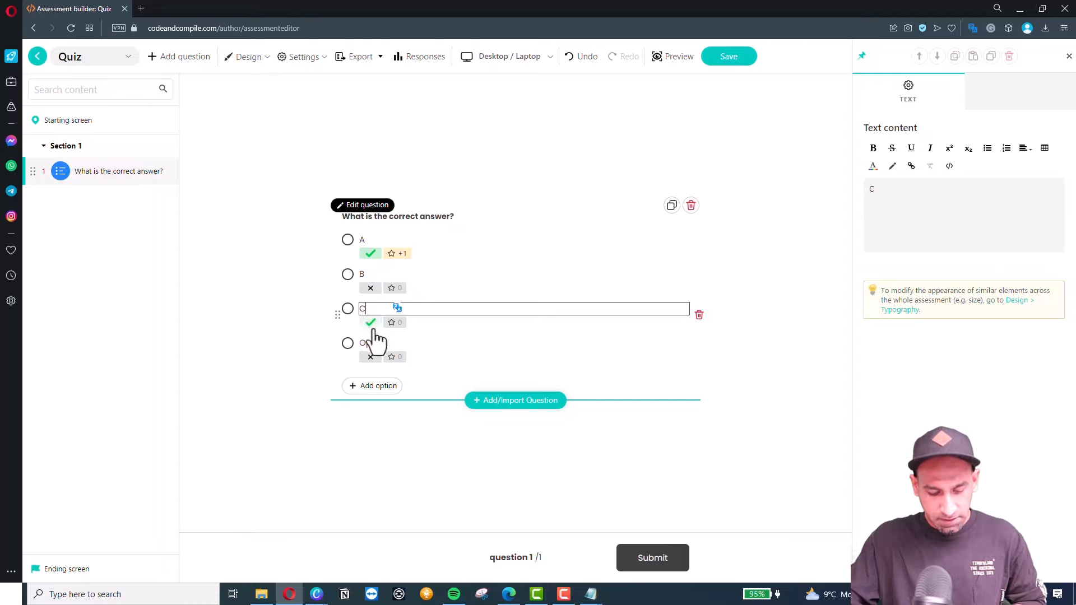
click(372, 343)
double_click(372, 343)
text(D)
click(297, 304)
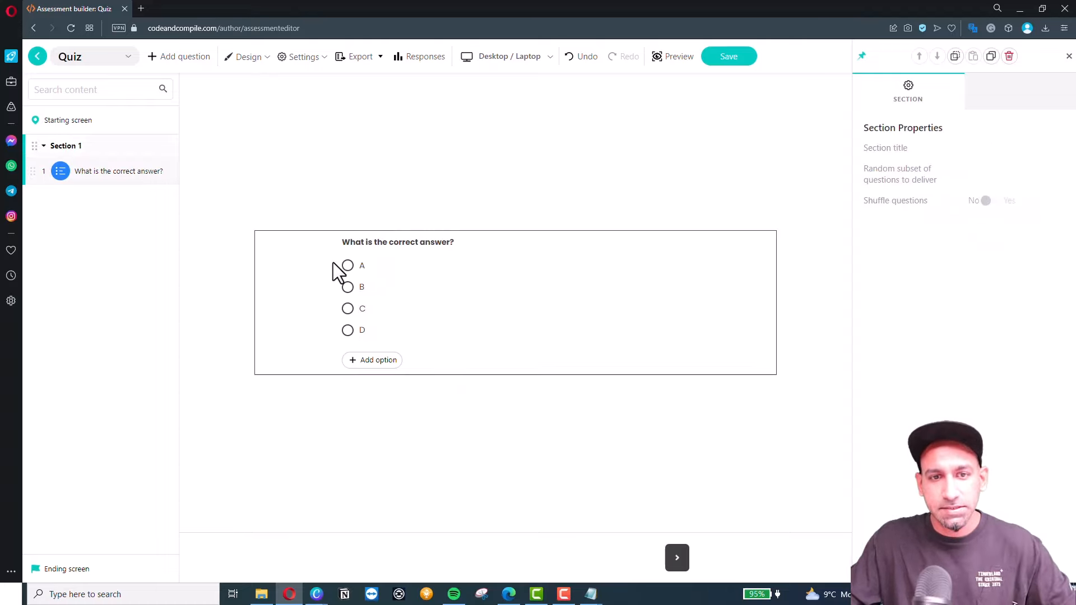
click(348, 266)
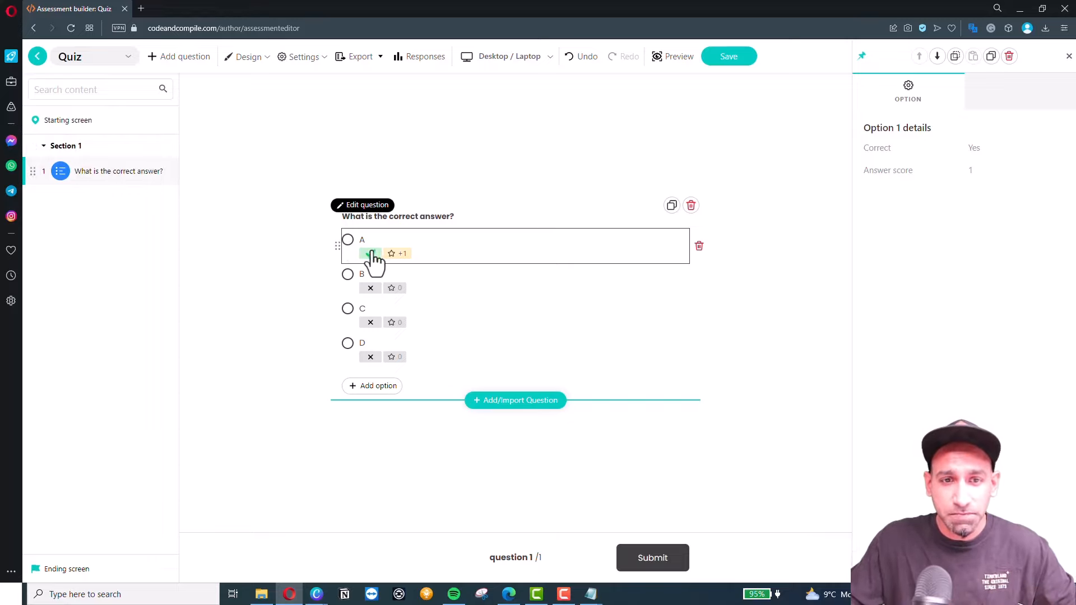
Duplicate question 1, make C the correct answer of question 2, and insert an image.
click(147, 171)
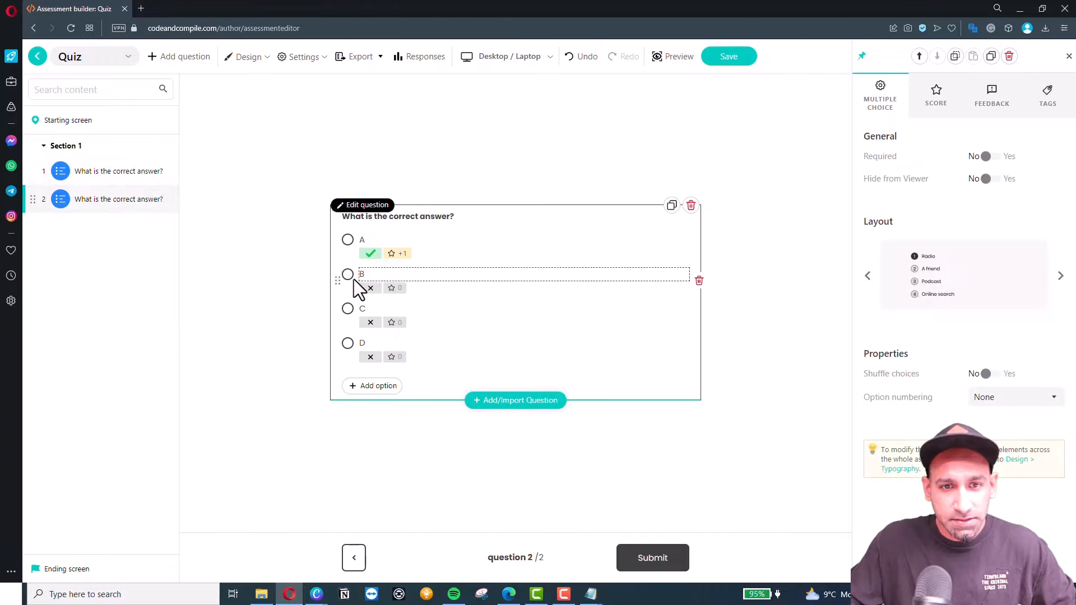
click(370, 322)
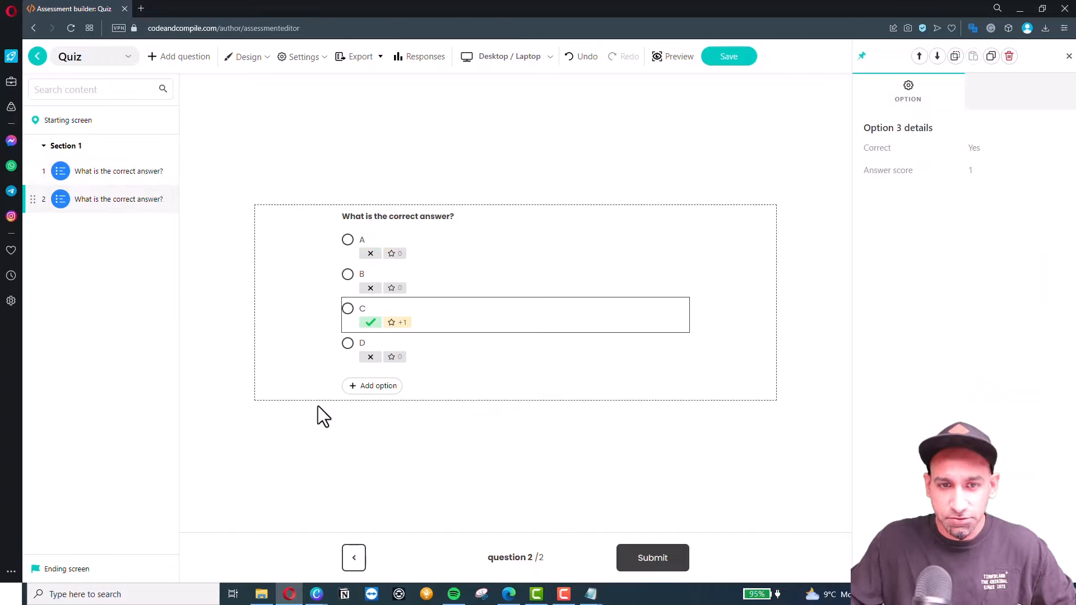
click(425, 217)
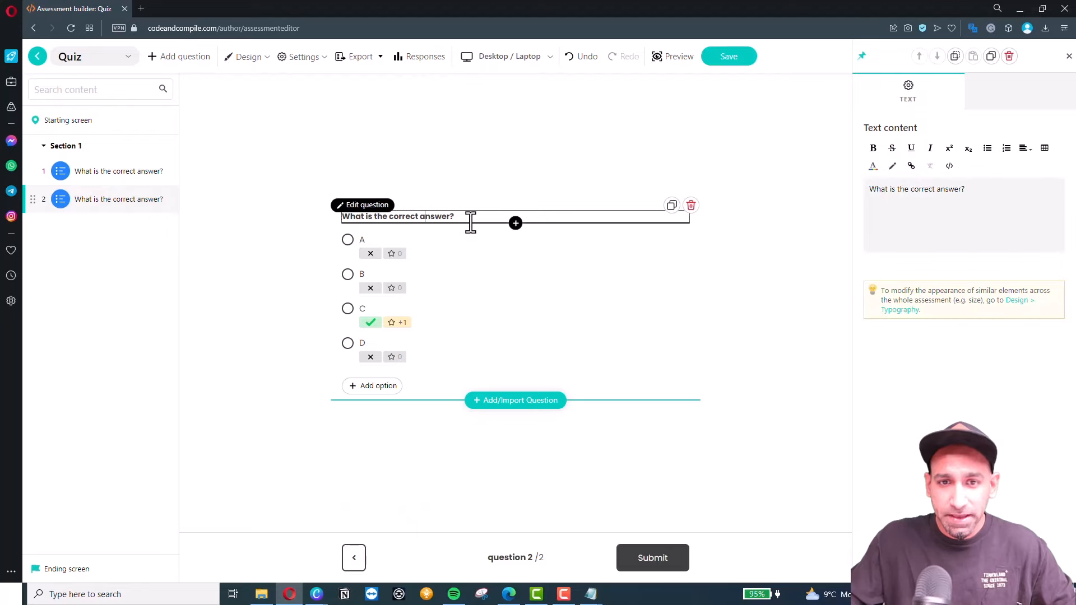
click(516, 223)
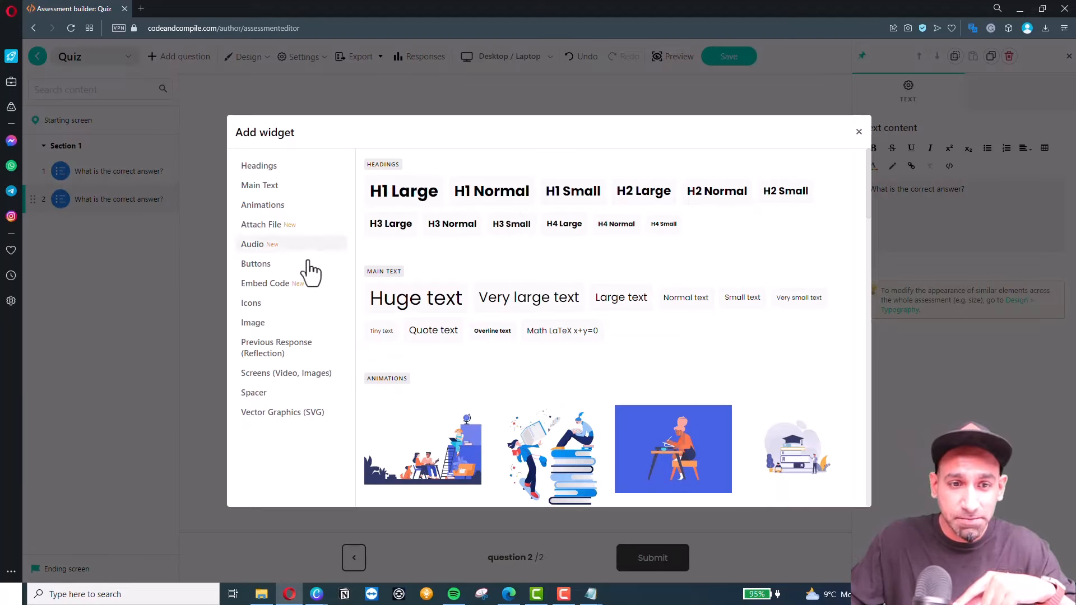
click(252, 324)
click(426, 239)
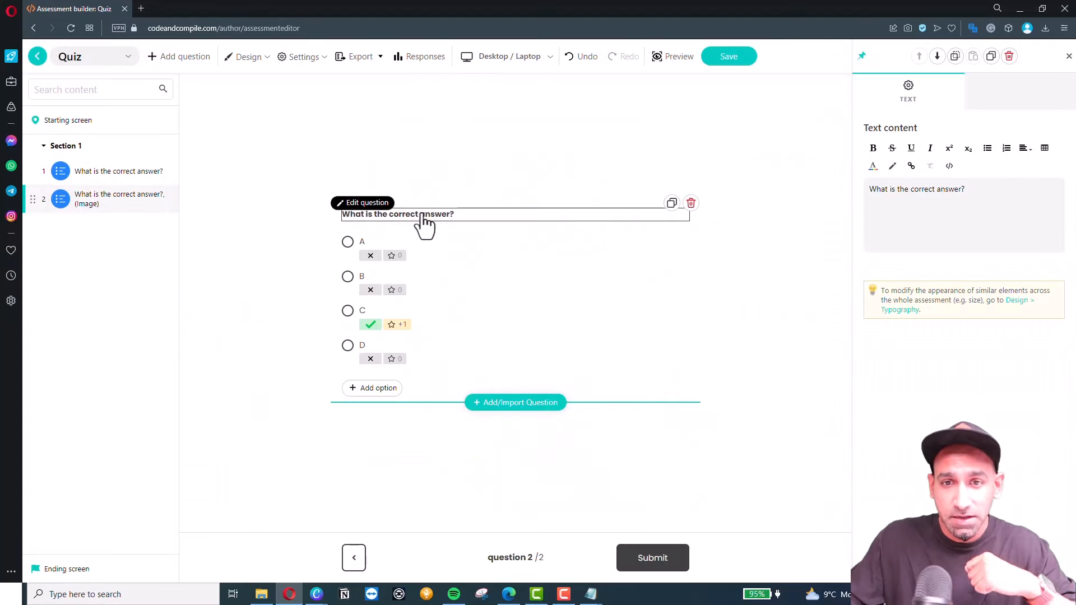
Go back to question 1 and select its title block for a new widget.
click(764, 327)
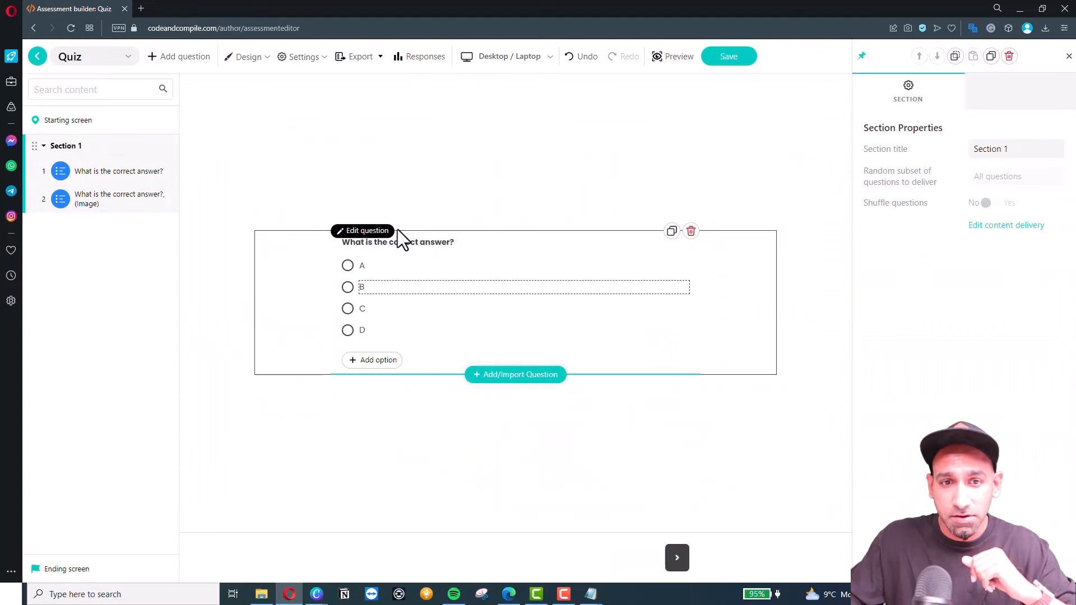
click(405, 245)
click(515, 223)
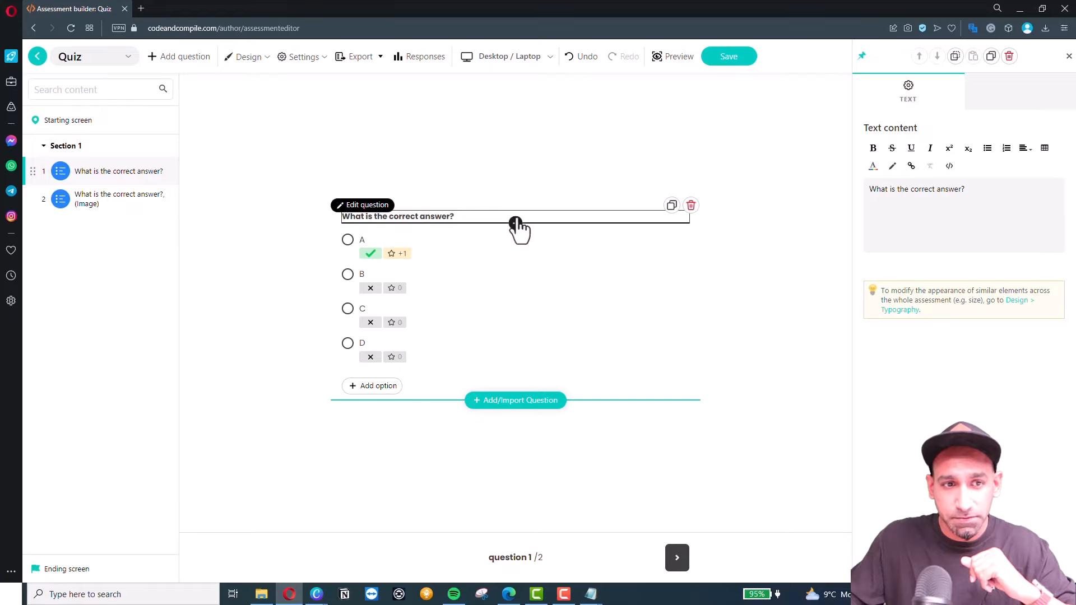
click(515, 223)
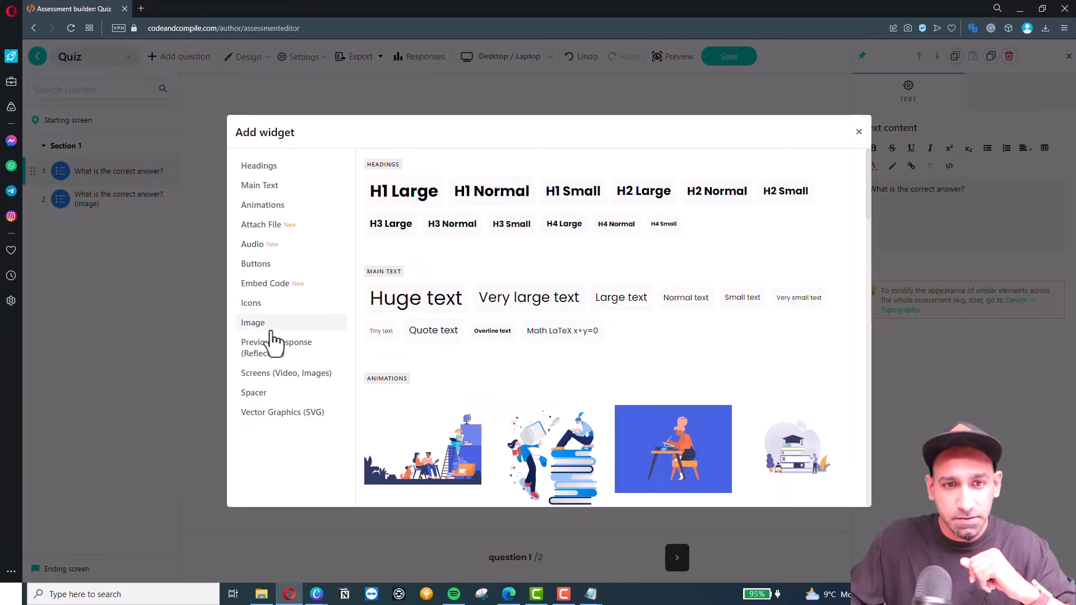
Add the Python image from the media library to question 1, save, and return to the course.
scroll(469, 212, down, 10)
scroll(469, 212, down, 7)
click(447, 224)
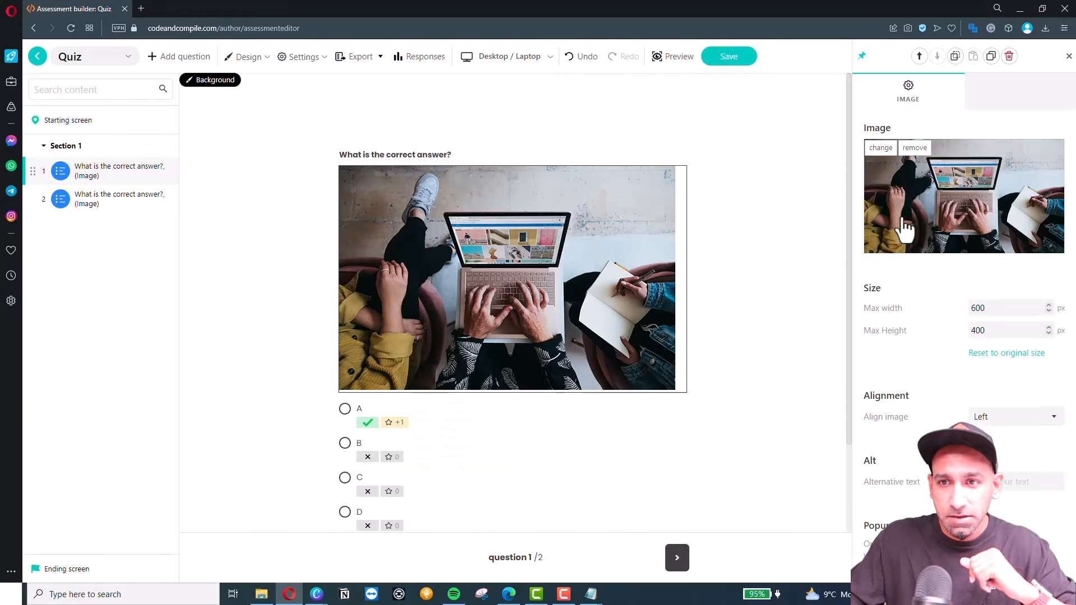
click(881, 149)
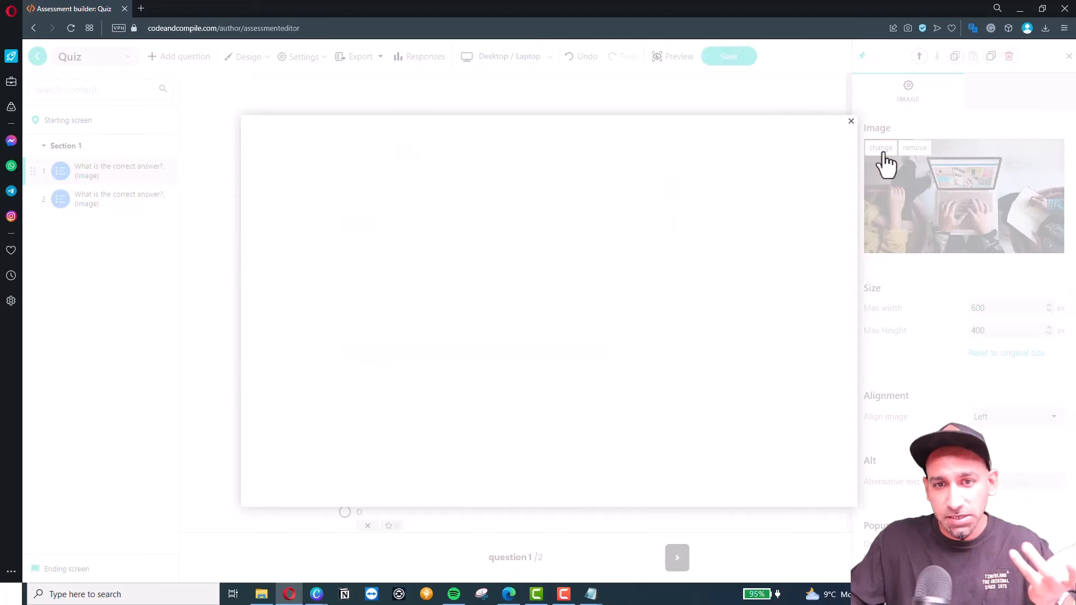
click(363, 143)
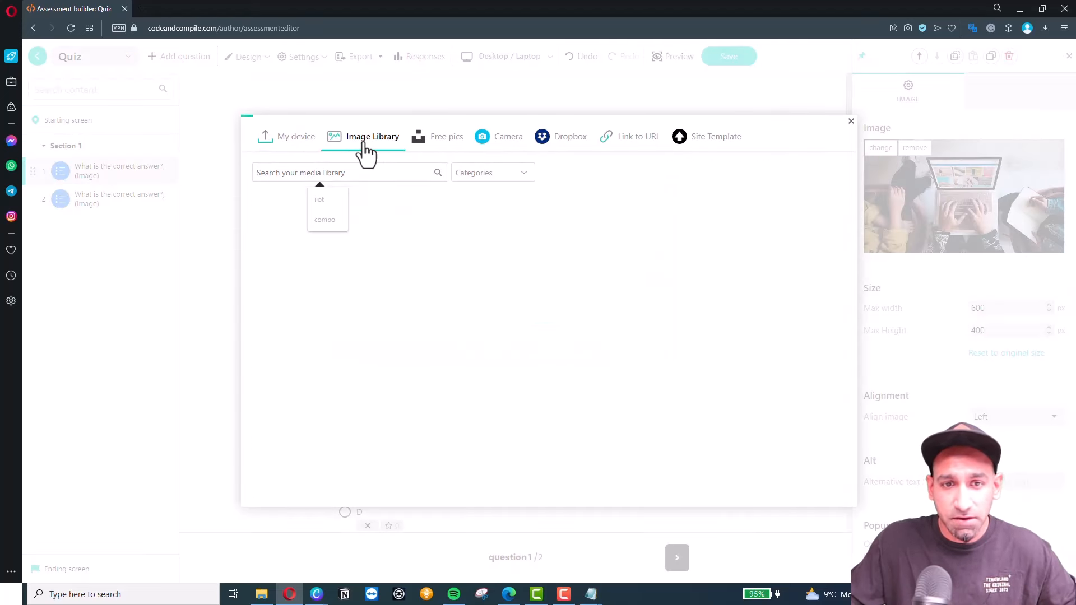
click(468, 247)
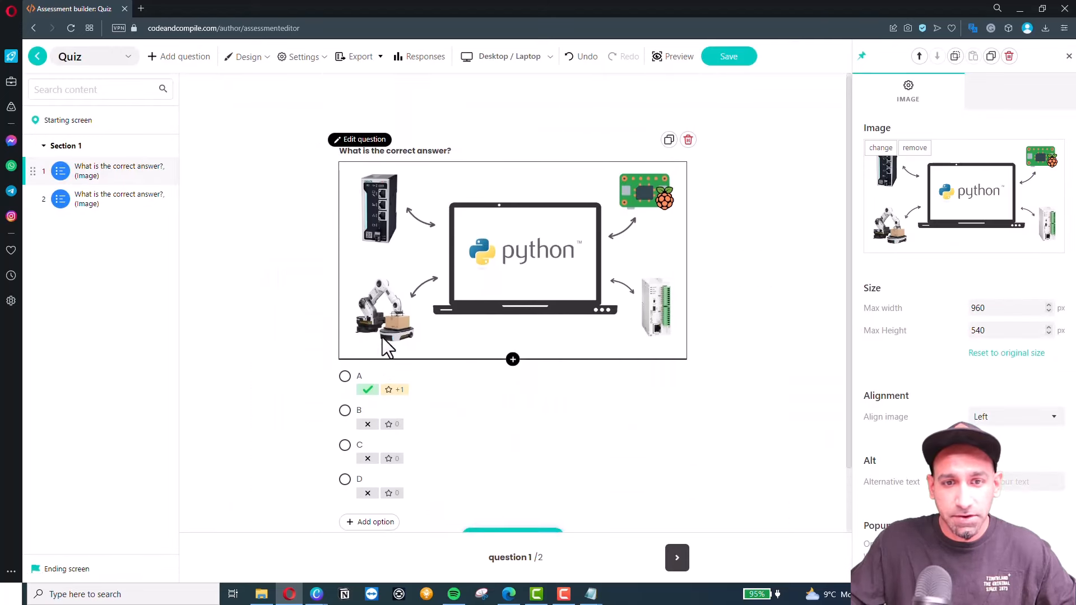
click(728, 58)
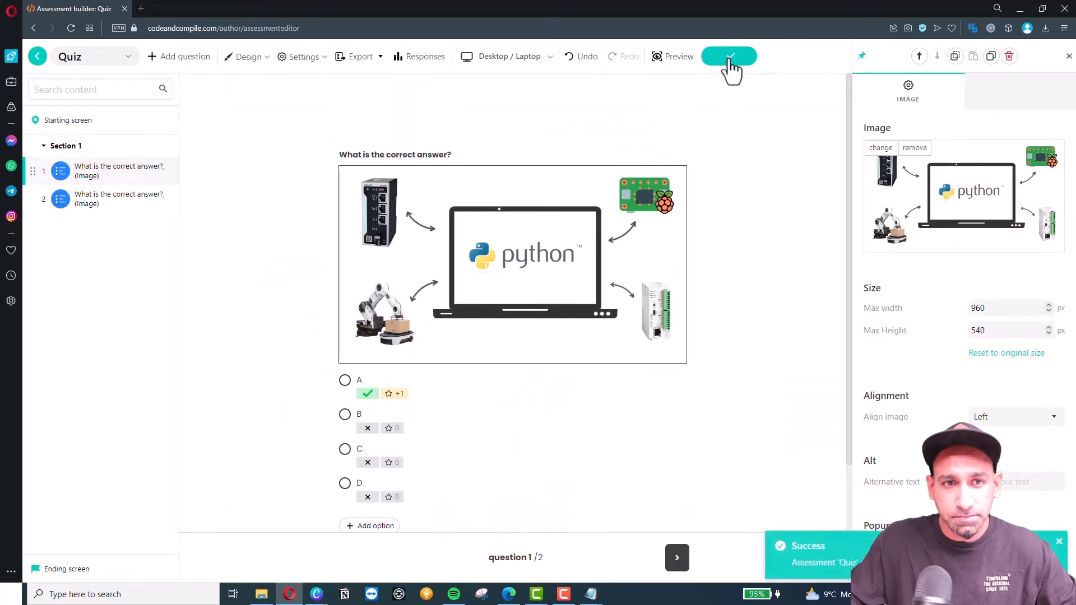
click(43, 61)
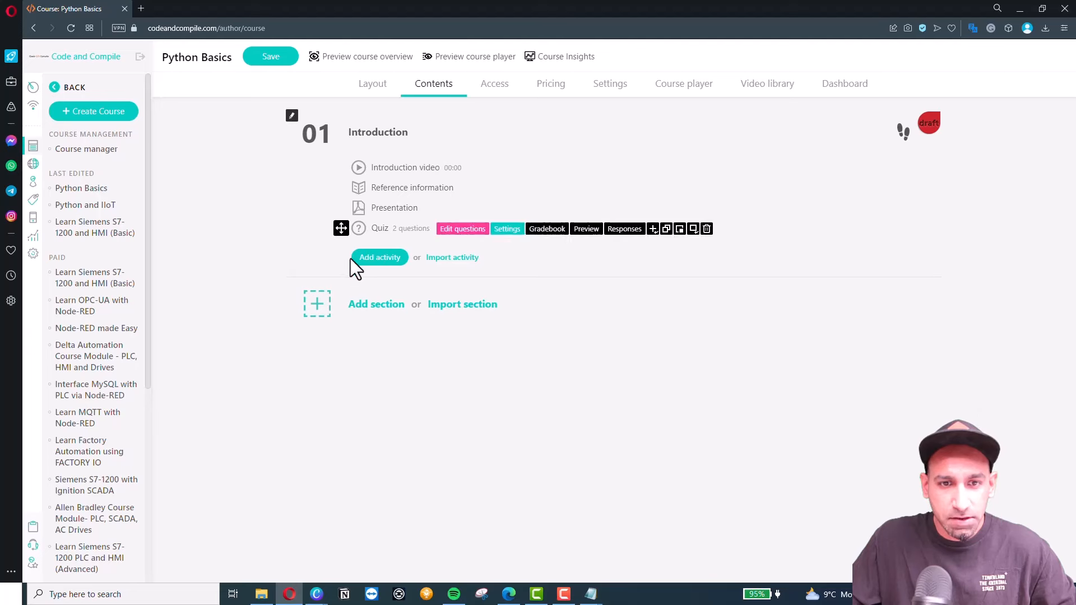
Add a YouTube activity named Application under 01 Introduction and open its settings.
click(378, 260)
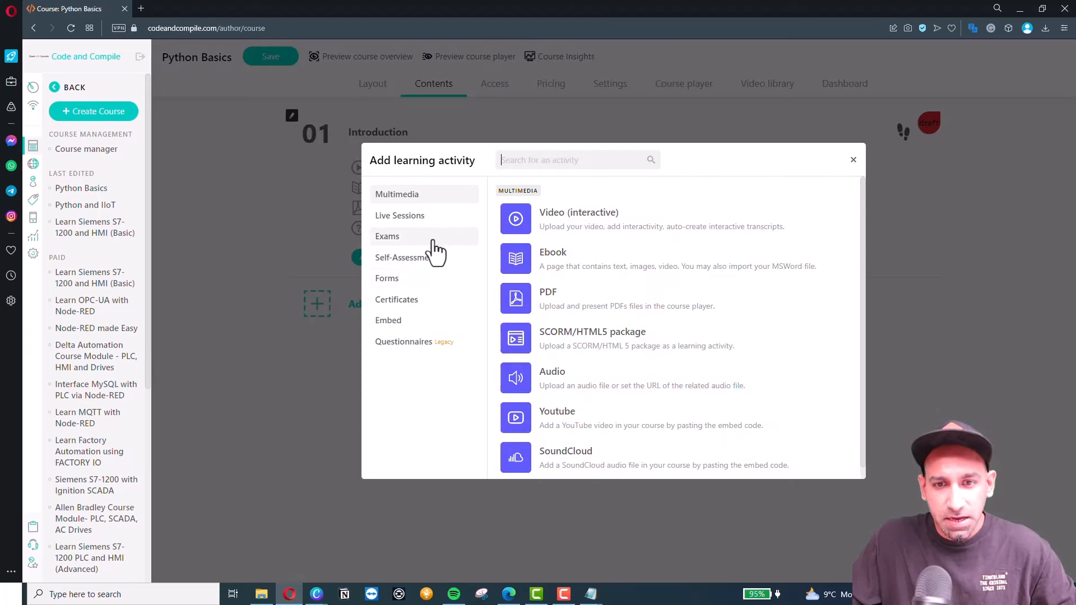
scroll(552, 377, down, 1)
click(560, 405)
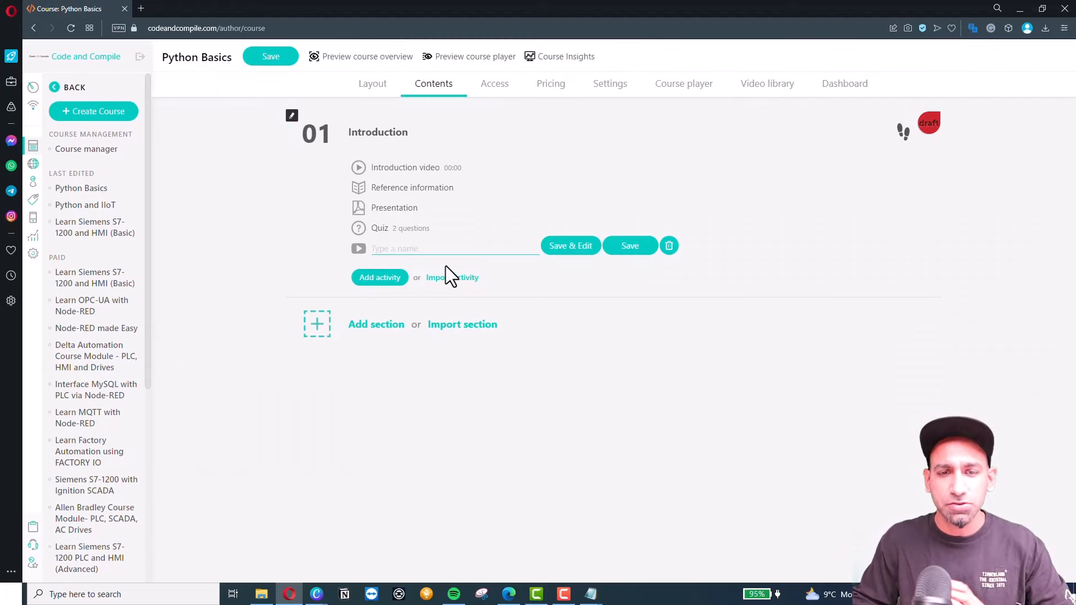
text(Application)
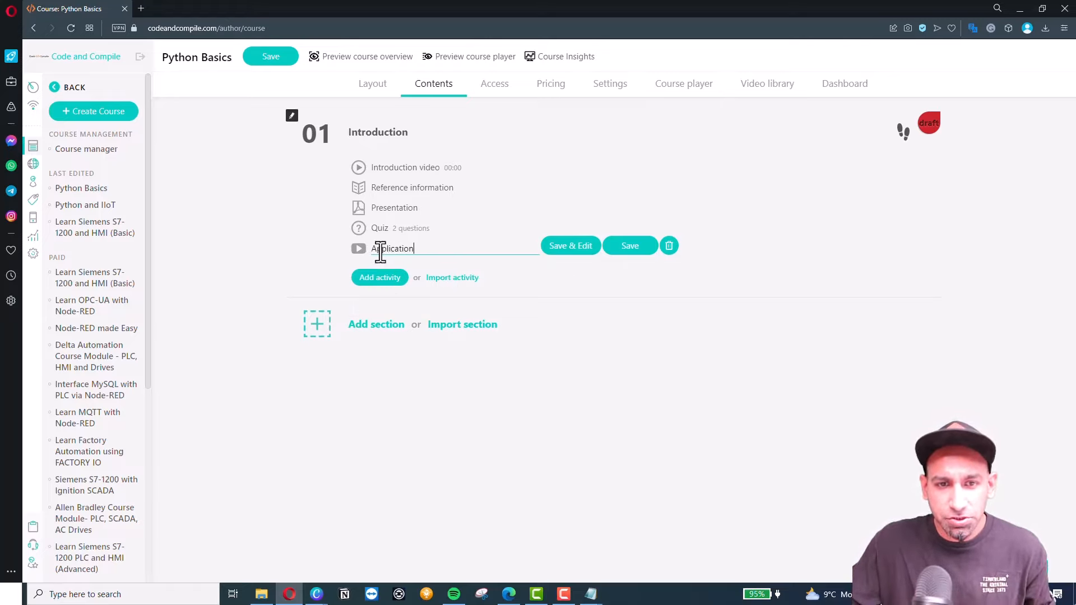
click(581, 250)
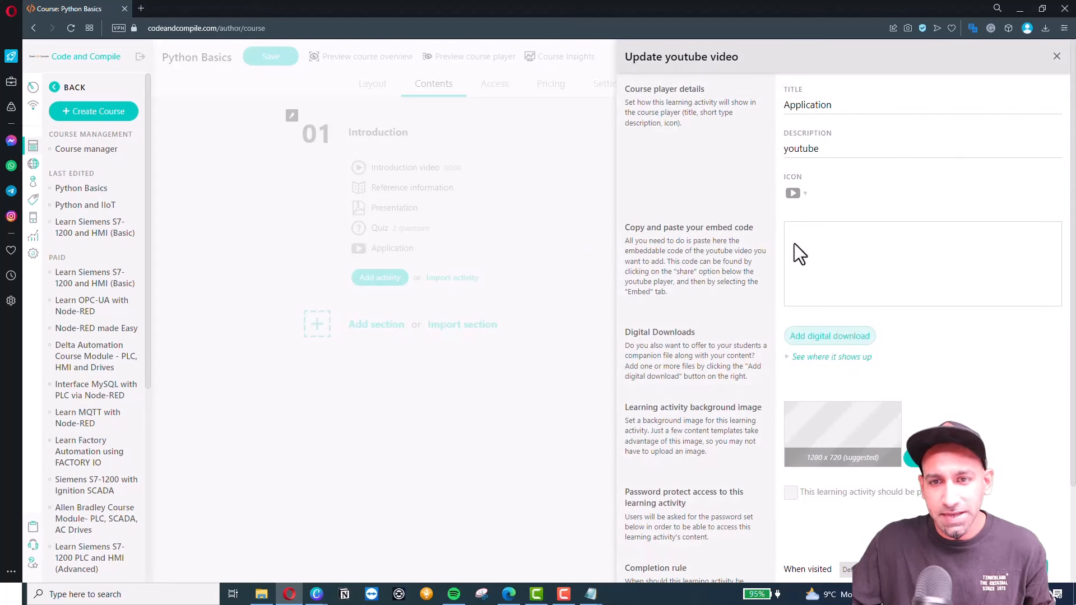
Copy the YouTube iframe embed code from the Notepad file.
click(843, 253)
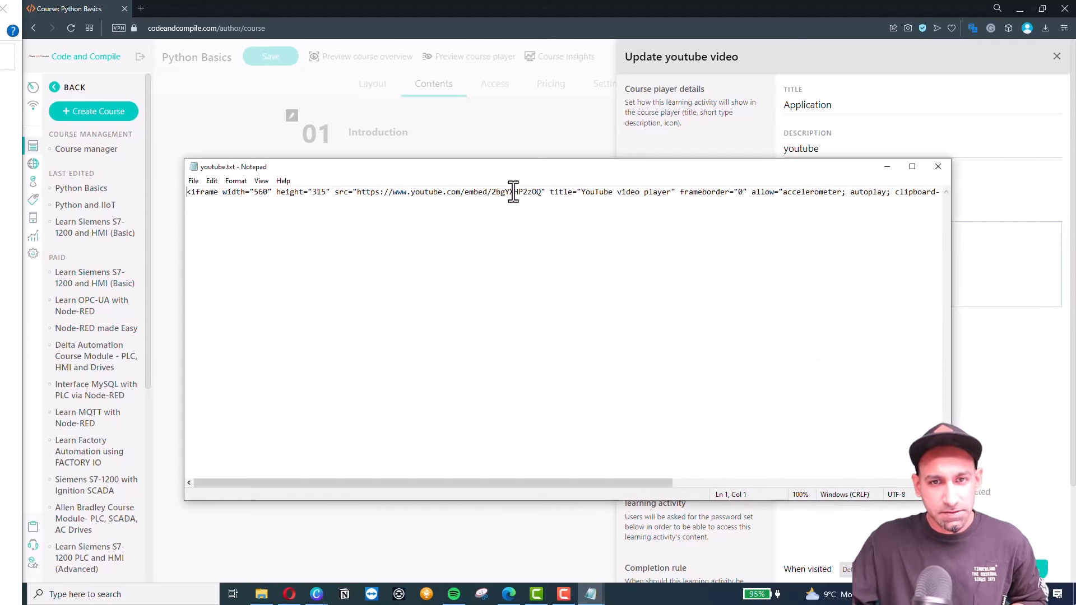
double_click(513, 191)
click(513, 192)
double_click(513, 193)
click(514, 196)
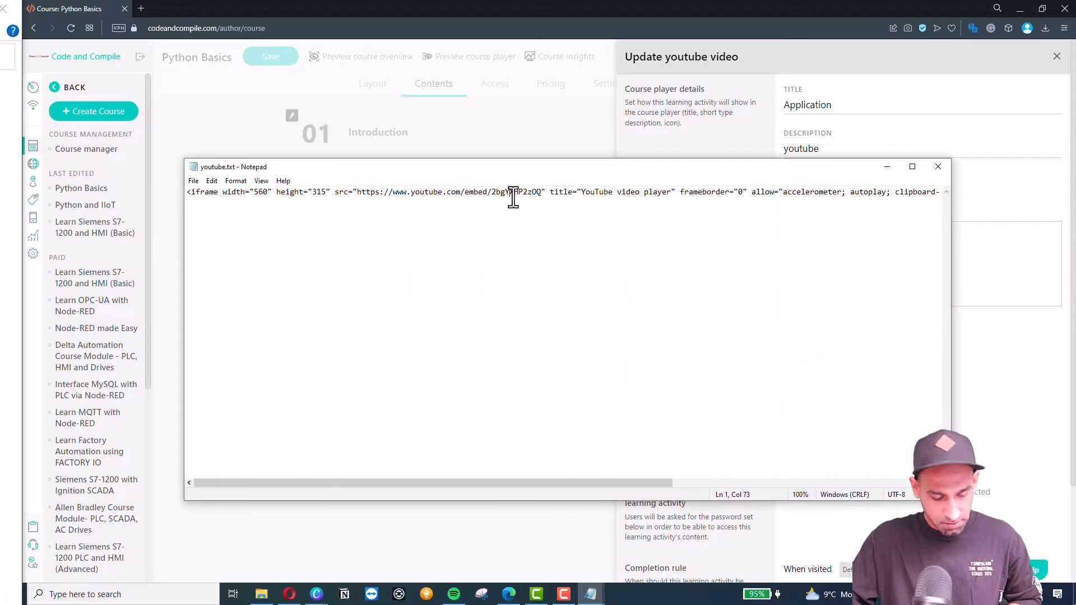
double_click(514, 193)
click(515, 196)
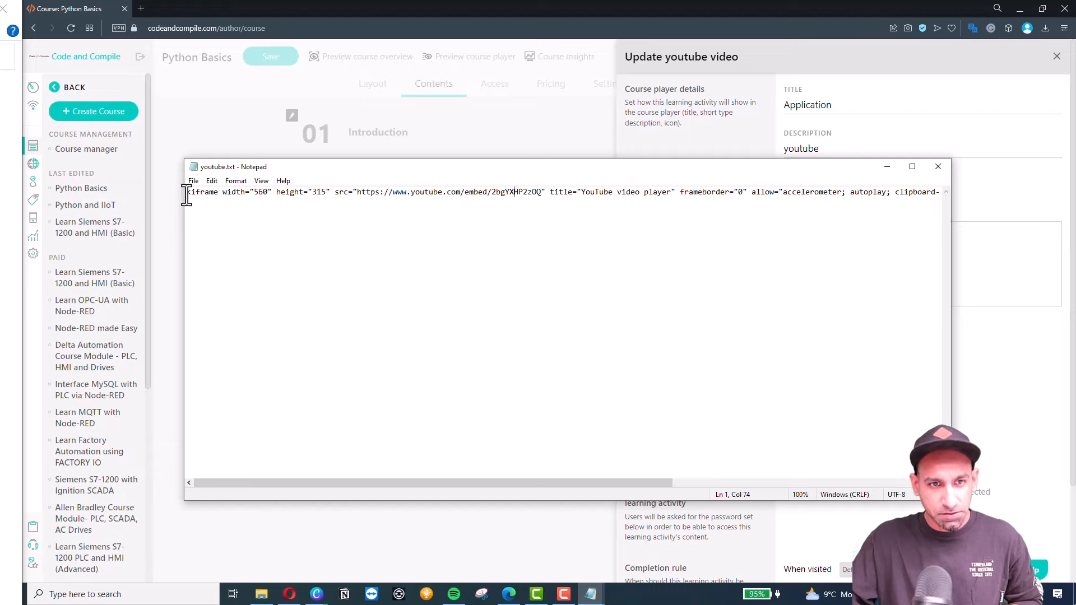
drag(186, 194, 873, 189)
key(ctrl+c)
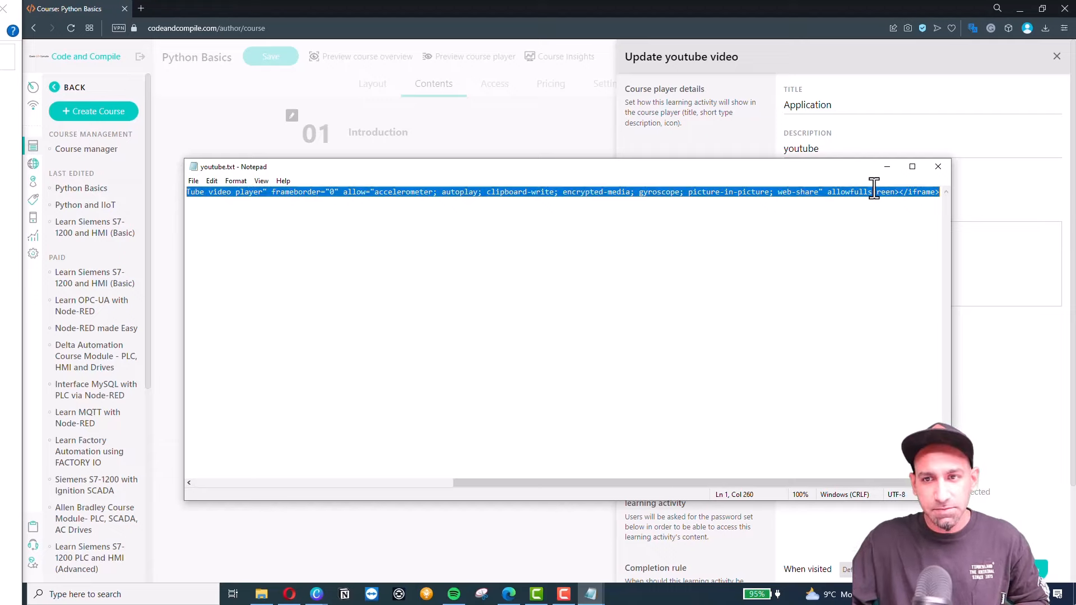
Paste the iframe into the embed code box, save, and move Application above Quiz.
click(887, 166)
click(868, 242)
text(V)
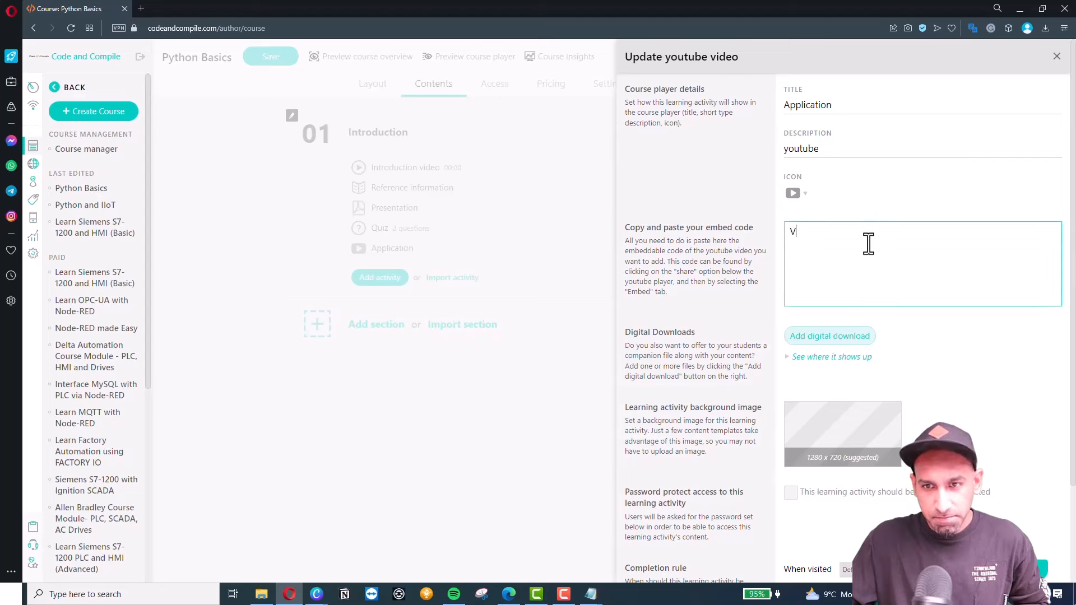
key(BackSpace)
key(ctrl+v)
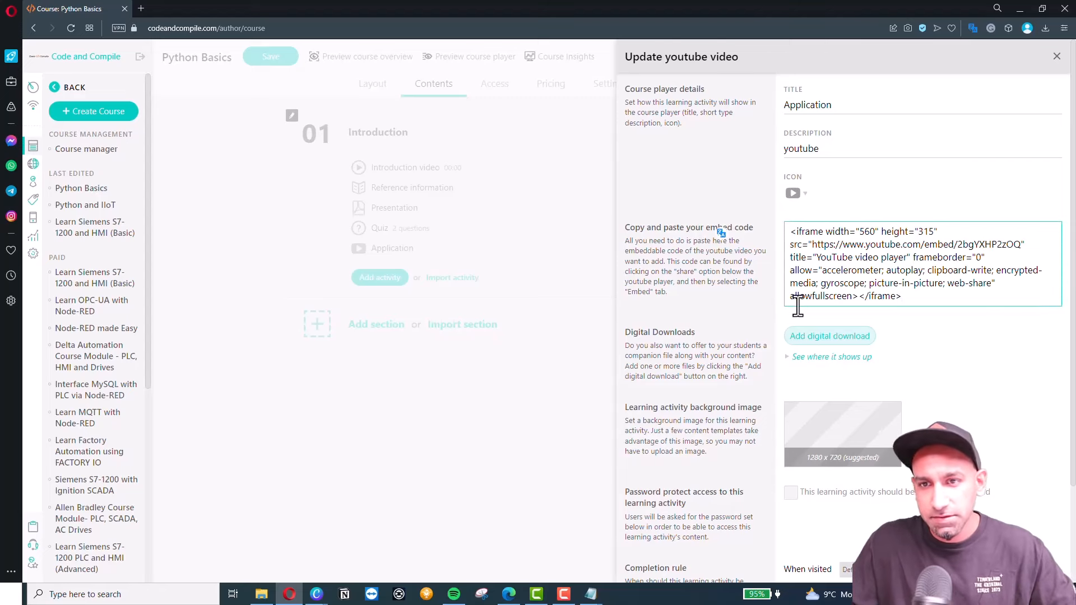
scroll(856, 392, down, 3)
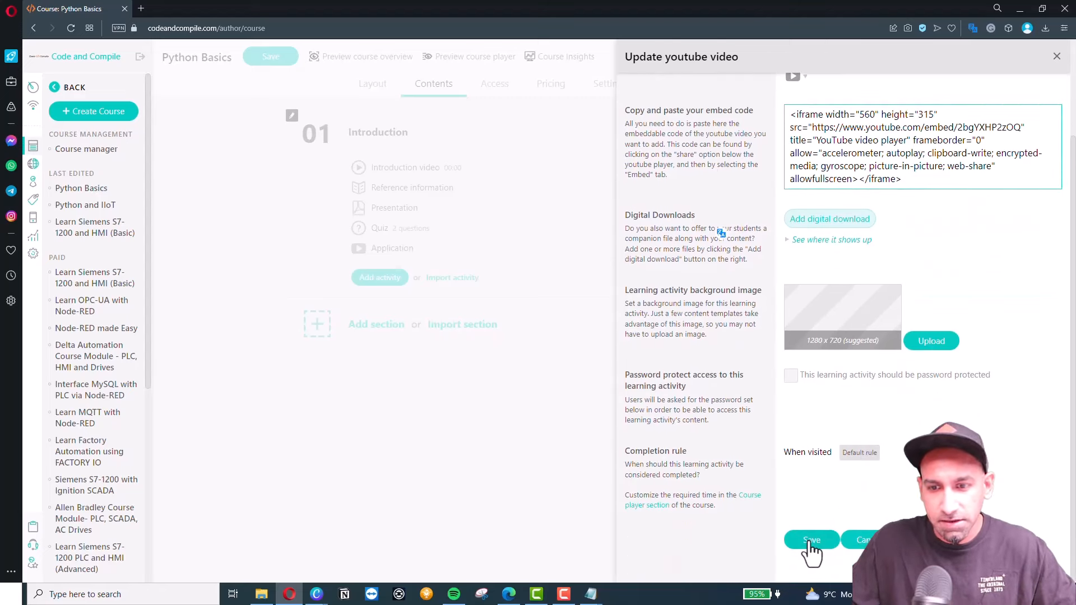
click(813, 541)
drag(341, 248, 342, 226)
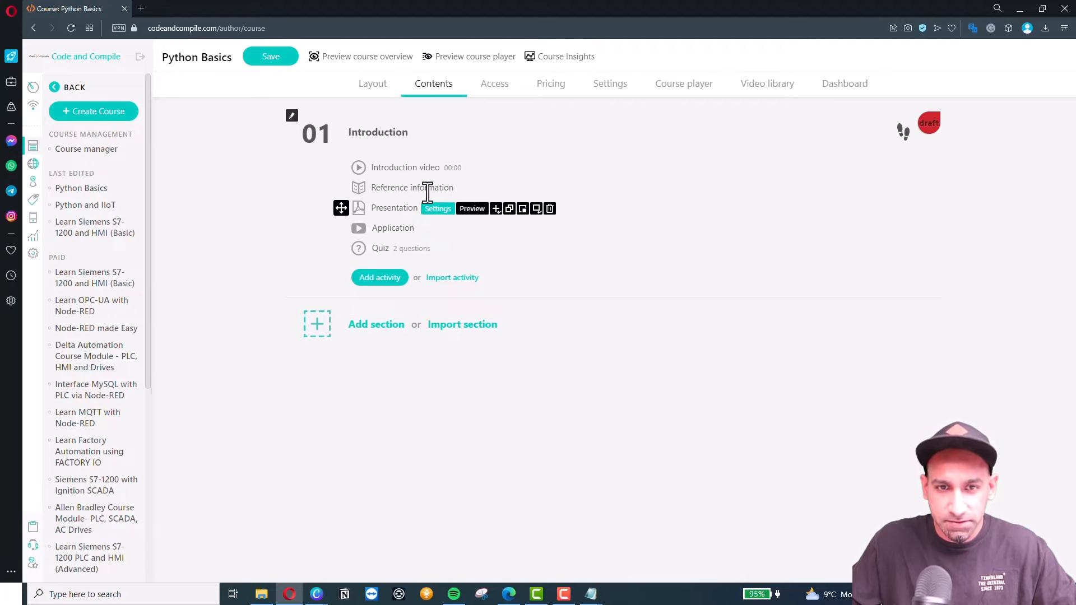
Set the Introduction video activity to the library's 'Introduction to Block calls' mp4 (05:37) and save.
click(485, 168)
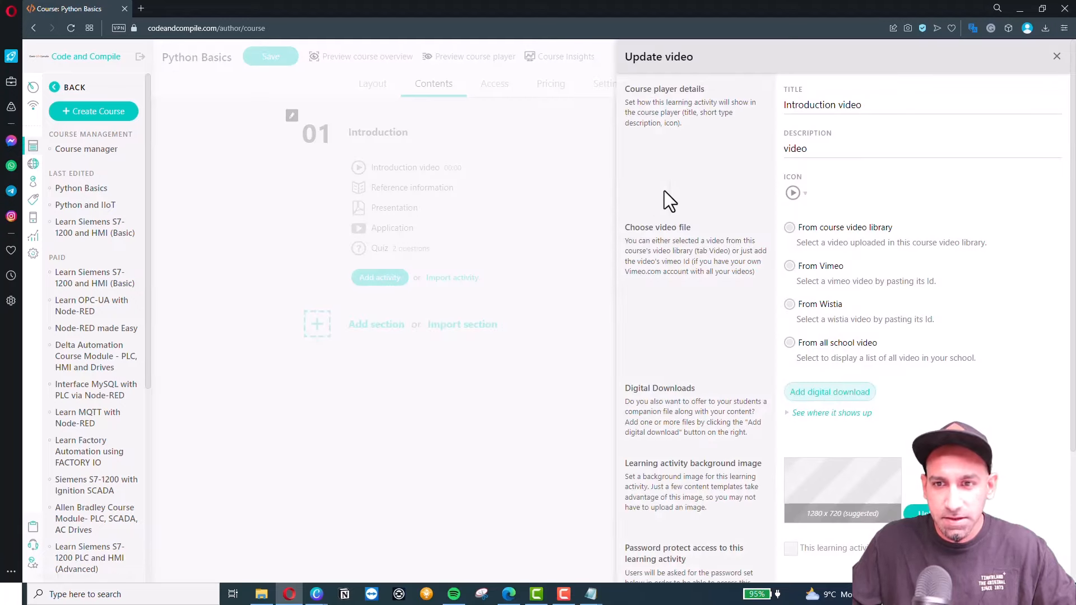
click(789, 228)
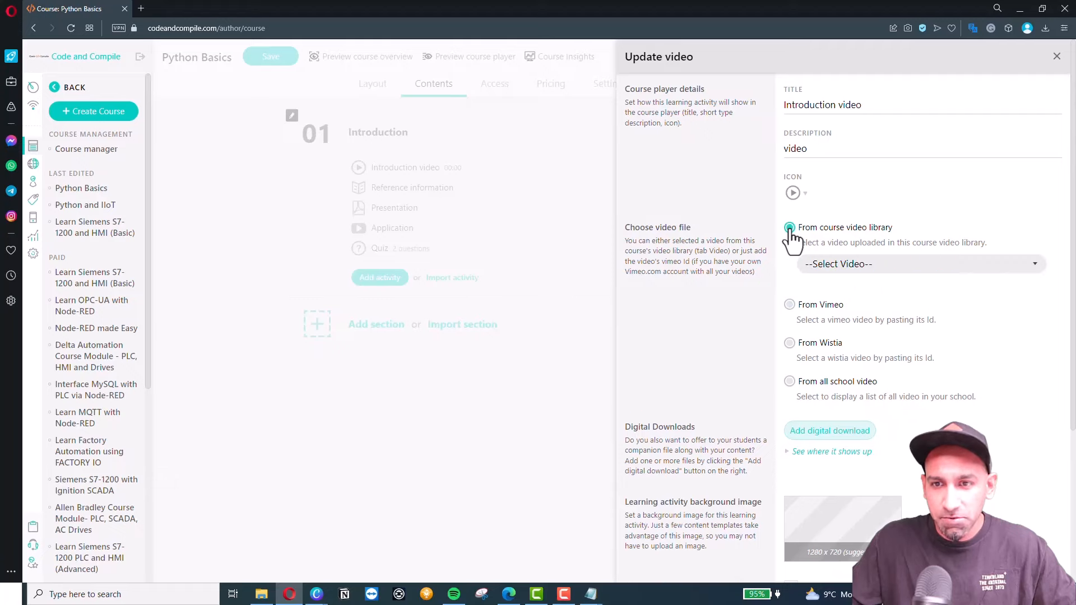
click(837, 274)
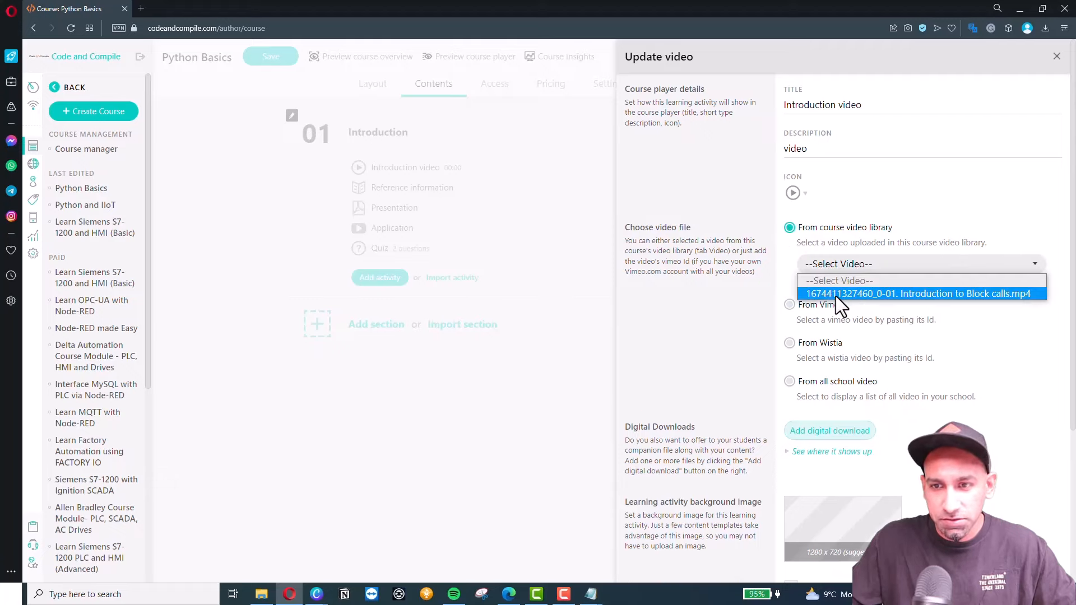
click(847, 296)
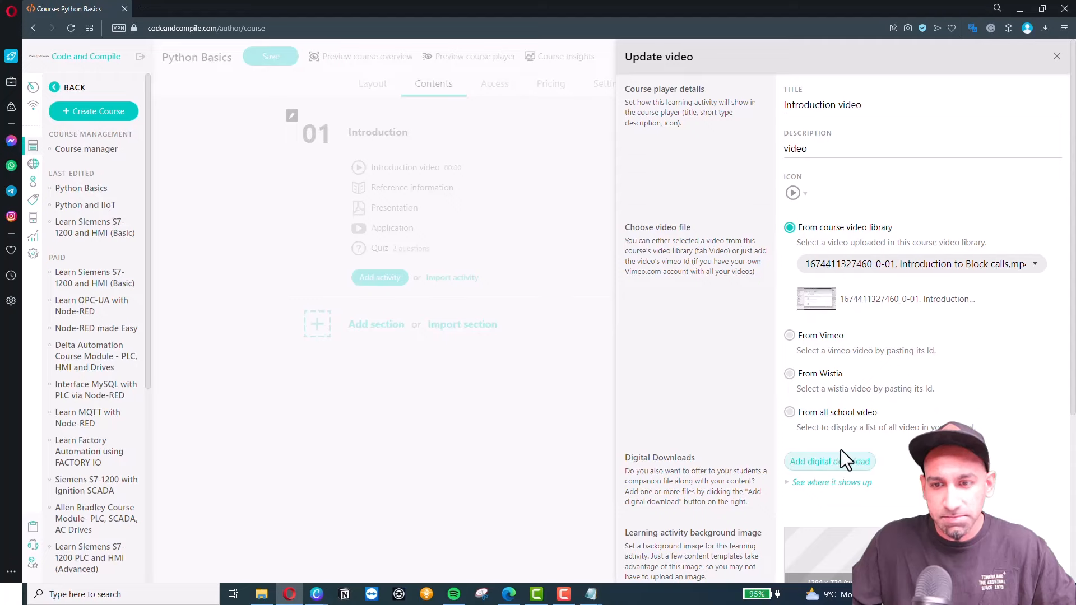
scroll(840, 451, down, 4)
click(811, 539)
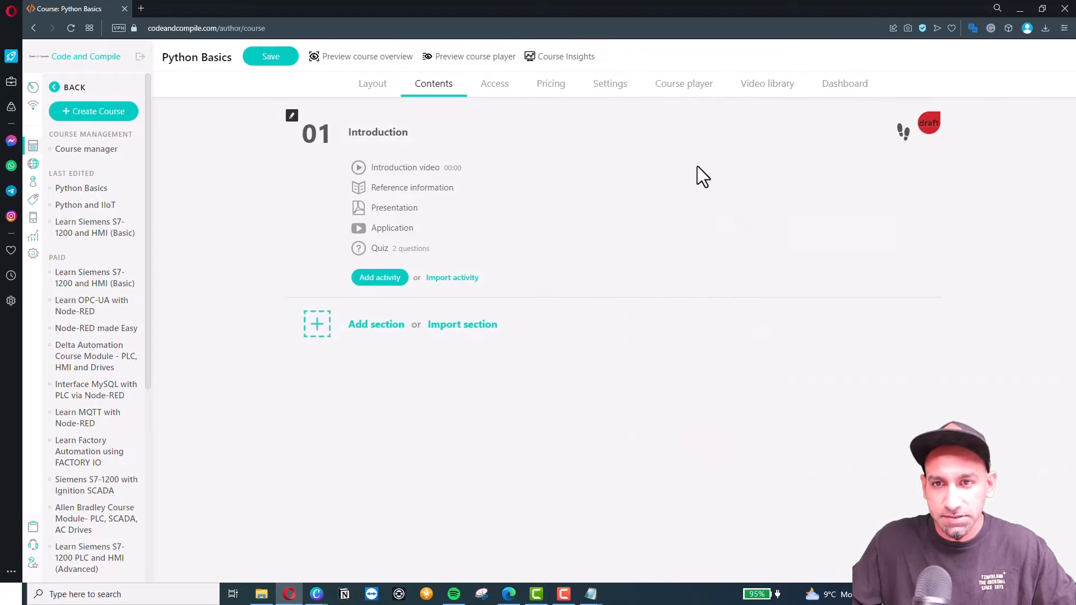
click(765, 84)
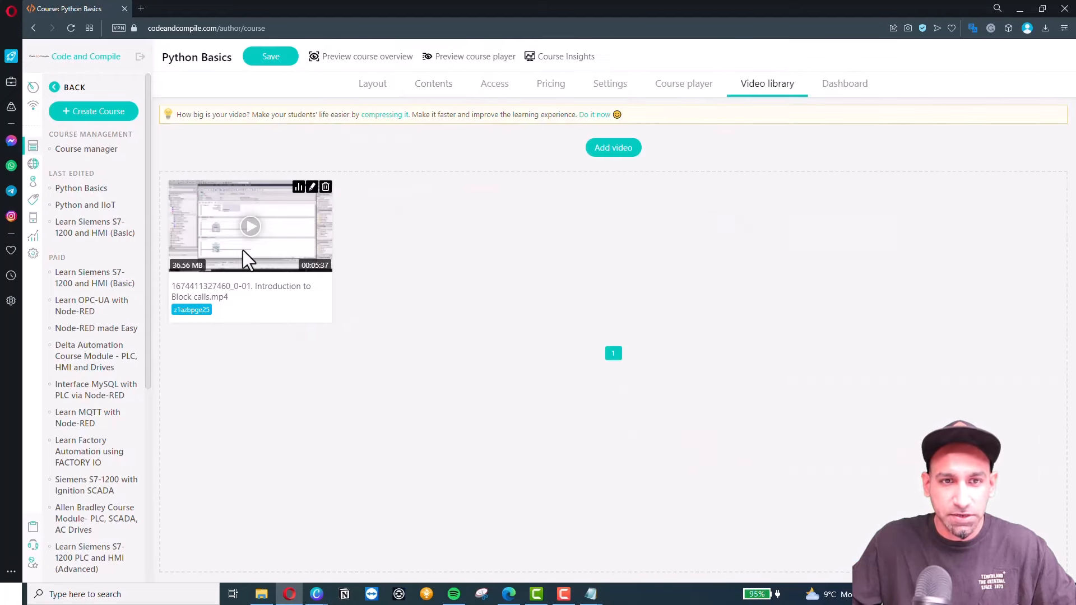
click(434, 90)
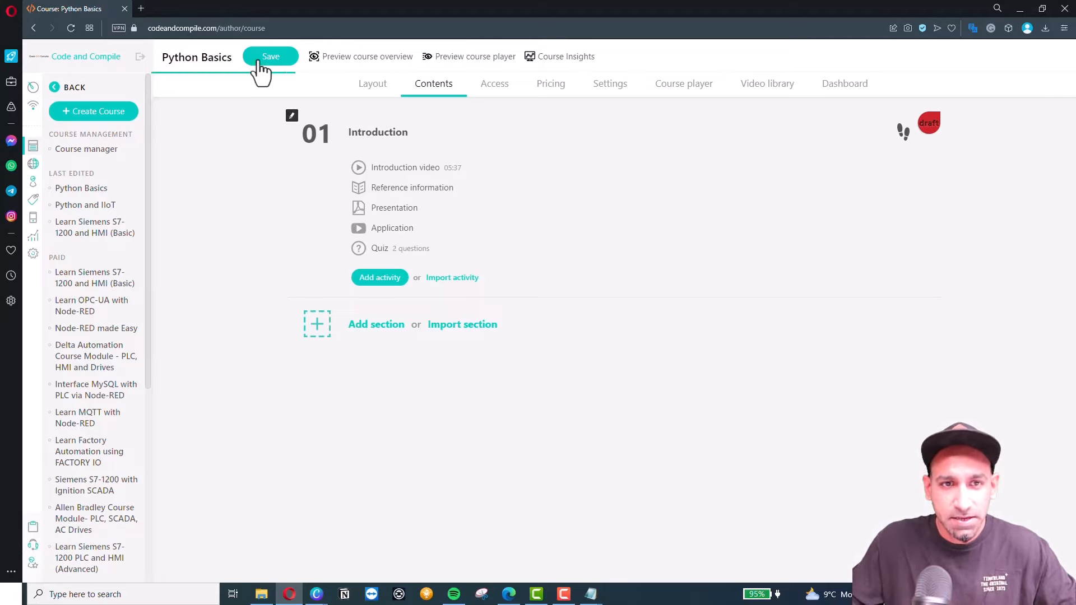
Preview the course player and start the Introduction video lesson playing.
click(471, 57)
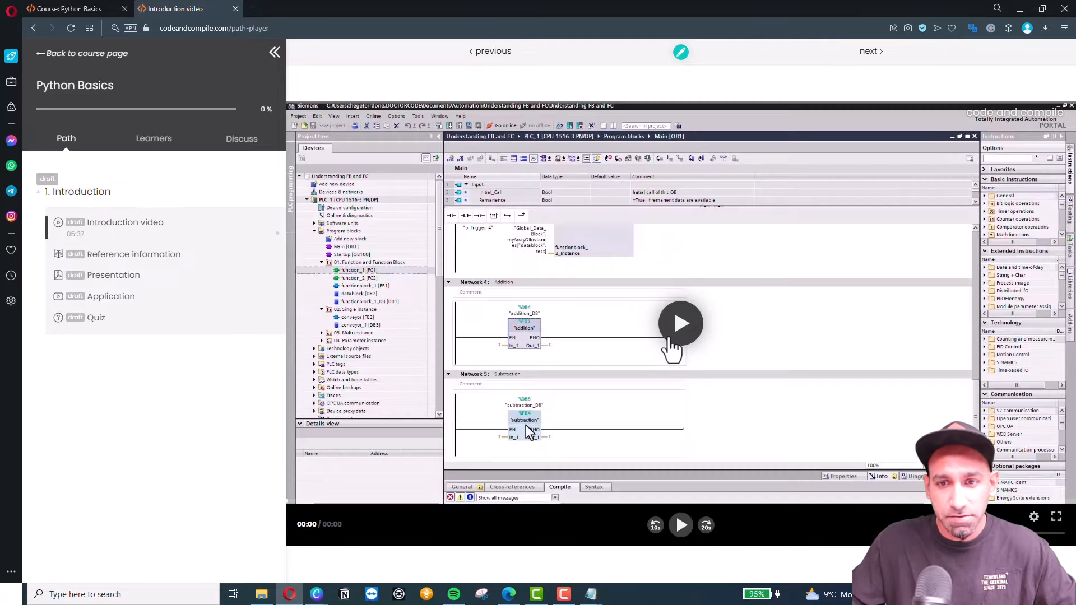
click(681, 330)
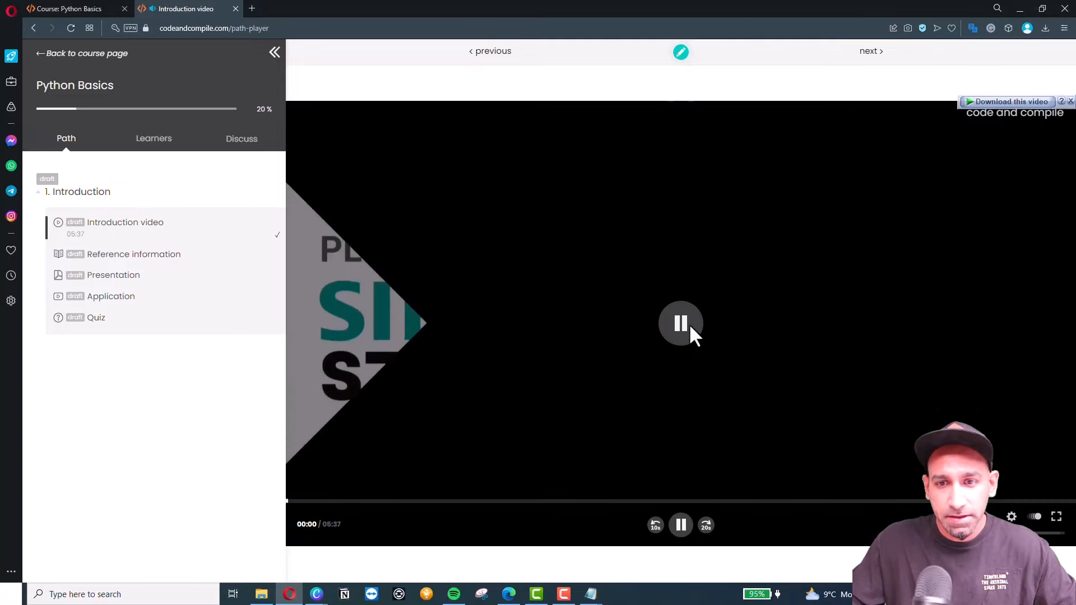
click(687, 326)
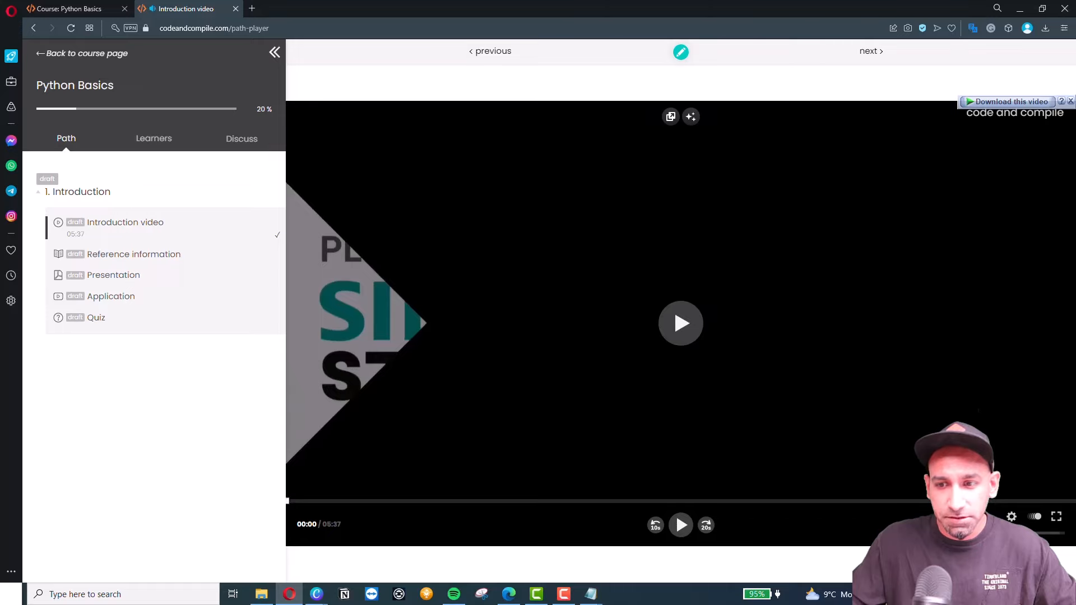
click(679, 335)
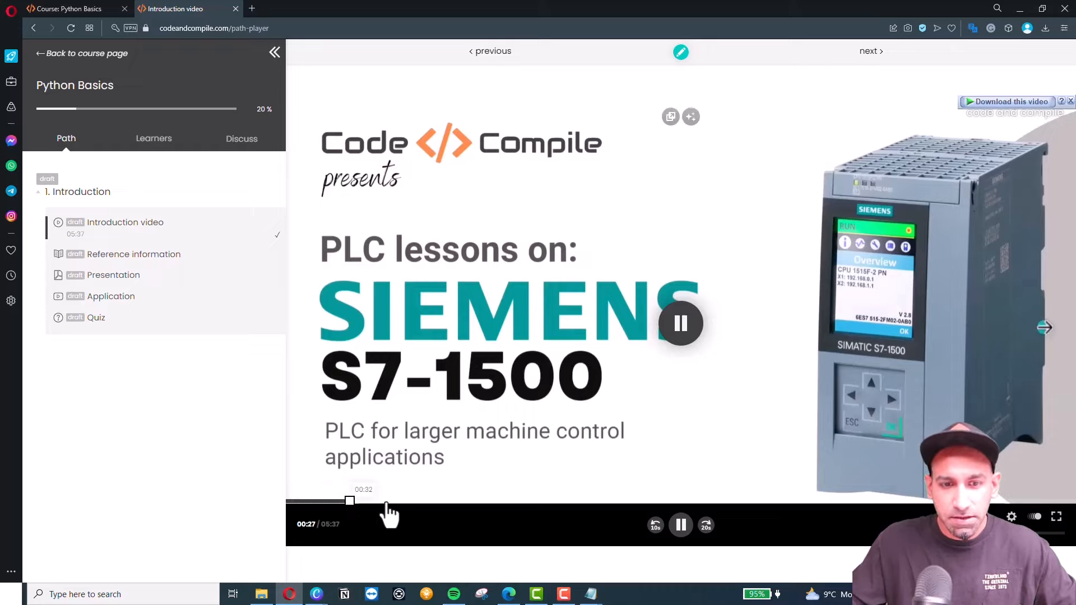
Watch the Introduction video full screen, then skip ahead to 03:23 and pause it.
click(1055, 516)
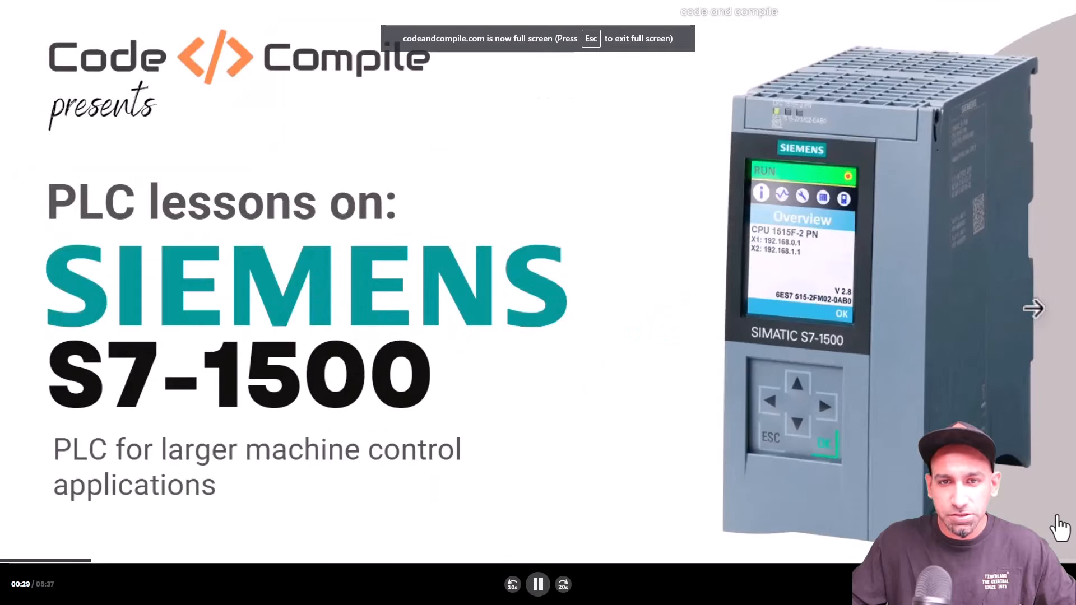
key(Escape)
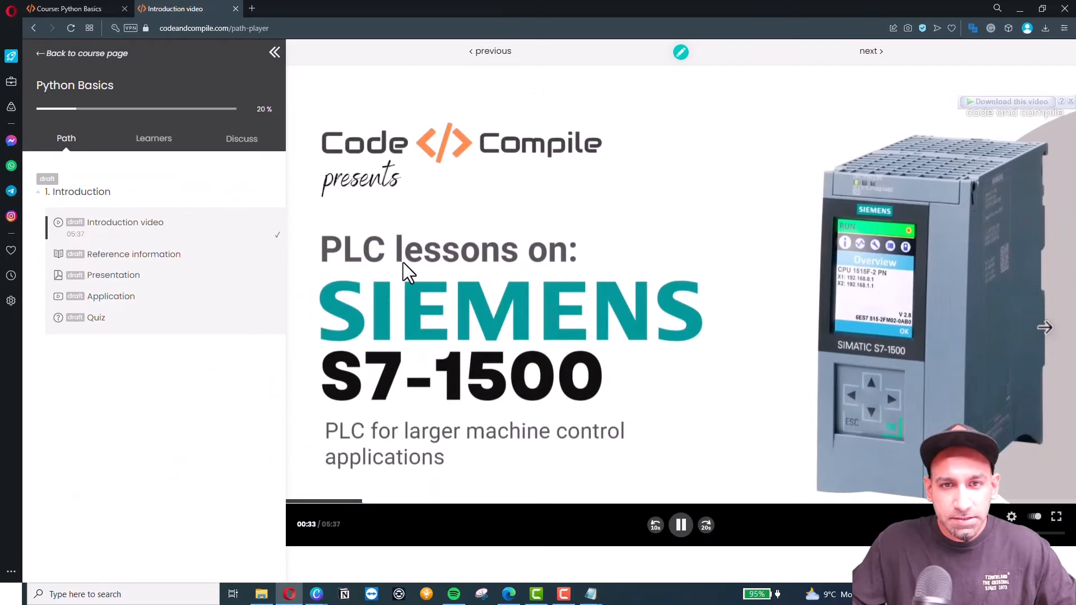
click(682, 502)
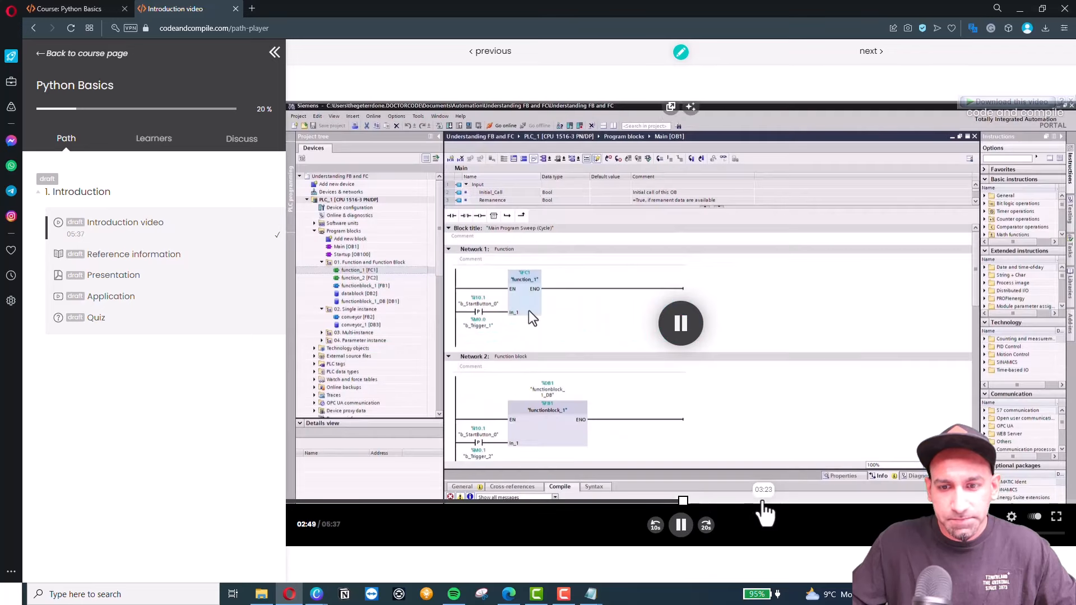
click(762, 502)
click(680, 525)
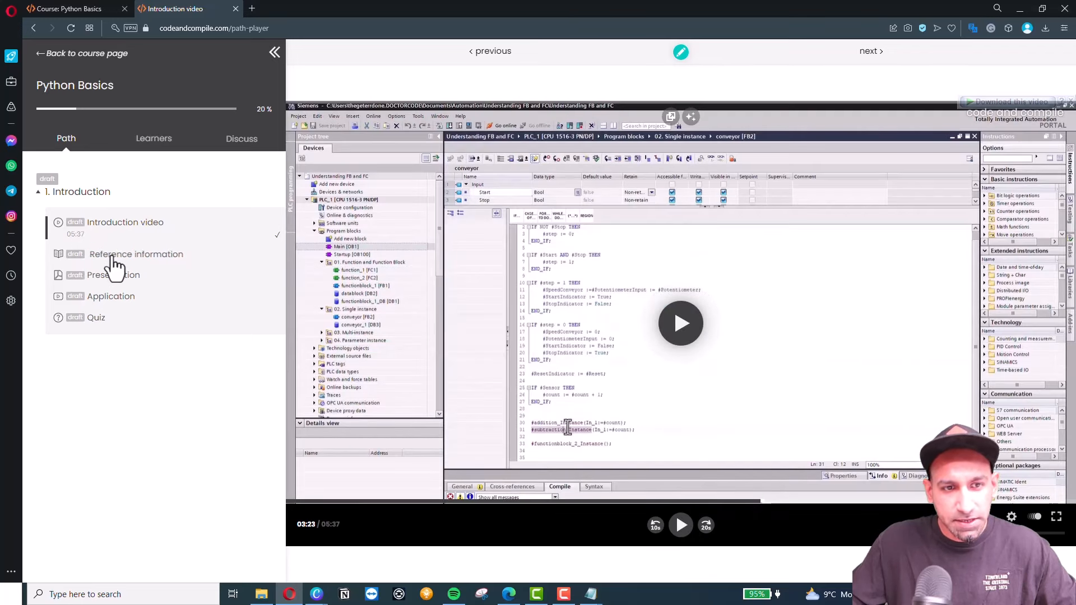
Open the Reference information lesson in the course player and scroll through it.
click(157, 259)
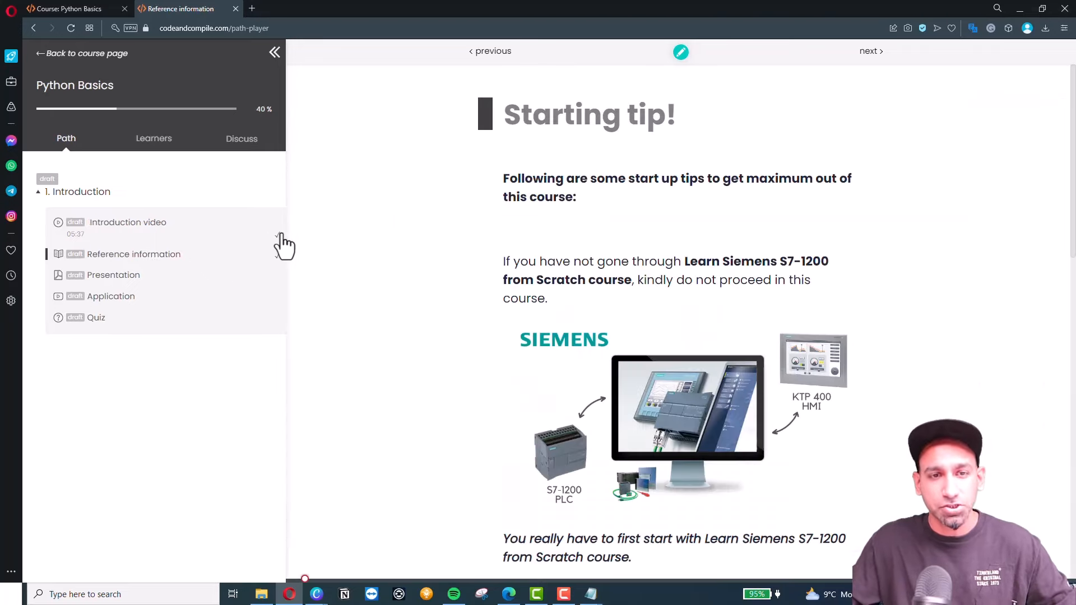
scroll(583, 266, down, 15)
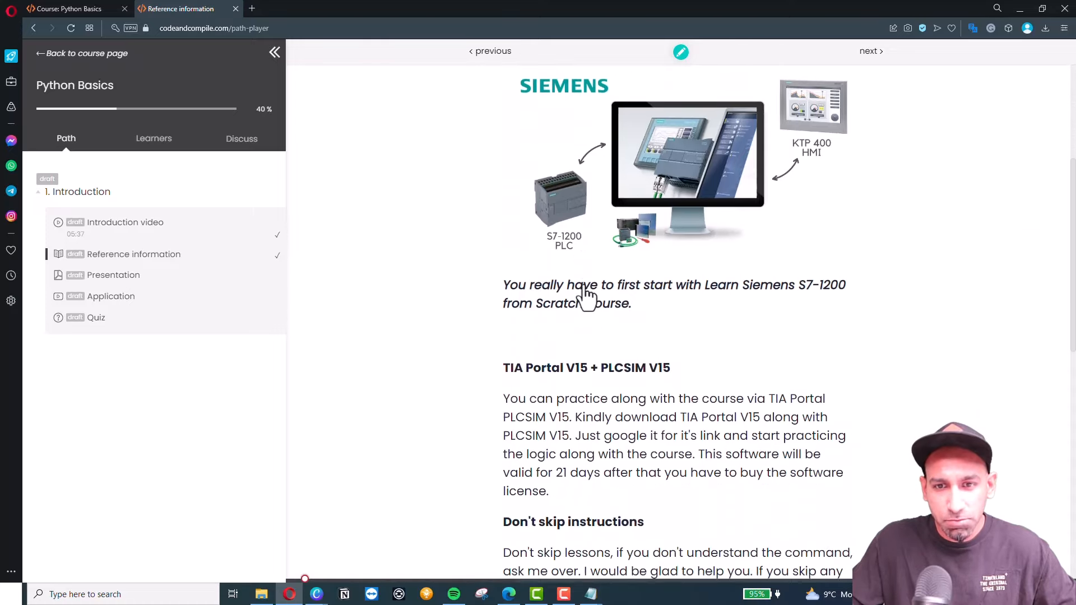
scroll(588, 263, up, 15)
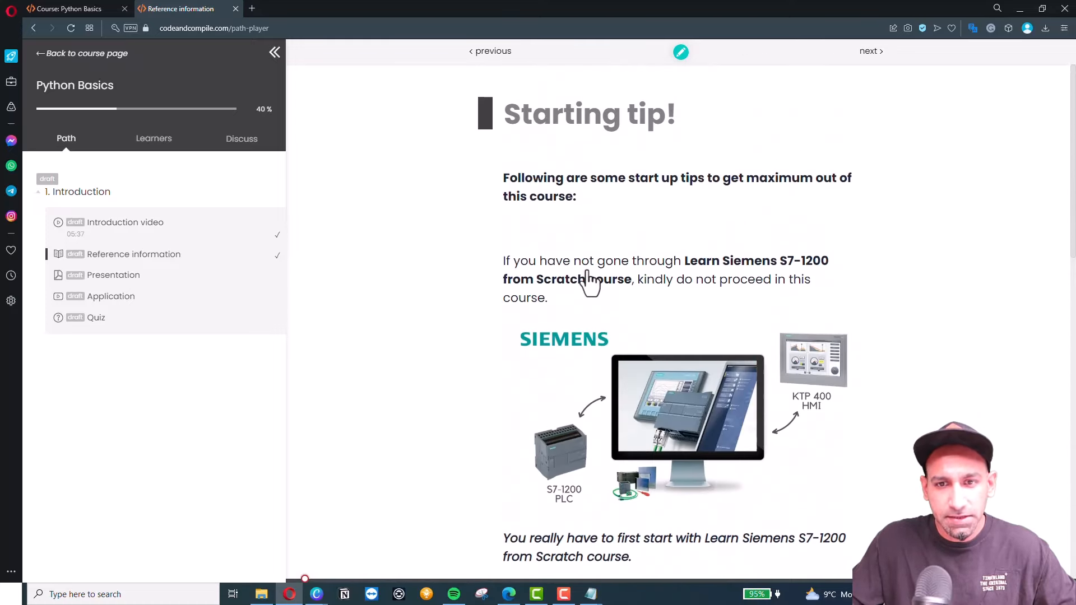
scroll(594, 302, down, 15)
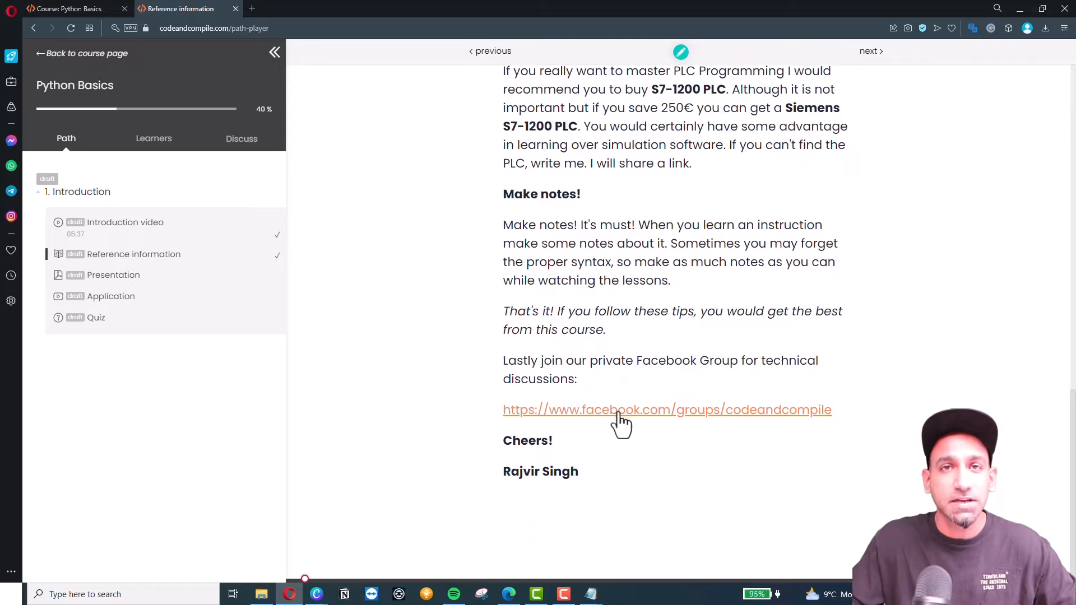
Scroll through the 25-page Presentation PDF lesson until it is marked complete at 60% progress.
click(102, 278)
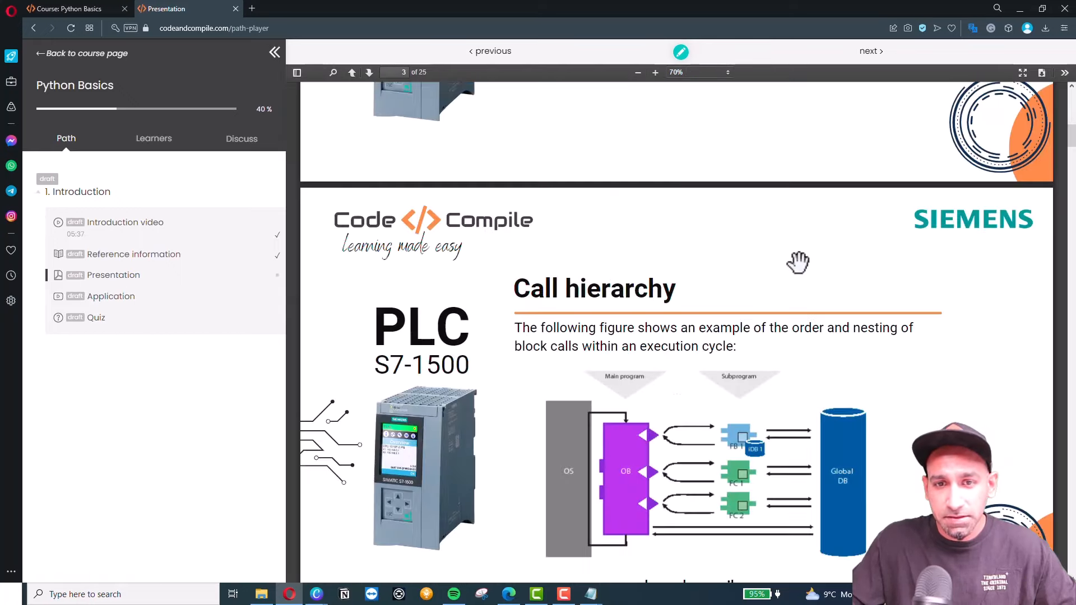
scroll(798, 262, up, 15)
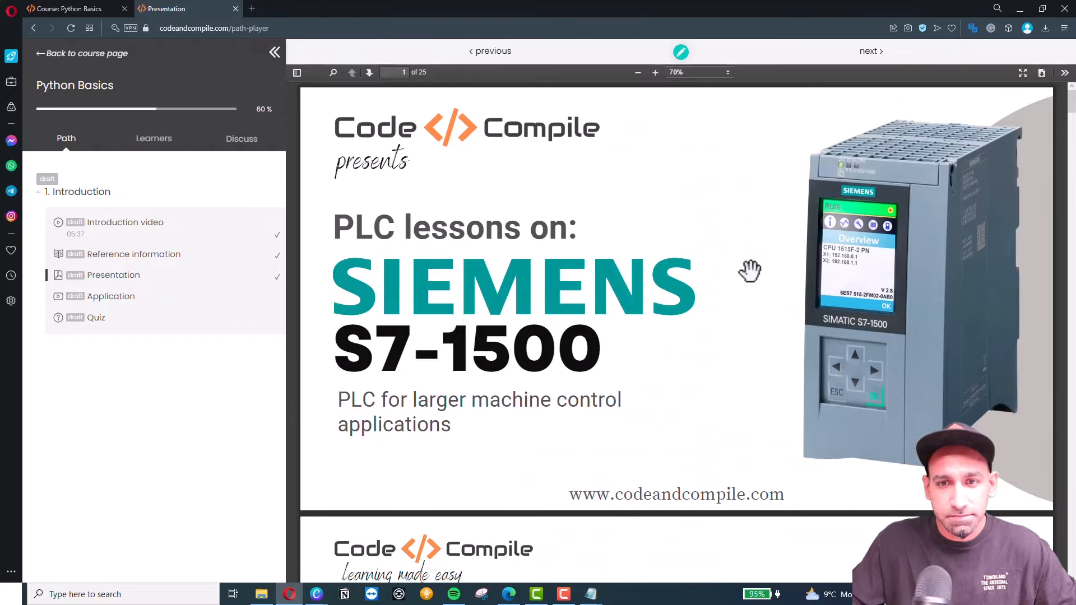
scroll(750, 271, down, 20)
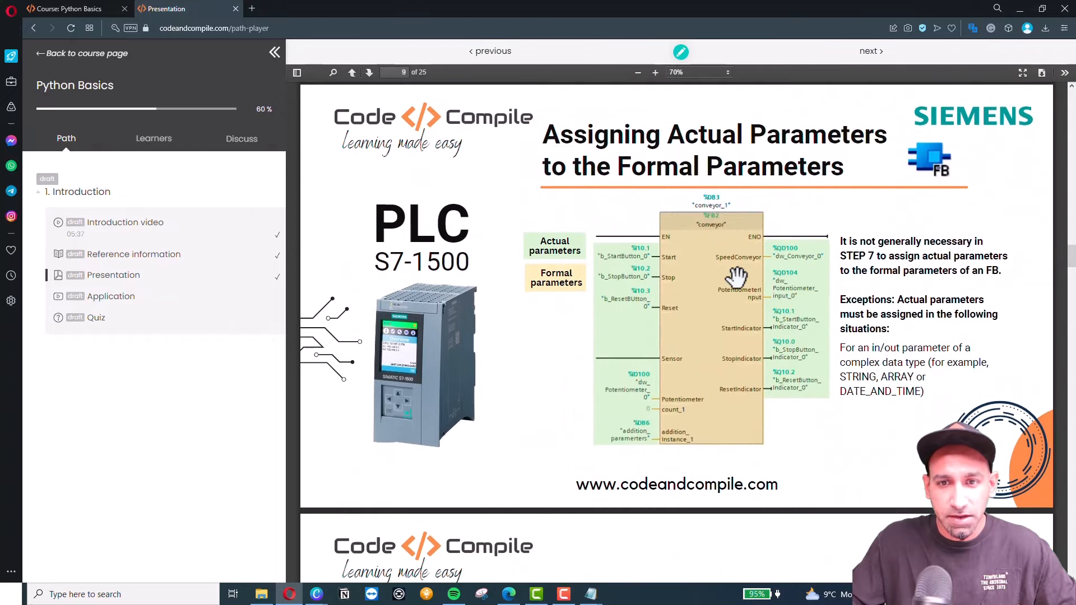
scroll(736, 275, up, 20)
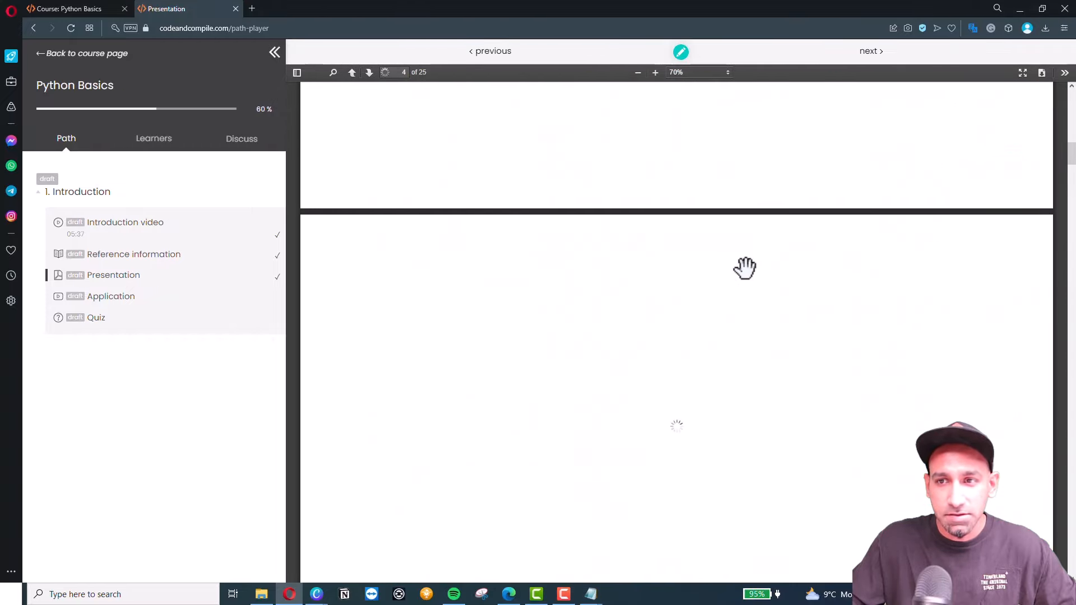
scroll(745, 268, up, 10)
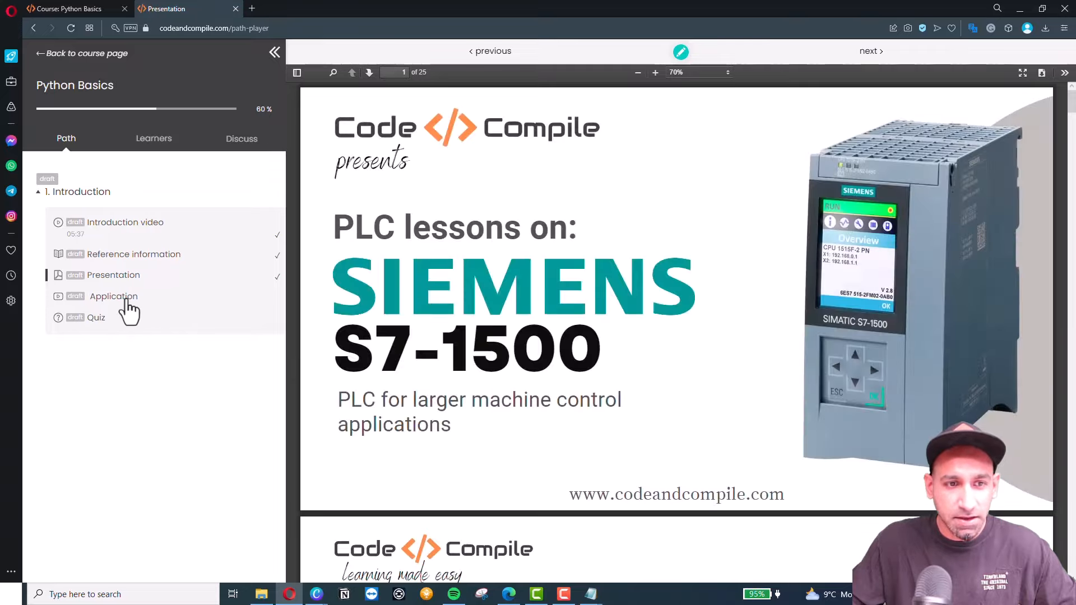
Play and pause the Application YouTube lesson, reaching 80% progress, then go to the Quiz lesson.
click(126, 301)
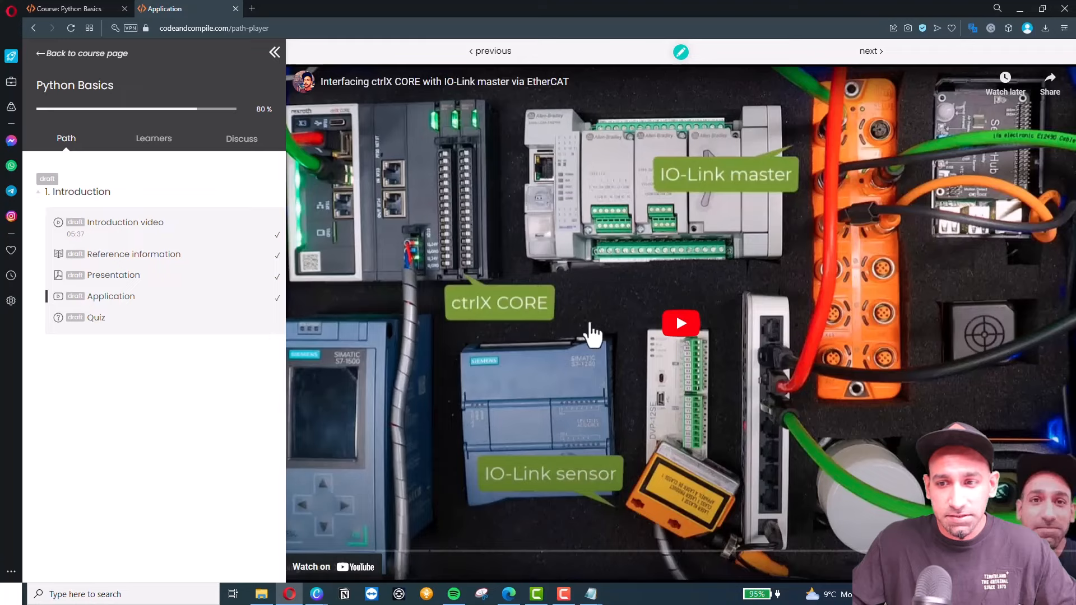
click(680, 325)
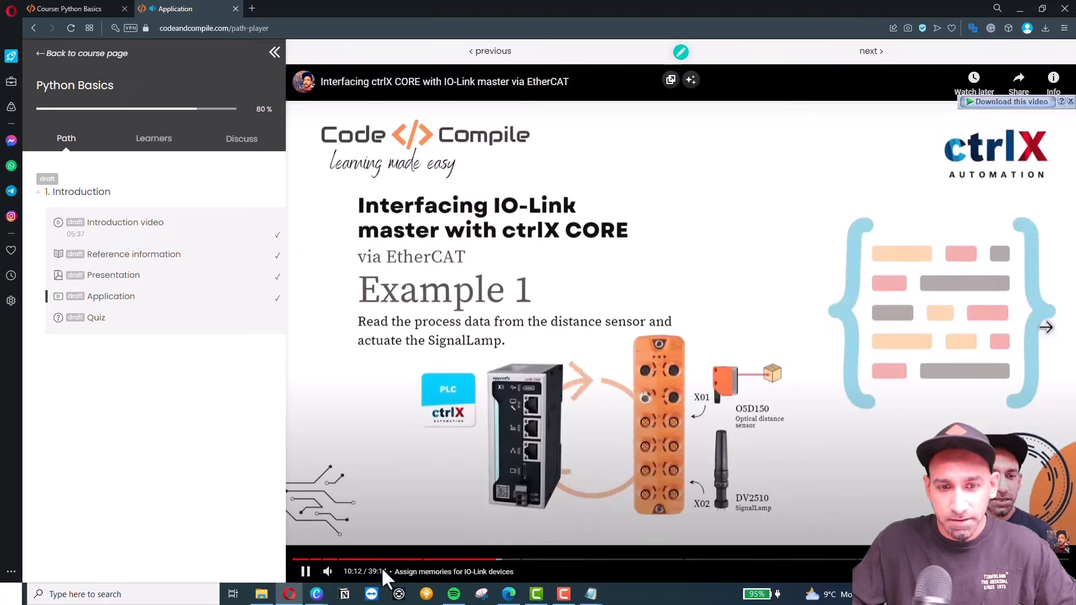
click(305, 571)
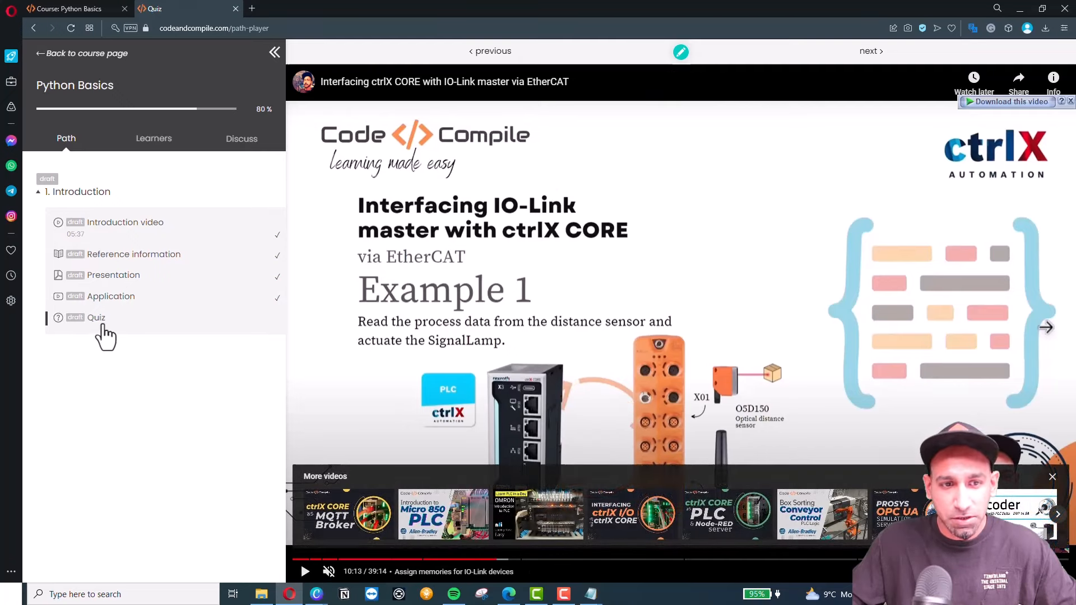
click(205, 325)
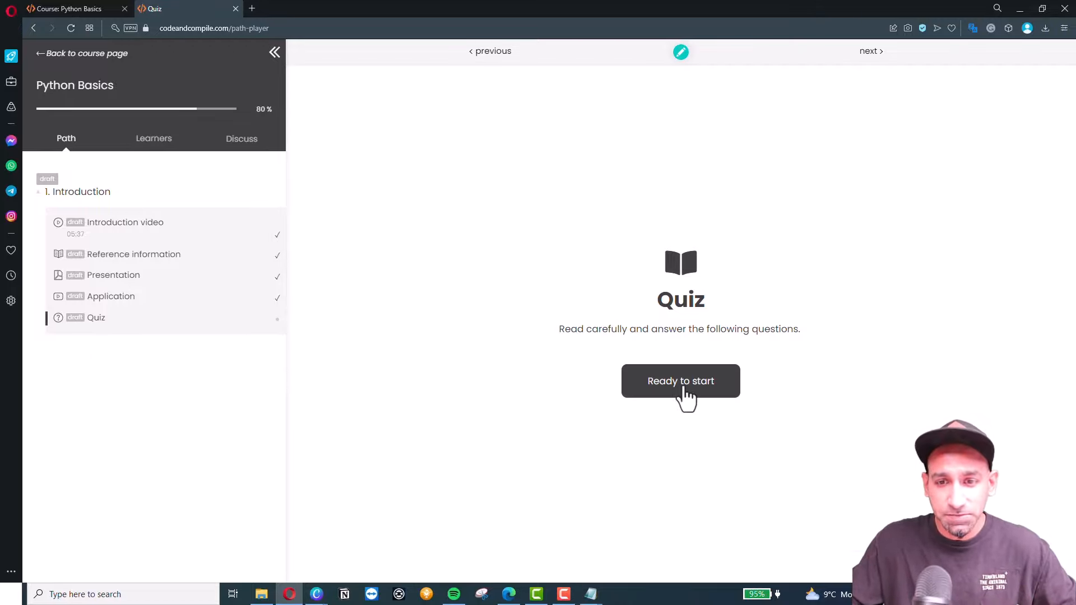
Start the quiz, choose answer A, advance to question two, and submit with confirmation.
click(653, 376)
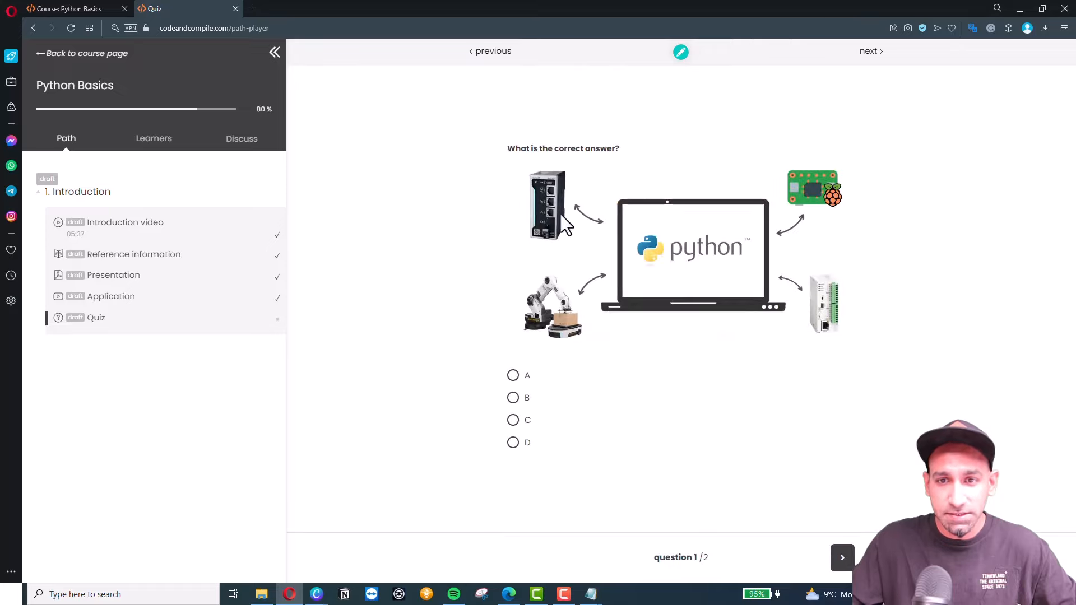
click(513, 376)
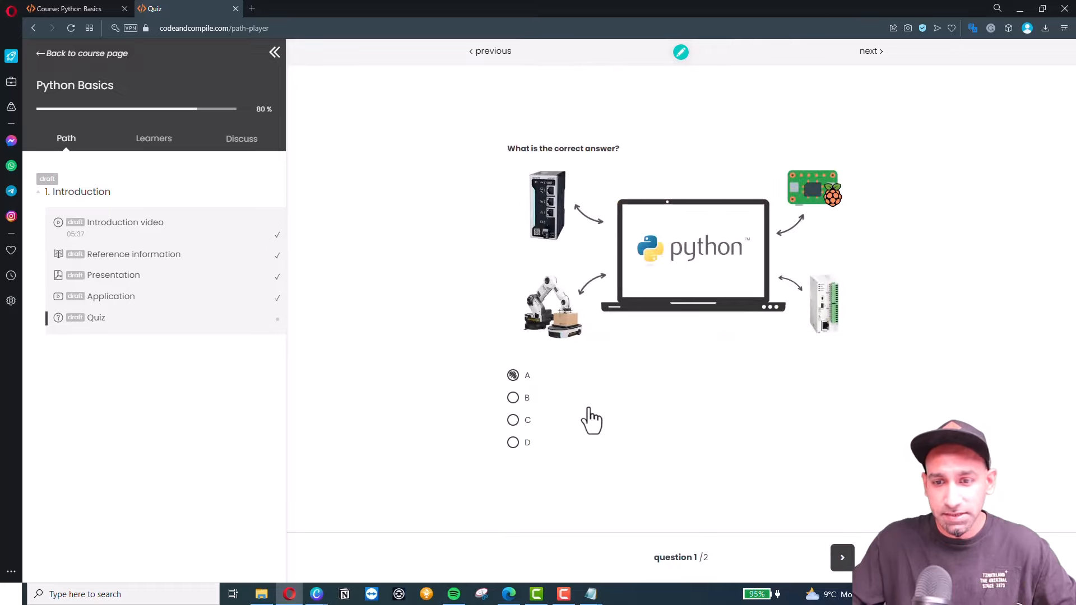
click(842, 558)
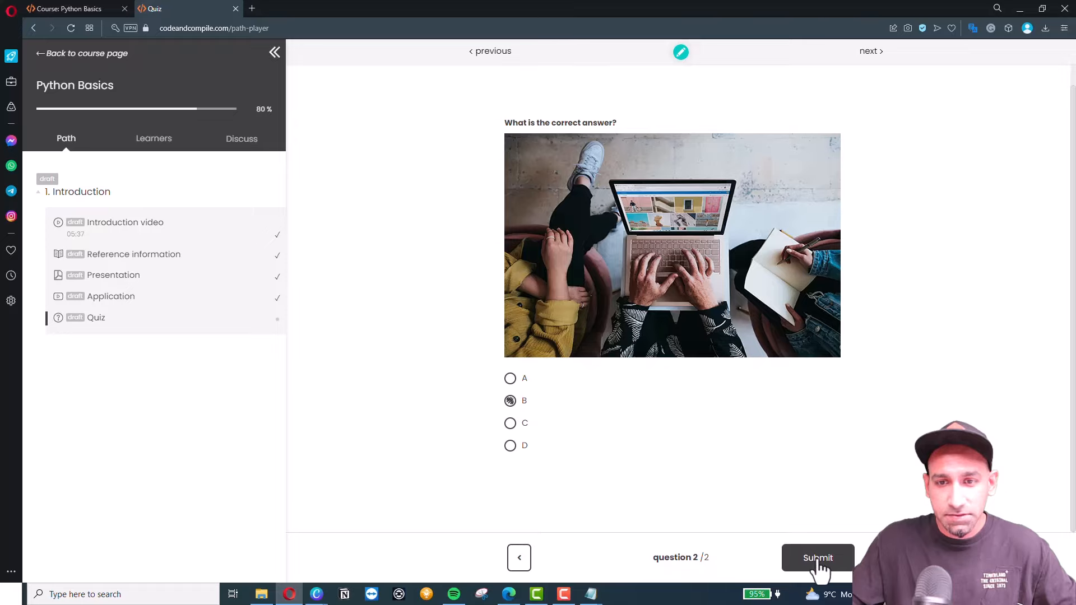
click(817, 559)
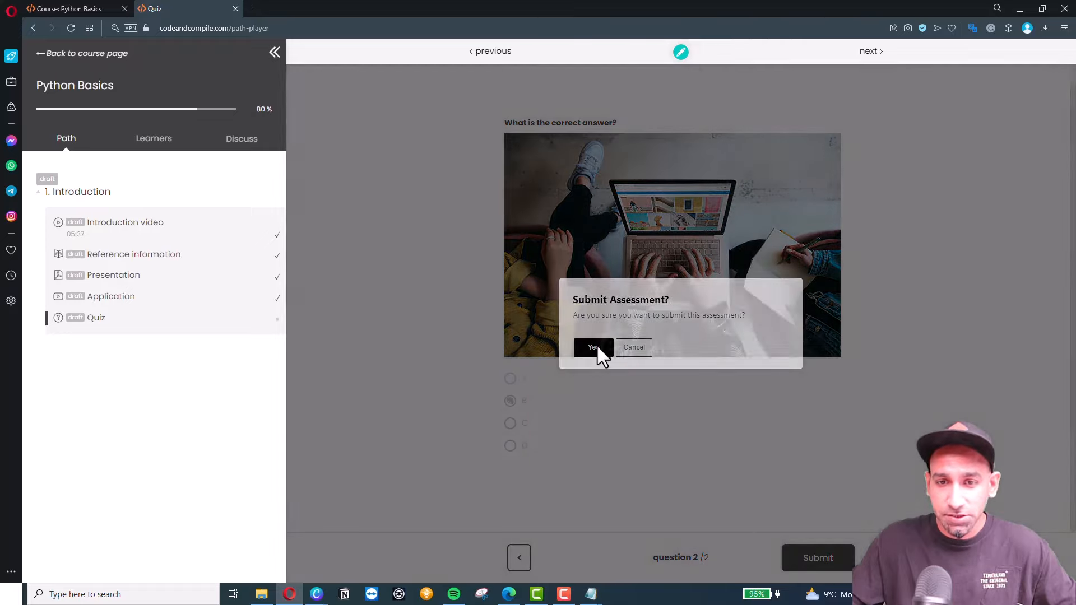
click(595, 347)
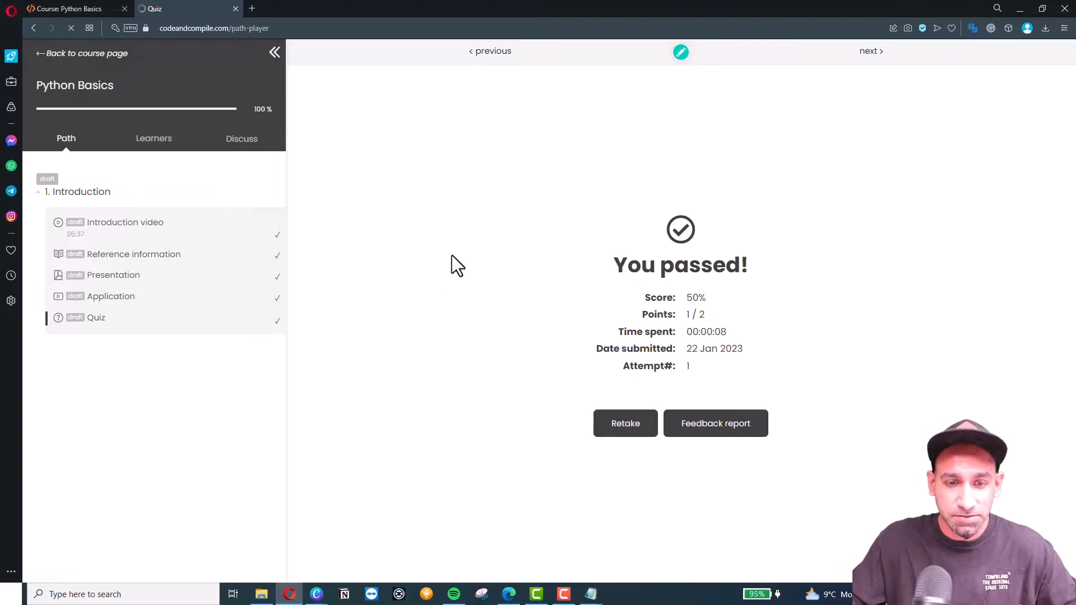
mouse_move(316, 599)
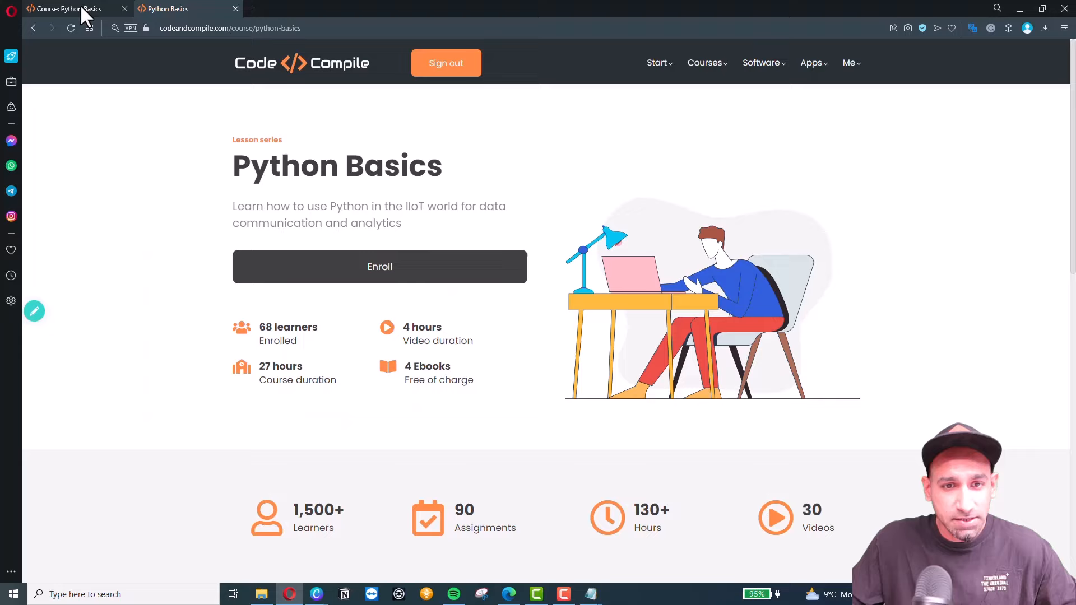
Add a 'Feedback' form activity under Introduction from the Course evaluation (short) template and open it for editing.
click(82, 13)
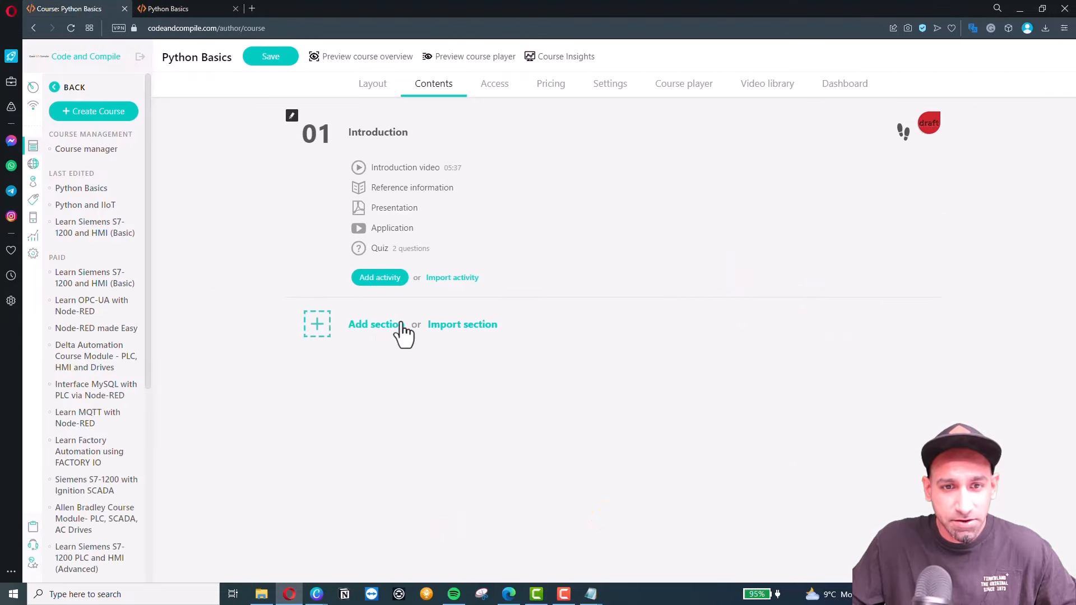
click(392, 284)
click(405, 283)
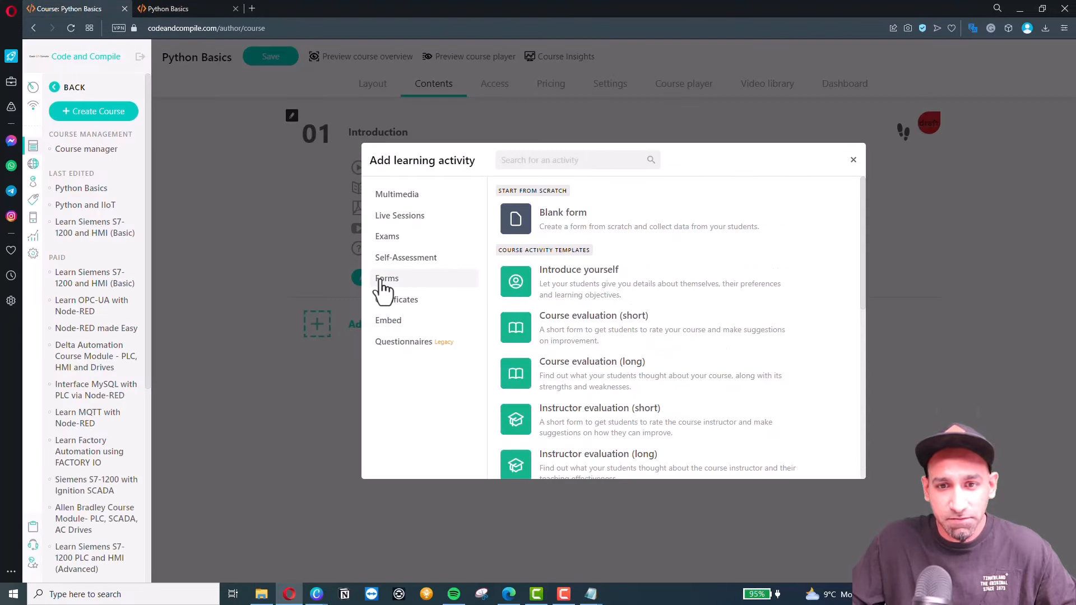
click(588, 336)
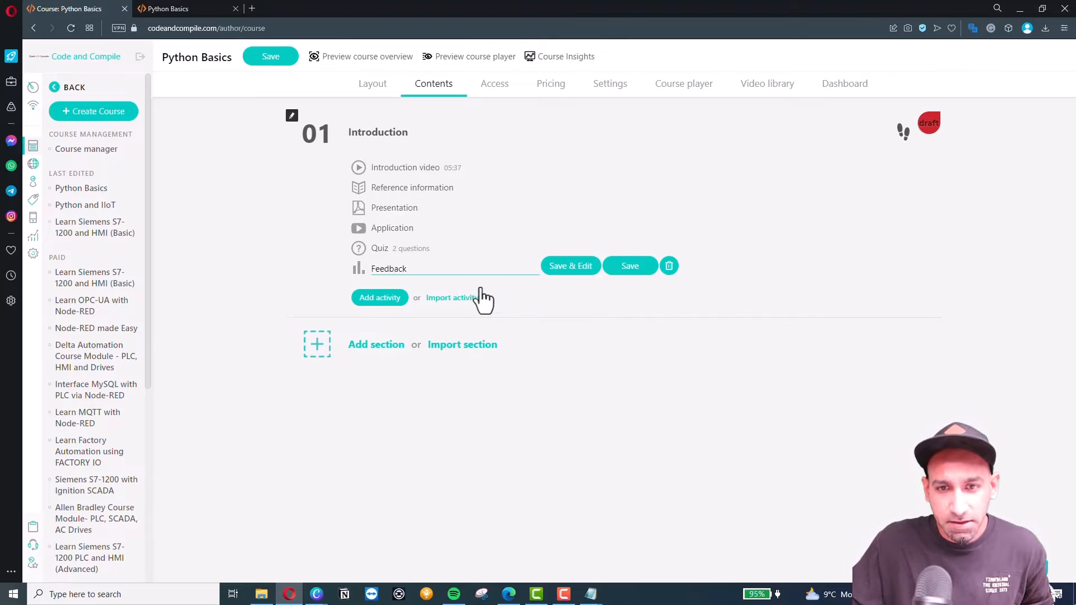
click(569, 271)
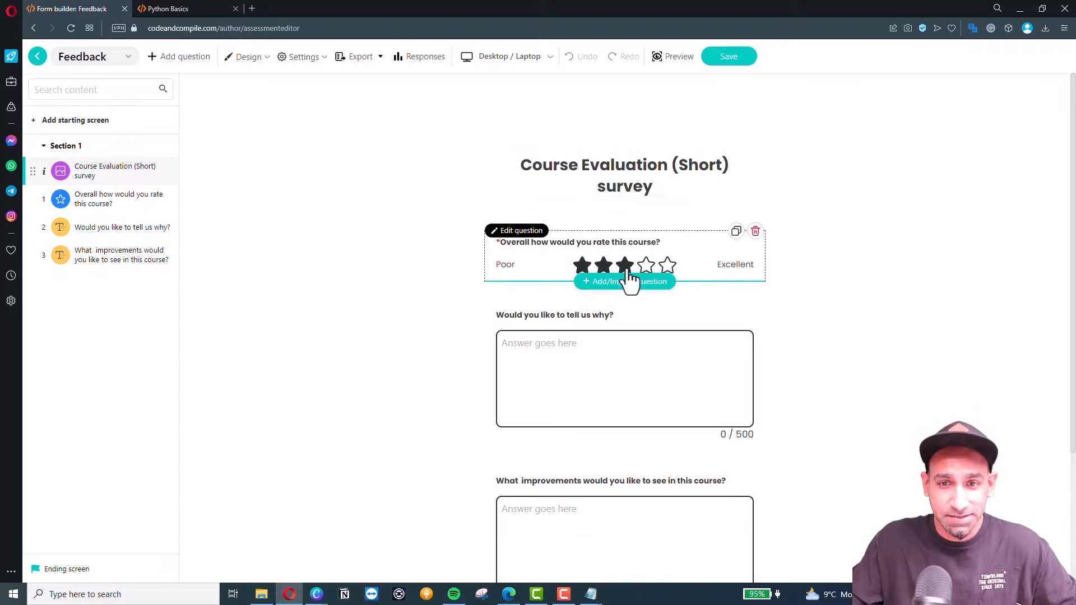
click(673, 59)
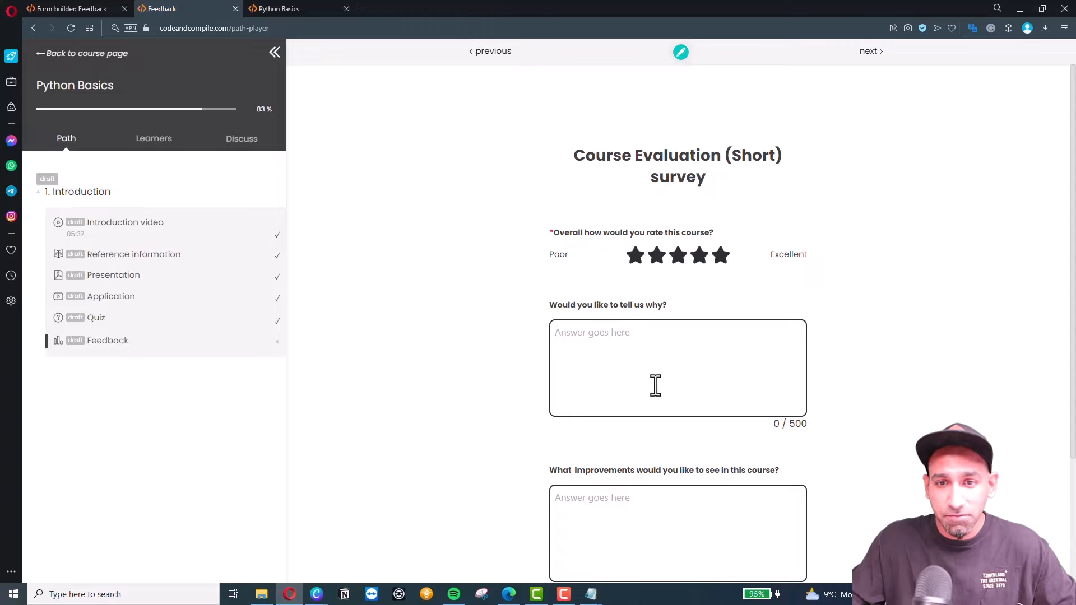
scroll(655, 386, down, 2)
scroll(631, 414, down, 1)
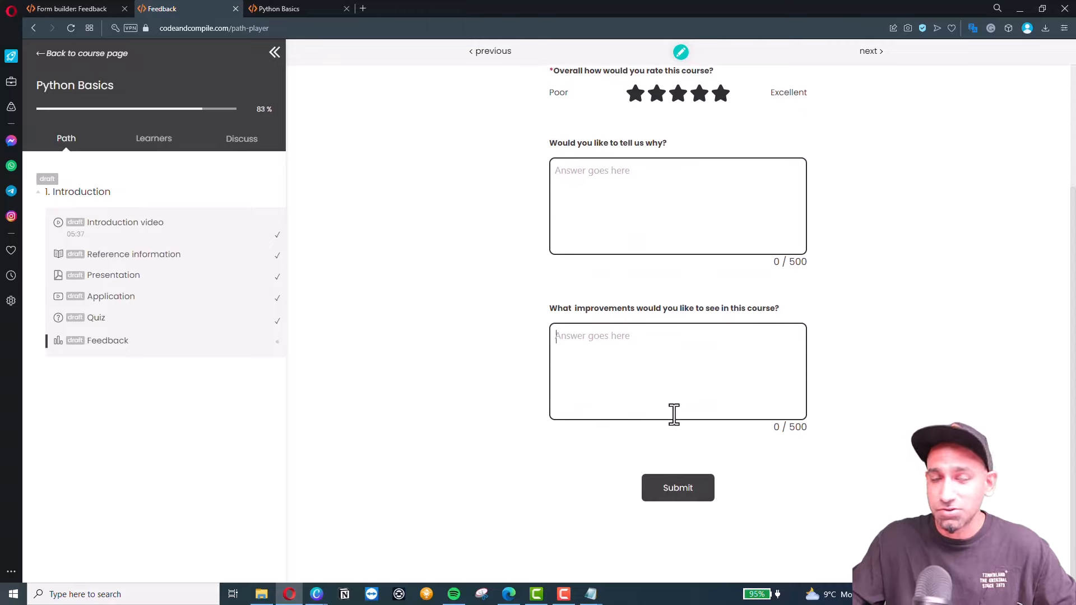
scroll(536, 403, up, 1)
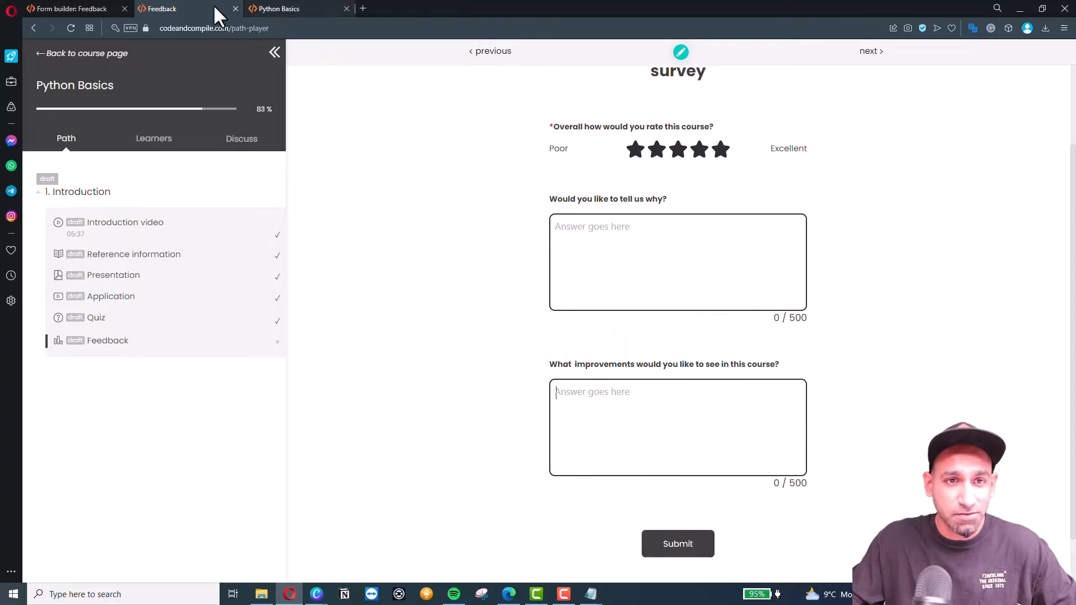
click(235, 9)
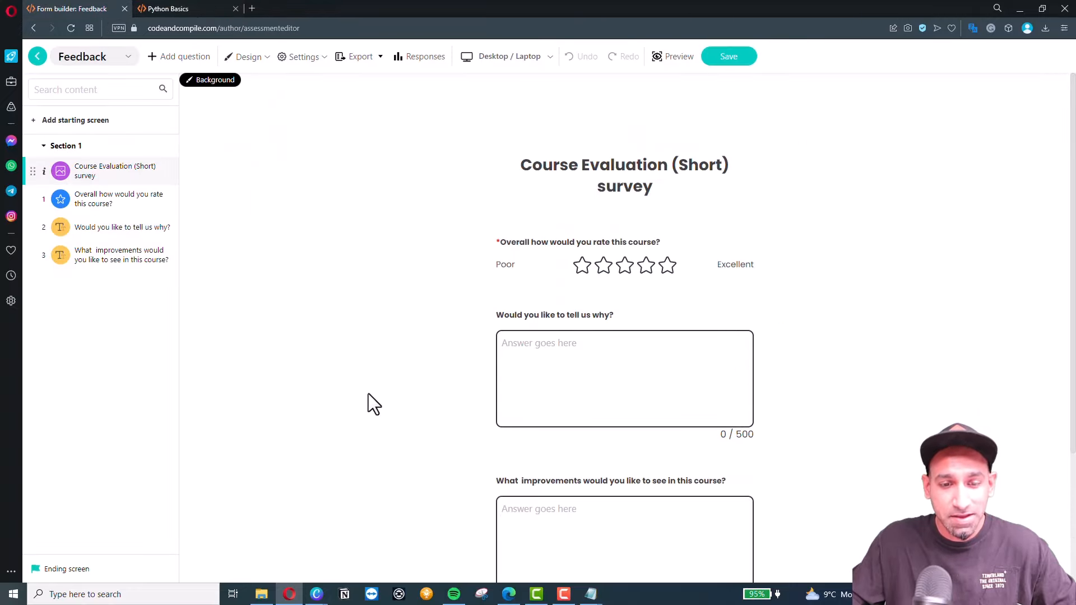
mouse_move(332, 556)
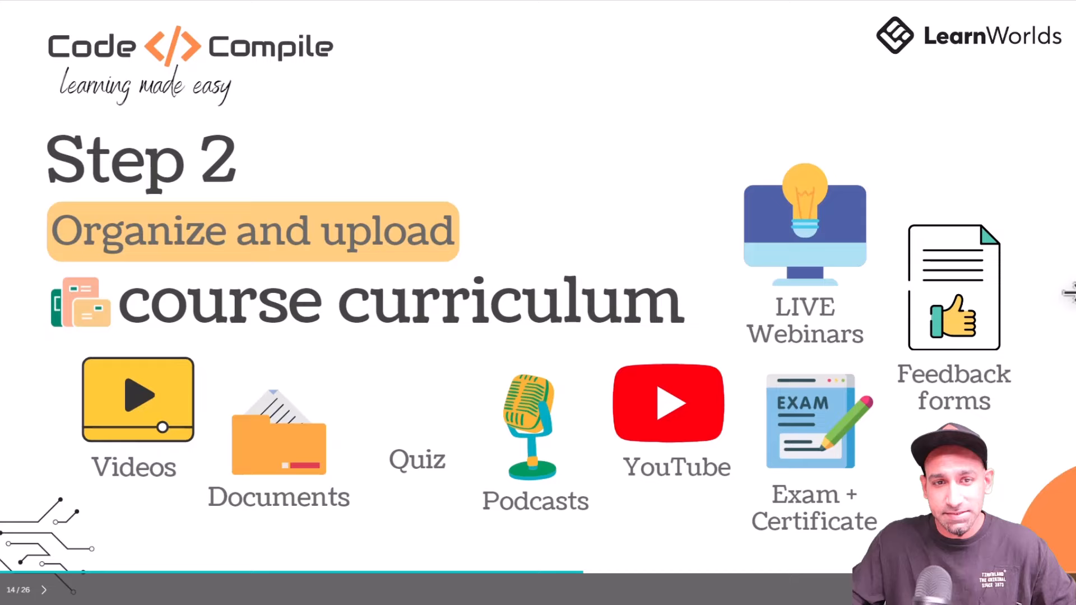
key(Right)
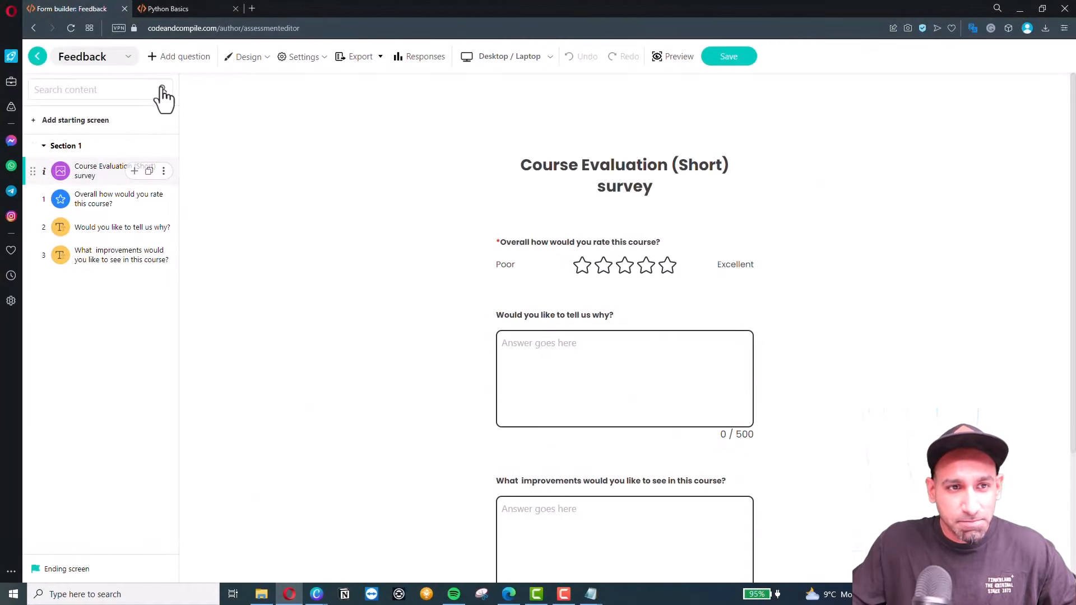
Go back from the Feedback form builder to the Python Basics Contents page.
click(38, 56)
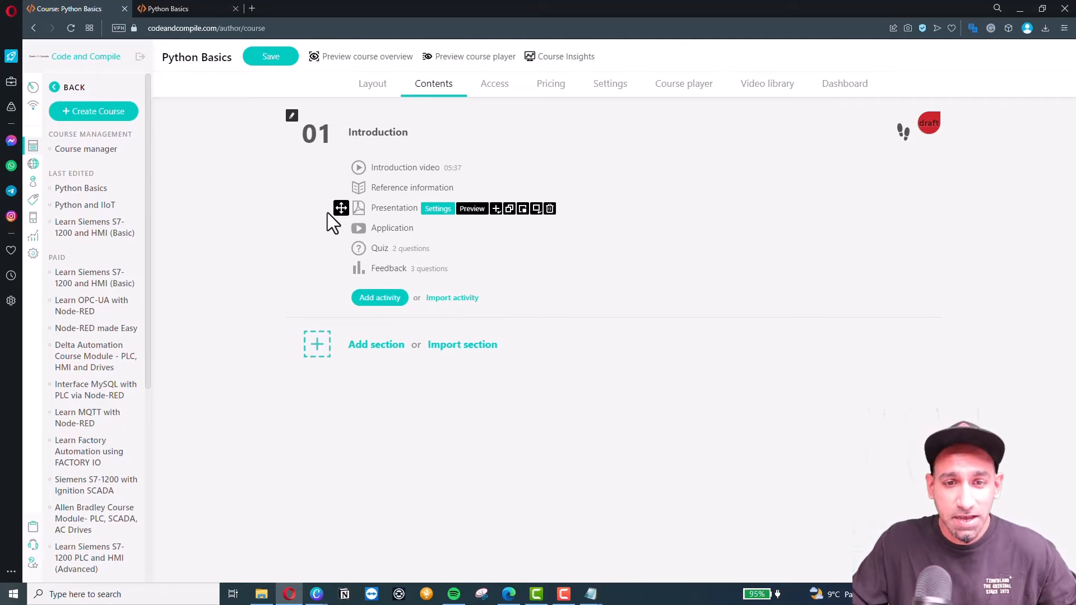
Browse the Import Sections list to the Micro850 PLC Basic Lessons section and its activities.
click(476, 346)
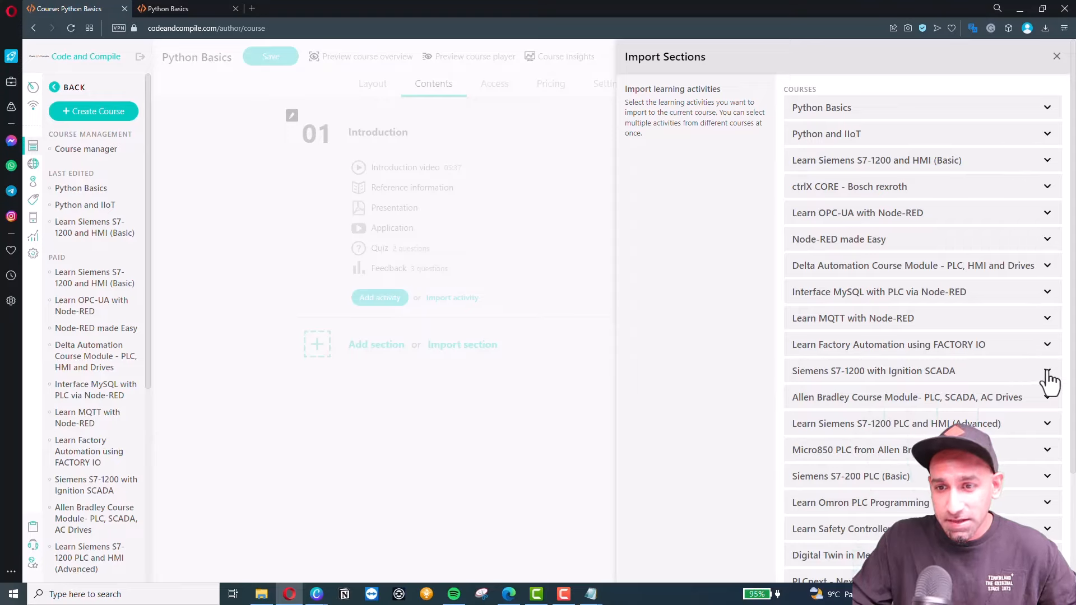
click(1047, 451)
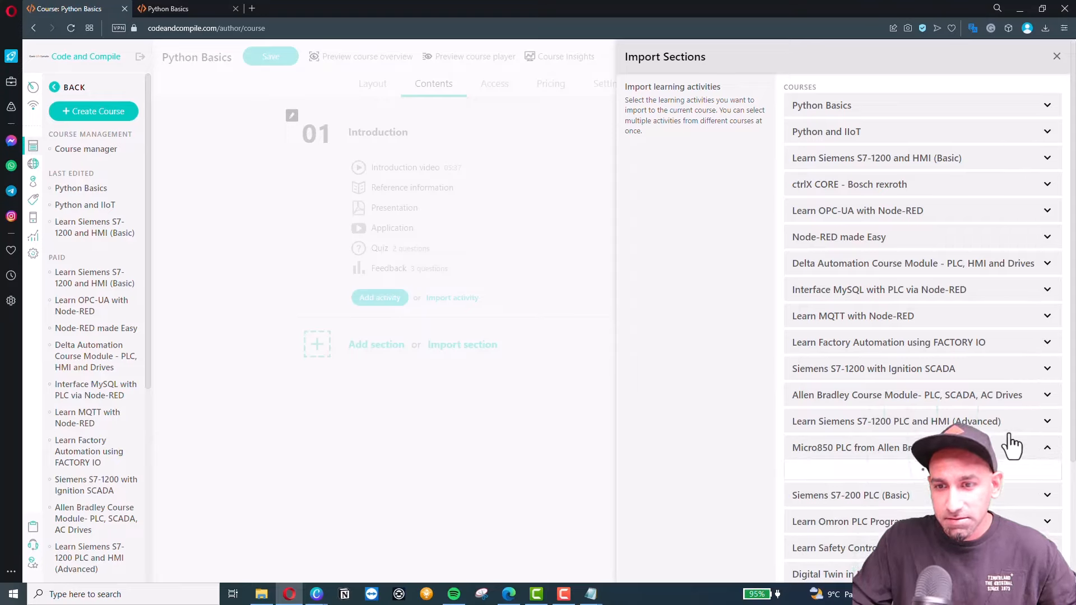
scroll(944, 445, down, 2)
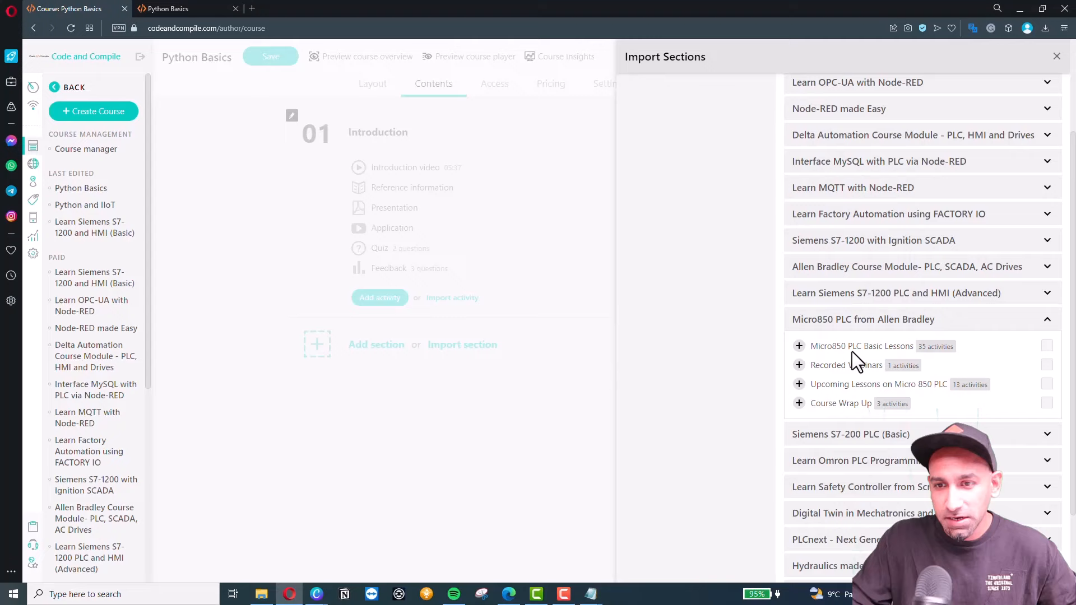
click(799, 346)
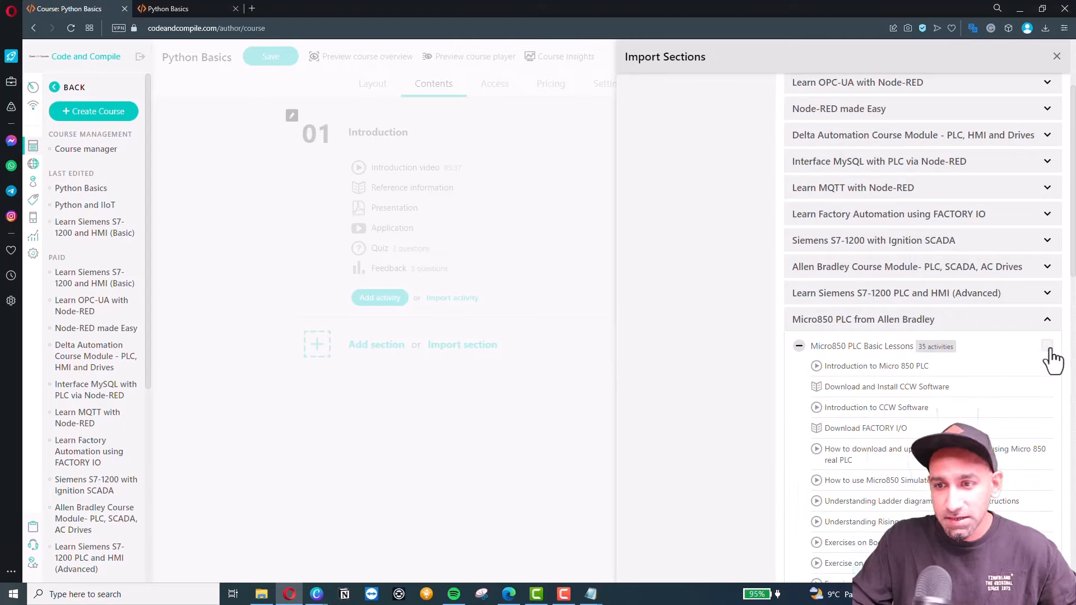
scroll(898, 439, down, 10)
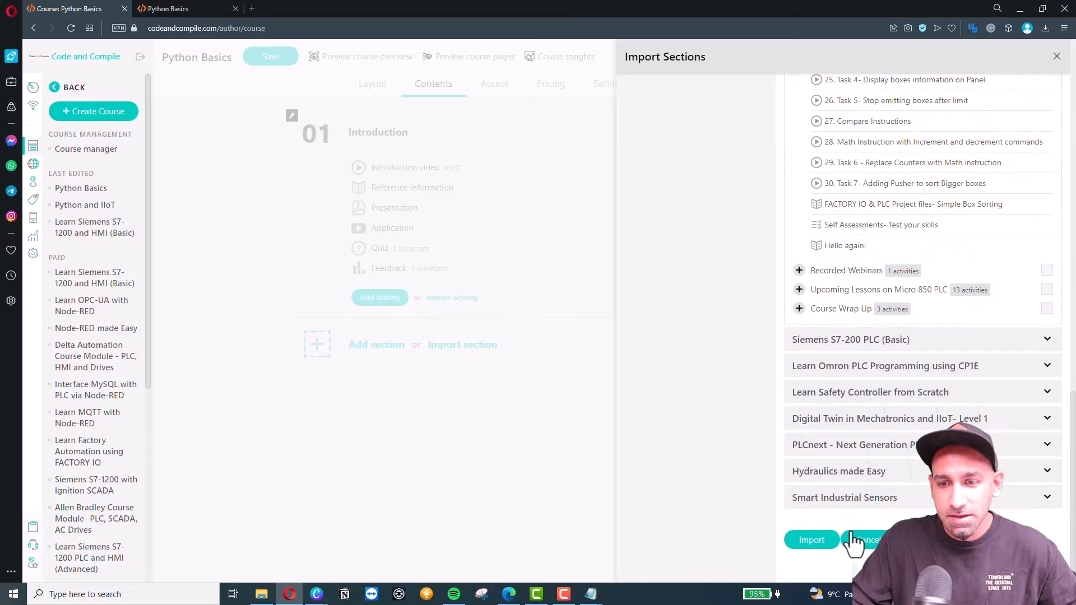
Import the Micro850 PLC Basic Lessons section as section 02, confirming with Proceed.
click(812, 540)
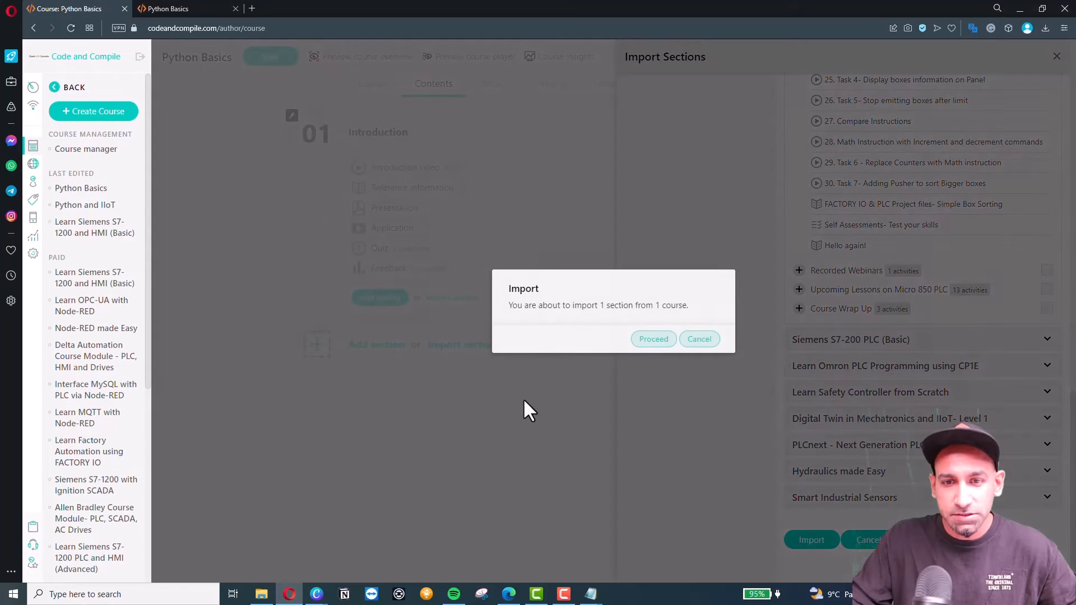
click(664, 338)
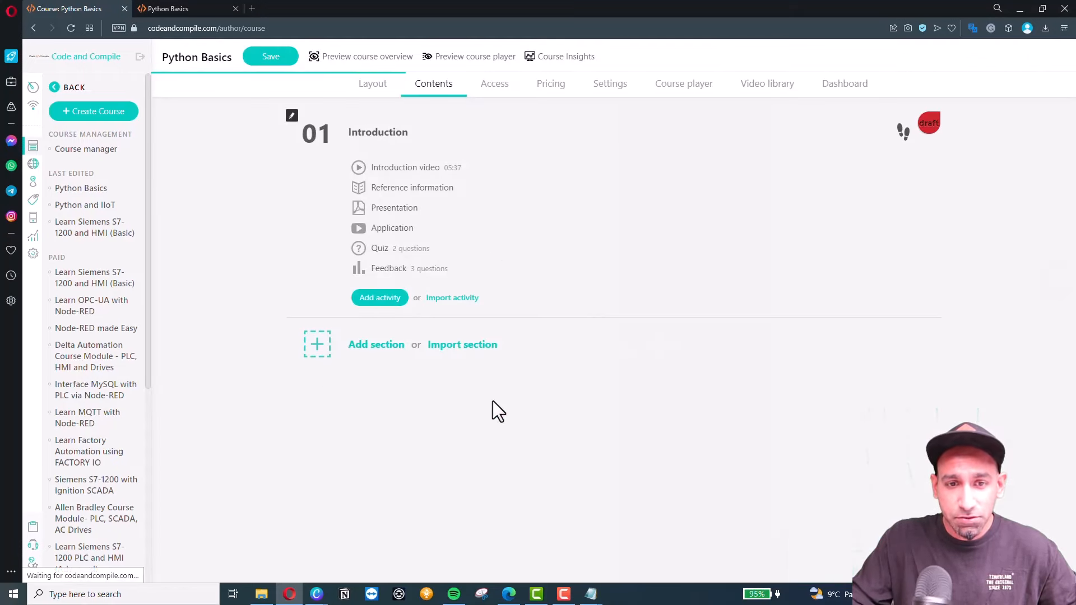
scroll(308, 372, down, 4)
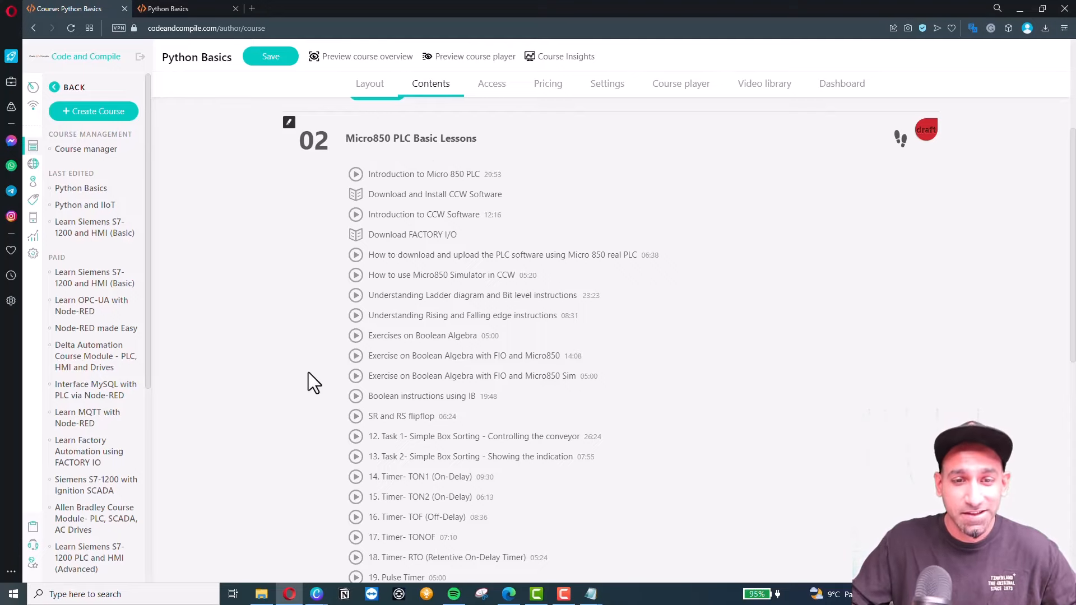
scroll(291, 402, down, 8)
scroll(307, 396, up, 20)
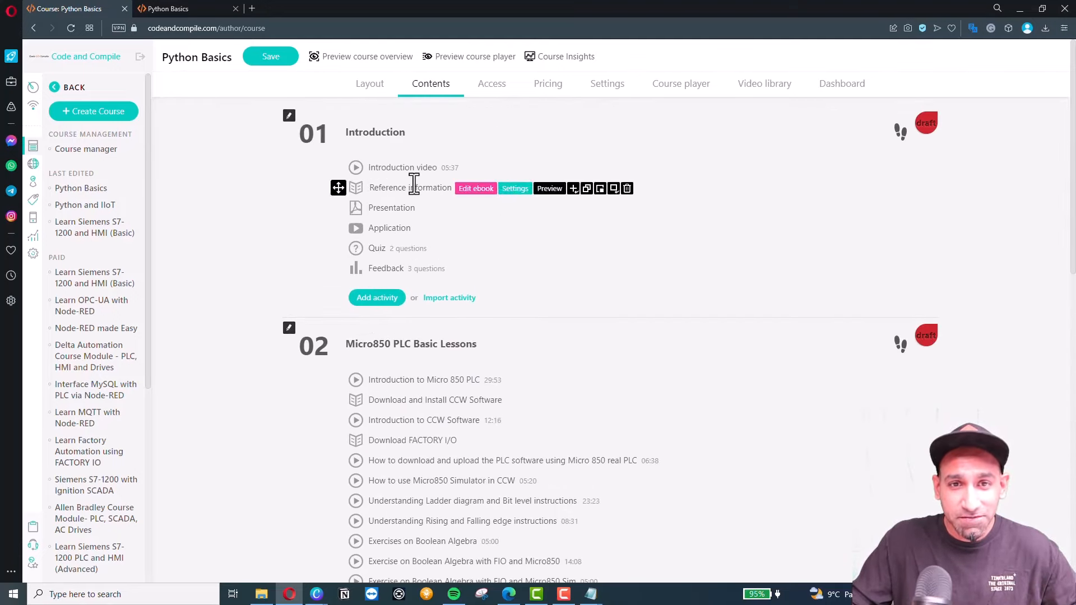
click(469, 57)
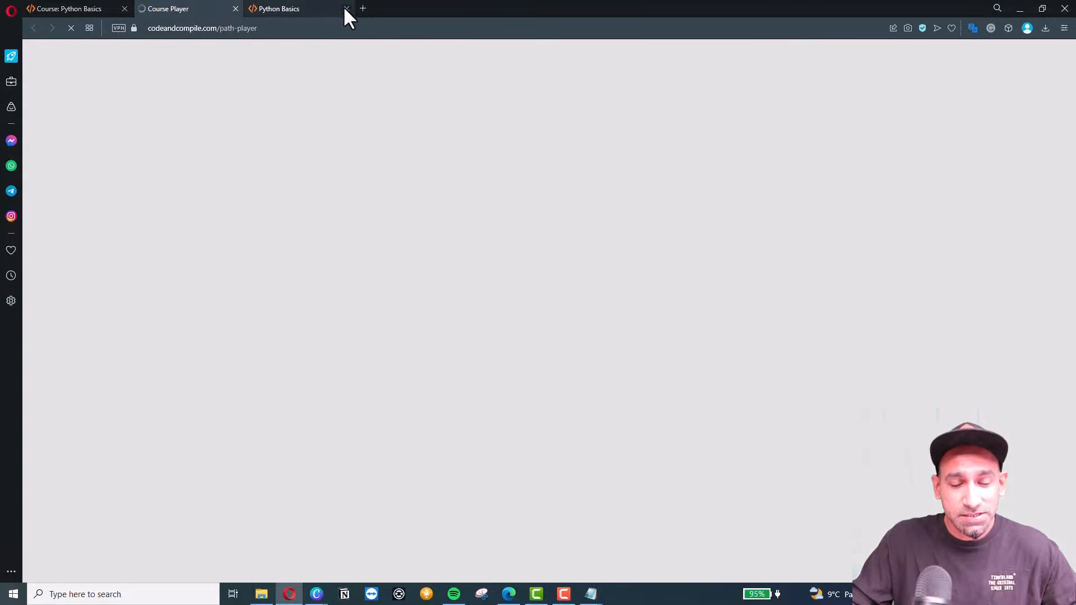
In the course player, expand section 02 Micro850 and play lesson 26, then return to the editor.
click(345, 7)
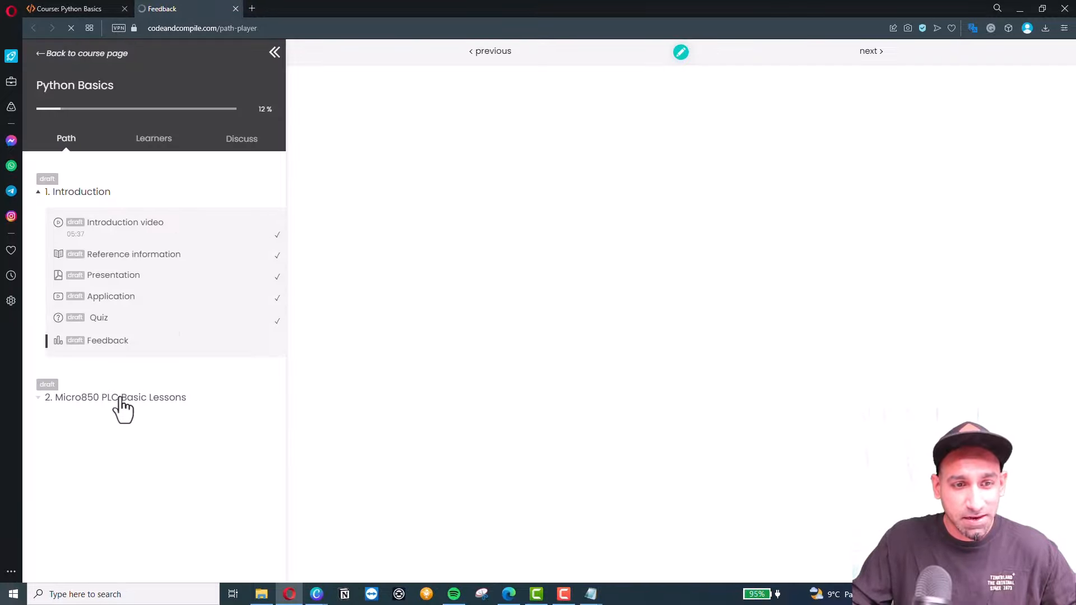
click(137, 399)
scroll(141, 442, down, 15)
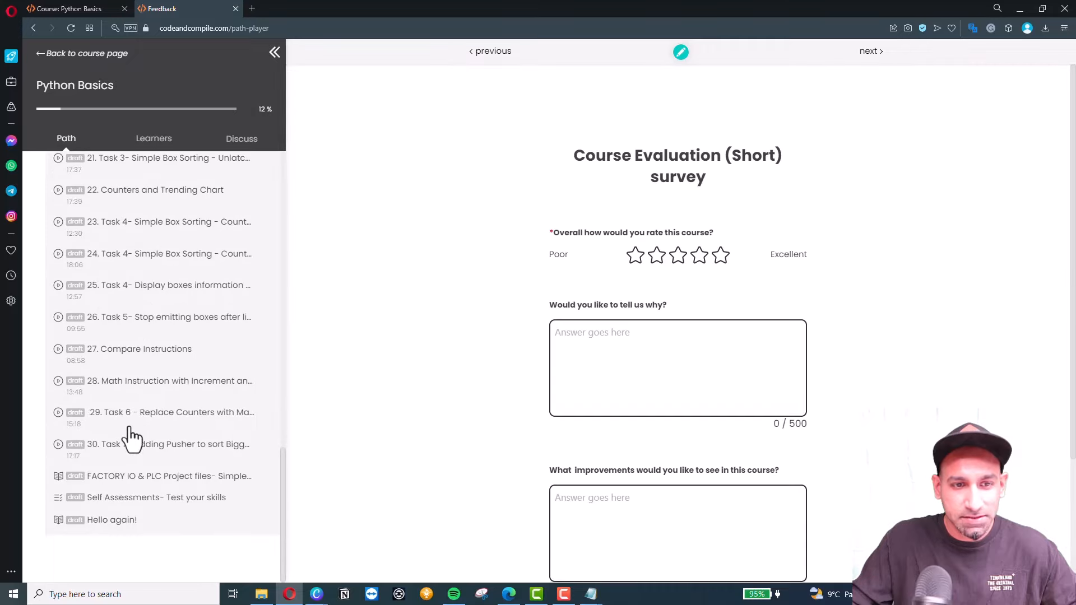
click(149, 331)
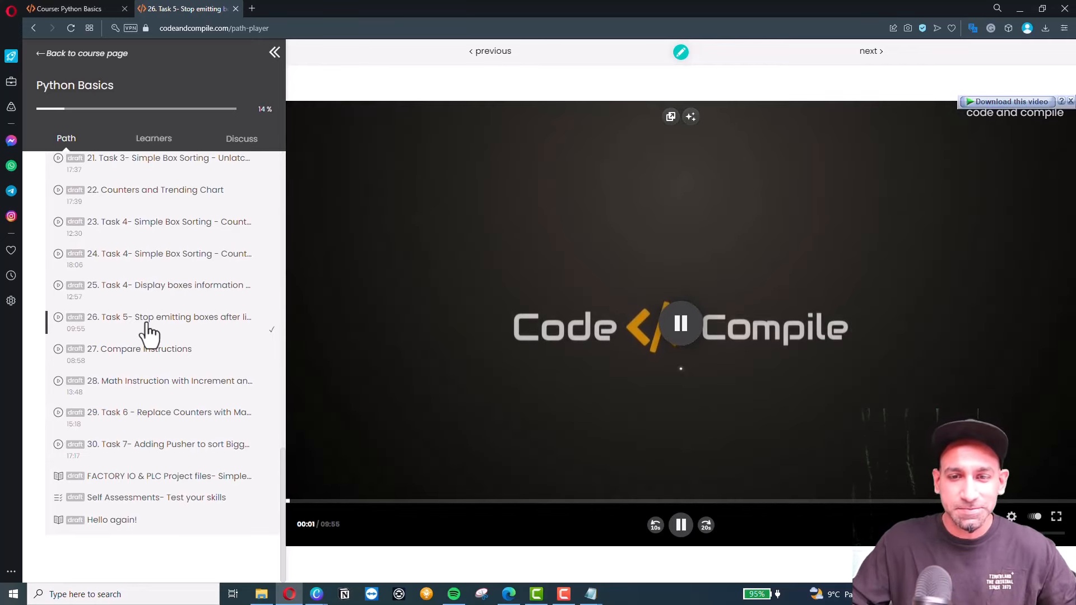
click(643, 321)
click(70, 7)
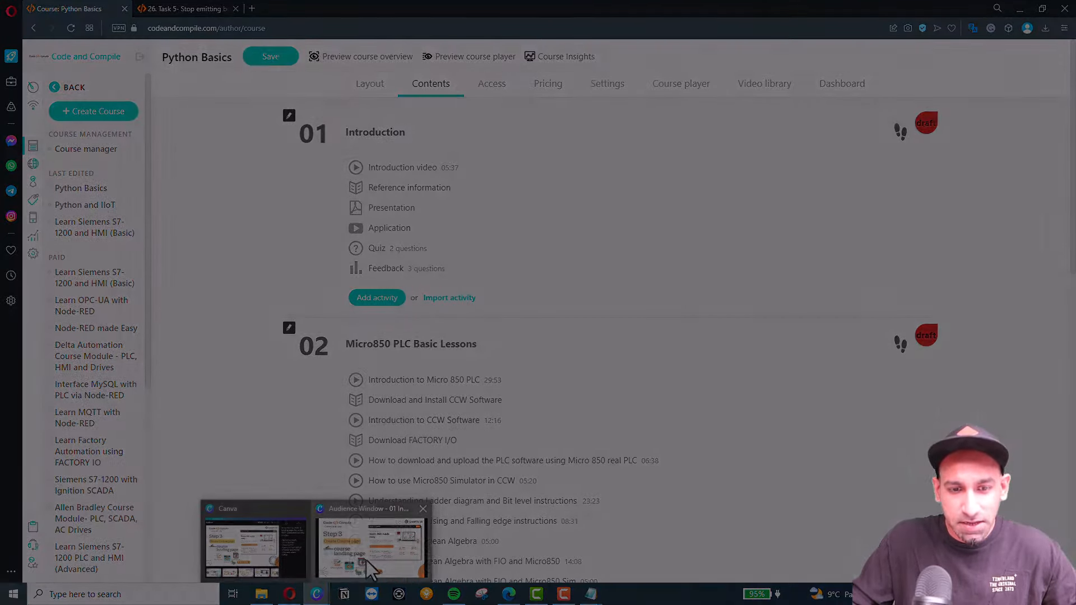
Check the next-step presentation slide, then show the Python Basics landing page Layout.
click(365, 555)
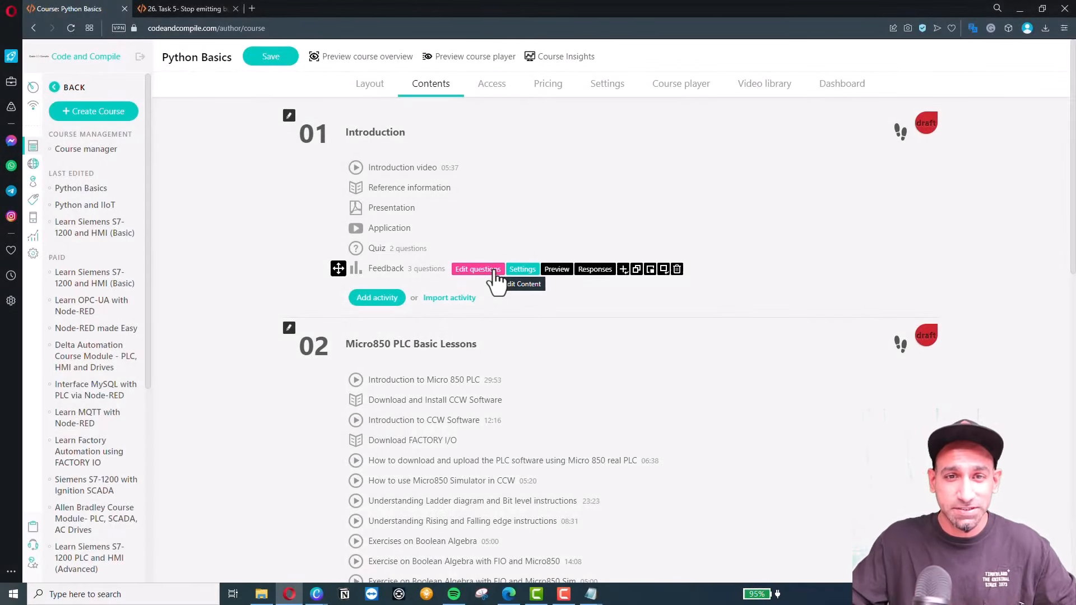
click(371, 87)
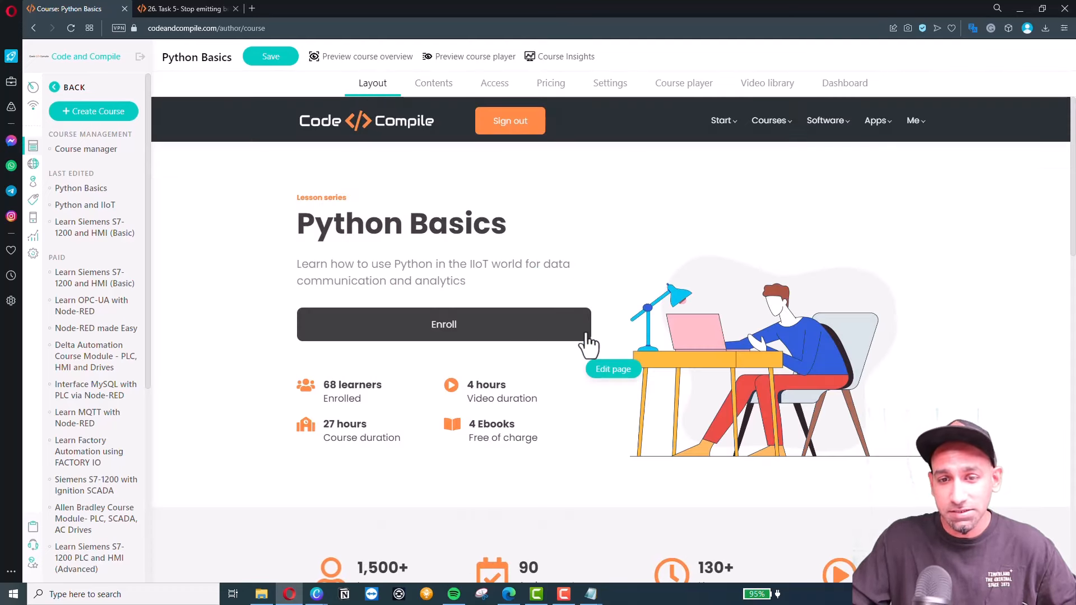
Make the landing page's Enroll button the solid Accent1 orange style.
click(610, 371)
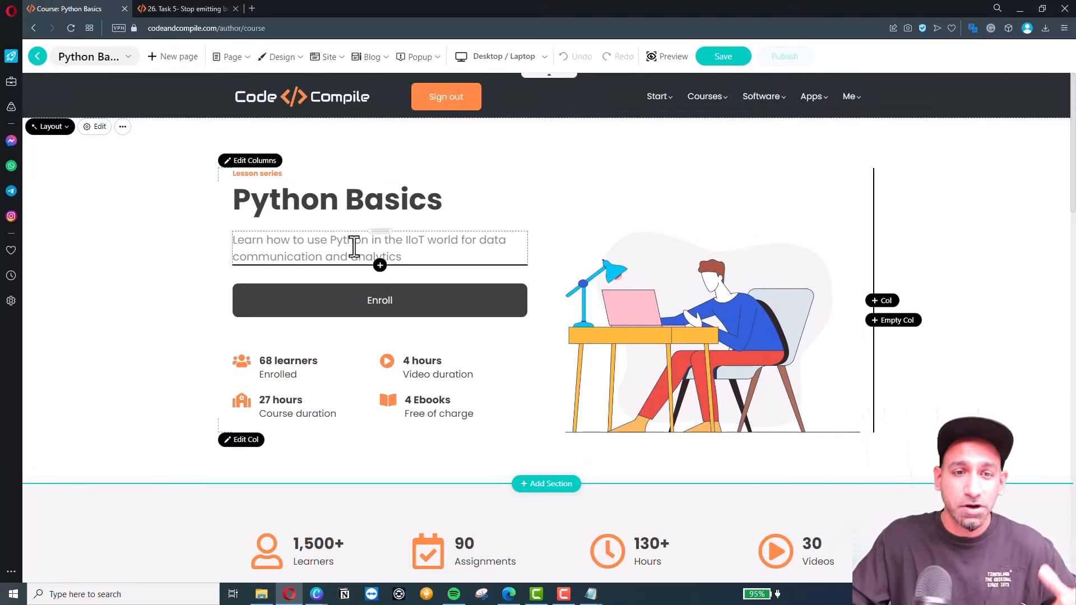
click(417, 311)
click(892, 169)
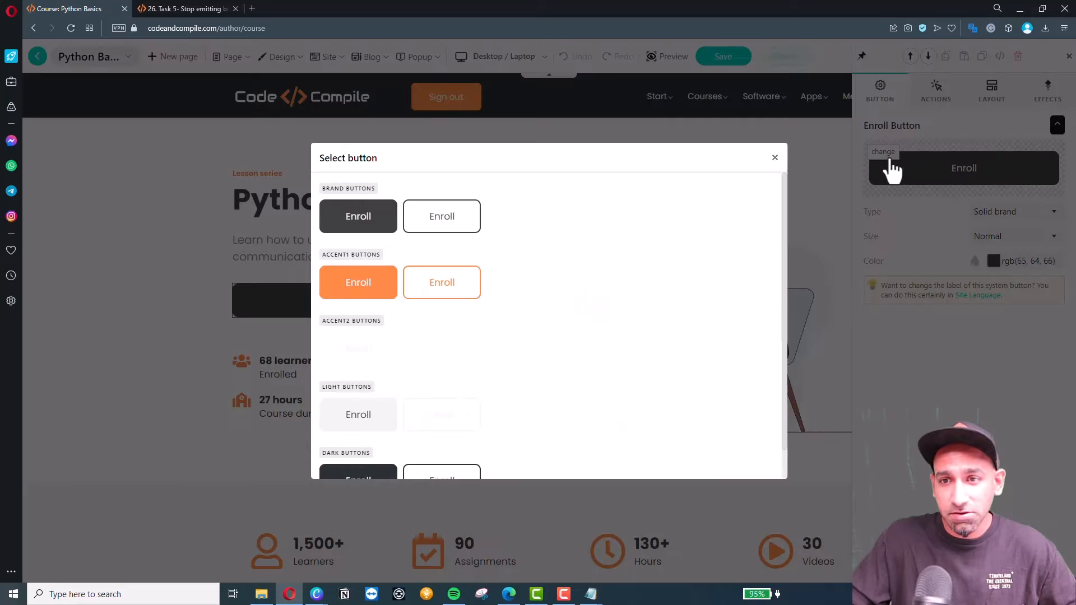
click(363, 292)
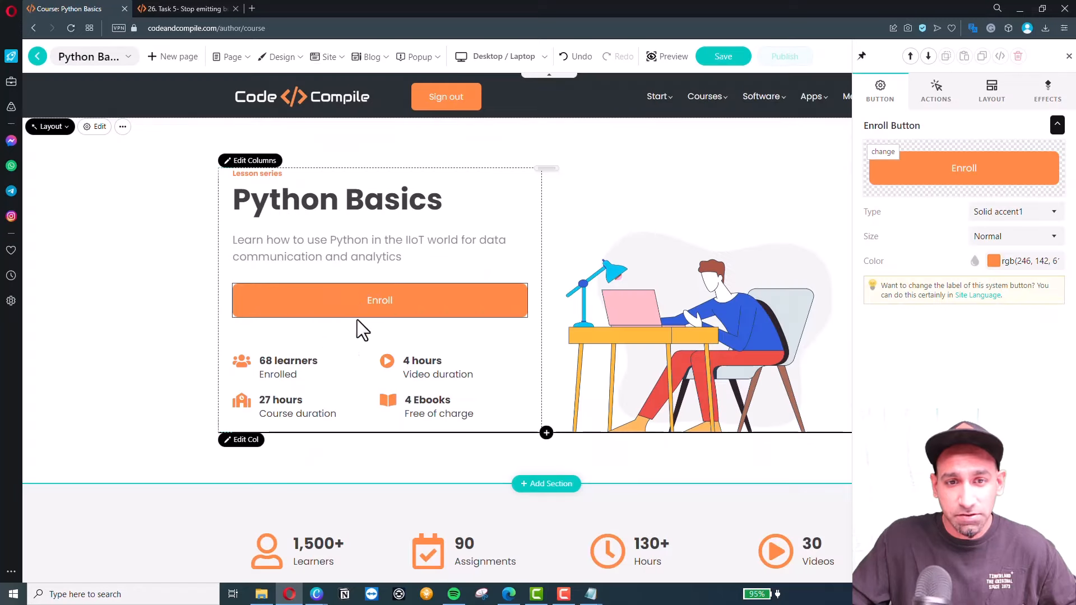
Select the Learners/Assignments/Hours/Videos counters band and bring up its section settings.
scroll(345, 311, down, 1)
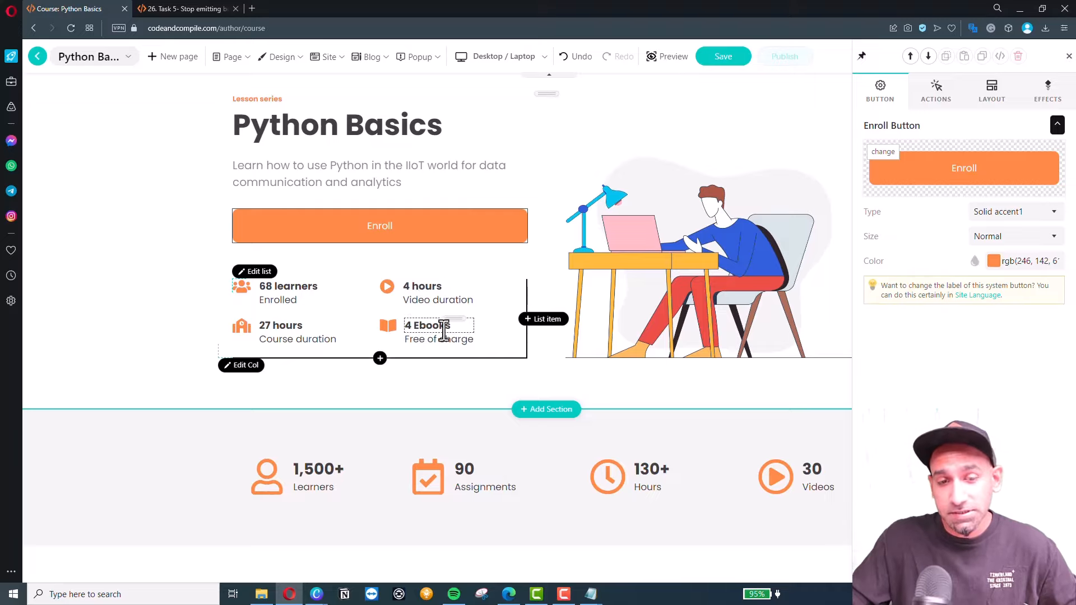
scroll(574, 320, down, 3)
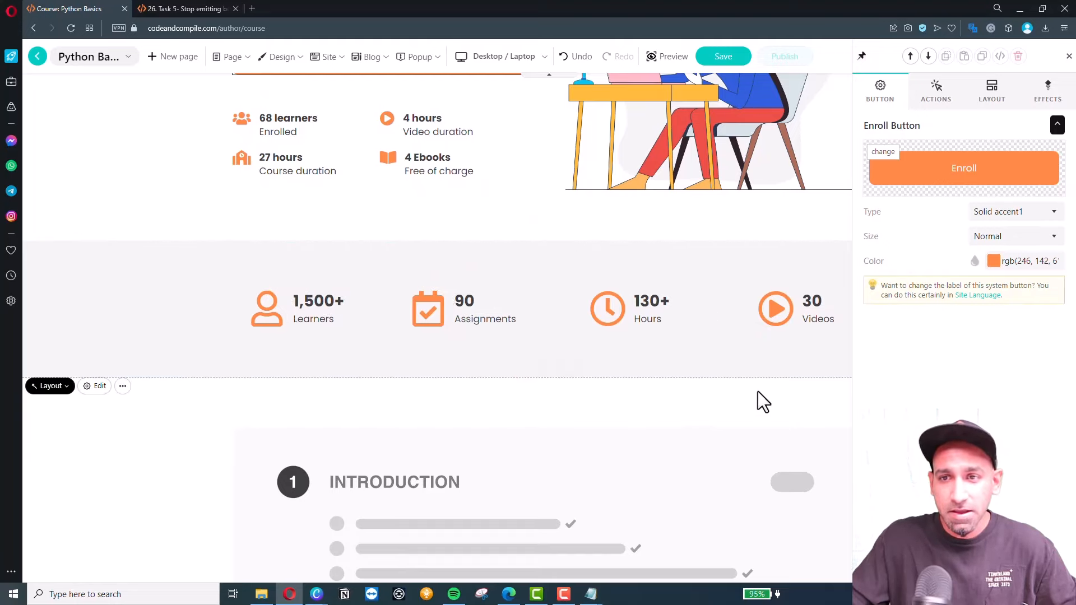
scroll(456, 325, up, 4)
scroll(392, 268, down, 1)
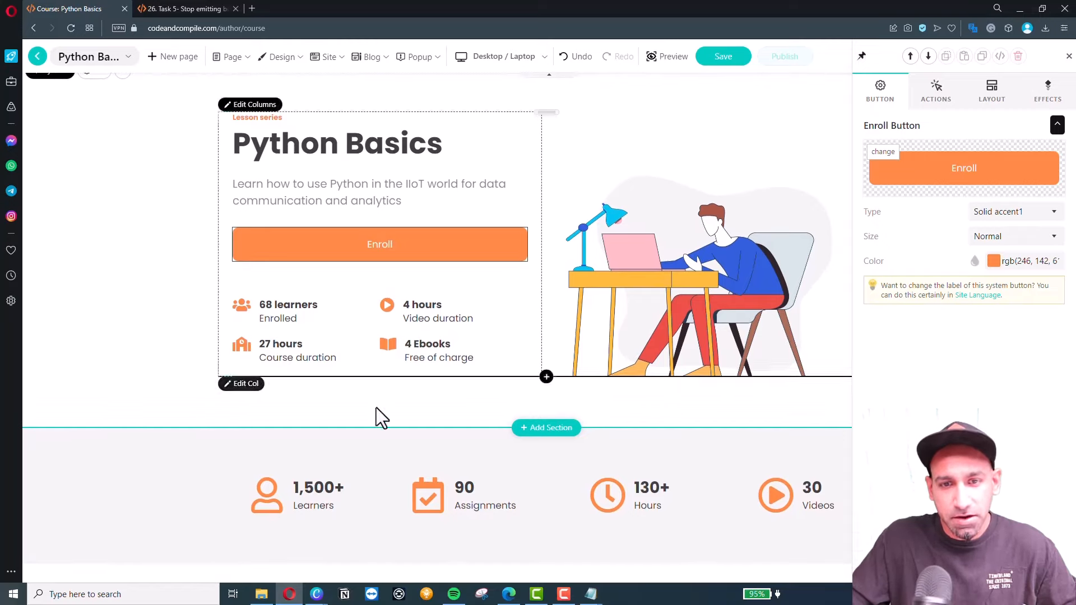
scroll(667, 328, up, 1)
scroll(340, 375, down, 2)
scroll(339, 375, down, 2)
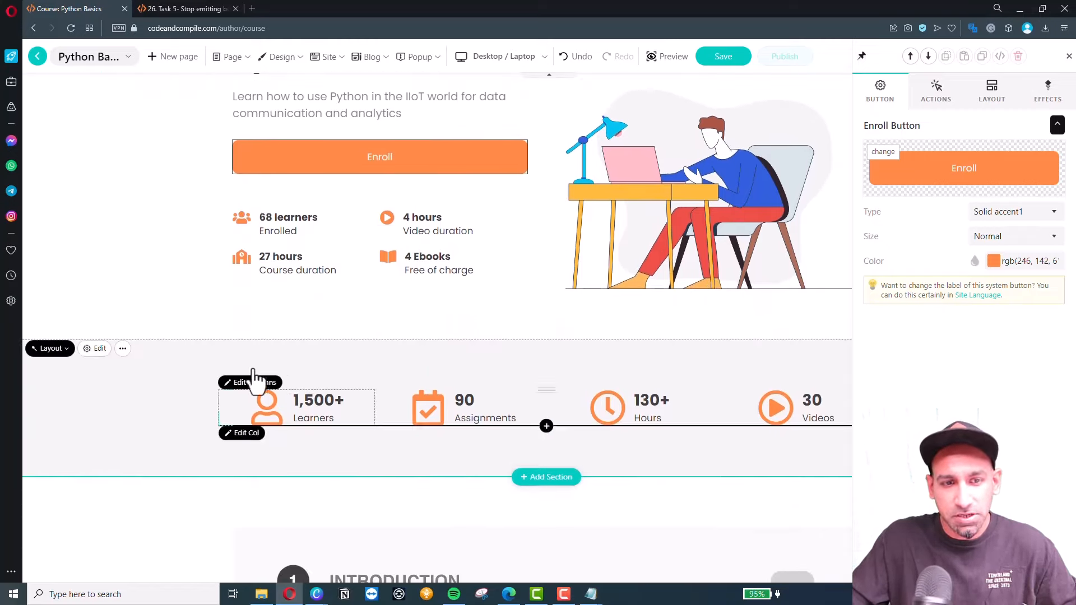
click(106, 363)
click(65, 349)
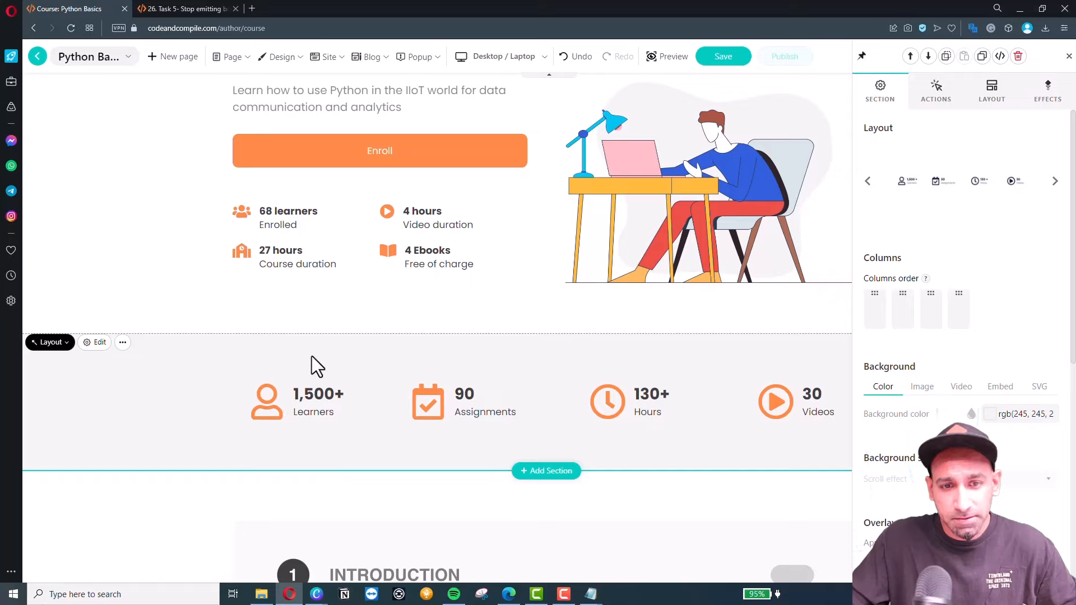
Set the counters band background to dark rgb(42, 47, 52), then select the lesson list section below.
click(989, 414)
click(940, 342)
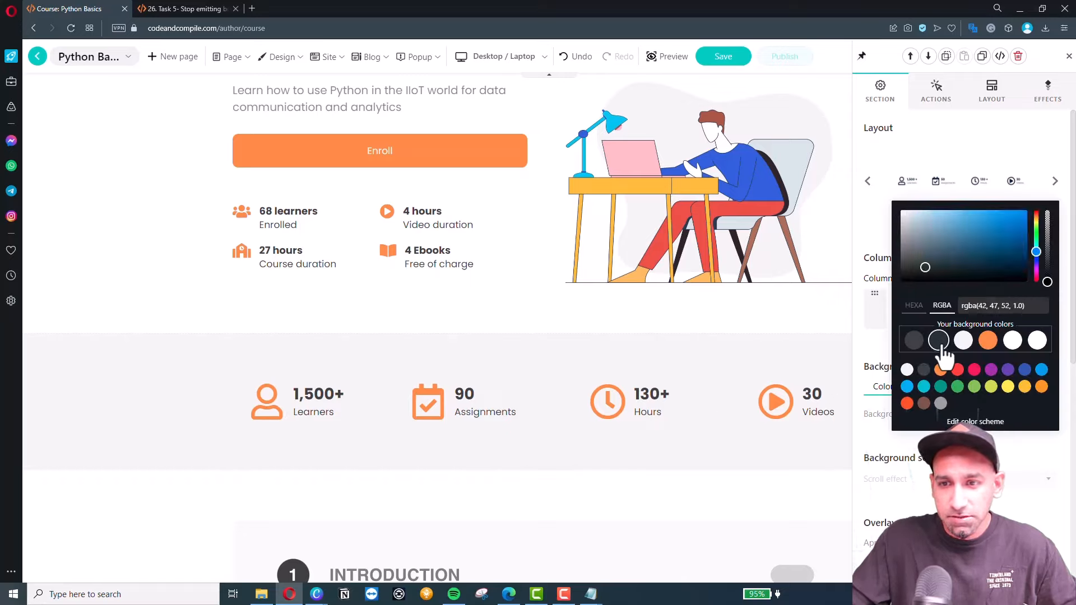
click(590, 449)
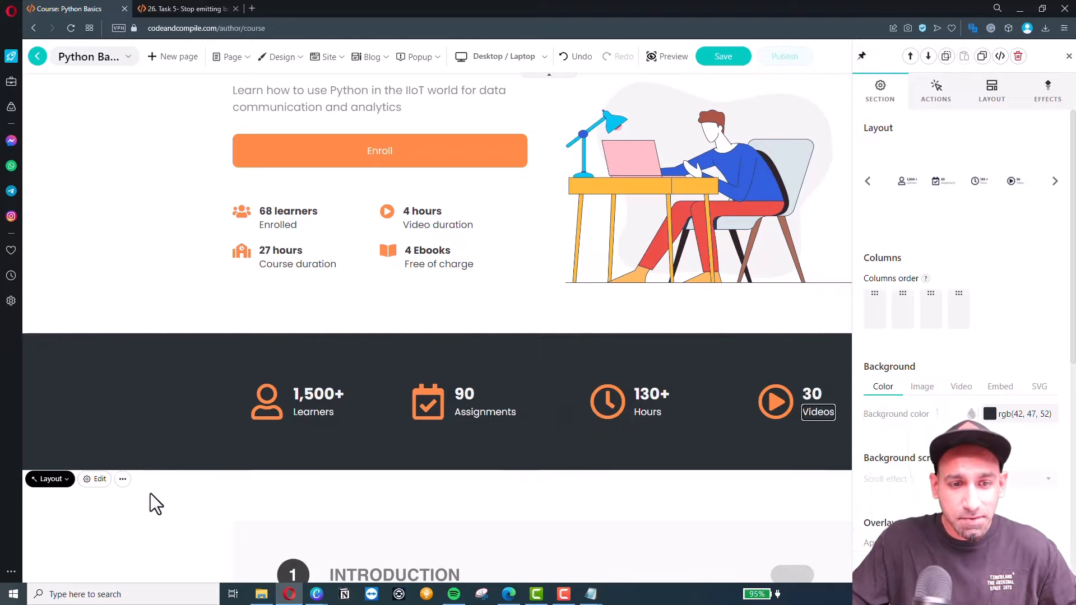
click(193, 490)
scroll(242, 441, down, 4)
Switch the Introduction lesson list section to the Course Lessons layout and open its content settings.
scroll(391, 385, down, 1)
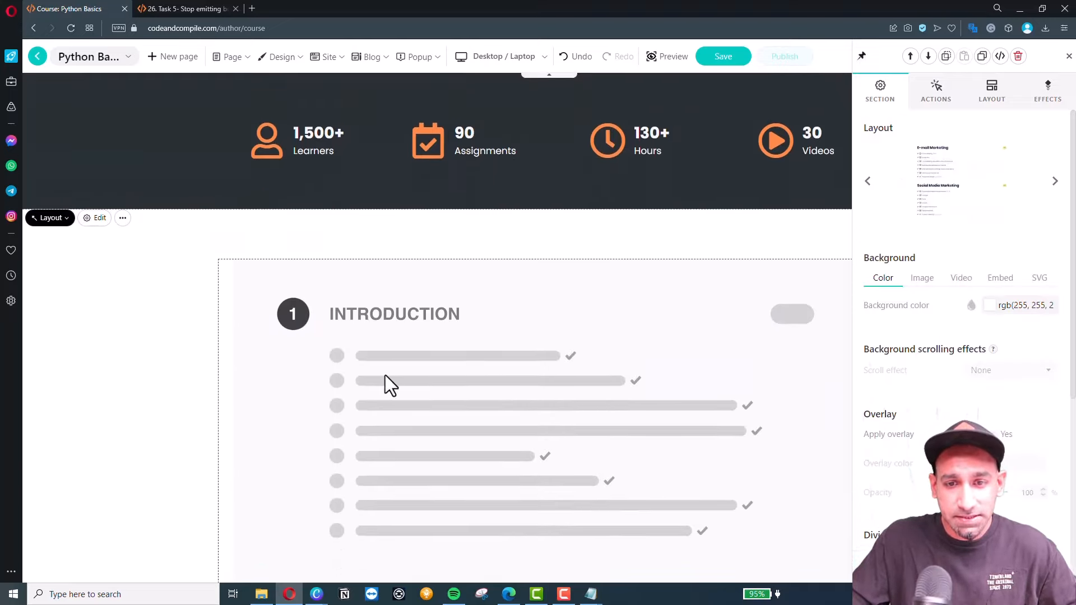
click(352, 311)
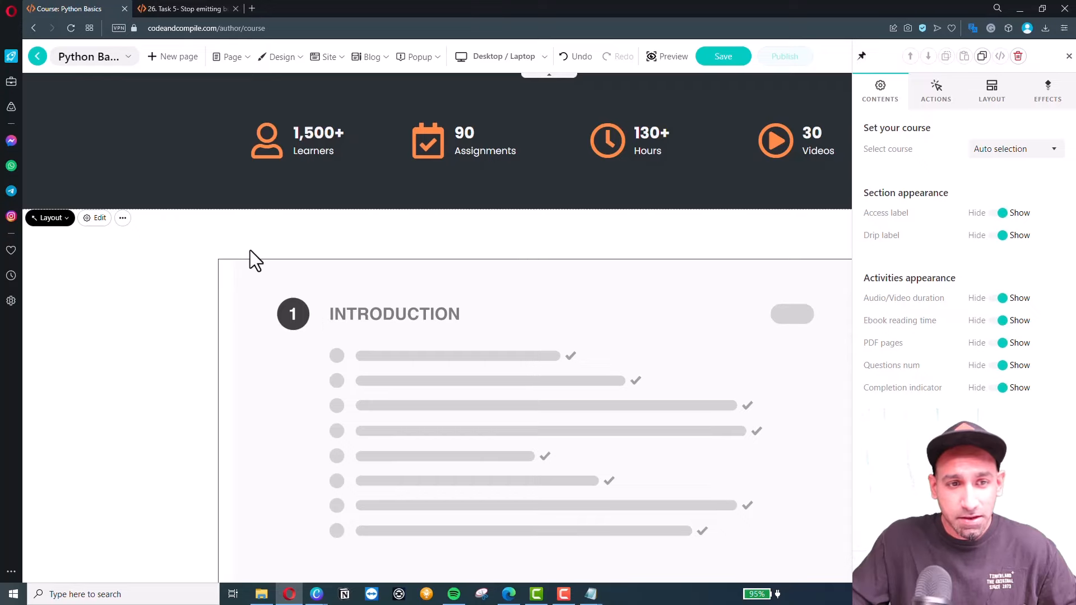
click(66, 222)
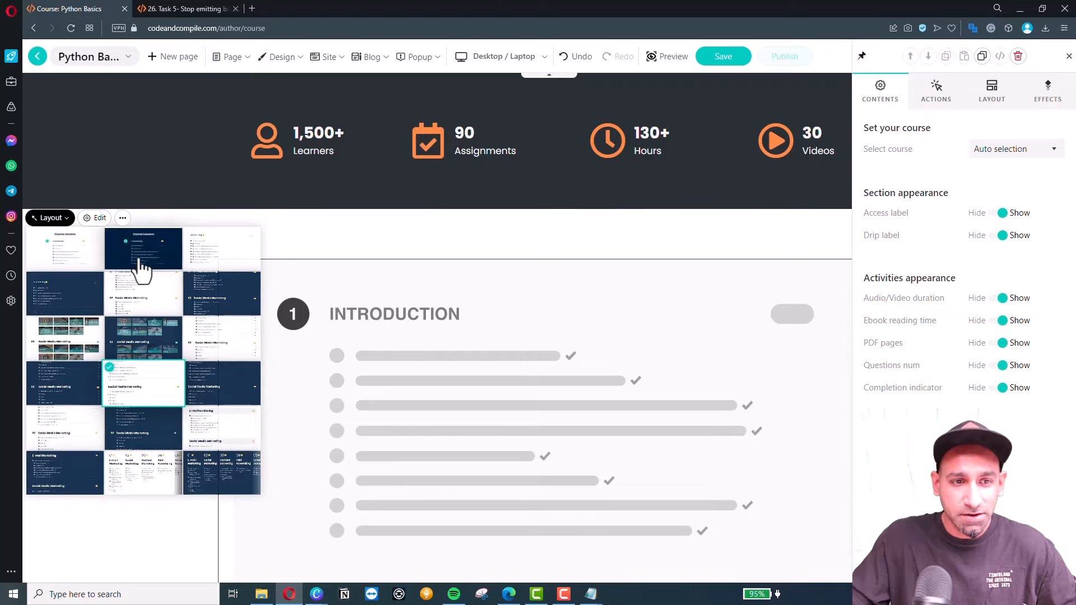
click(82, 267)
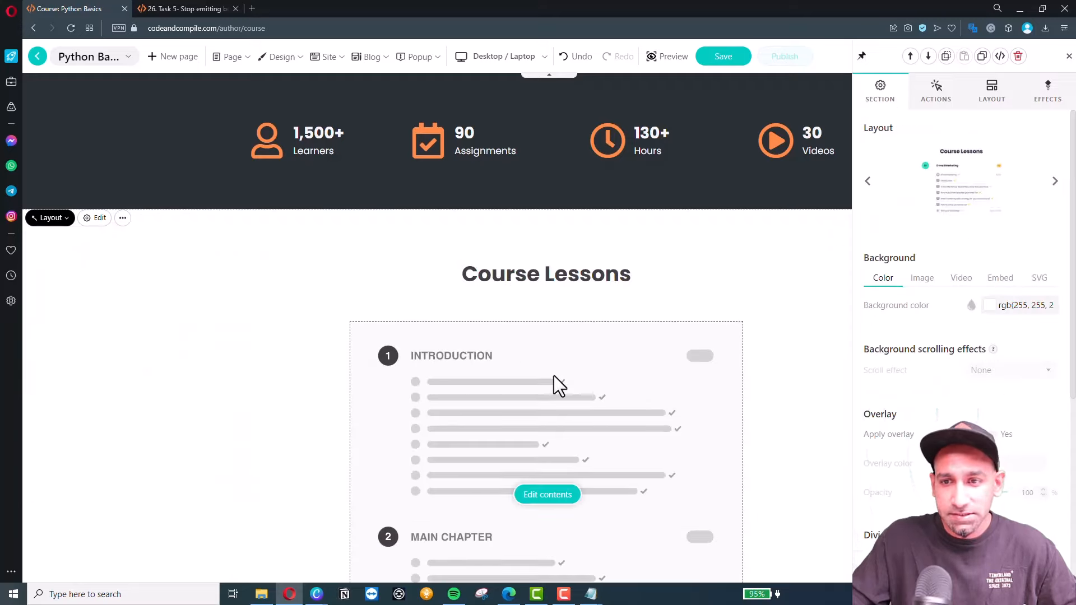
click(576, 384)
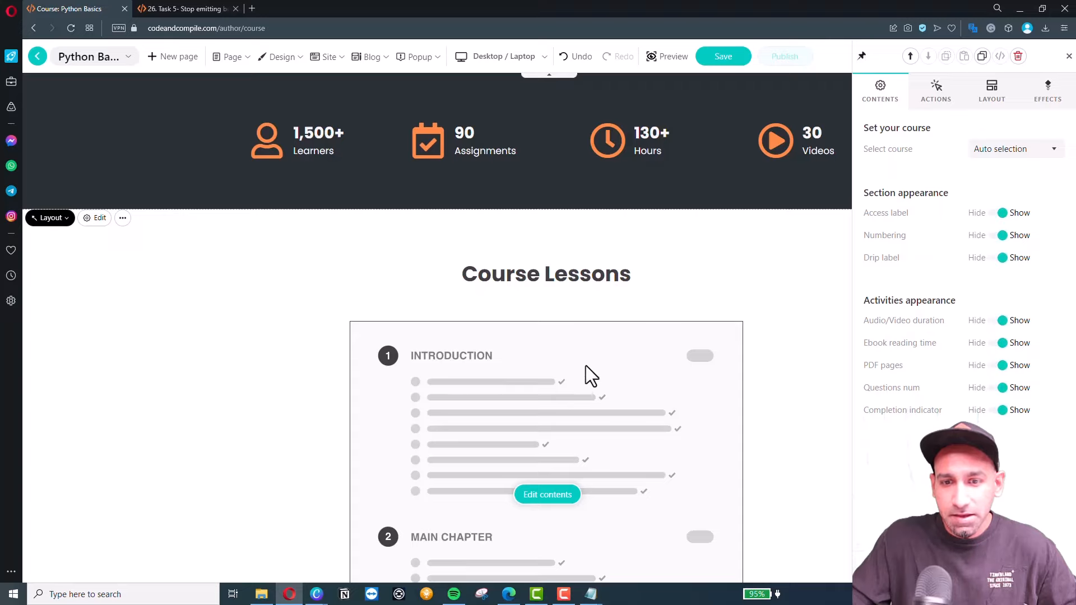
scroll(476, 319, up, 2)
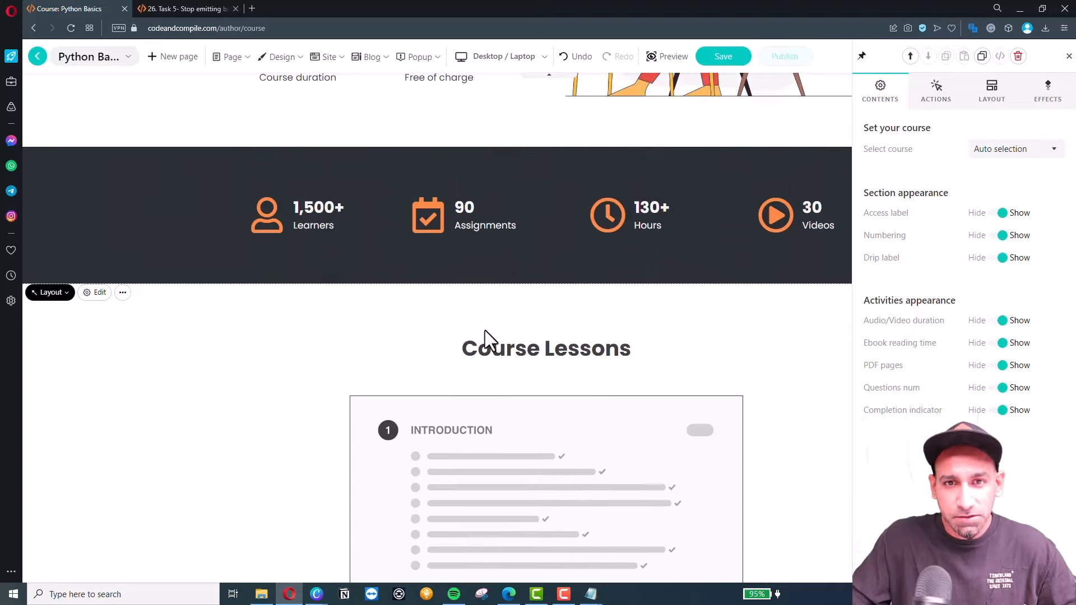
scroll(560, 269, up, 2)
scroll(588, 112, up, 1)
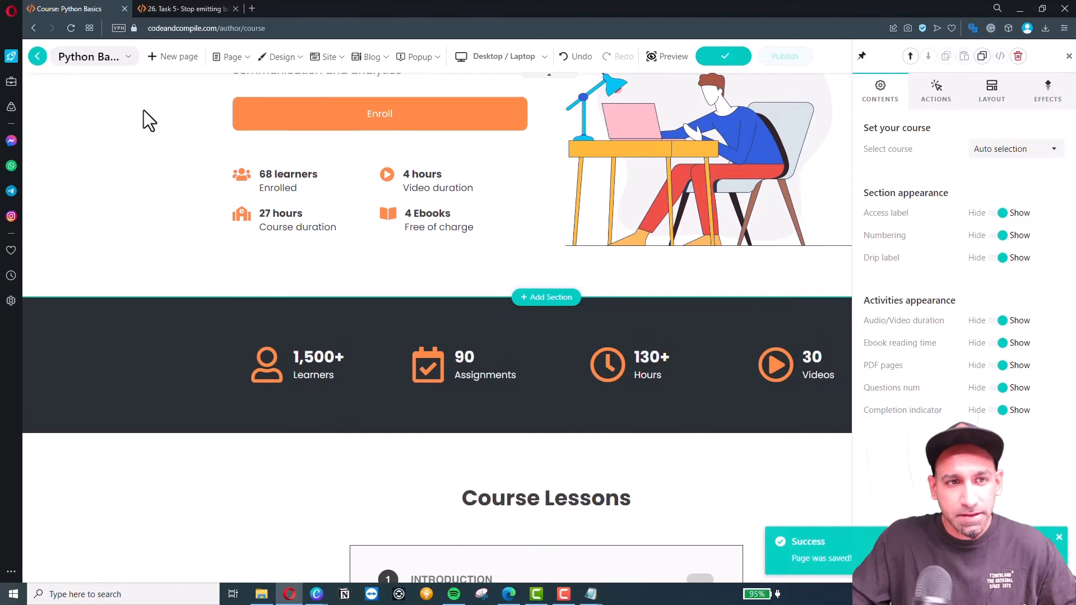
Save the landing page and set the Introduction section to Paid access in Contents.
click(37, 57)
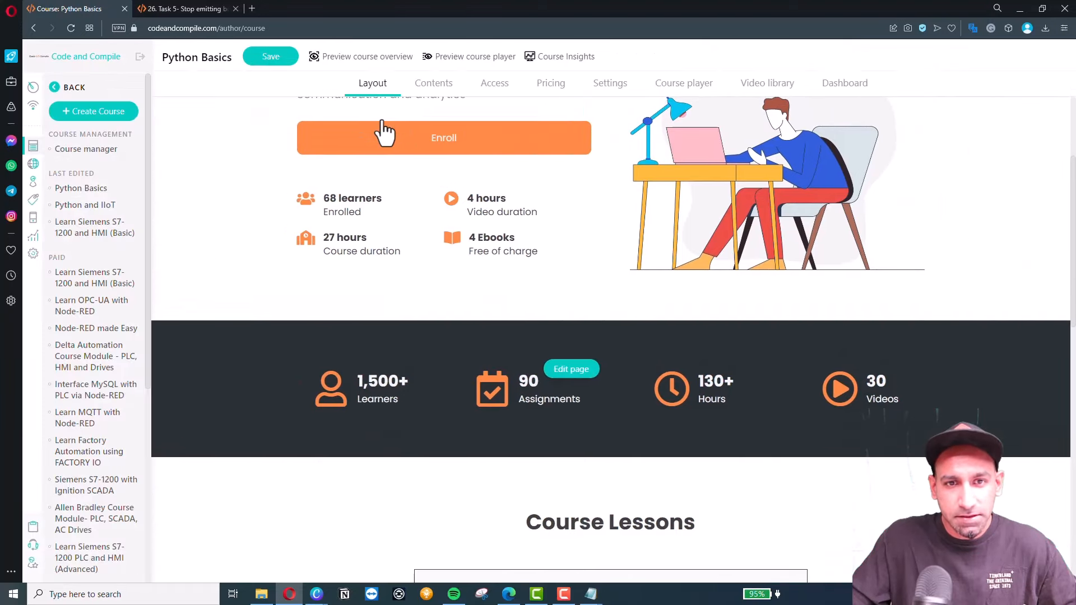
click(430, 83)
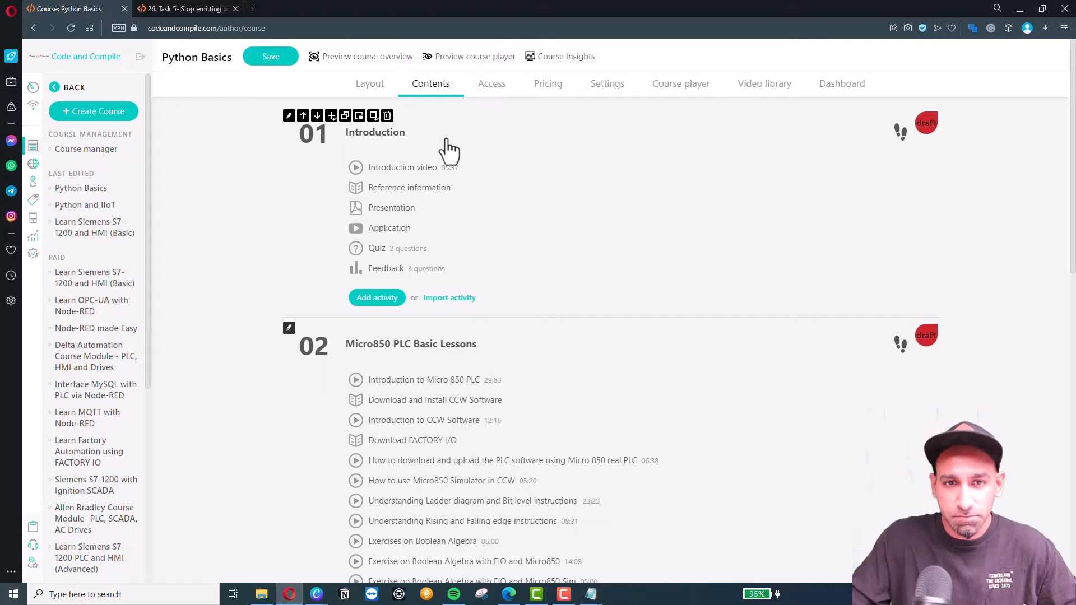
click(289, 116)
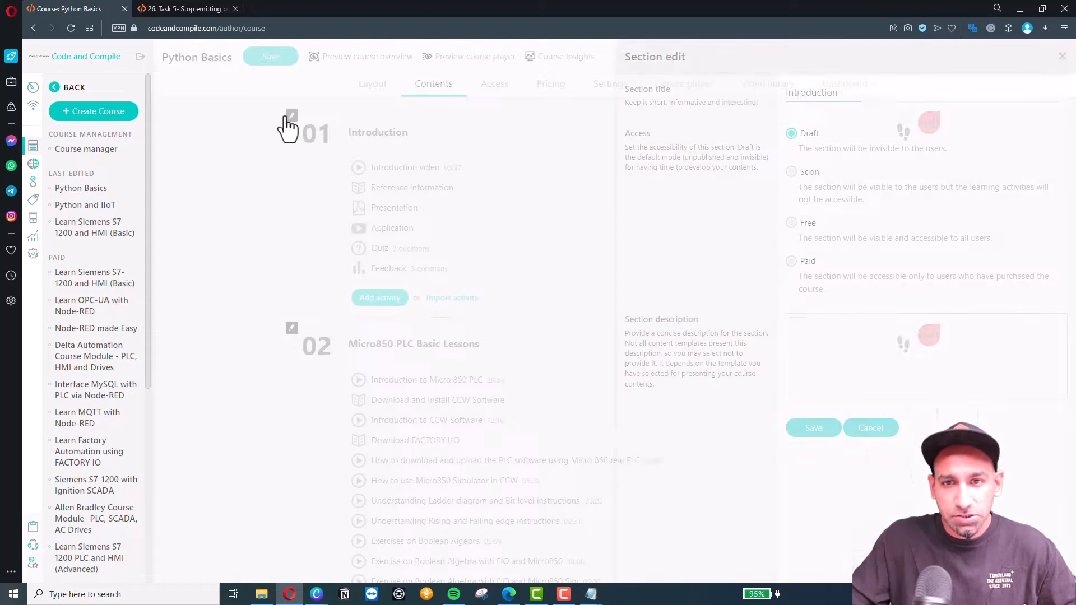
click(791, 261)
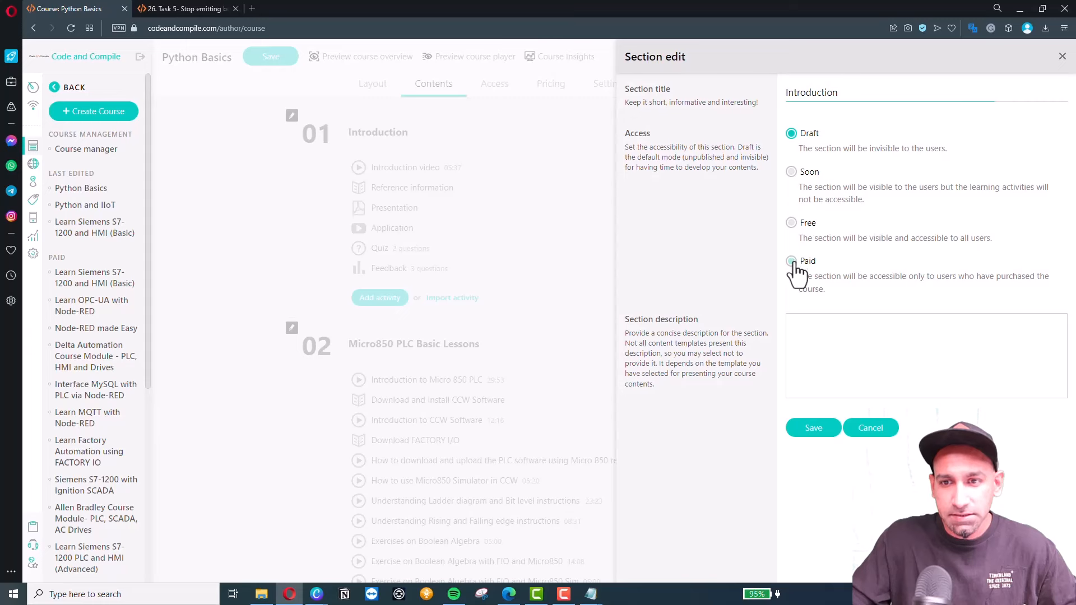
click(819, 431)
Make the Micro850 PLC Basic Lessons section paid too and save the course.
click(289, 328)
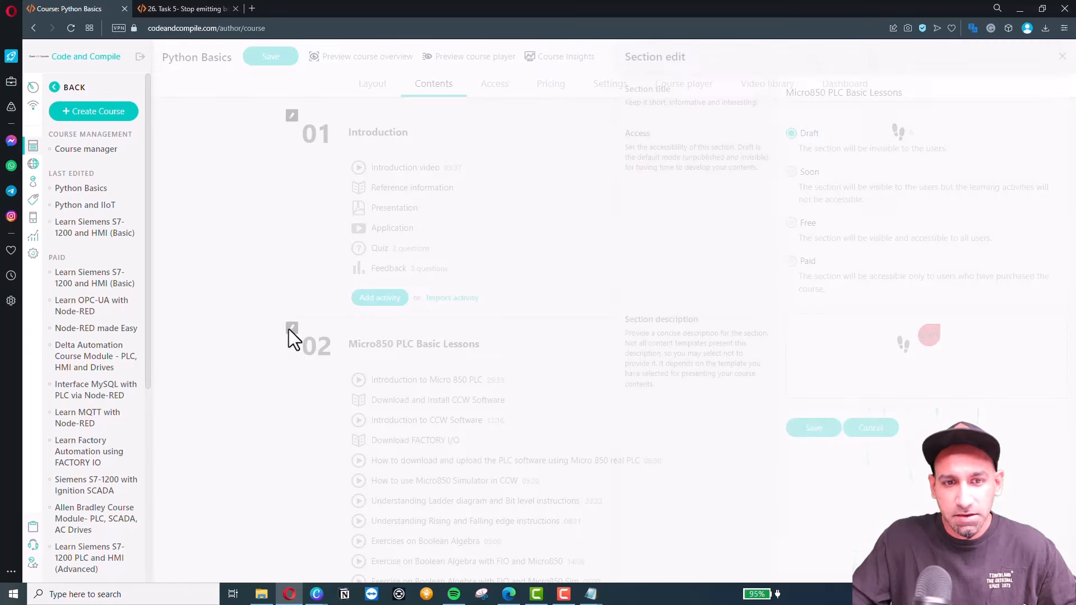
click(811, 427)
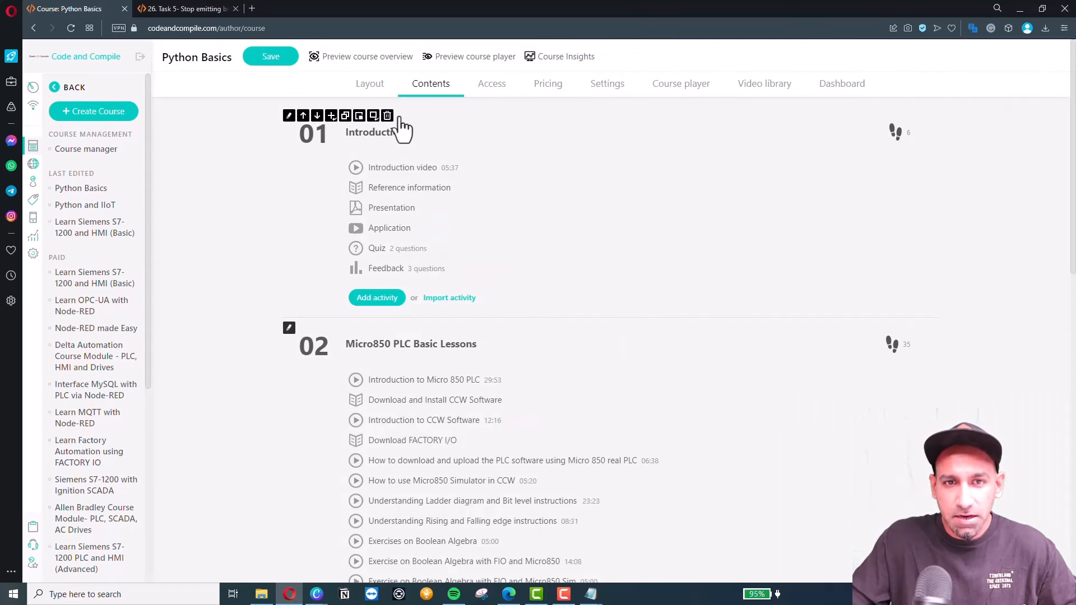
click(274, 57)
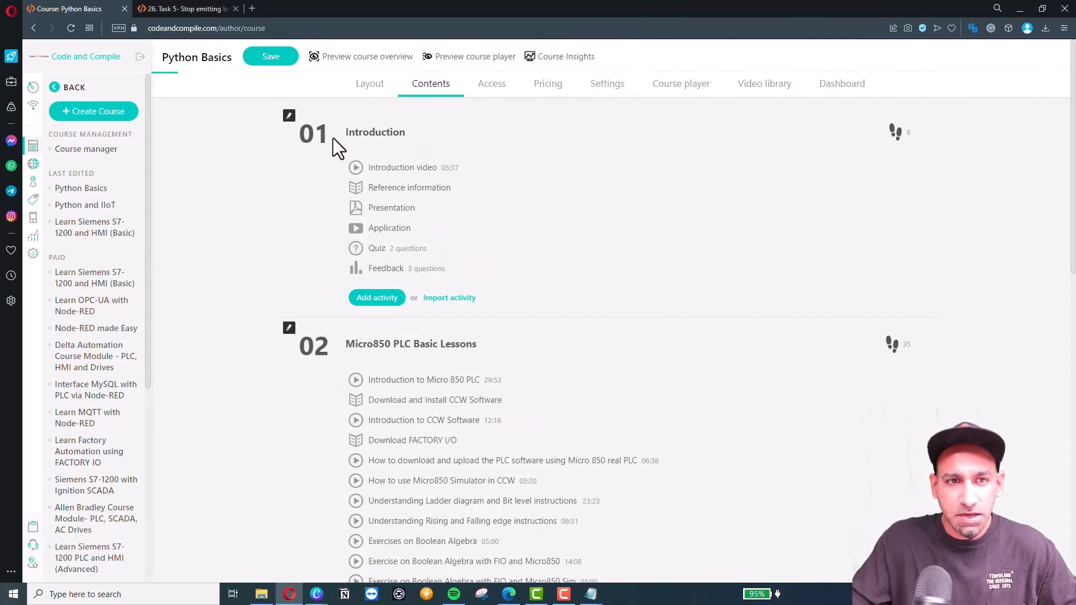
Reopen the Python Basics landing page in the page builder and scroll through the Course Lessons list.
click(368, 85)
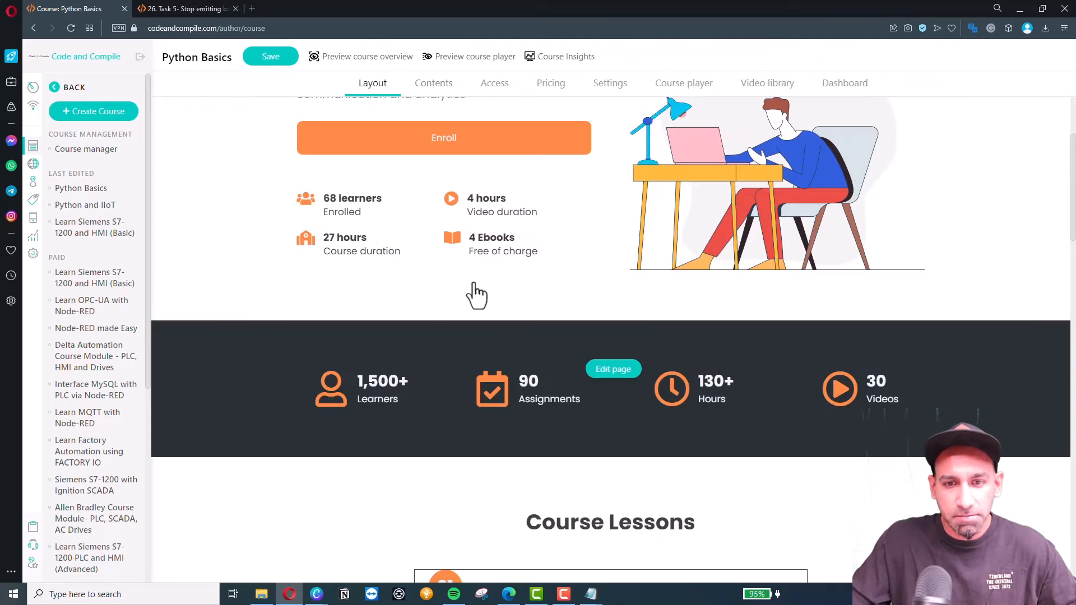
click(608, 370)
scroll(580, 356, down, 5)
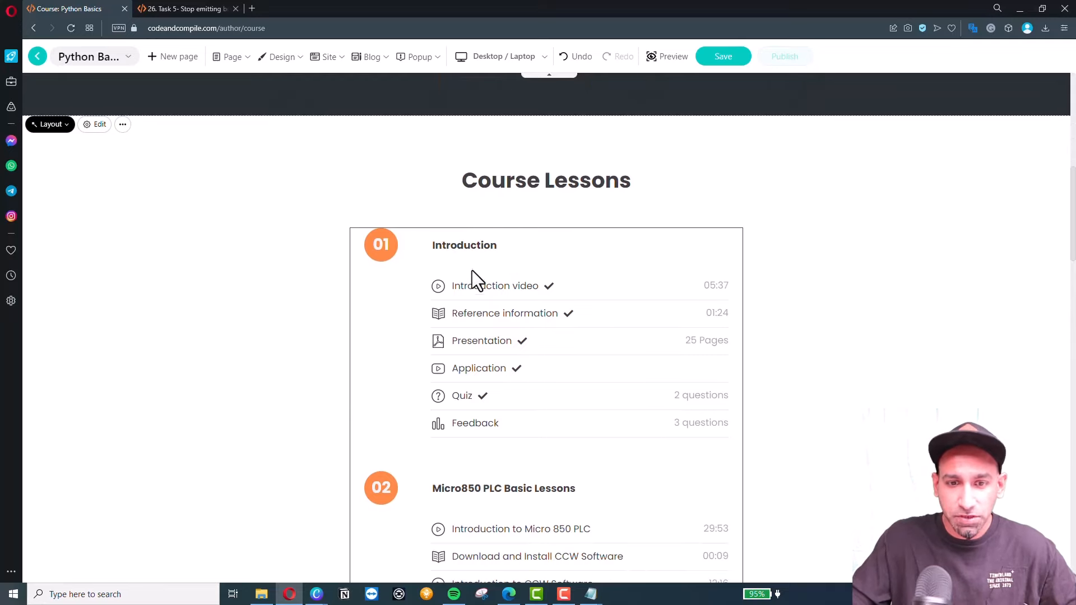
scroll(474, 275, down, 8)
scroll(488, 321, down, 2)
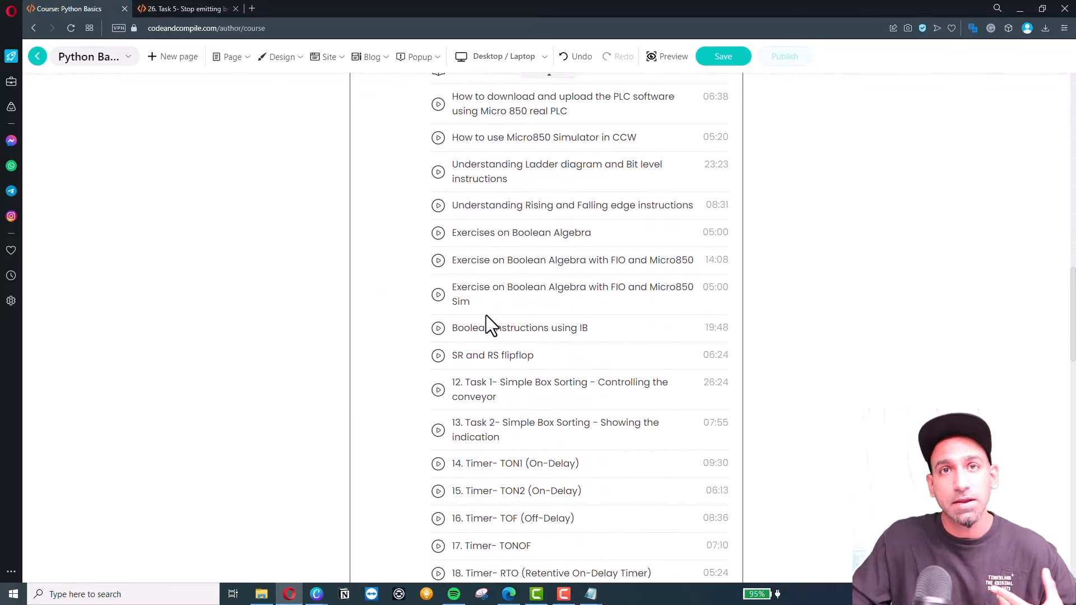
scroll(486, 315, up, 10)
scroll(489, 307, down, 1)
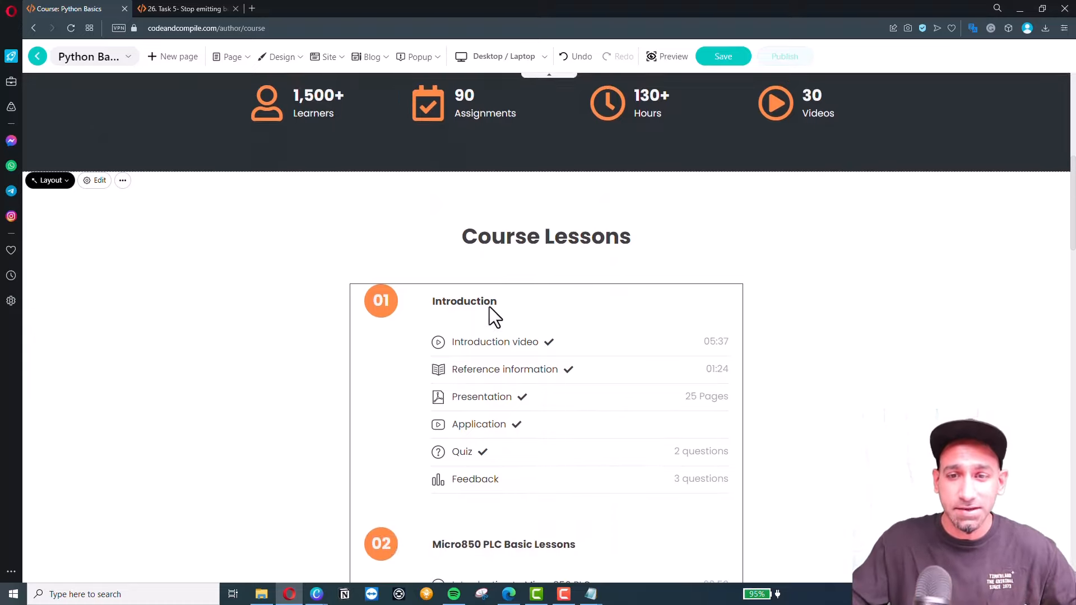
scroll(649, 272, down, 3)
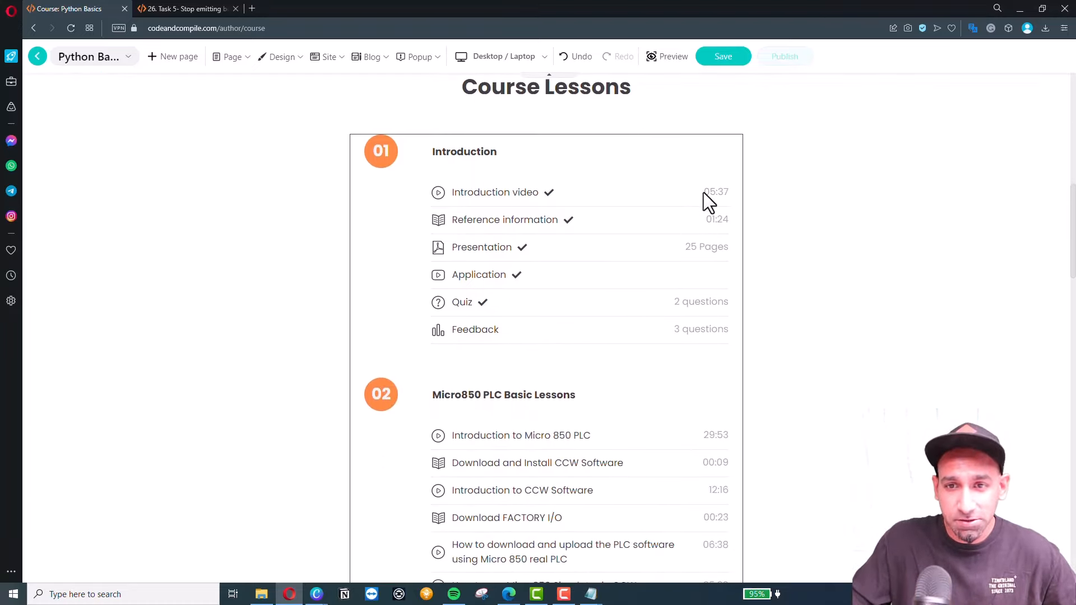
scroll(671, 337, down, 20)
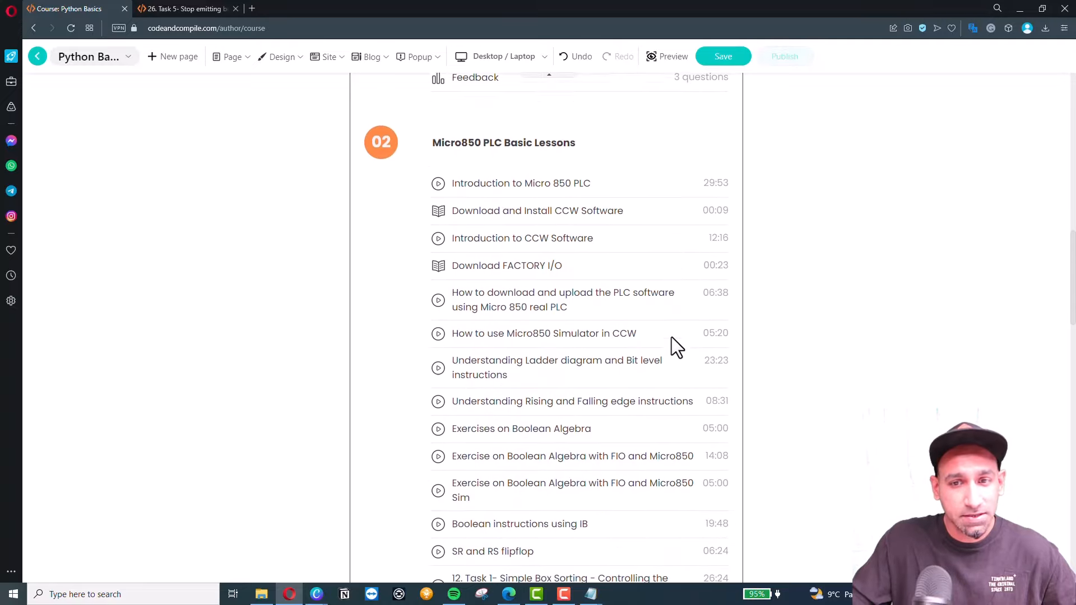
scroll(670, 334, up, 20)
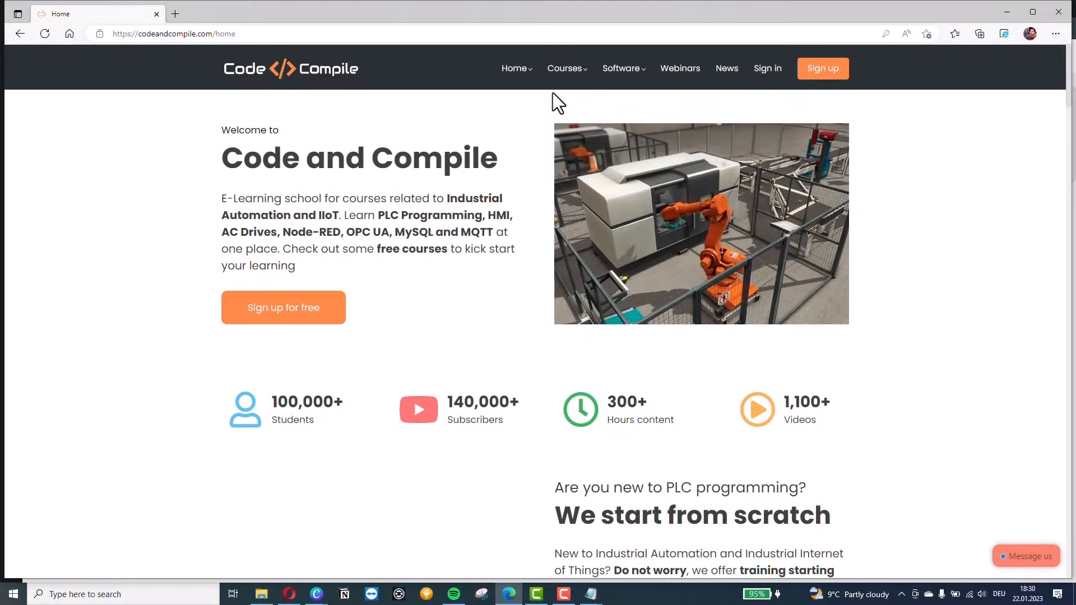
Open the Micro850 PLC course page from Courses > All courses on the school site.
mouse_move(572, 82)
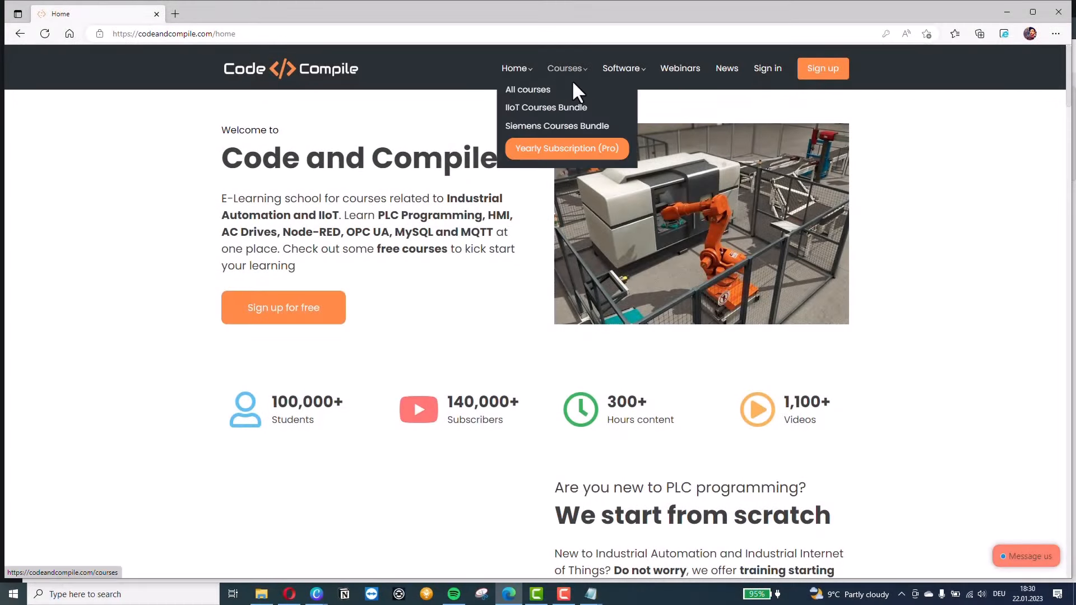
click(541, 96)
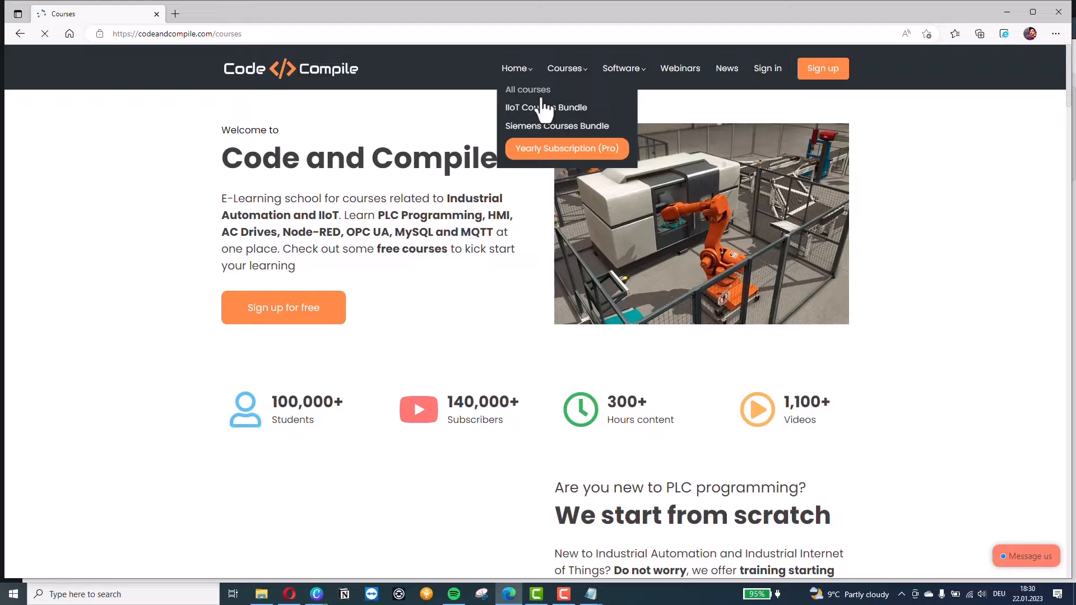
scroll(445, 196, down, 5)
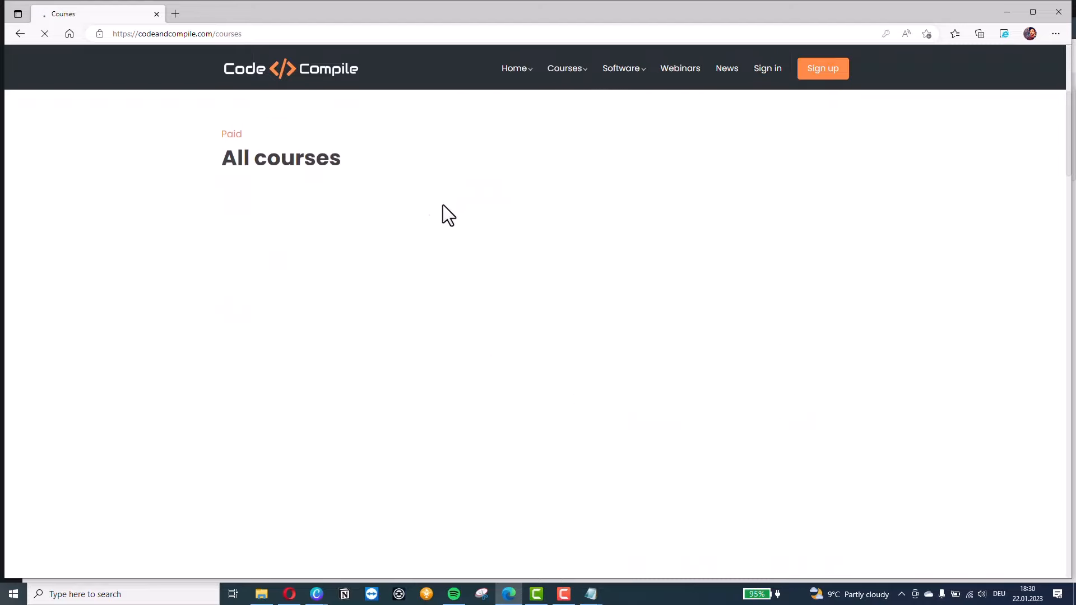
scroll(443, 204, down, 1)
scroll(167, 236, down, 3)
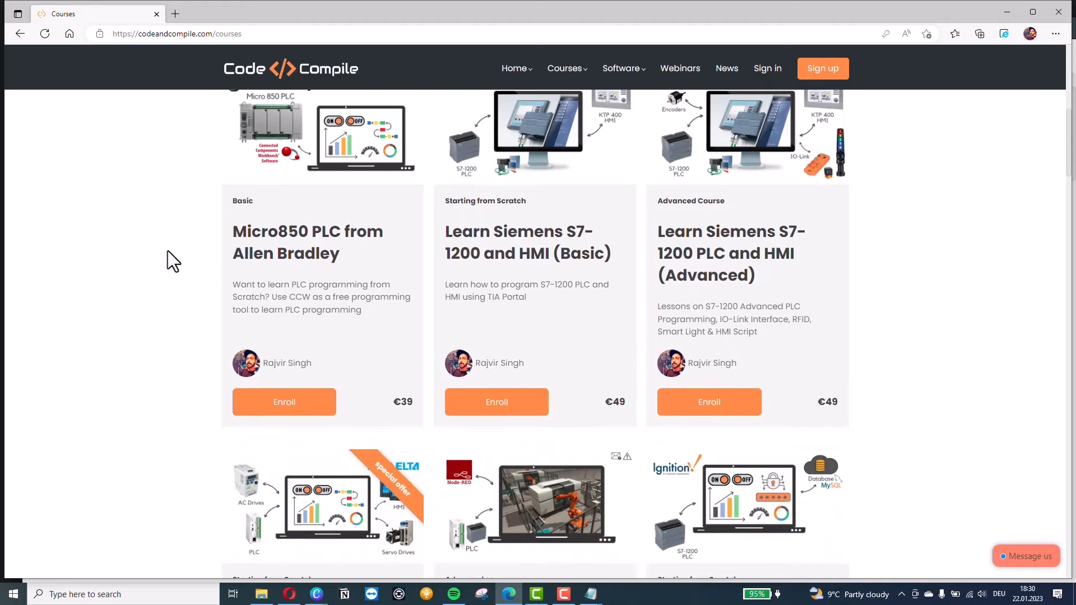
click(297, 247)
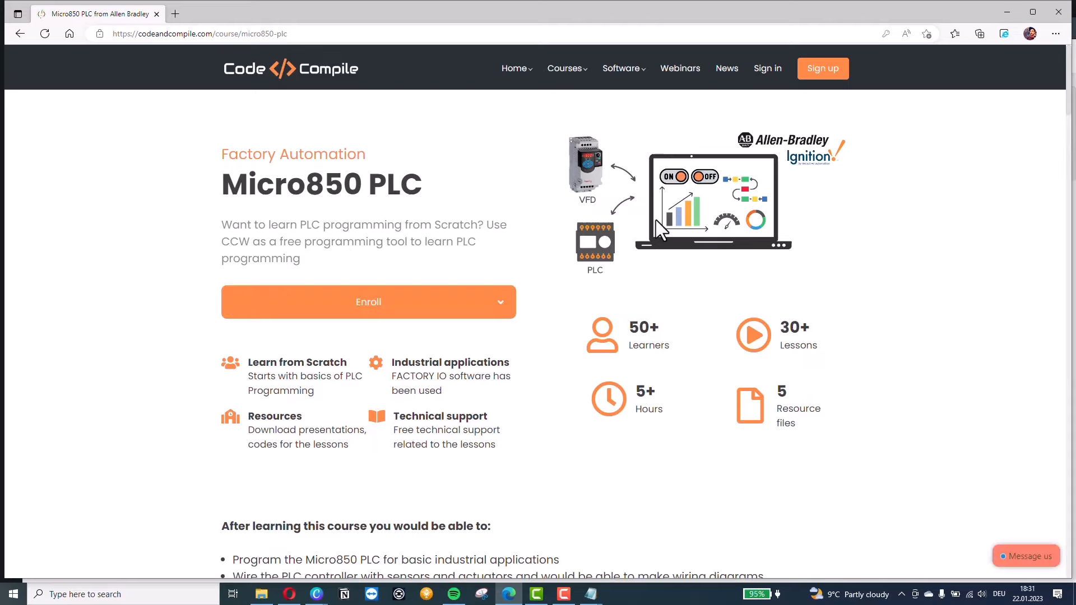
Launch the #1 Introduction video from the Course preview section.
scroll(615, 219, down, 2)
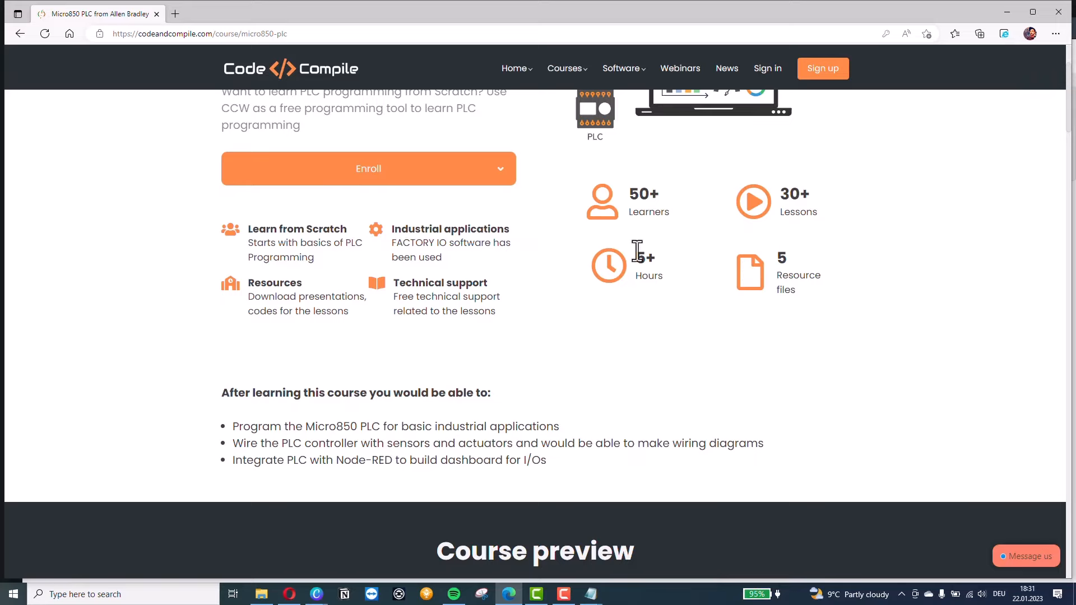
scroll(638, 251, up, 1)
scroll(363, 224, down, 3)
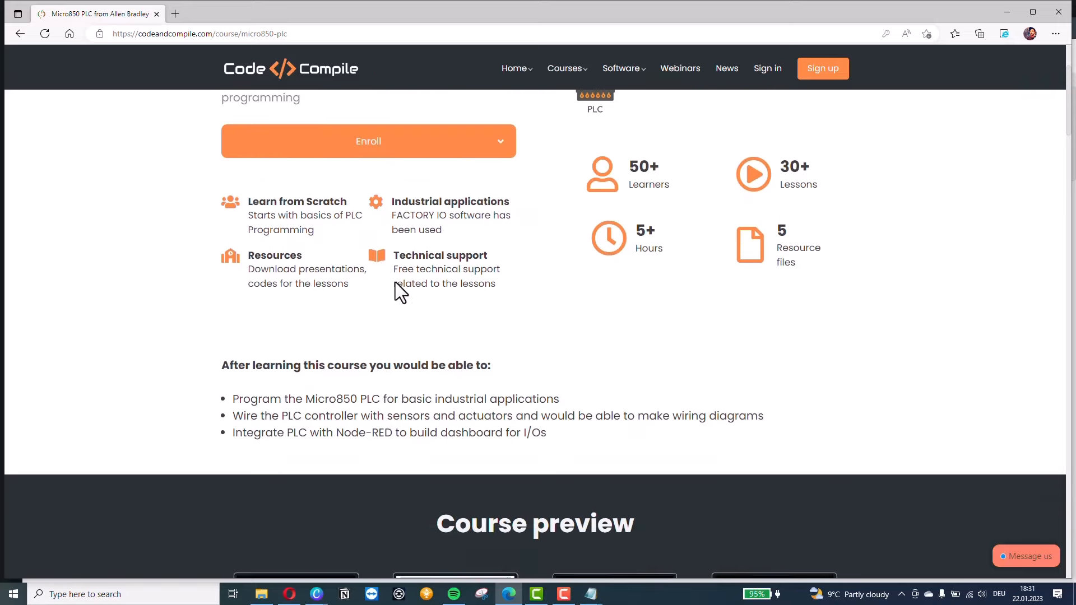
scroll(379, 256, down, 3)
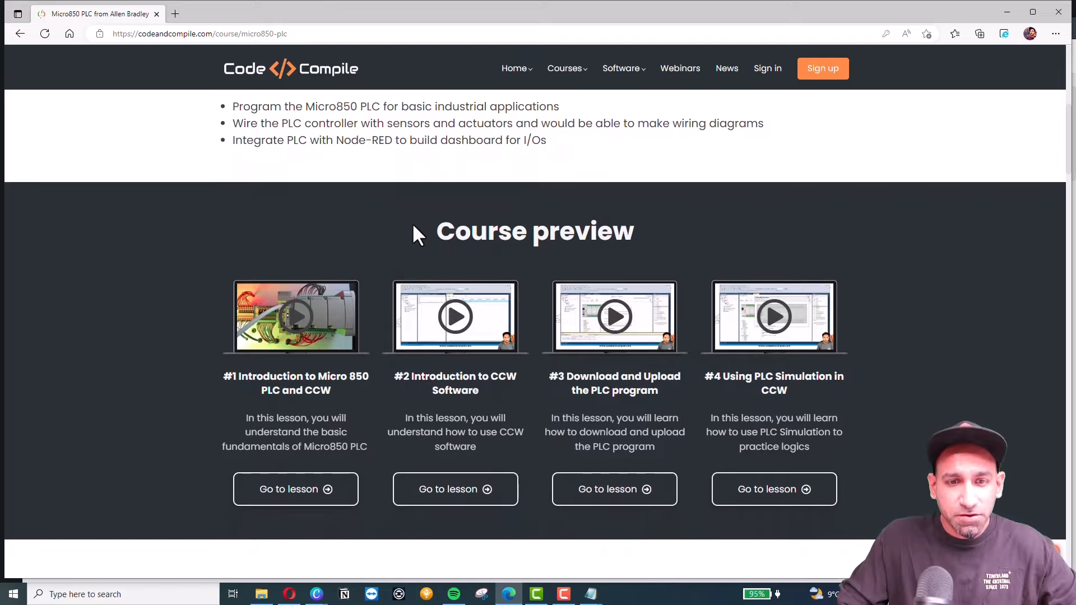
scroll(403, 227, down, 1)
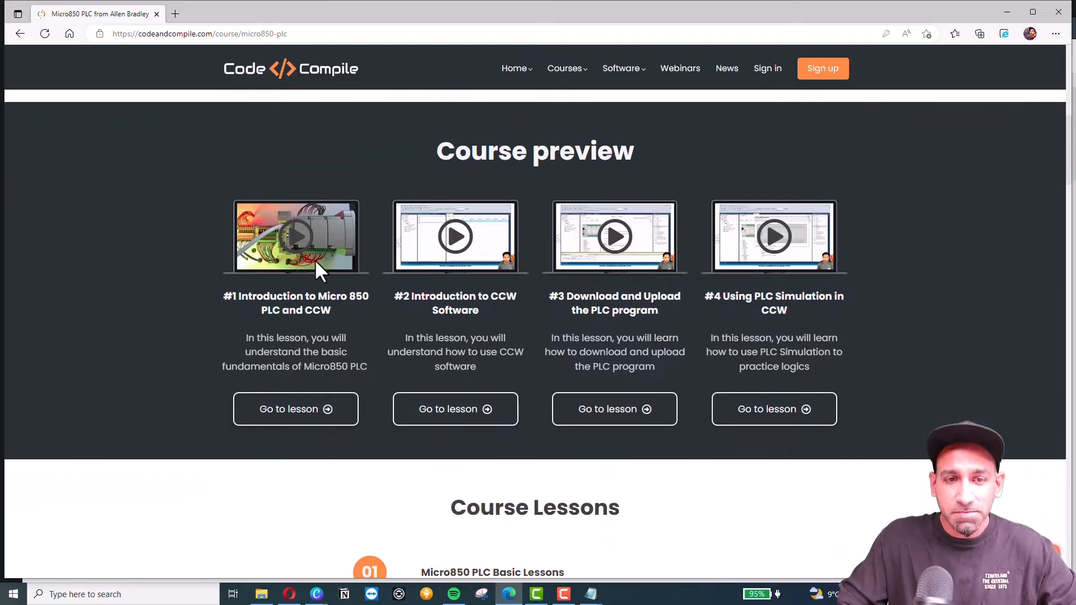
click(297, 242)
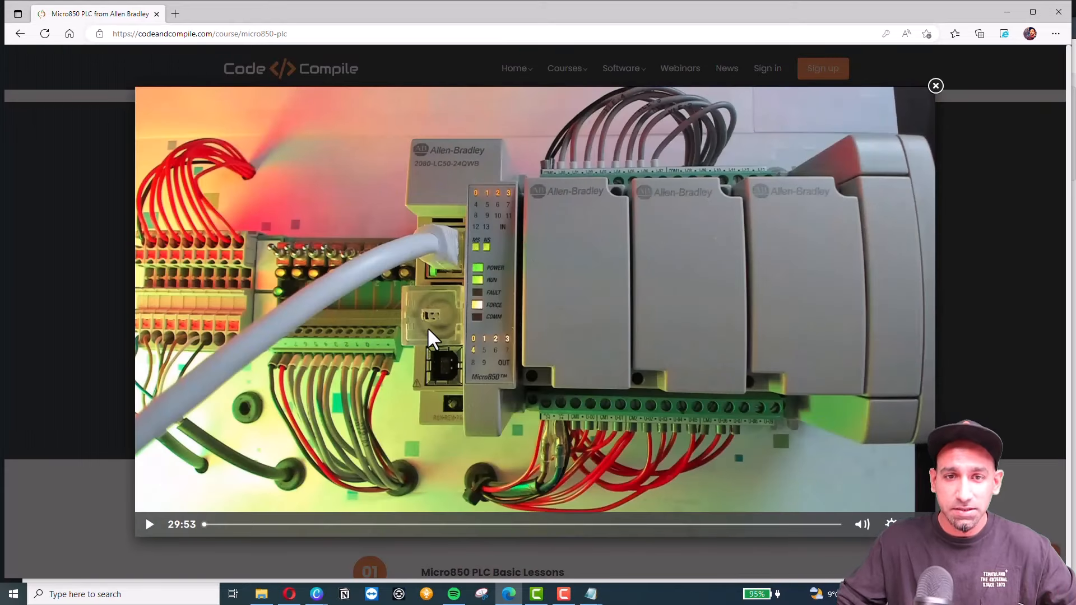
Play the Micro850 preview video muted, skip ahead twice on the timeline, then close the player.
click(149, 524)
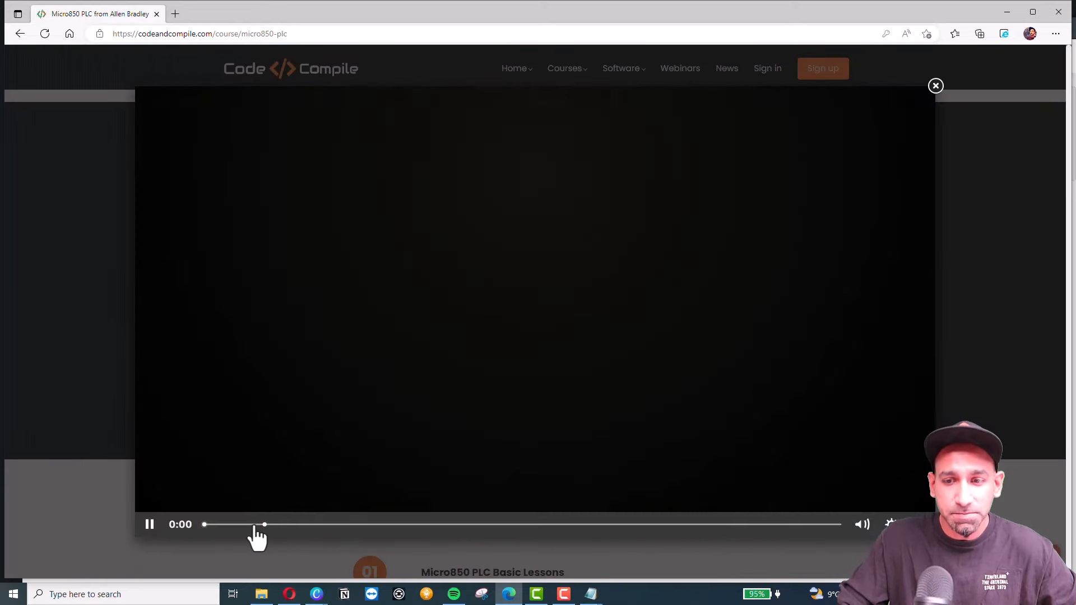
click(862, 527)
click(338, 524)
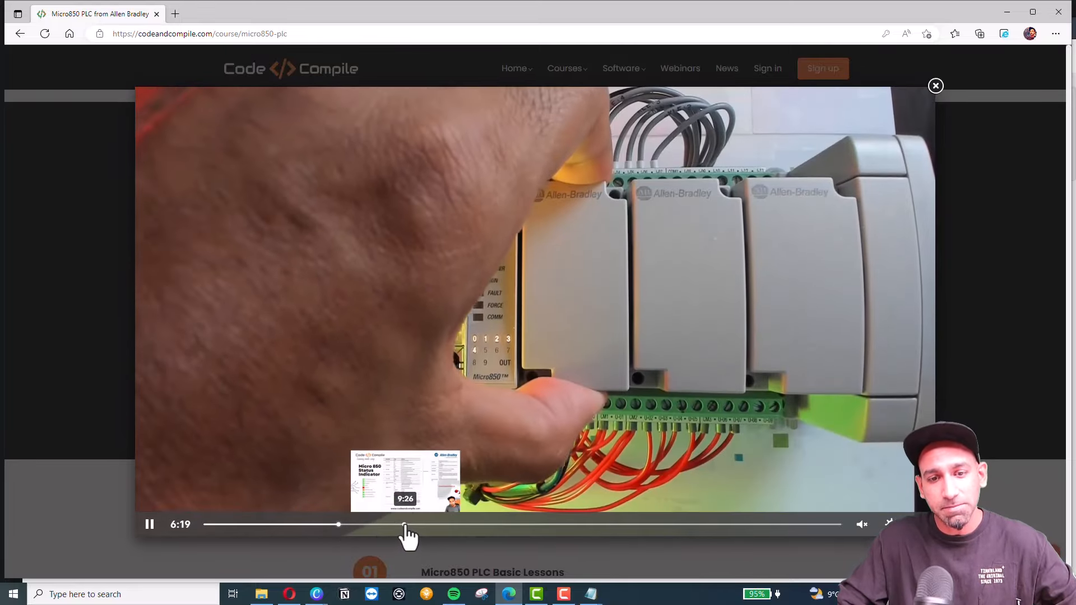
click(429, 525)
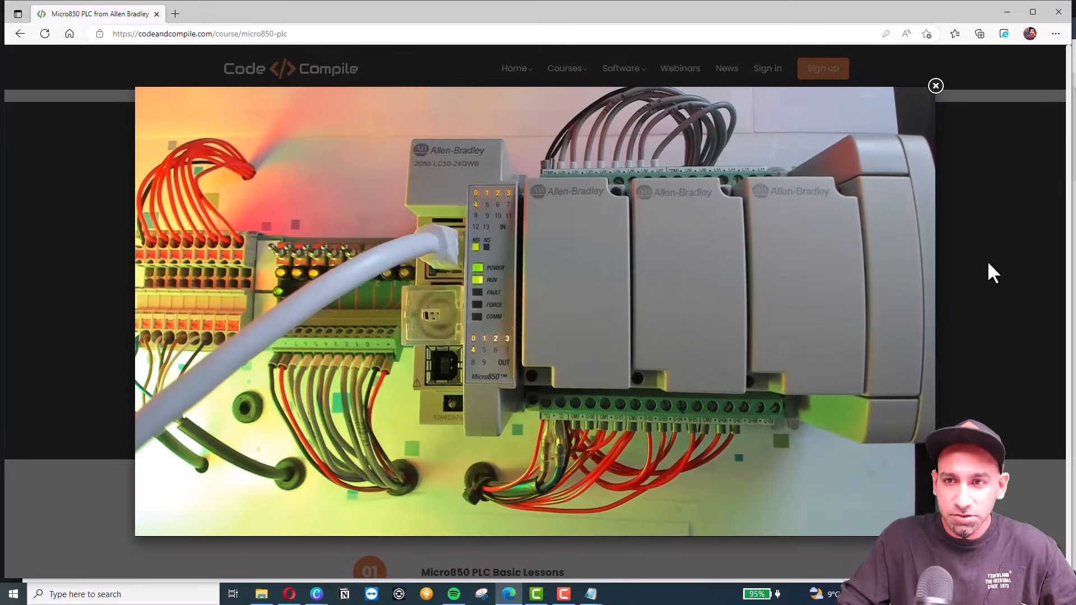
click(935, 85)
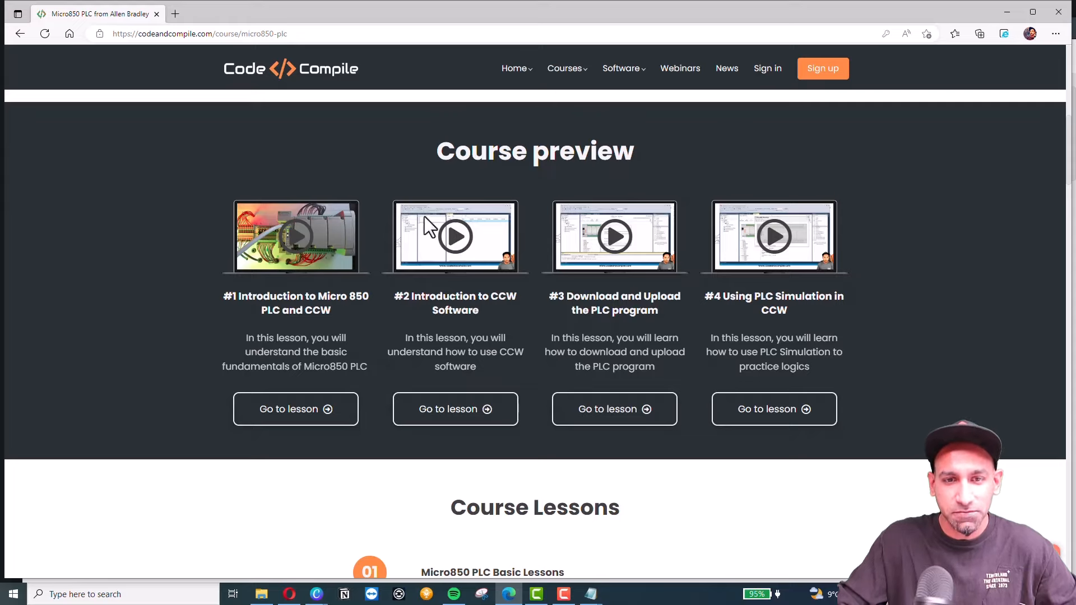
scroll(647, 363, down, 6)
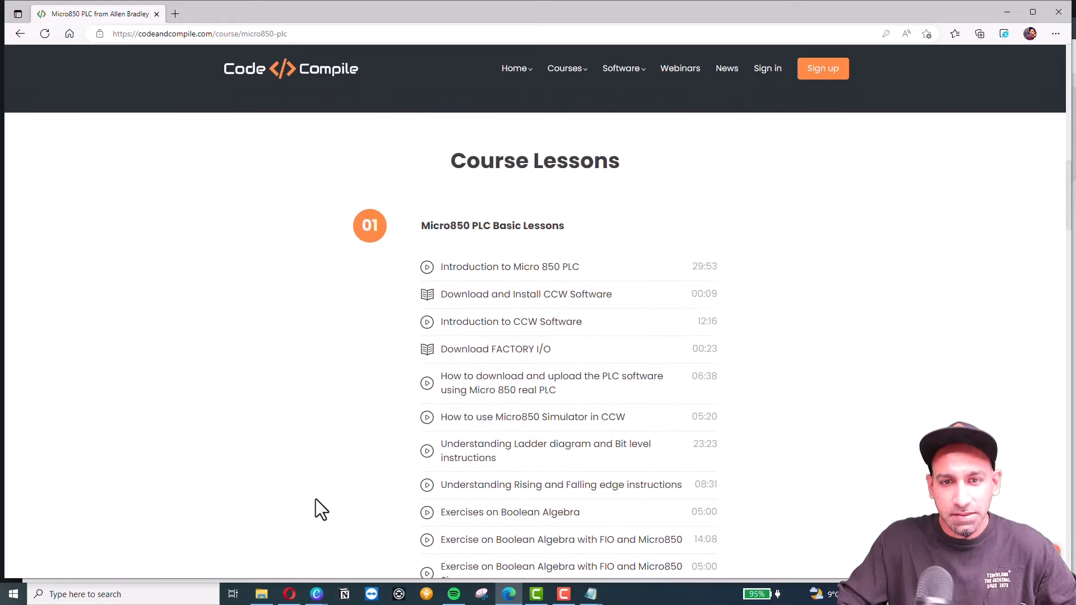
scroll(422, 205, down, 20)
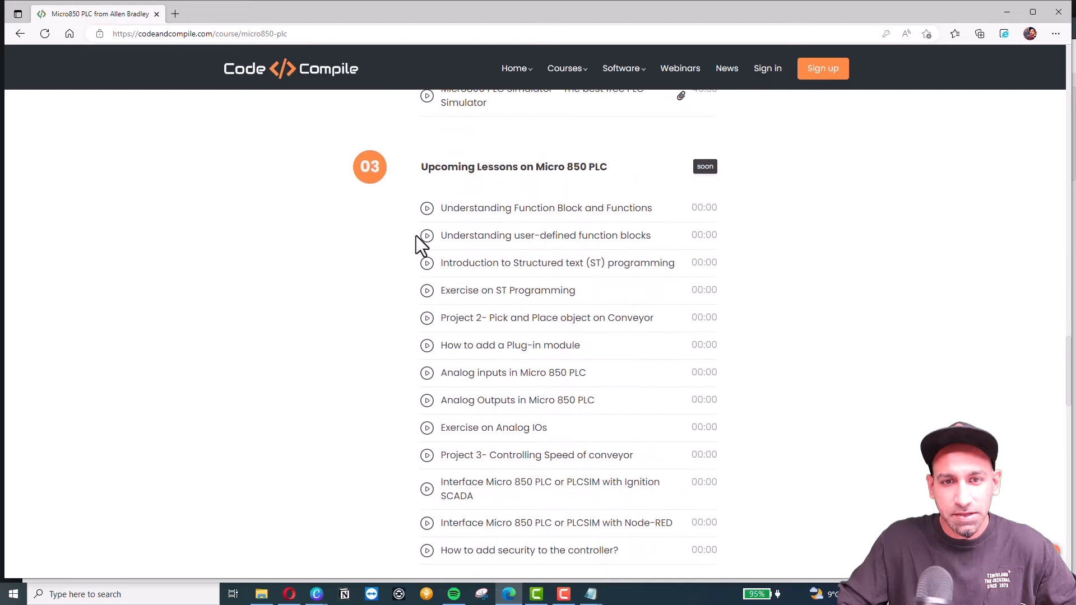
scroll(415, 236, down, 8)
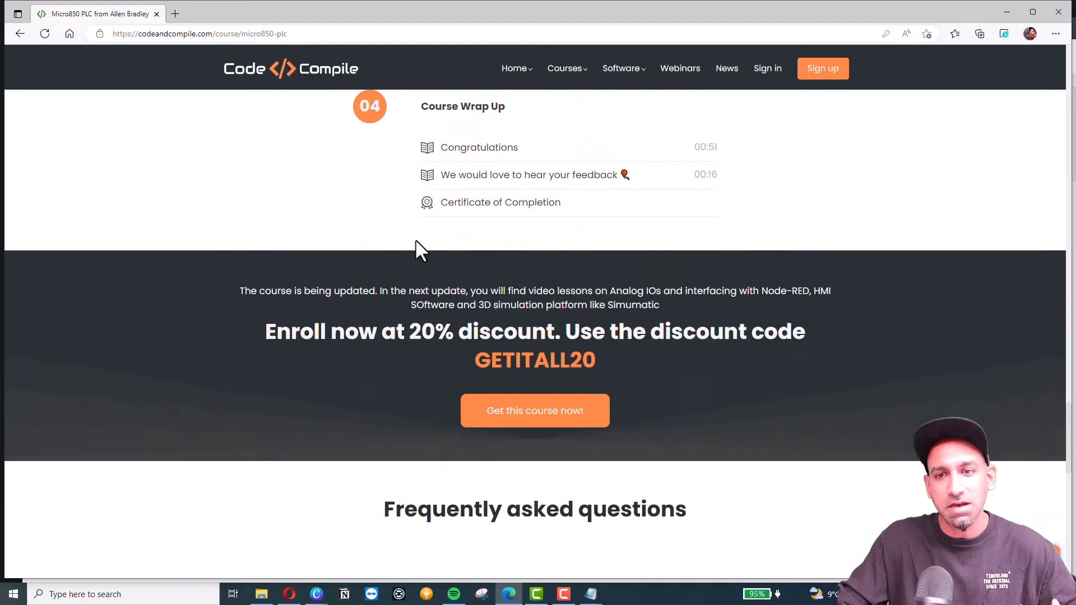
scroll(415, 238, down, 1)
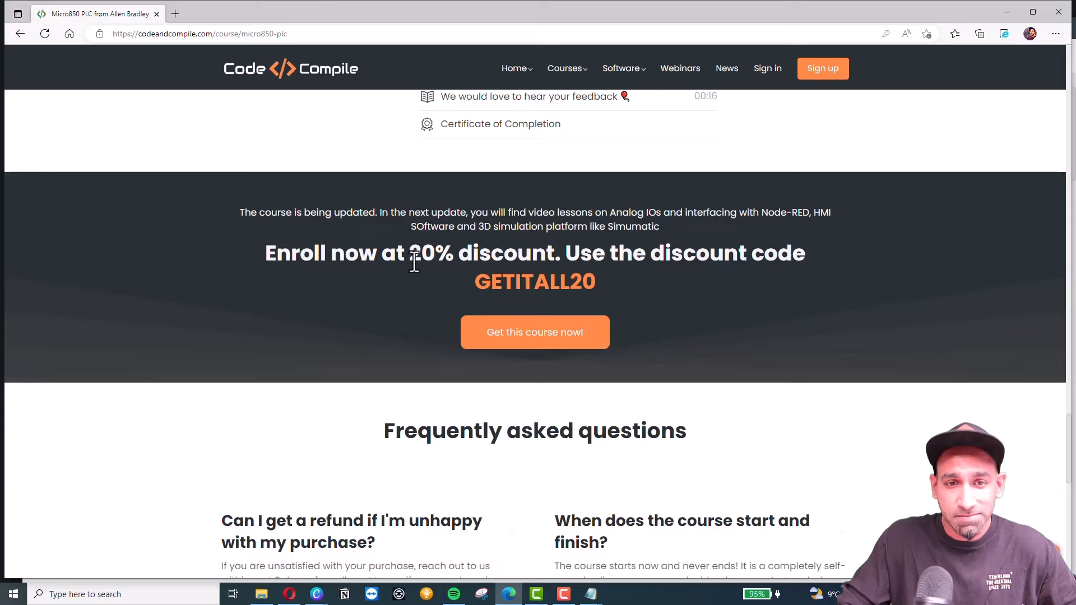
drag(349, 255, 805, 258)
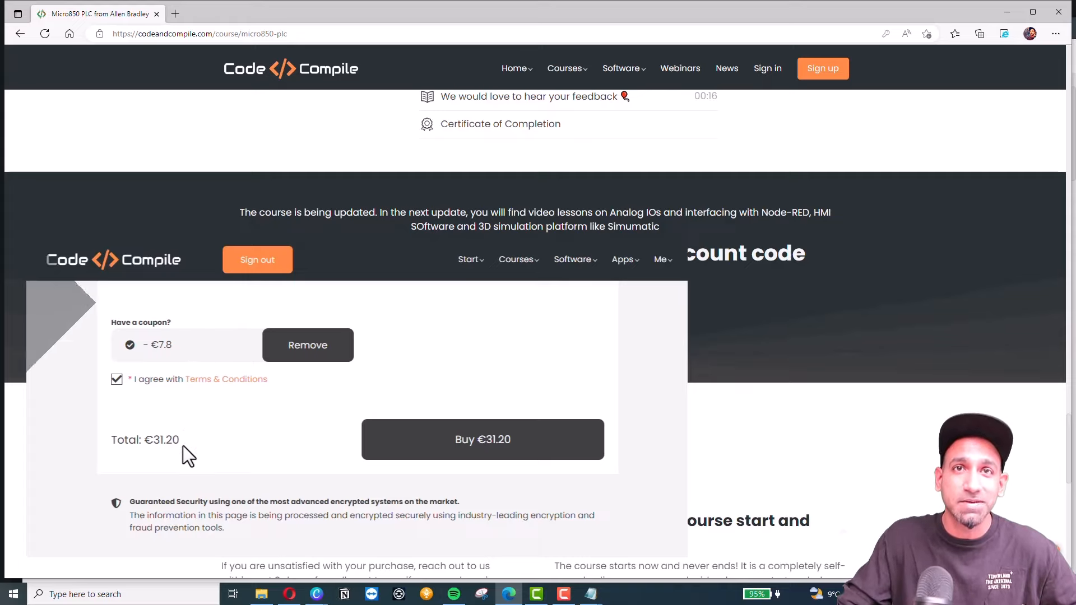
scroll(526, 331, down, 5)
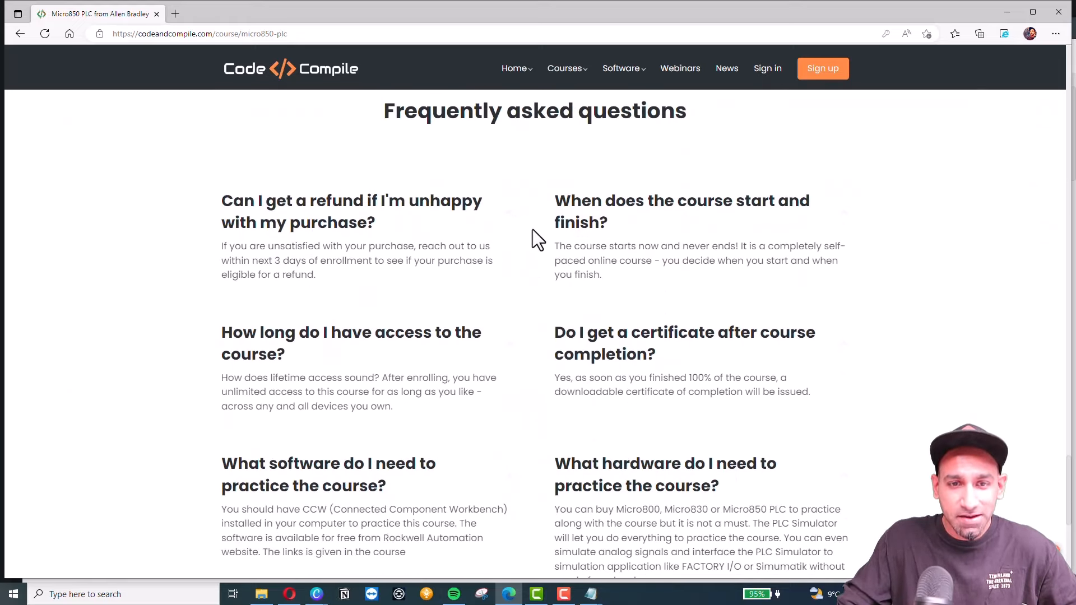
scroll(532, 231, up, 1)
scroll(484, 189, down, 2)
scroll(571, 222, up, 1)
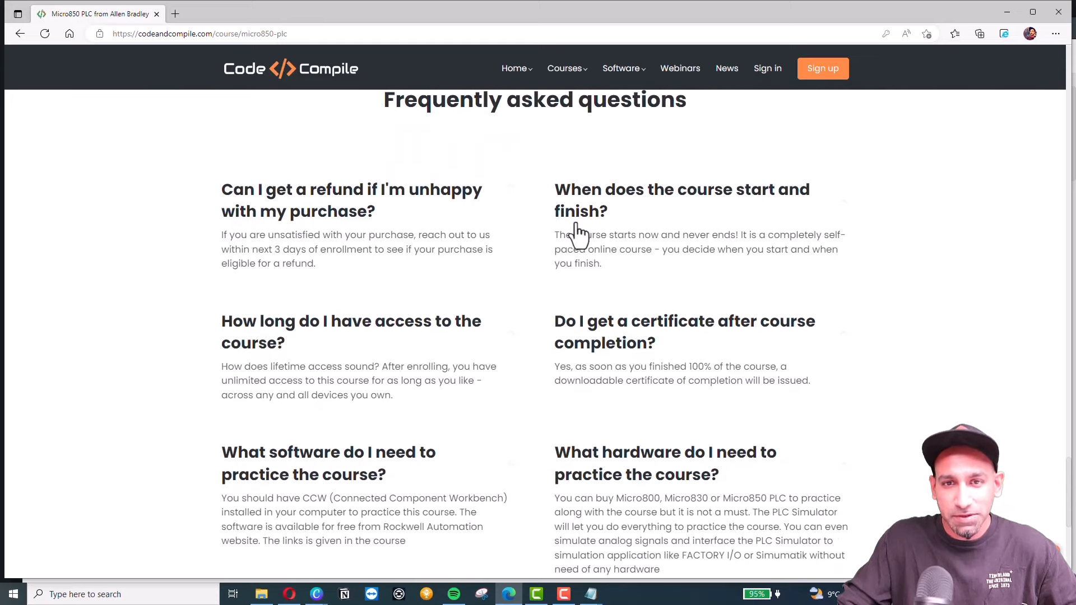
scroll(538, 191, up, 1)
scroll(478, 211, down, 1)
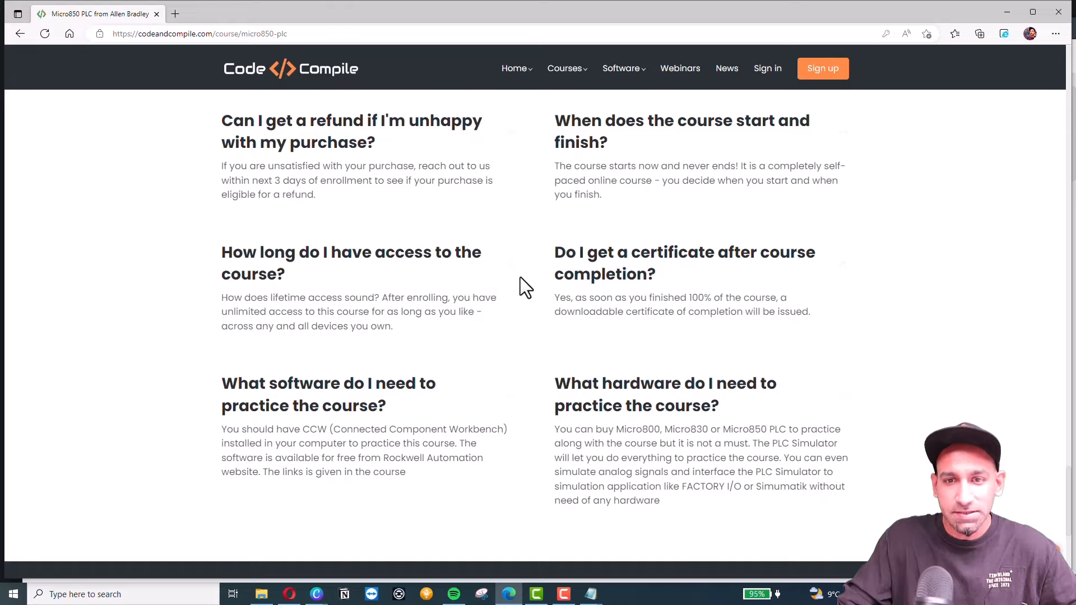
scroll(521, 286, down, 1)
scroll(518, 264, down, 3)
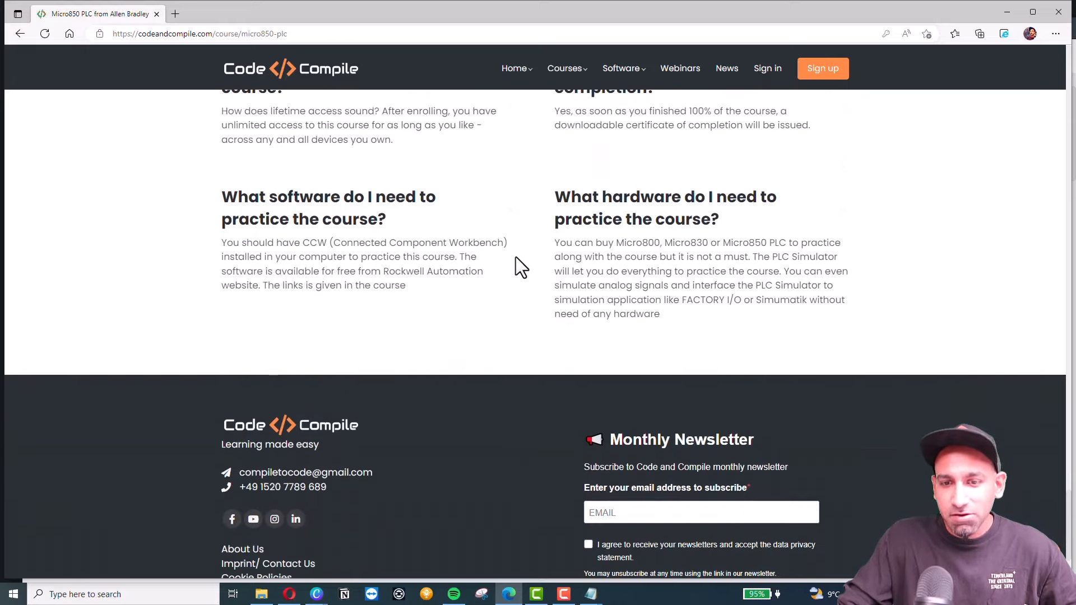
scroll(499, 274, up, 2)
scroll(492, 264, up, 20)
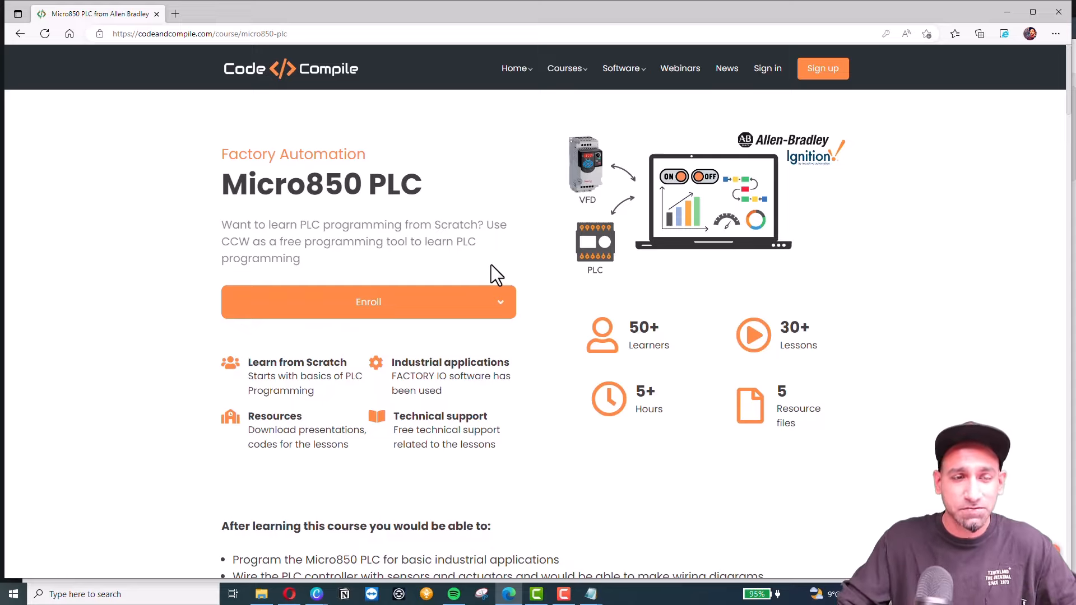
click(1007, 13)
scroll(377, 395, down, 5)
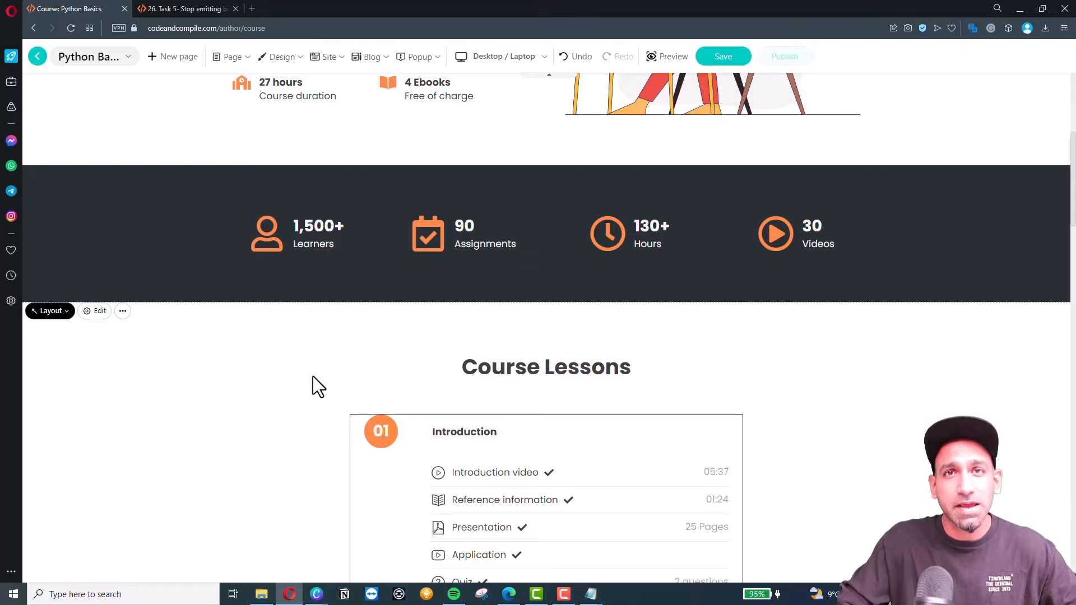
scroll(313, 387, down, 2)
scroll(312, 387, up, 1)
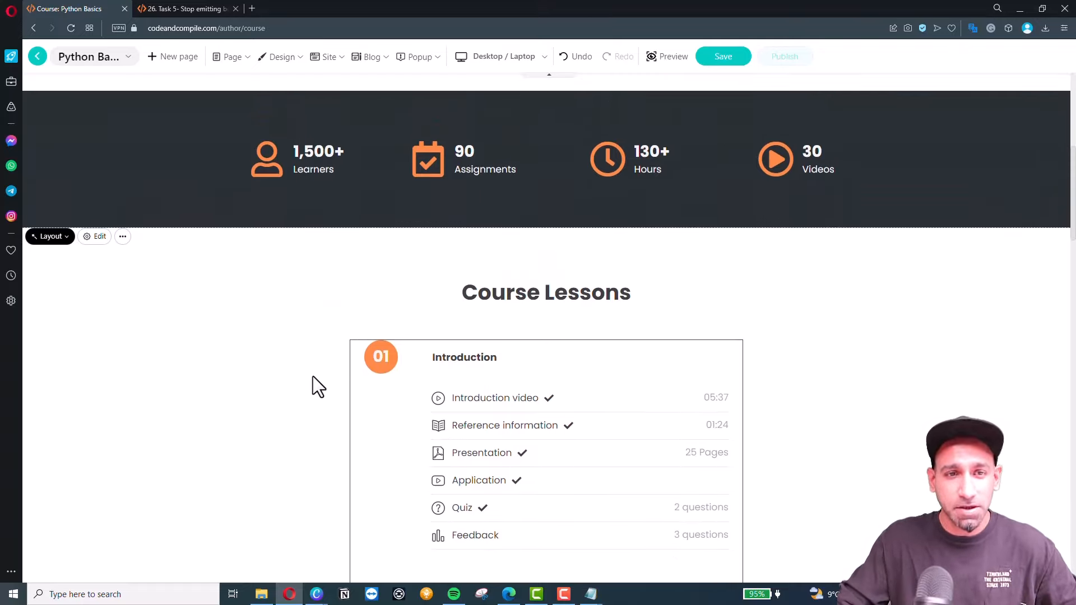
scroll(295, 385, up, 5)
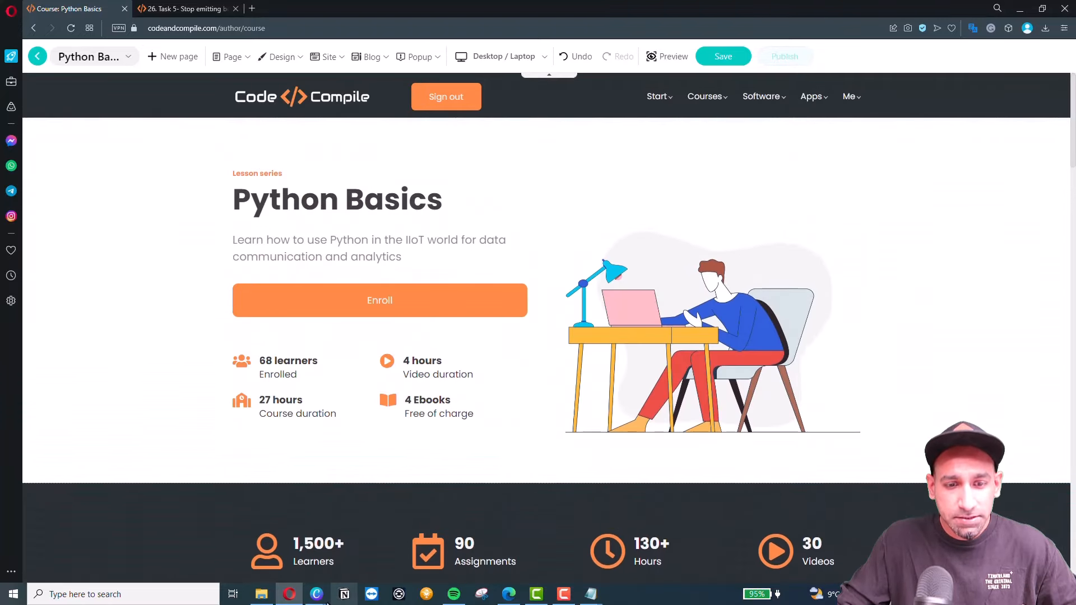
mouse_move(315, 592)
click(367, 549)
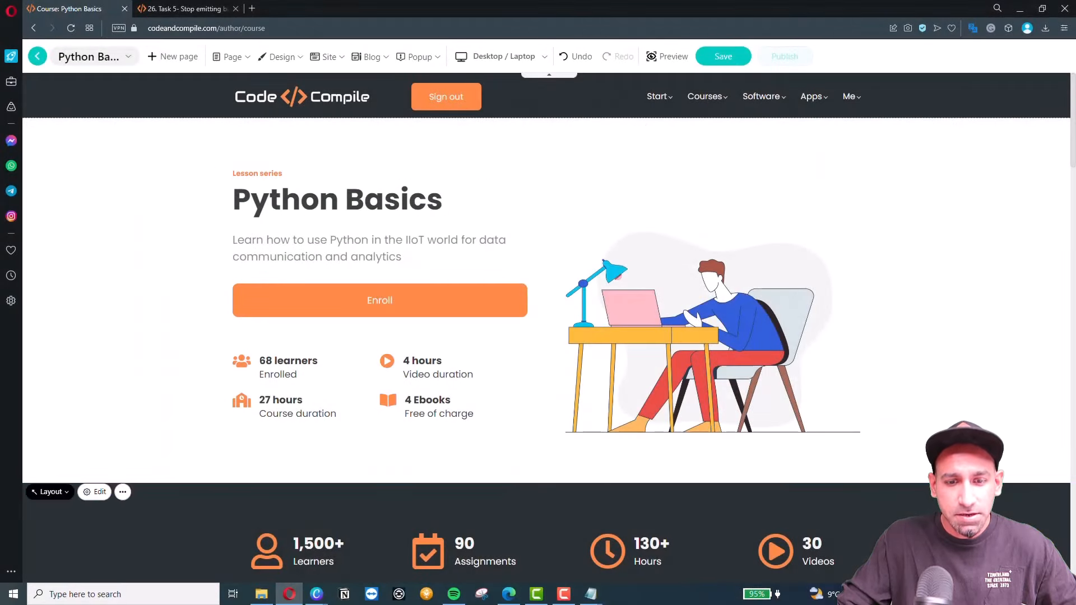
click(508, 594)
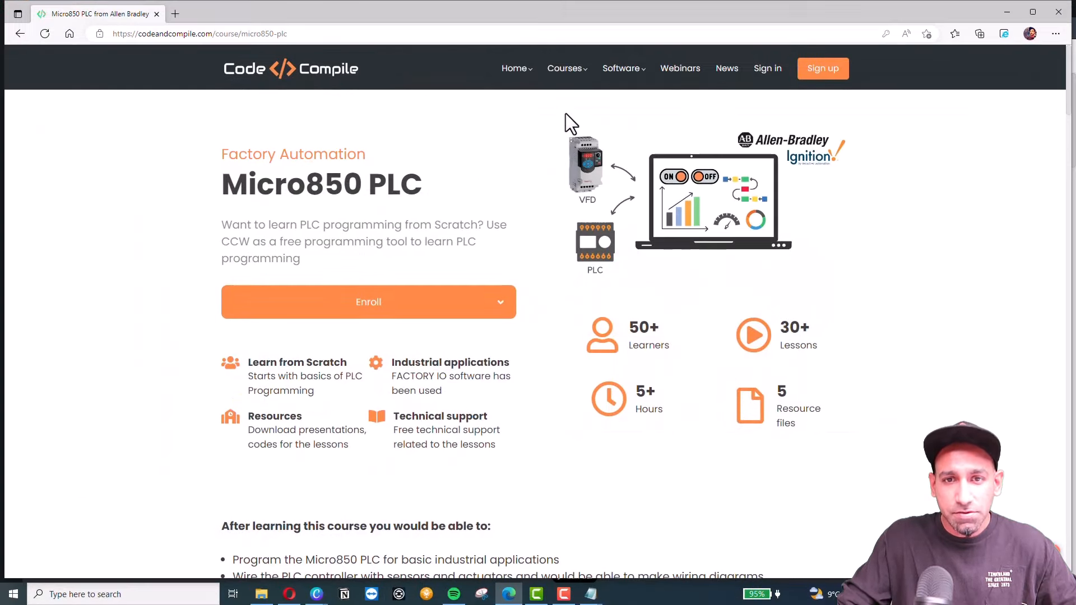
Open the Node-RED made Easy course page from the IIoT Courses Bundle.
mouse_move(566, 70)
click(543, 110)
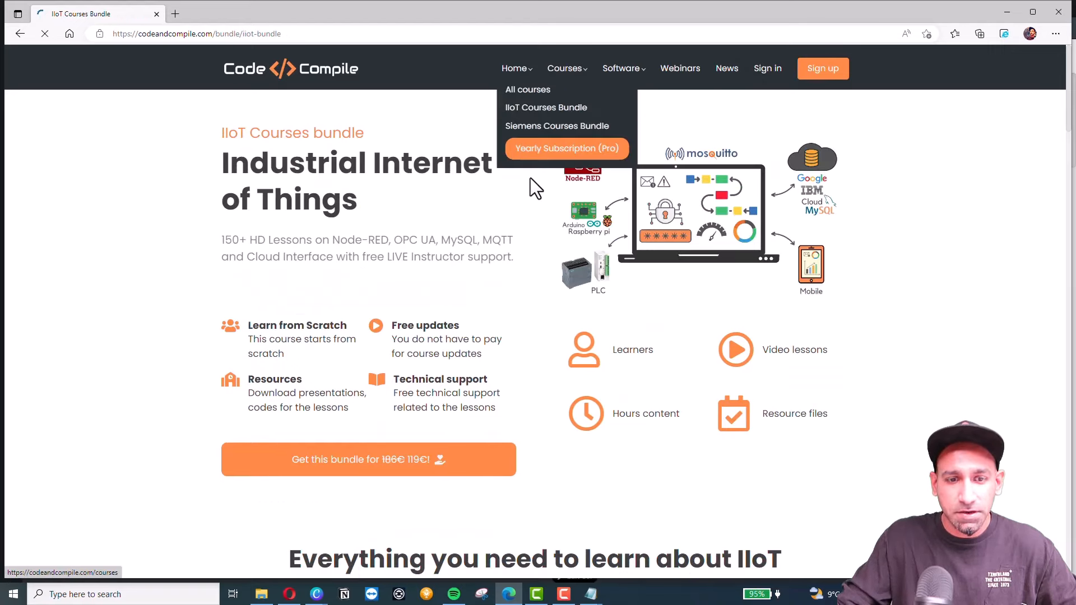
scroll(352, 363, down, 5)
scroll(351, 363, down, 10)
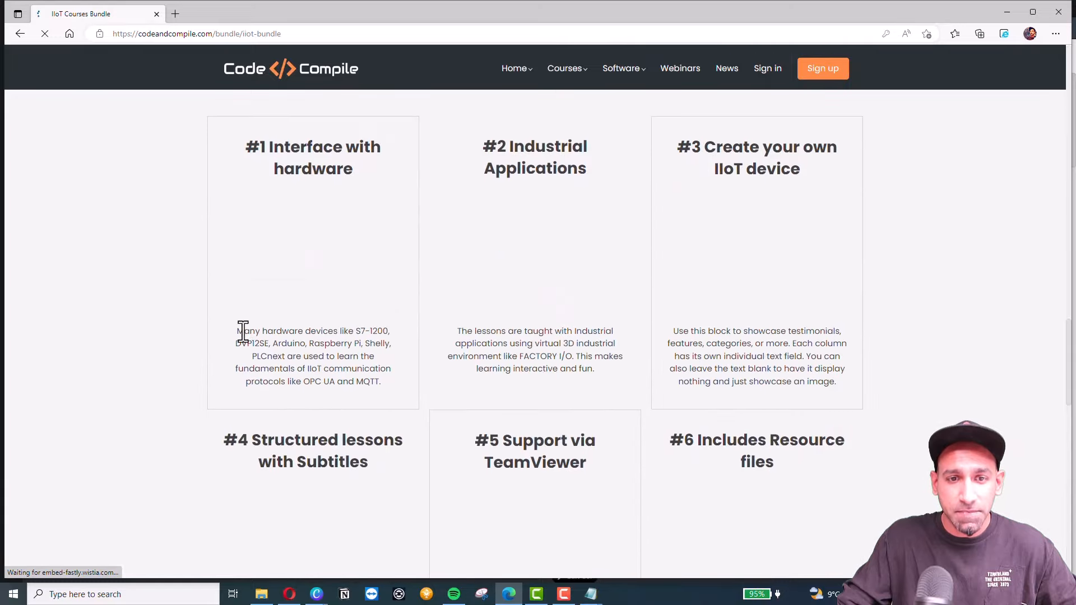
scroll(161, 372, down, 15)
scroll(168, 353, up, 20)
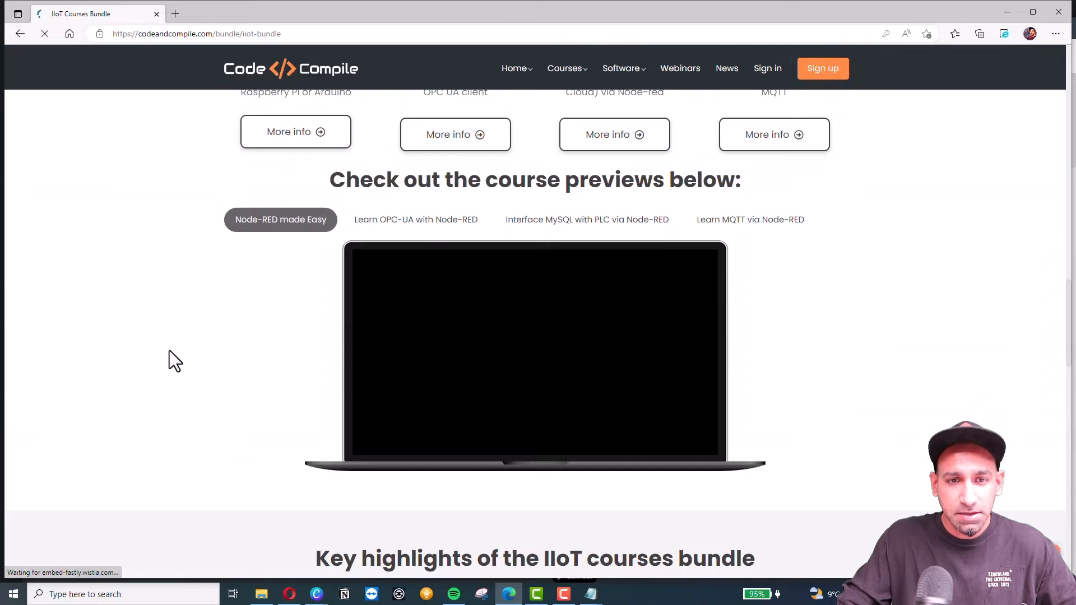
scroll(168, 353, down, 9)
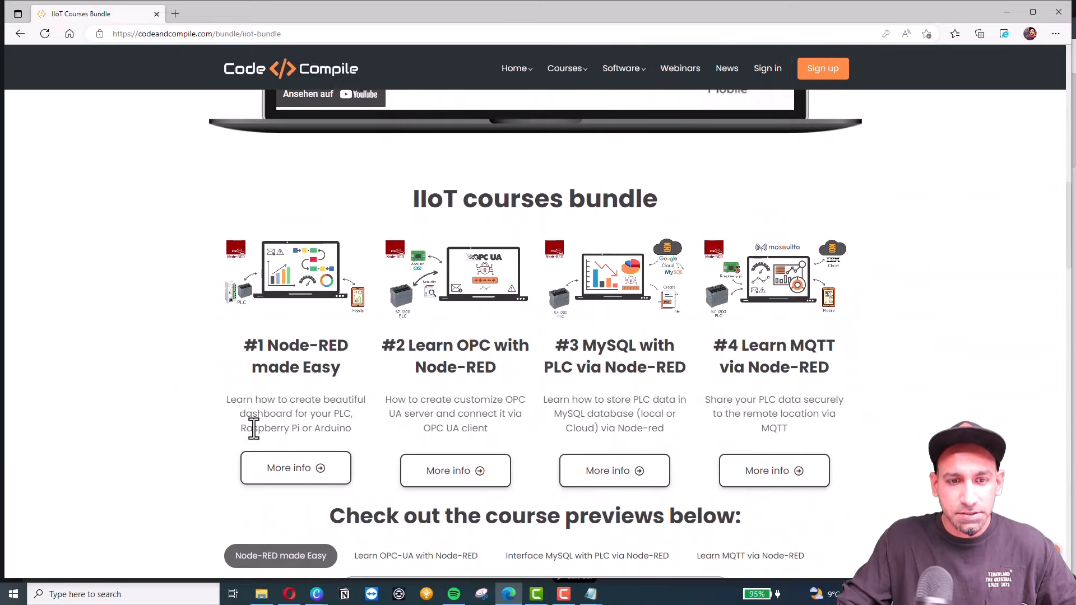
click(292, 358)
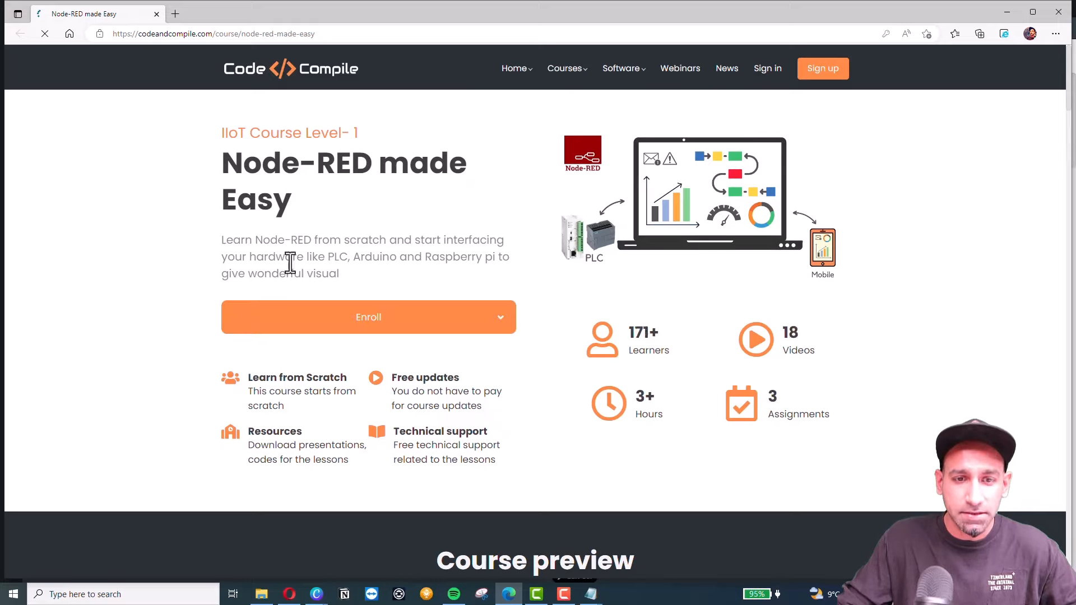
Show Node-RED made Easy's enrollment options, then bring up the Step 3 Create Course page slide.
click(373, 326)
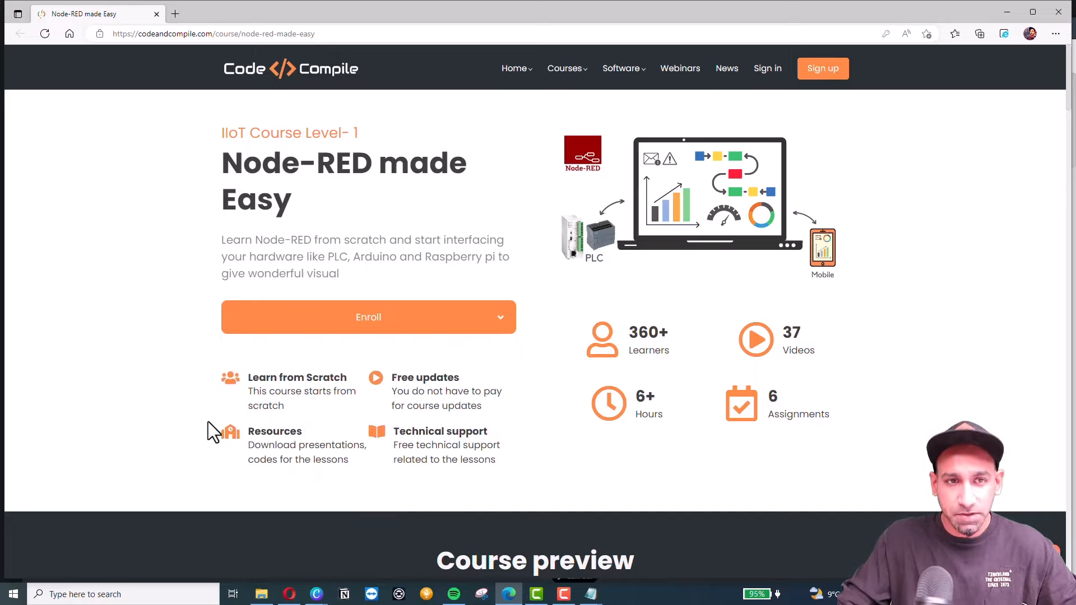
click(1003, 13)
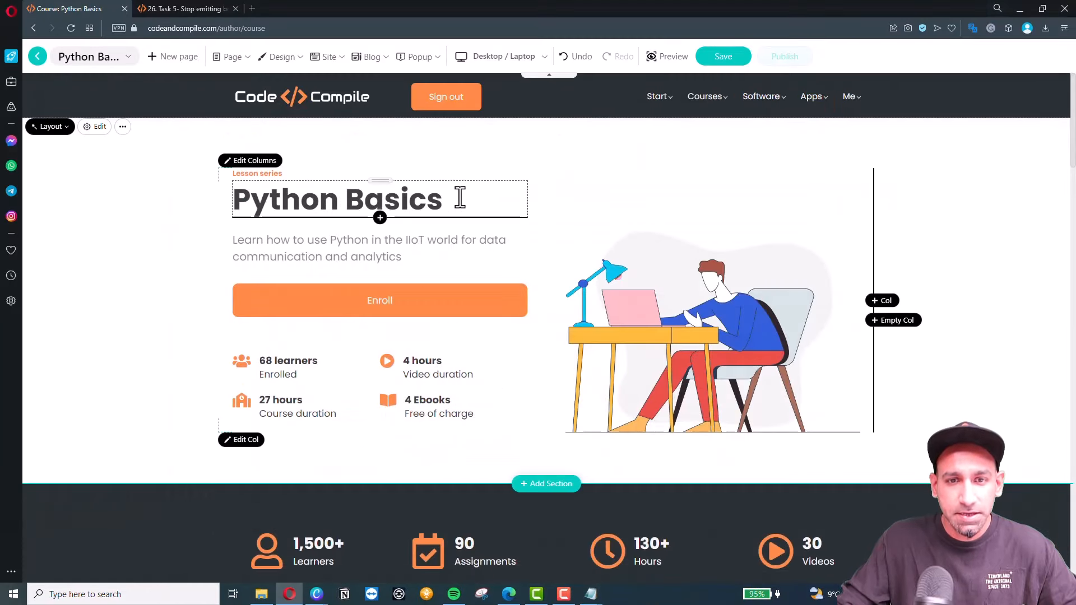
click(381, 552)
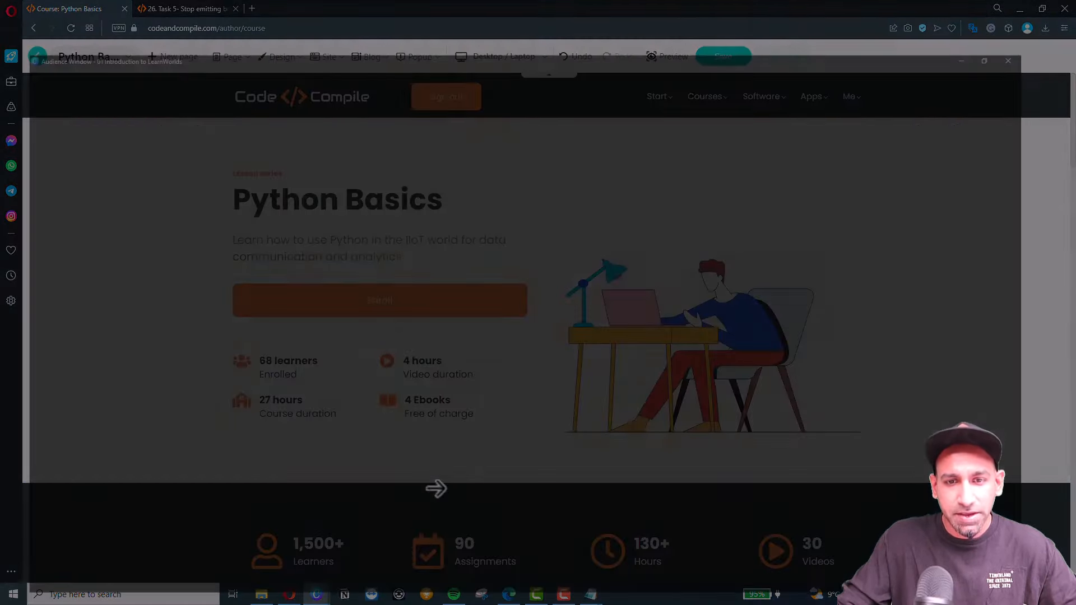
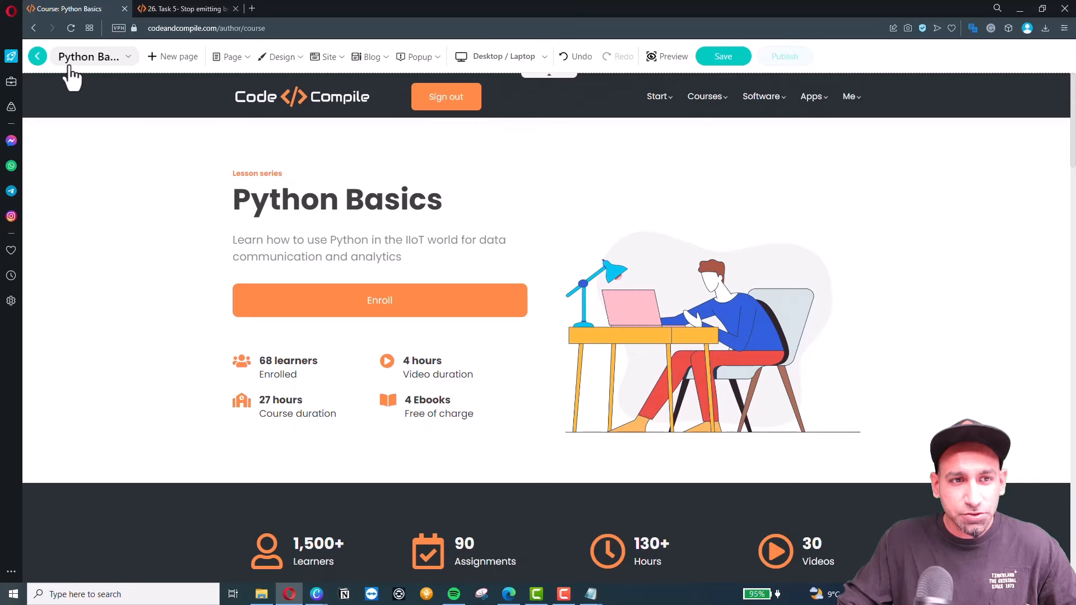
Exit the landing page builder back to the Python Basics course editor's Layout tab.
click(37, 56)
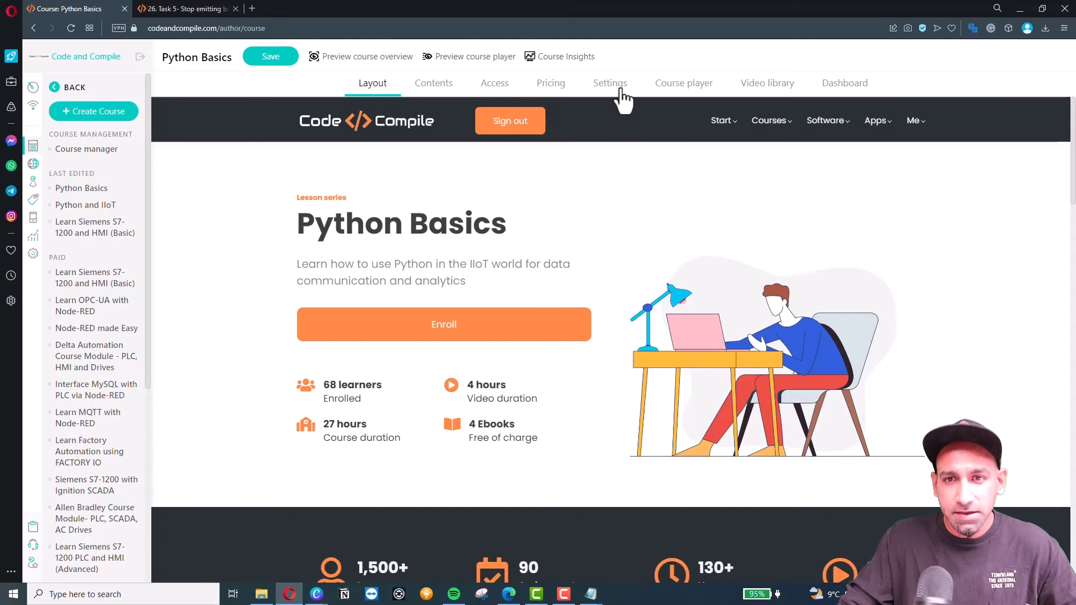
Compare the Classic, Minimal, single-activity Minimal and dark player skins, then choose Classic.
click(685, 84)
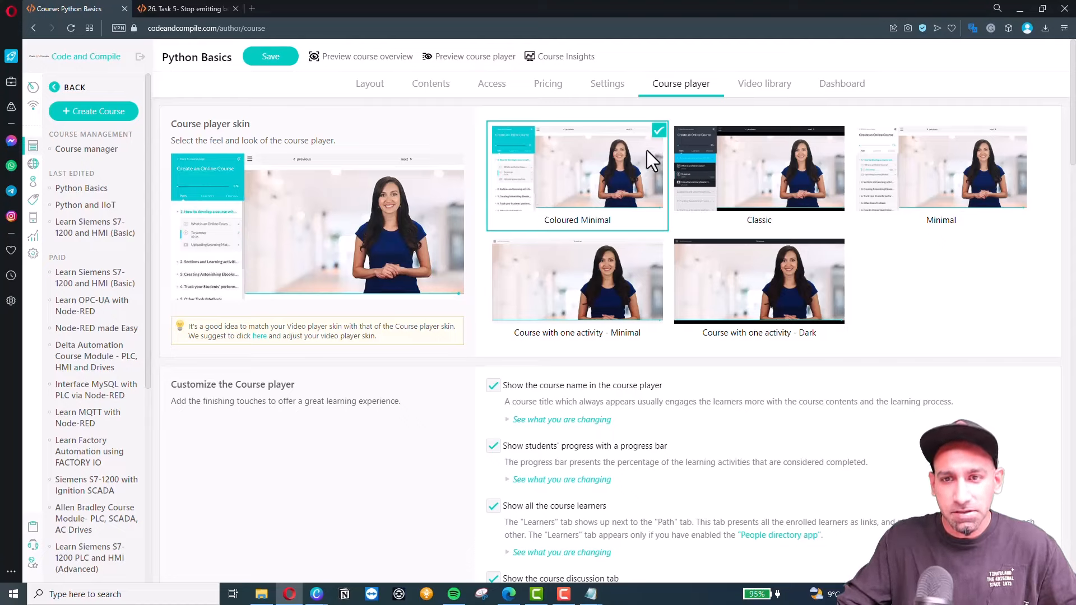
click(730, 182)
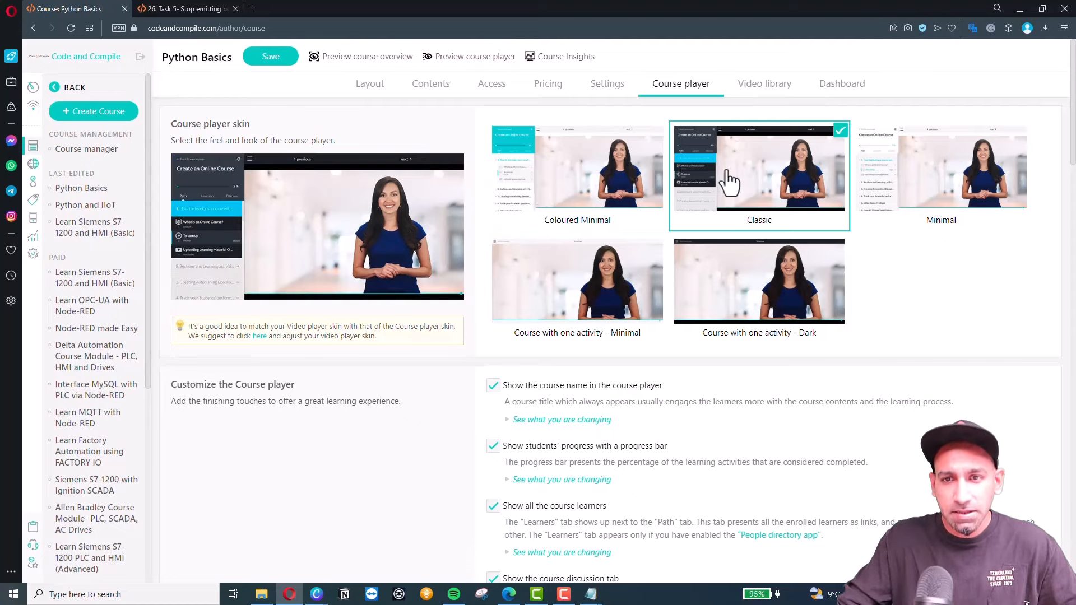
click(955, 185)
click(578, 291)
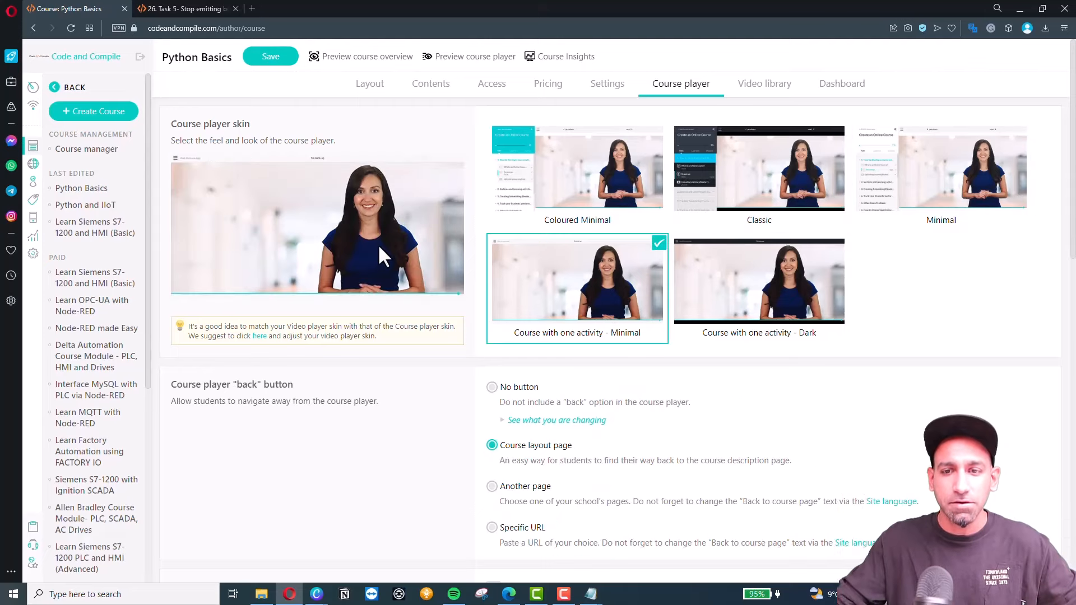
click(733, 287)
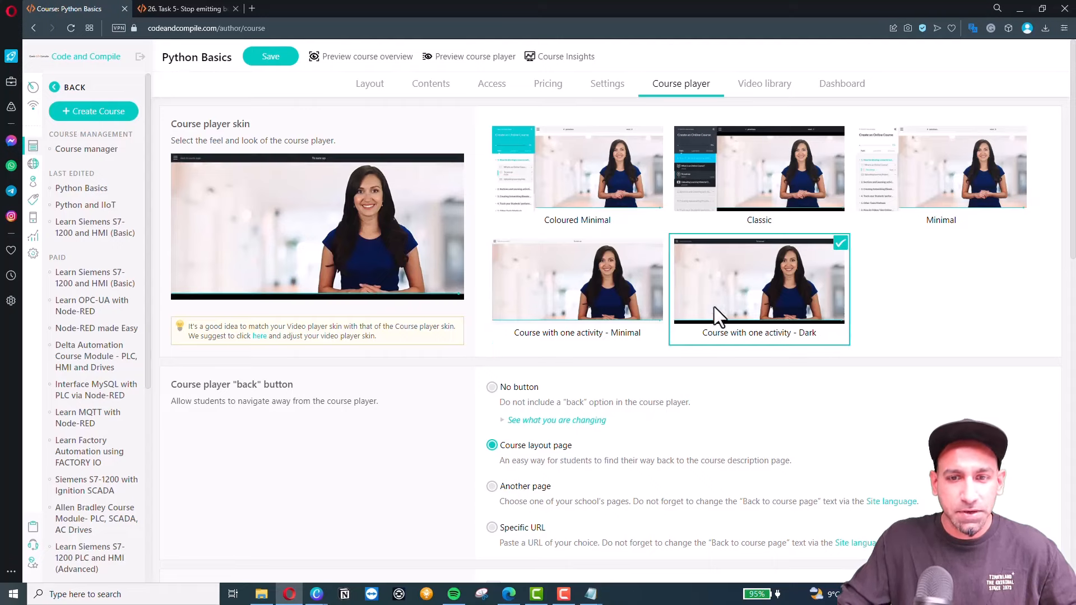
click(702, 225)
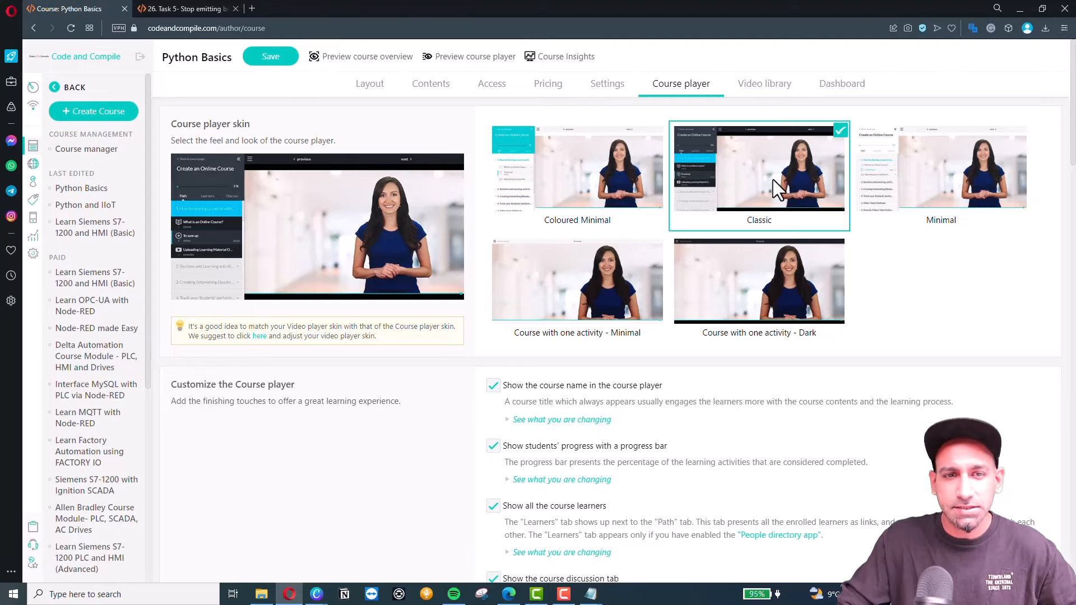
Confirm the course name, progress bar, learners and discussion options, then view the learner player.
scroll(595, 305, down, 1)
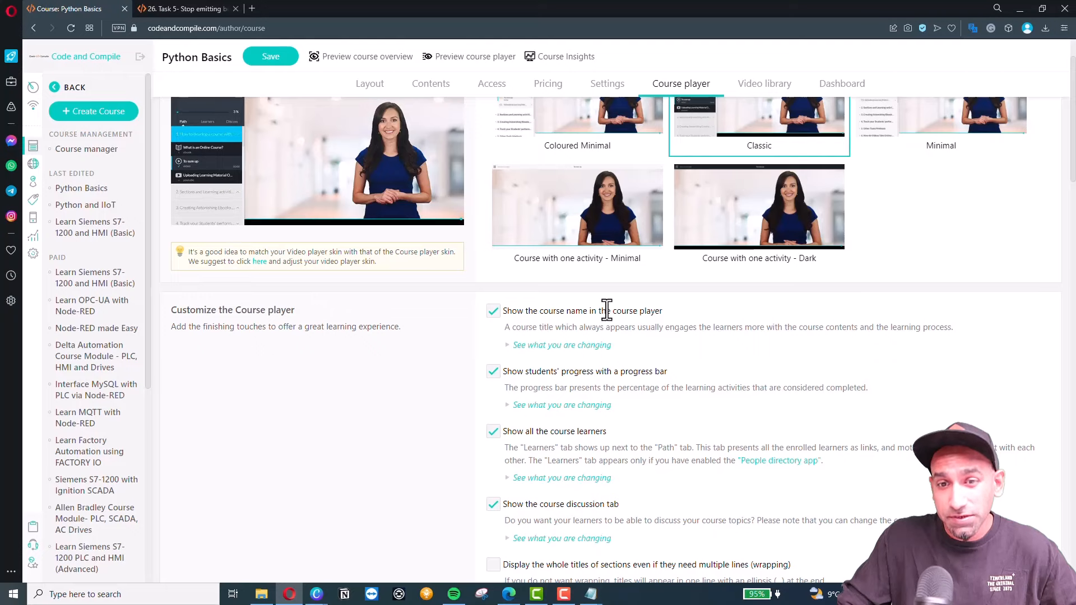
scroll(670, 320, down, 1)
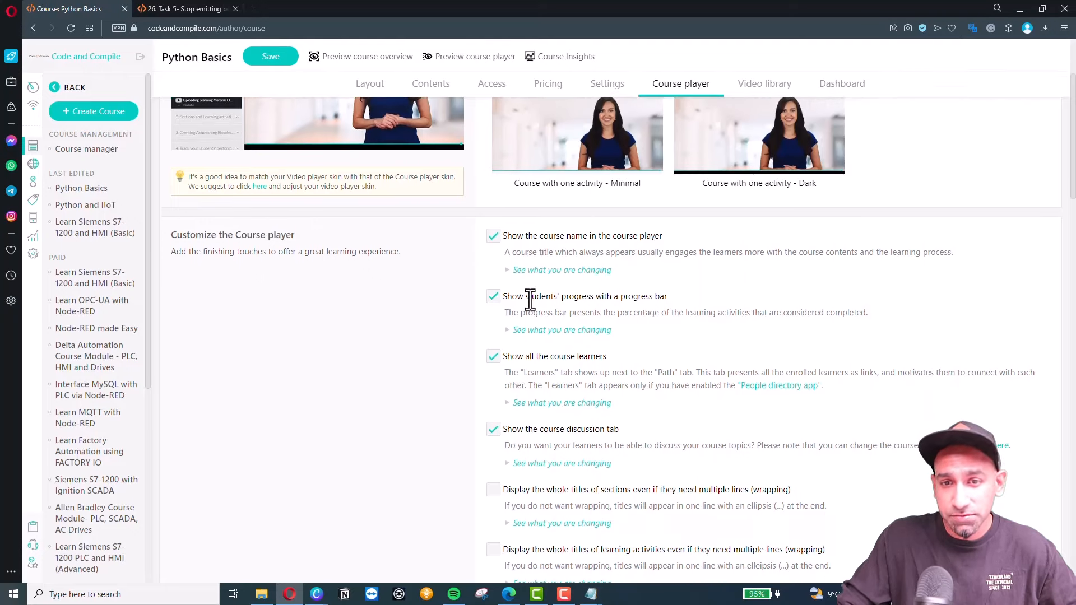
scroll(673, 293, down, 1)
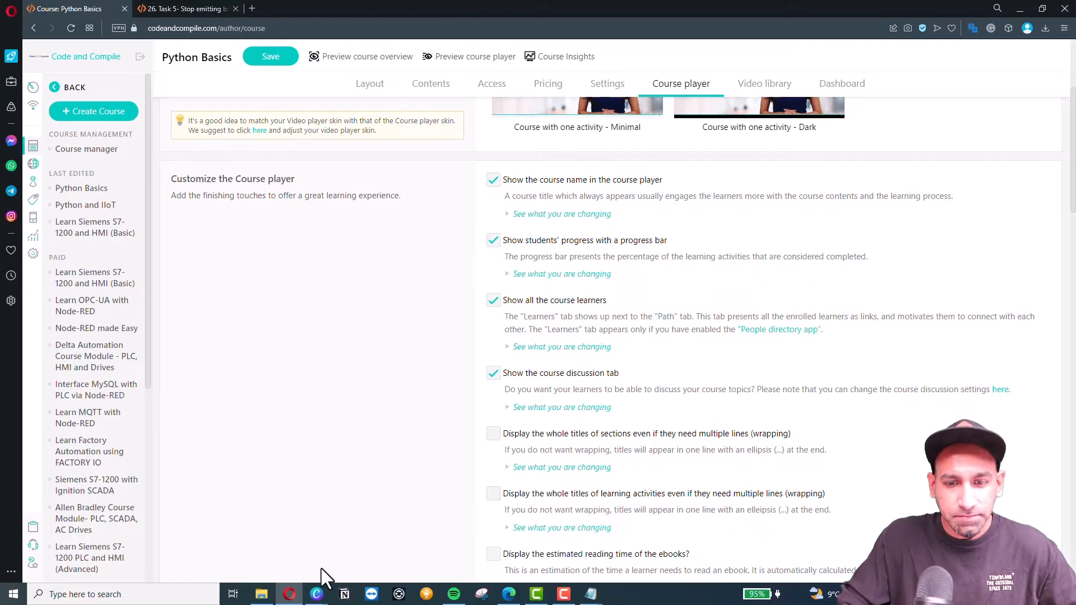
click(180, 8)
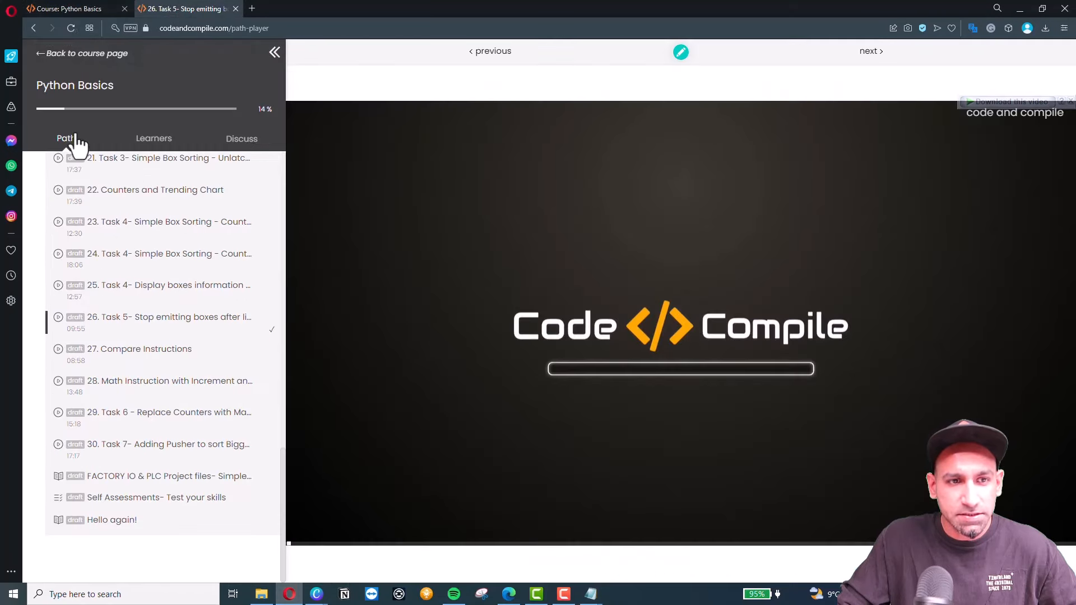
Switch between the player's Learners, Discuss and Path panels, trying the discussion message box.
click(153, 143)
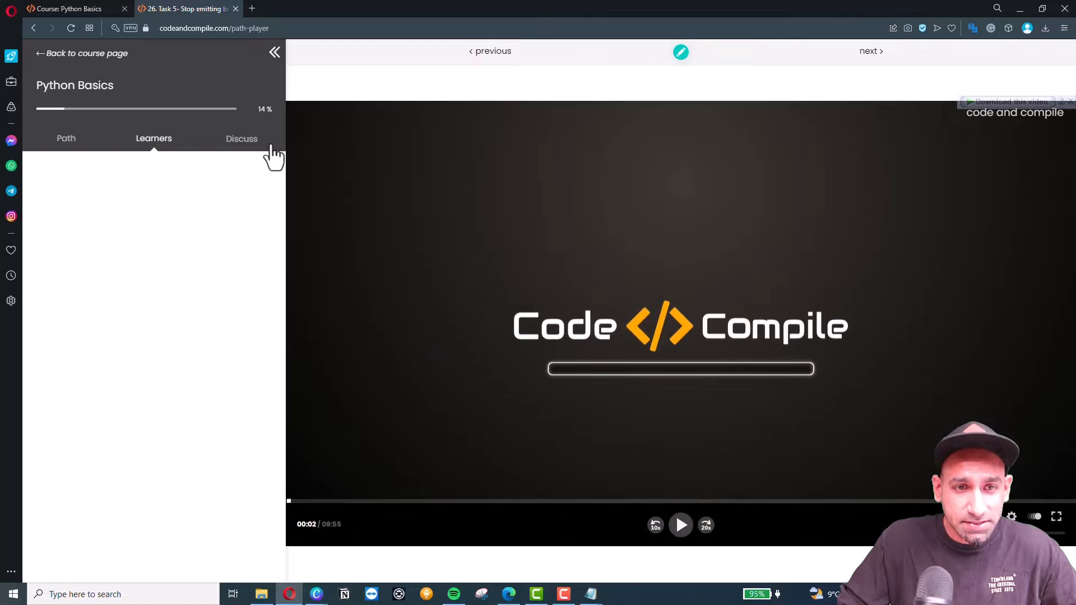
click(244, 145)
click(118, 178)
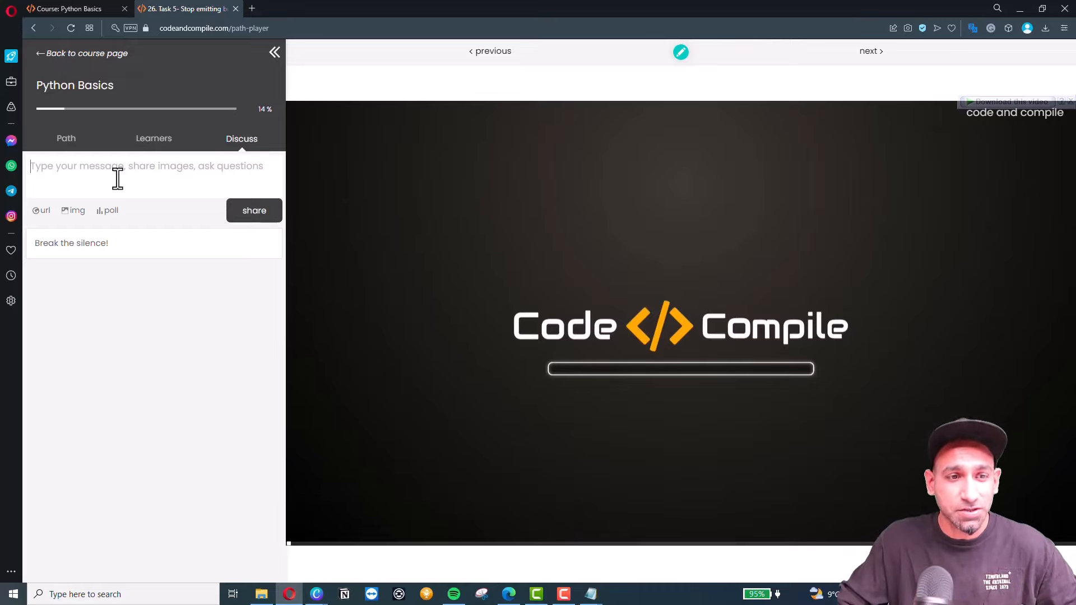
click(153, 147)
click(61, 147)
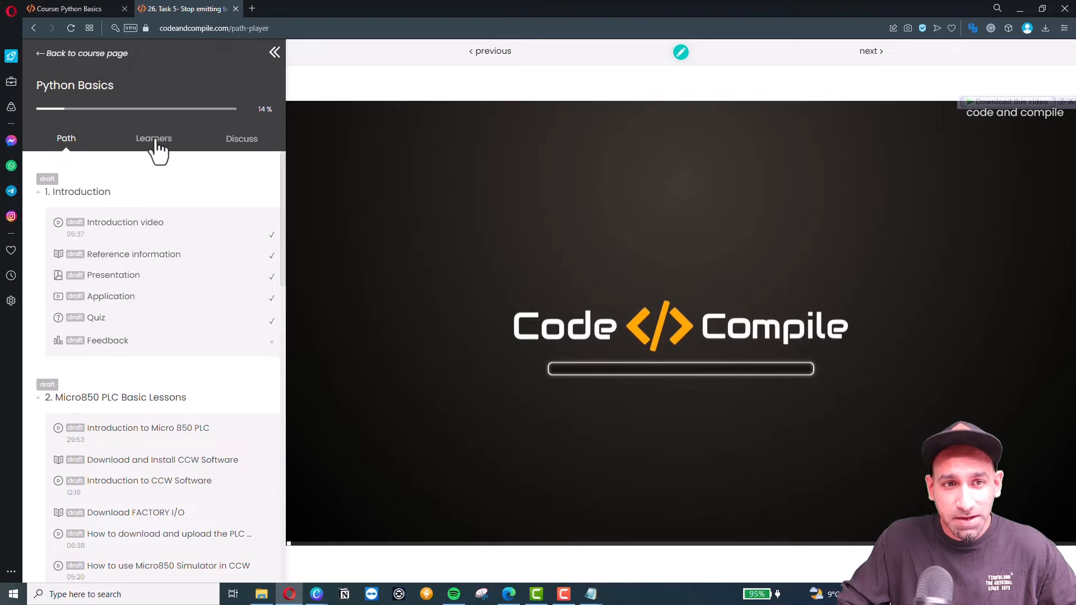
click(157, 143)
click(244, 147)
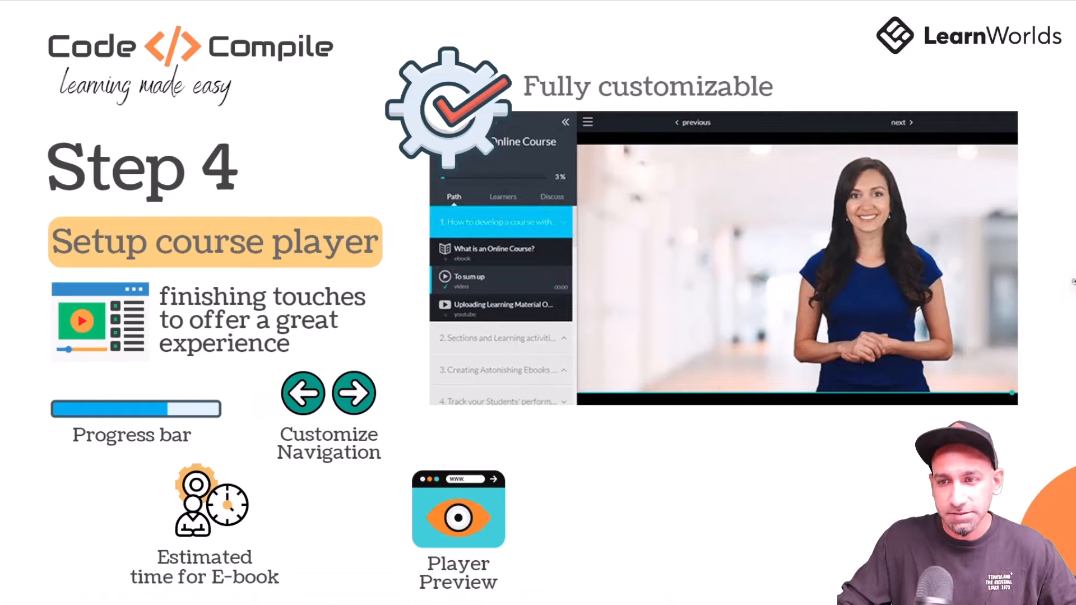
Advance the presentation to the 'Step 5 – Setup course access' slide.
click(1068, 286)
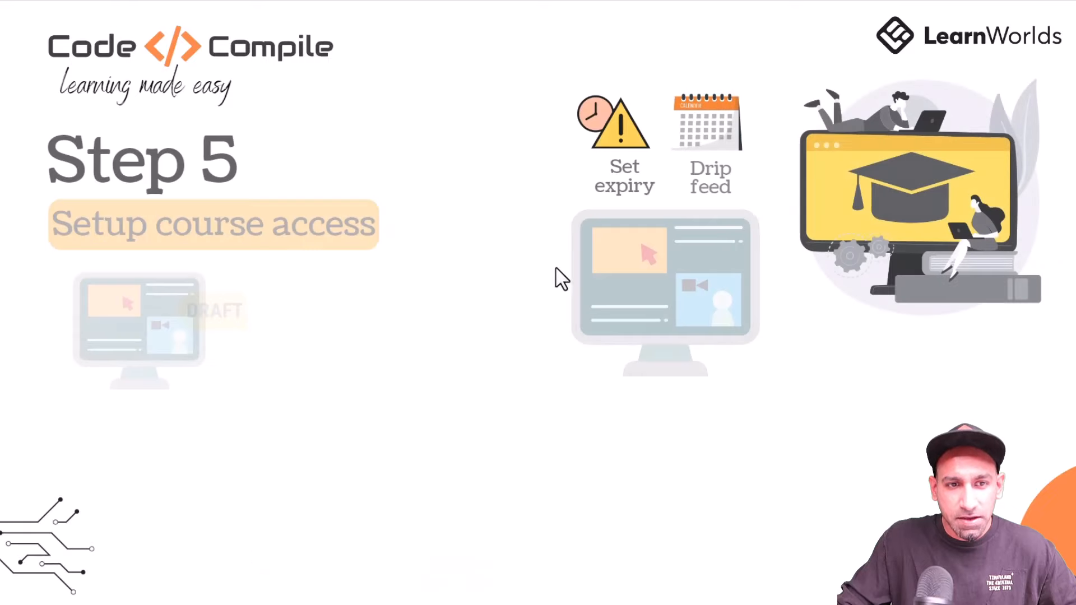
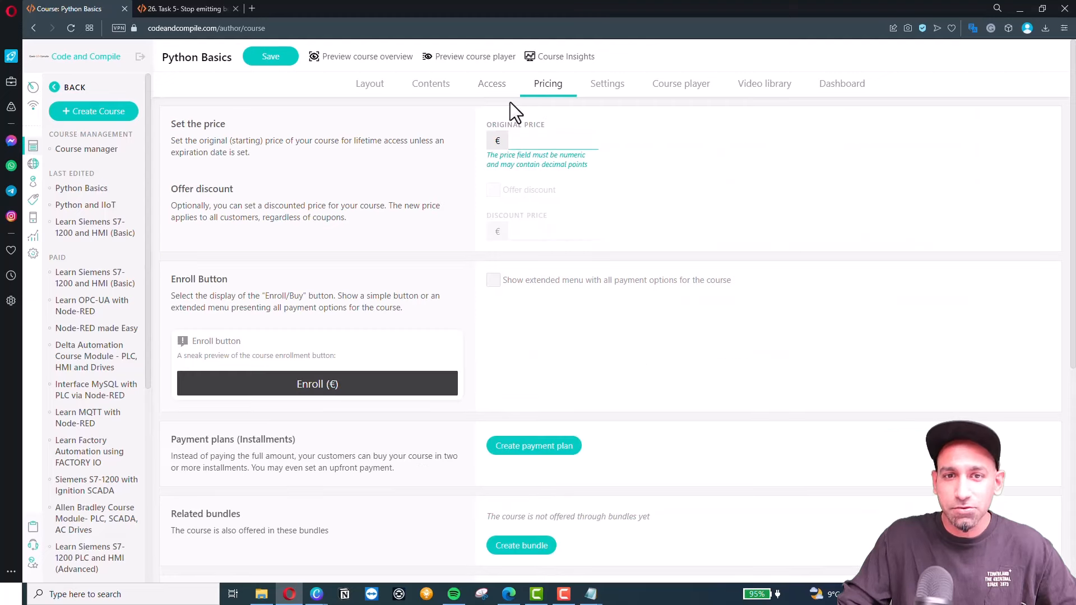
Price Python Basics at €99 with a €20 discount and show all payment options.
click(535, 141)
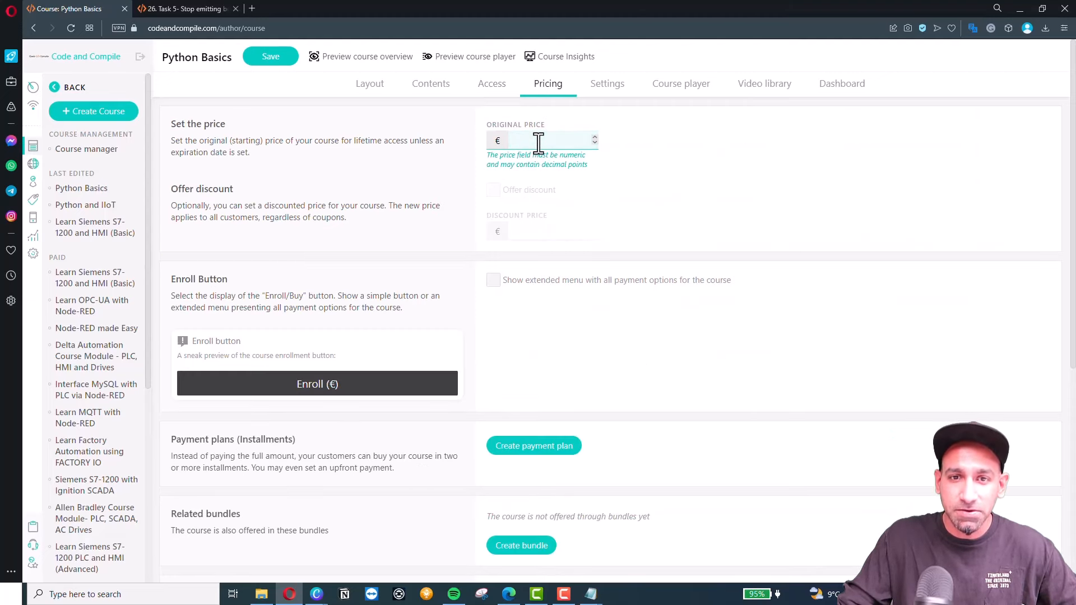
text(99)
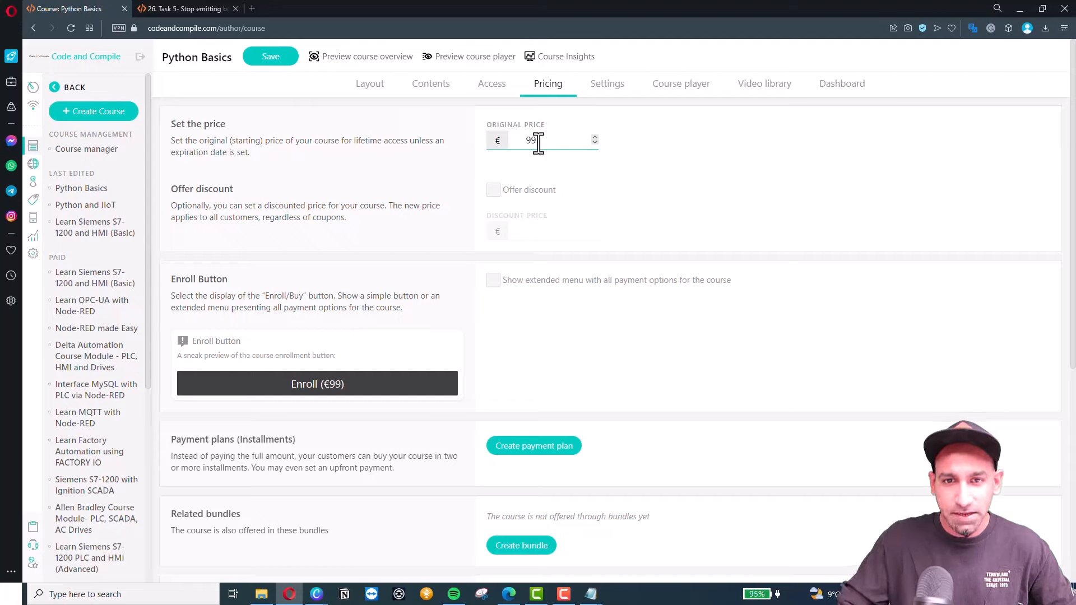
click(512, 191)
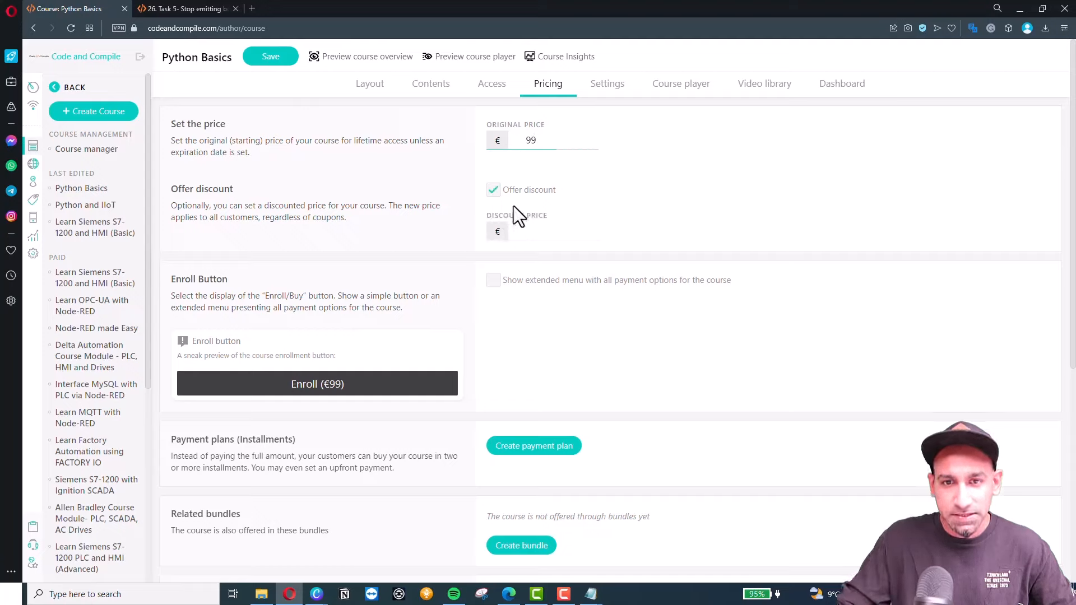
click(531, 232)
text(20)
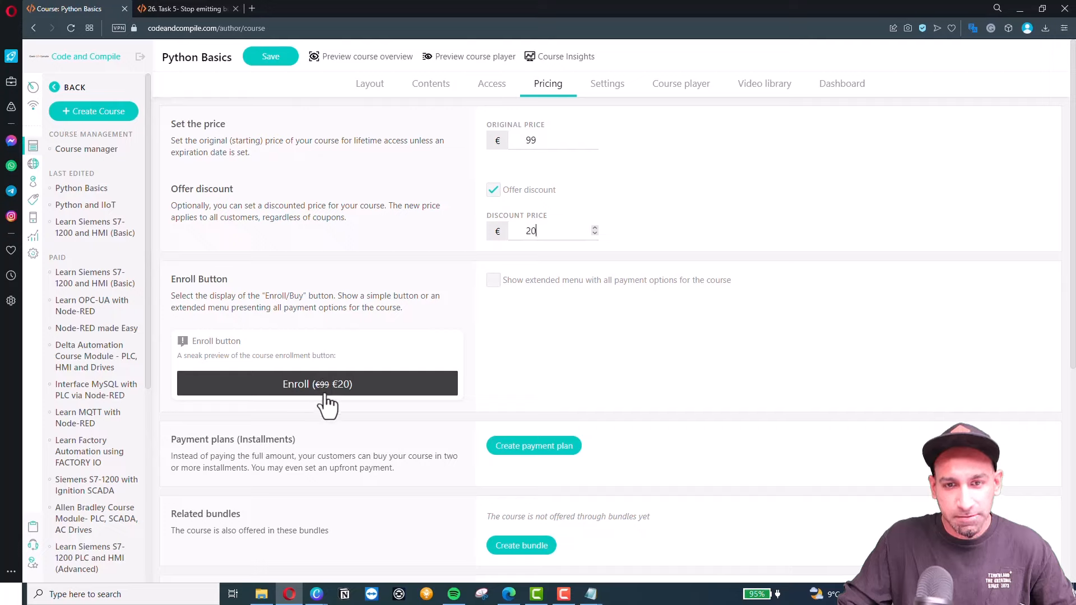
click(496, 283)
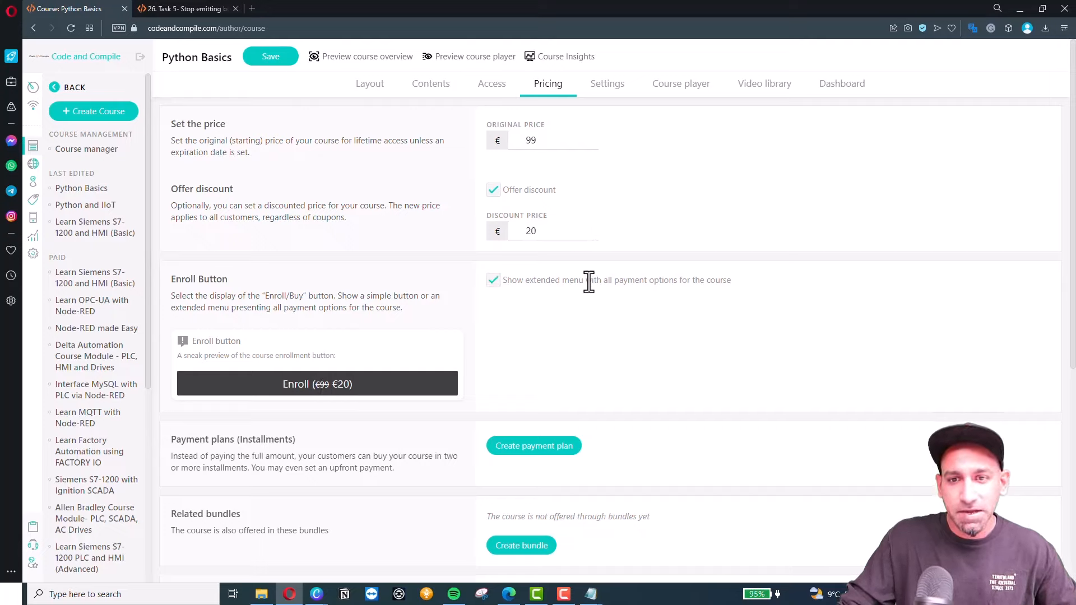
Add and save a draft installment plan of 2 payments of €49 per month.
scroll(681, 287, down, 2)
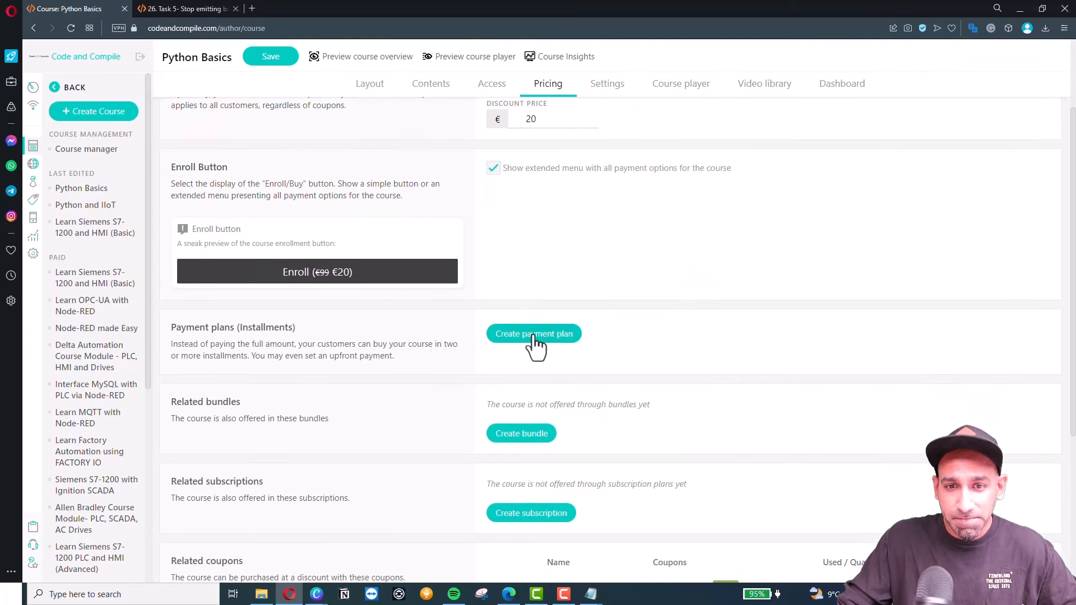
click(532, 335)
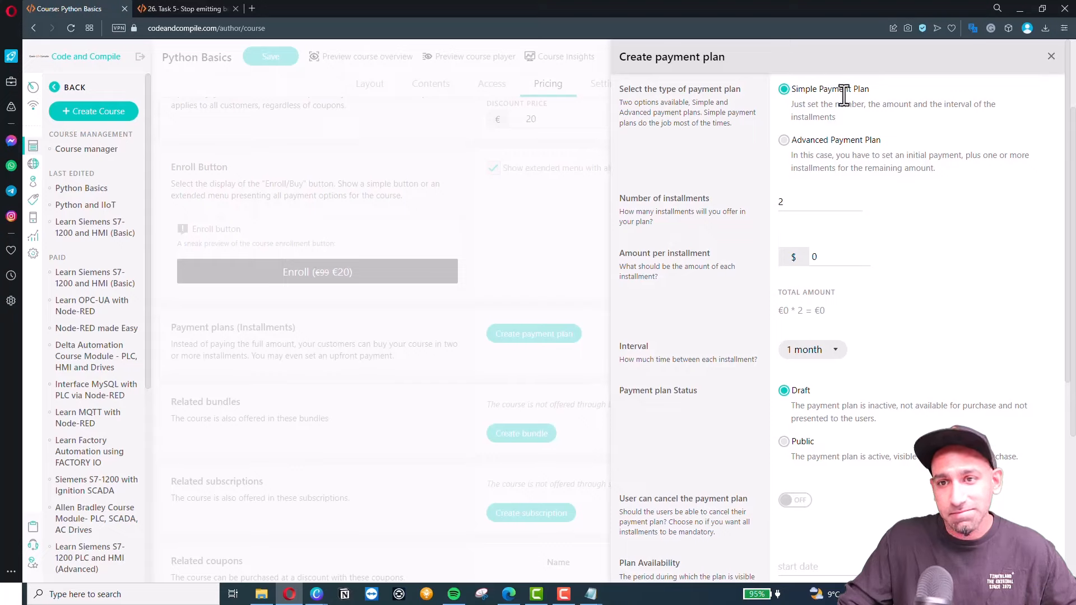
click(791, 256)
text(49)
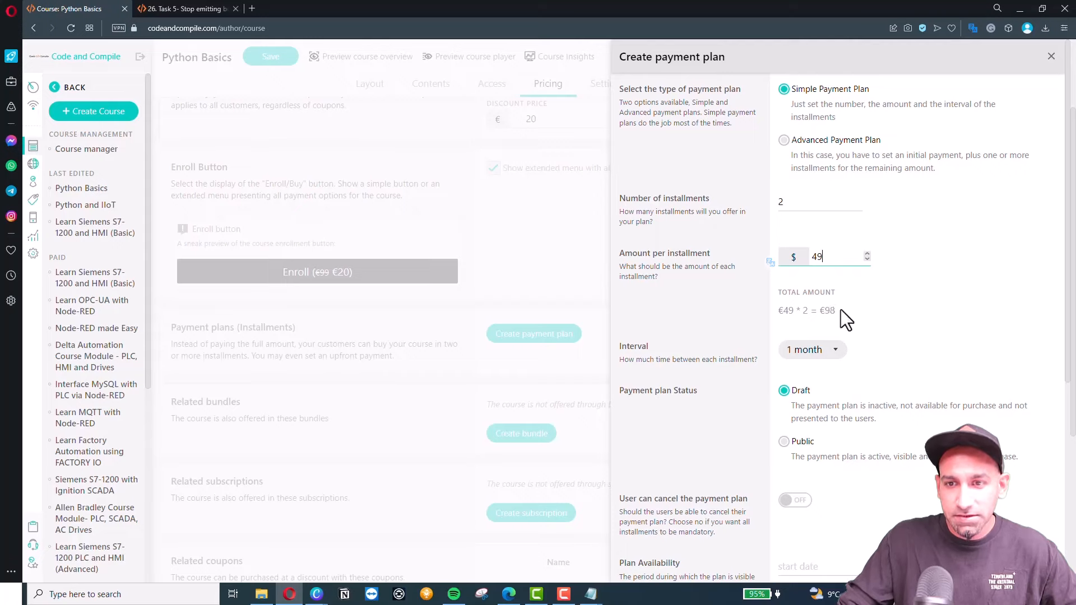
scroll(802, 371, down, 2)
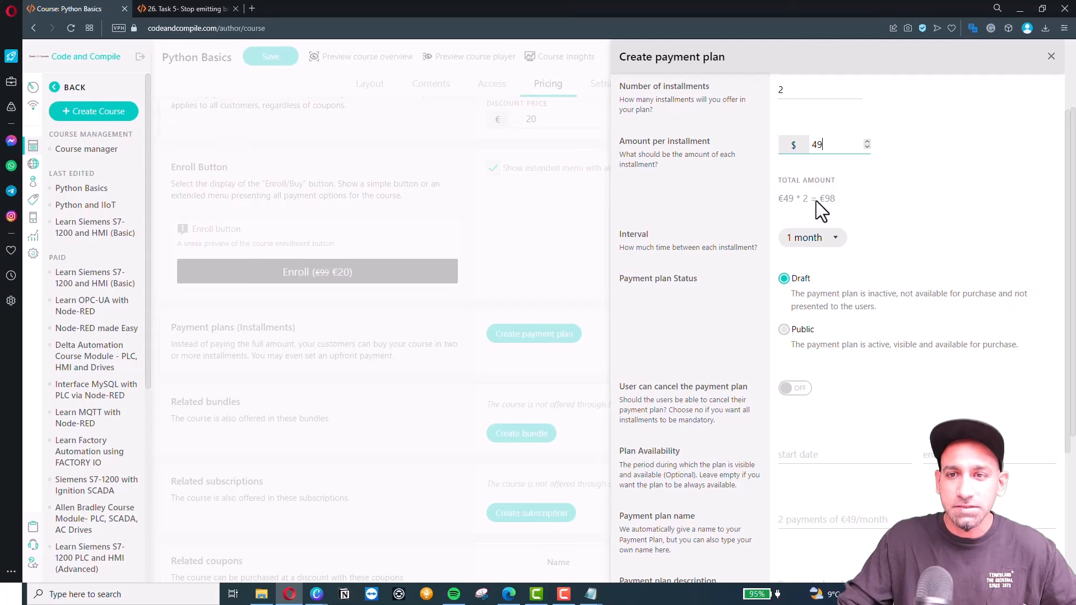
scroll(816, 235, up, 1)
scroll(827, 432, down, 5)
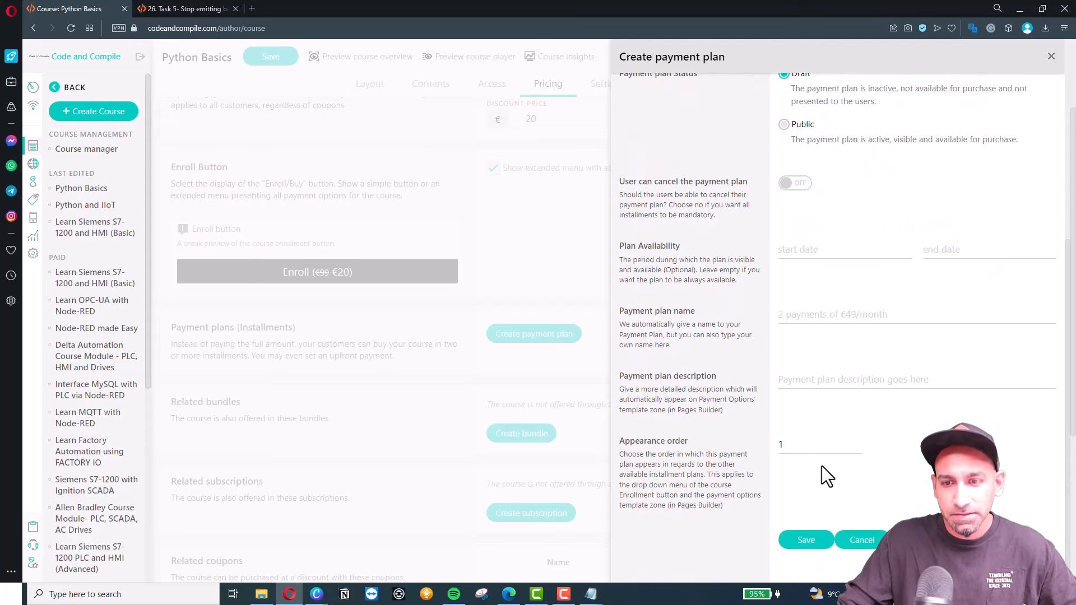
click(806, 539)
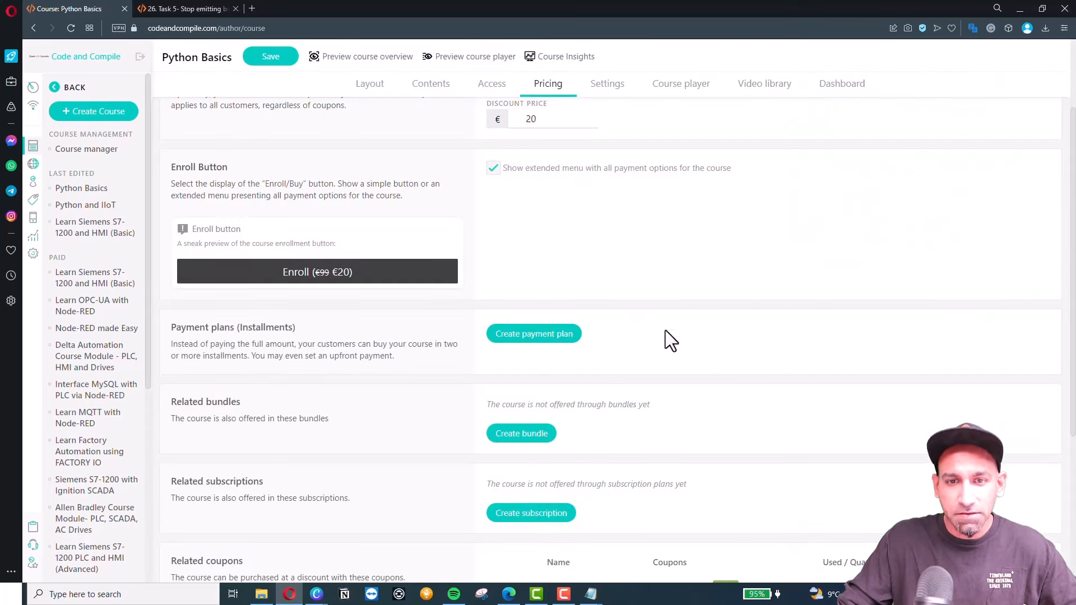
Save the pricing changes on the way to bundle creation, noting no bundles exist yet.
scroll(633, 377, down, 2)
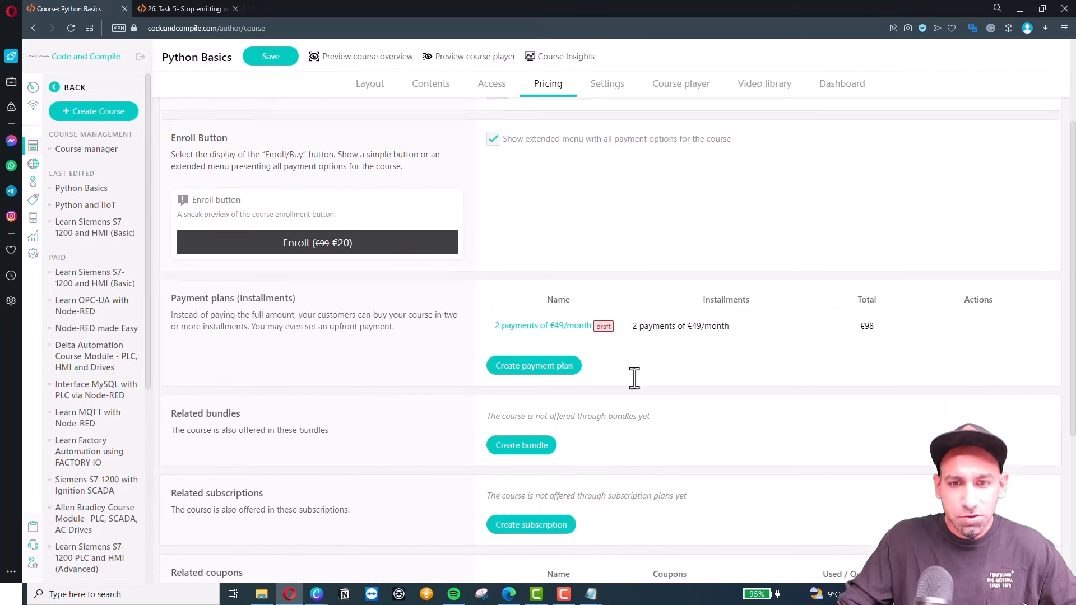
click(514, 370)
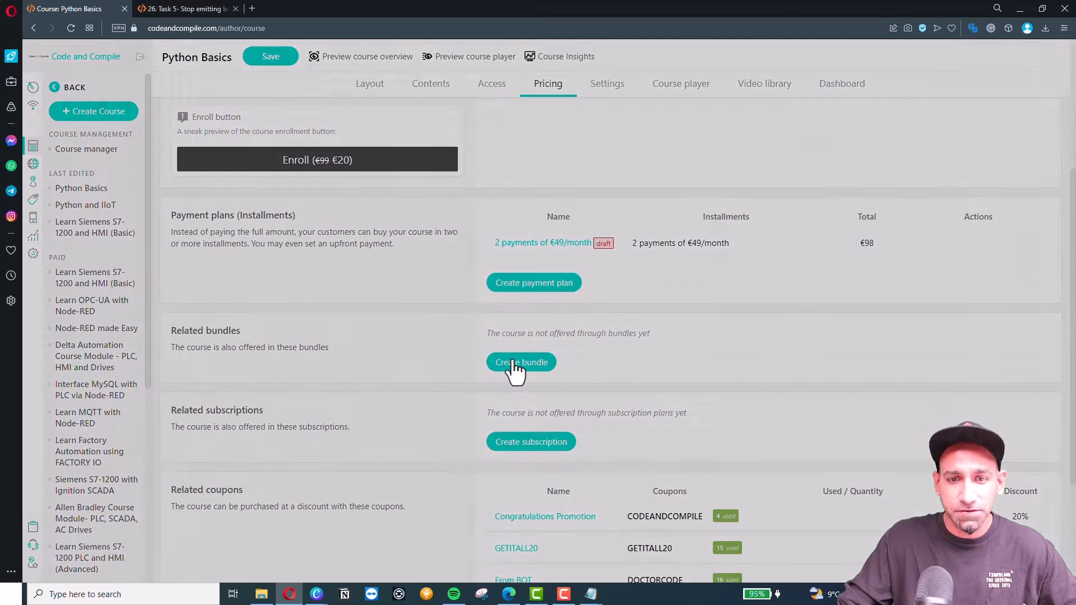
click(551, 339)
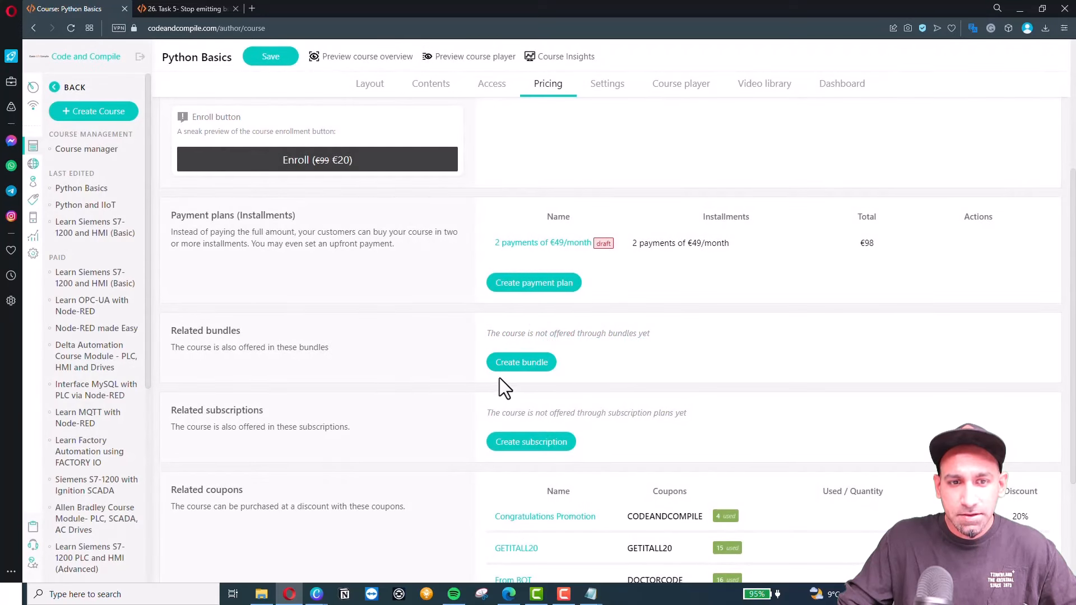
click(520, 363)
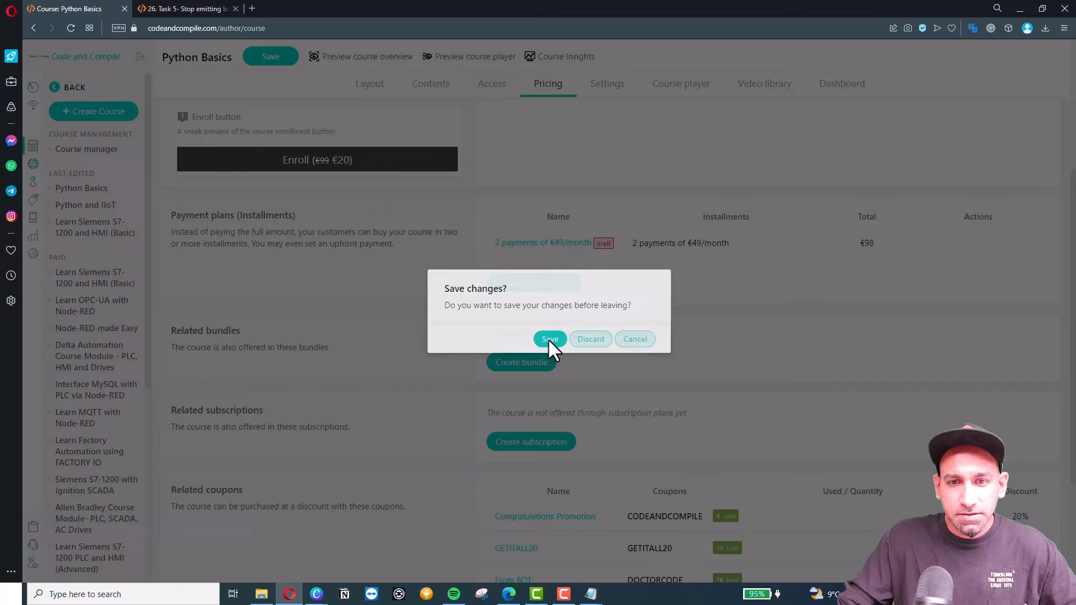
click(549, 339)
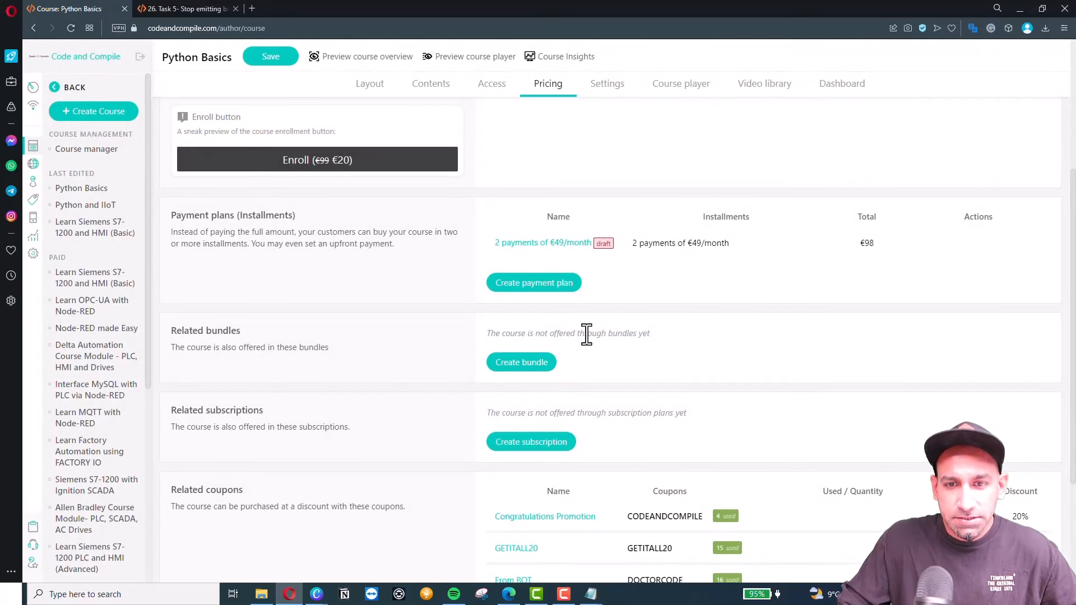
drag(495, 334, 657, 336)
click(656, 336)
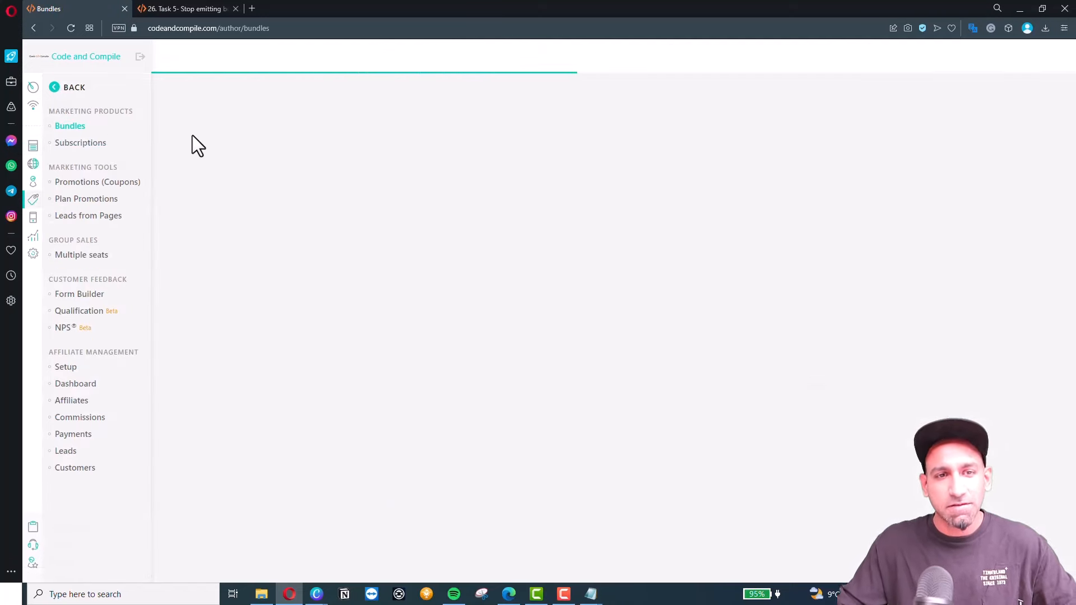
Review the Bundles page and the Create course bundle panel, close it, and go back.
click(292, 246)
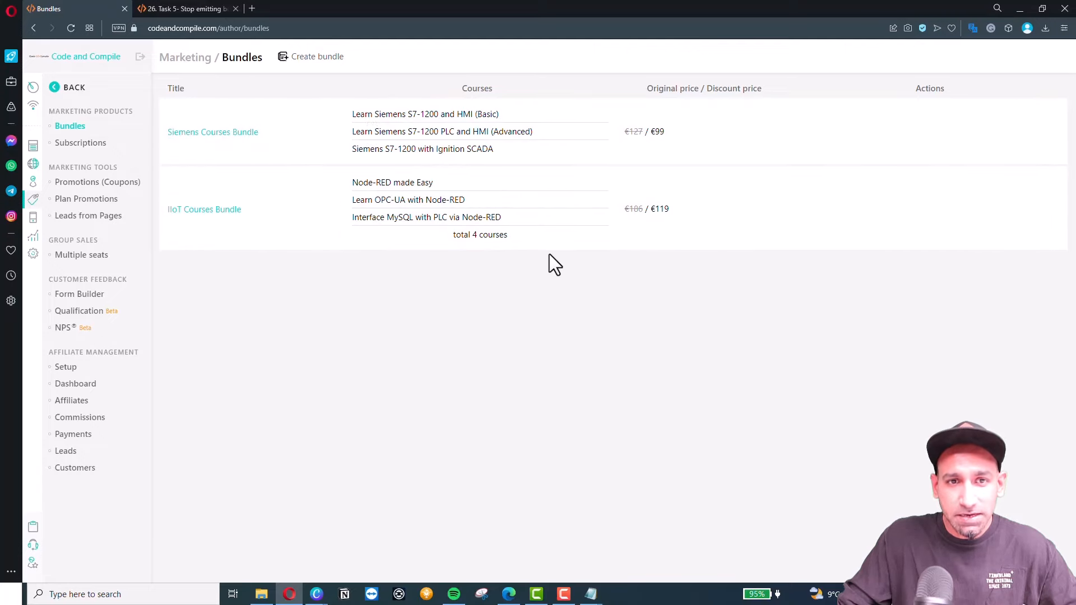
click(309, 63)
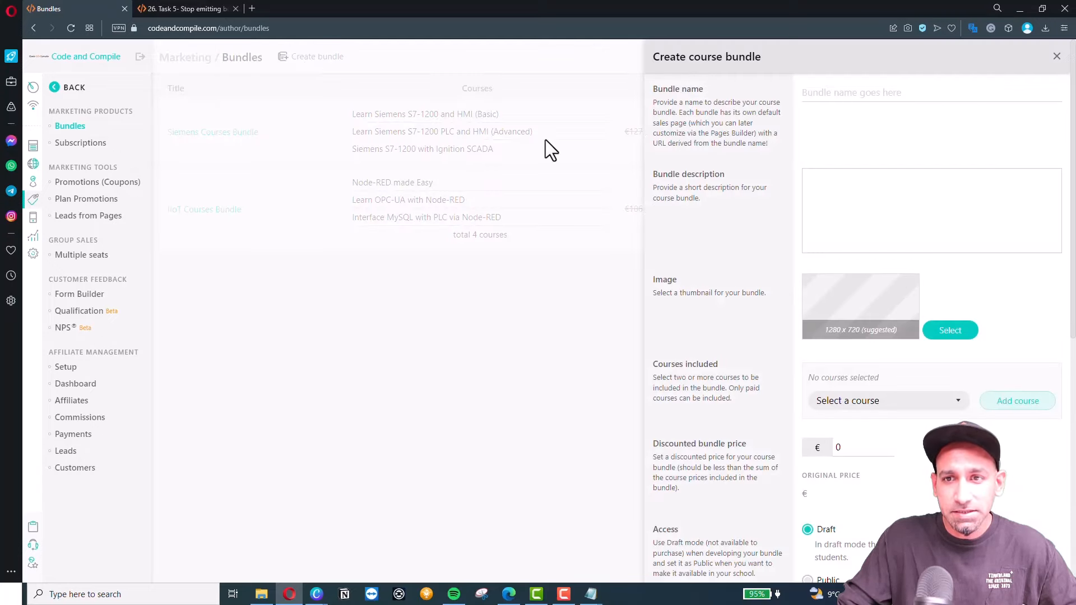
click(862, 94)
click(869, 223)
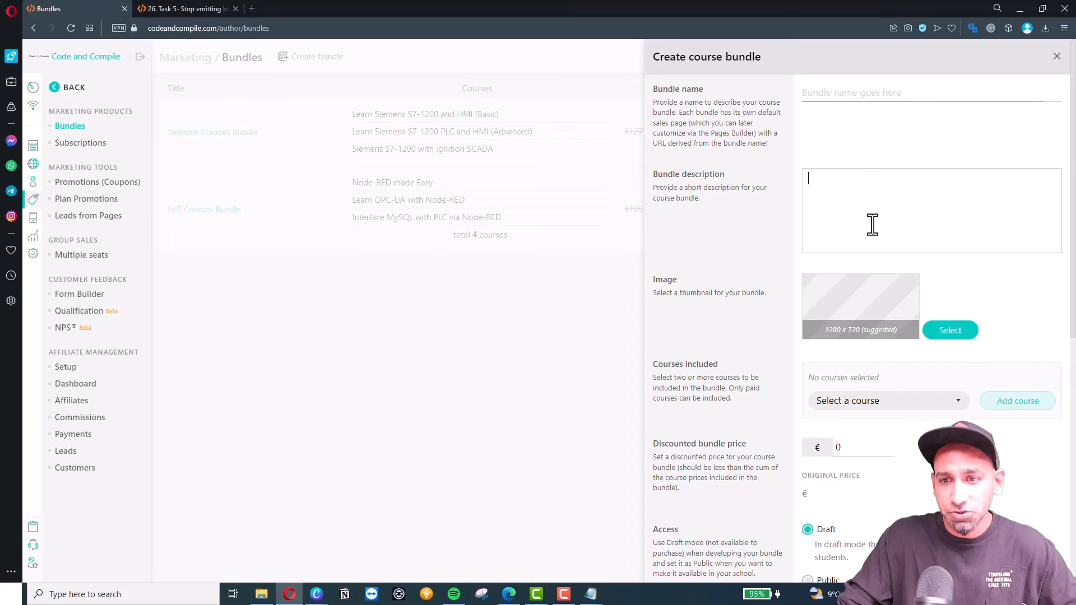
scroll(888, 385, down, 2)
click(900, 318)
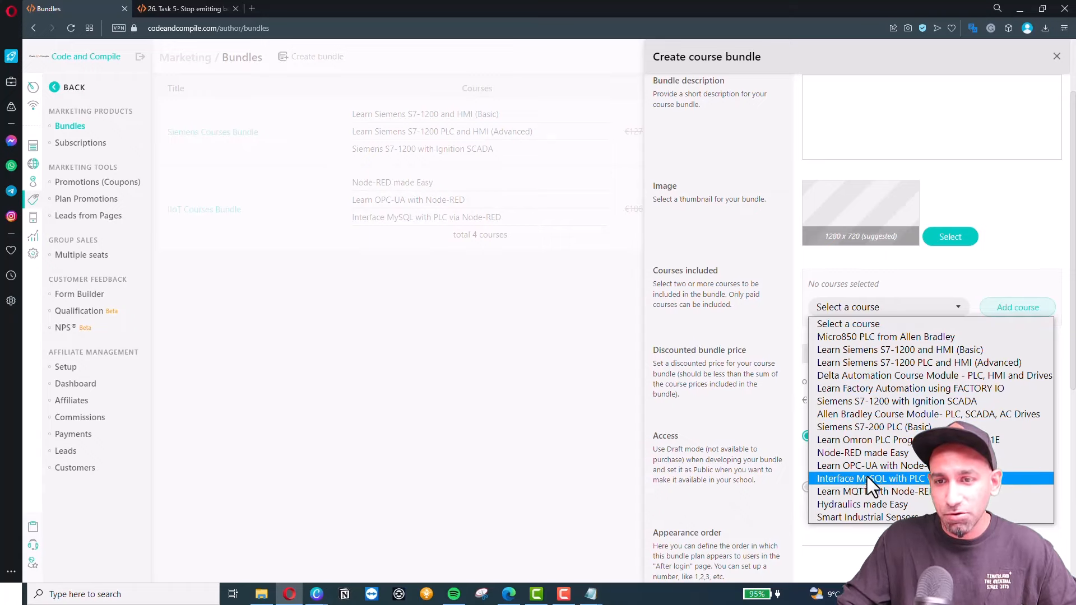
click(625, 322)
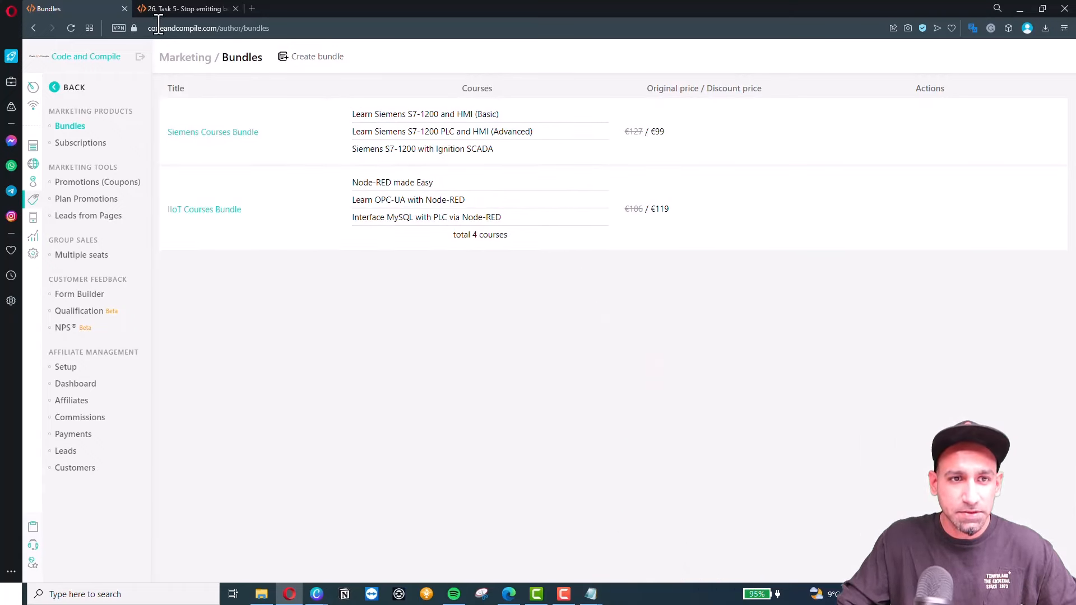
click(34, 28)
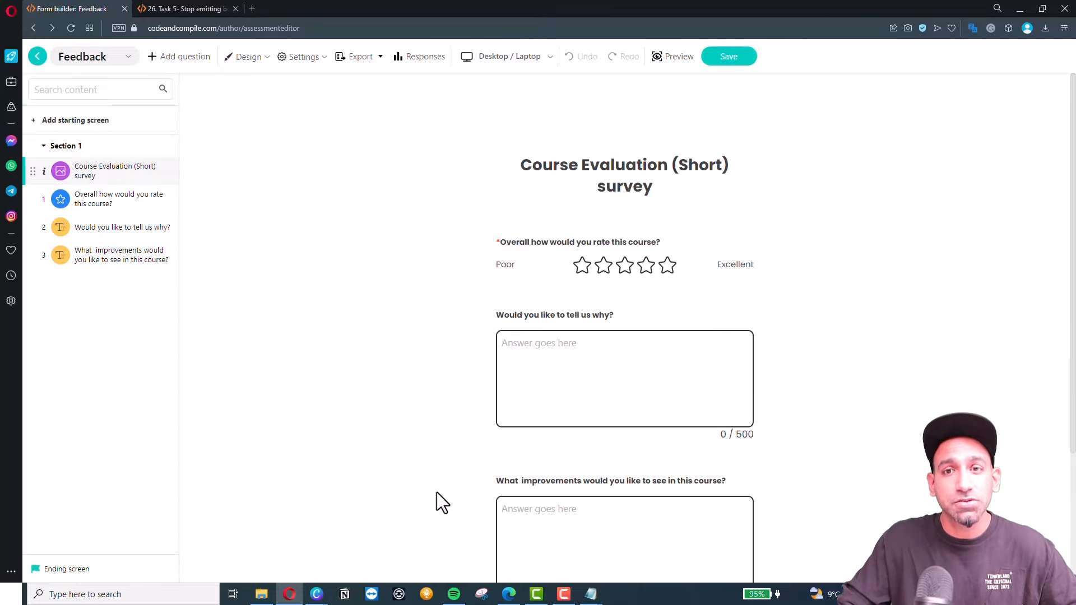
Open Marketing > Subscriptions and point out the Yearly Subscription's €99 per 12 months price.
click(39, 58)
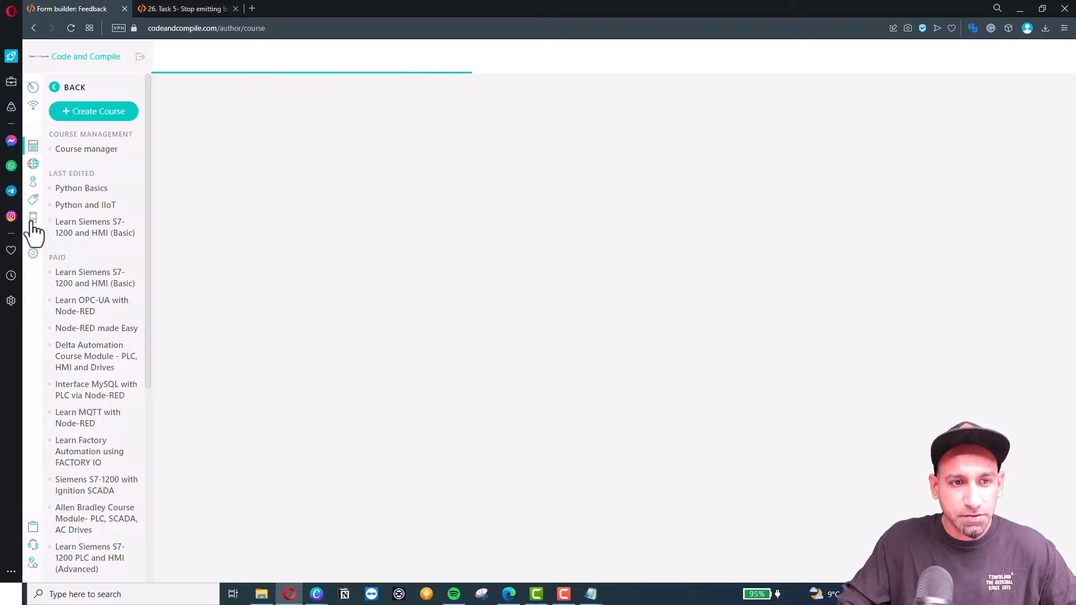
click(33, 204)
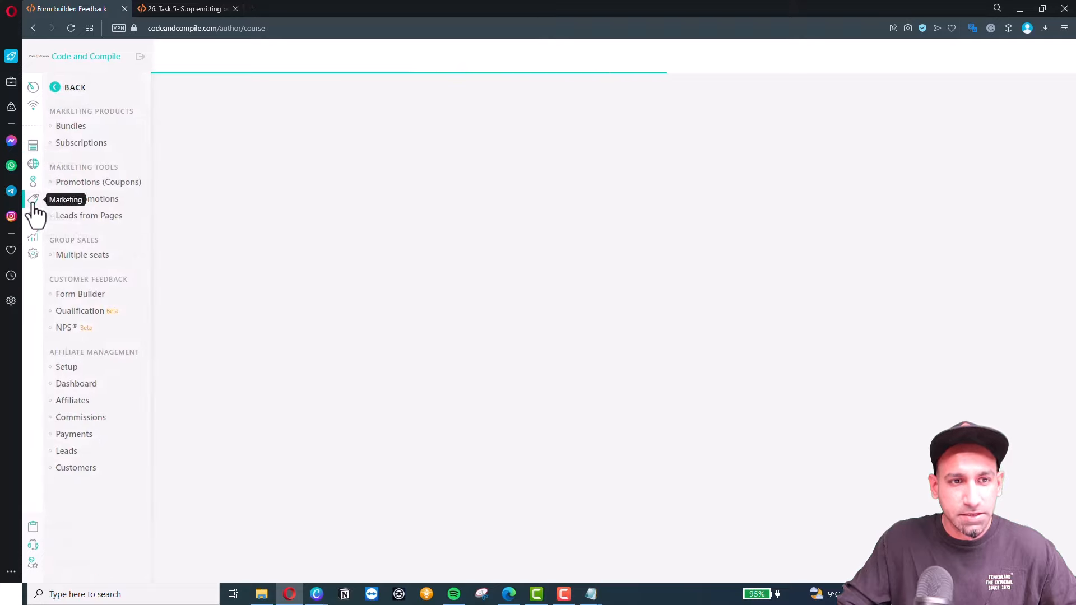
click(71, 143)
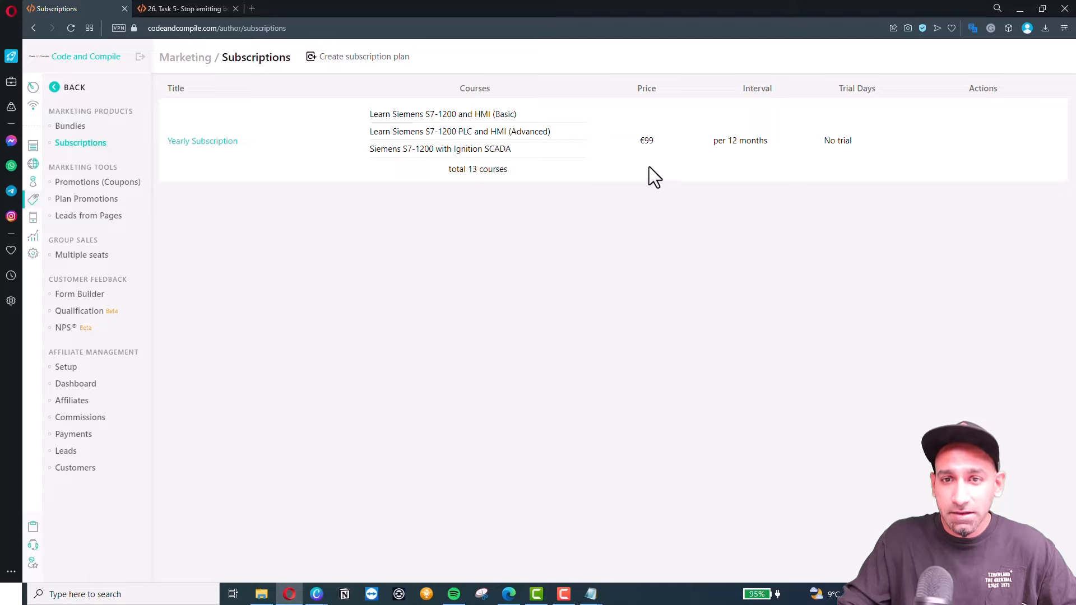
double_click(646, 141)
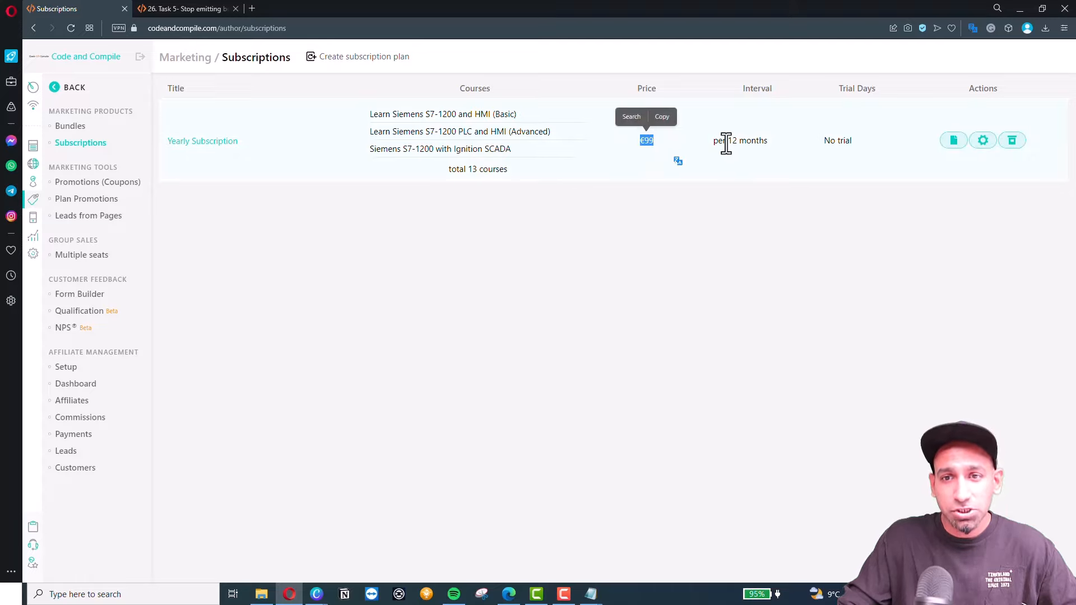
click(830, 142)
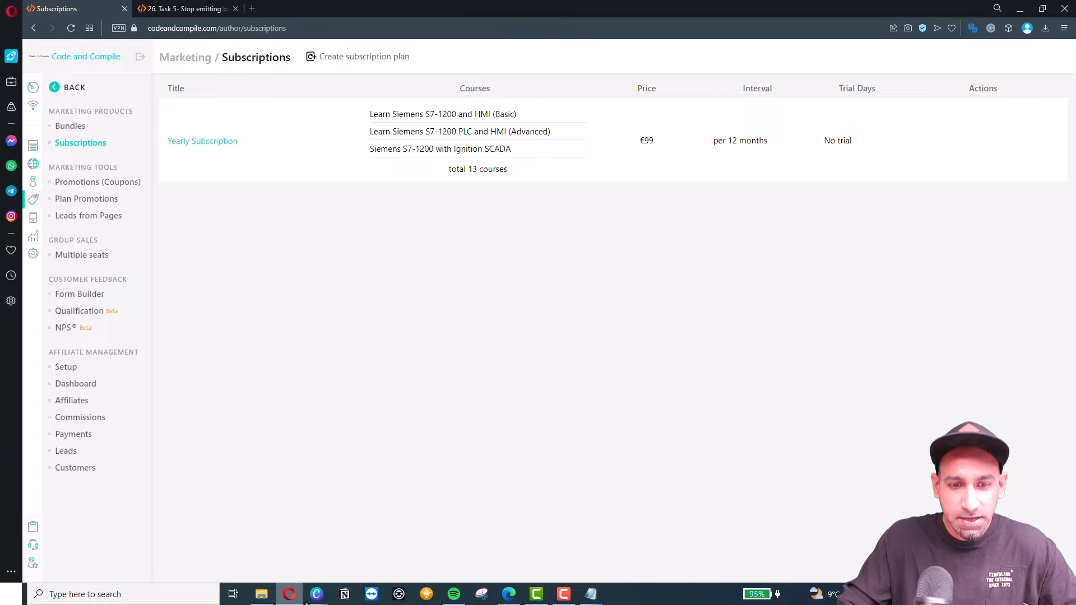
Show the Step 6 course-pricing slide in the presentation and advance past it.
mouse_move(317, 593)
click(372, 539)
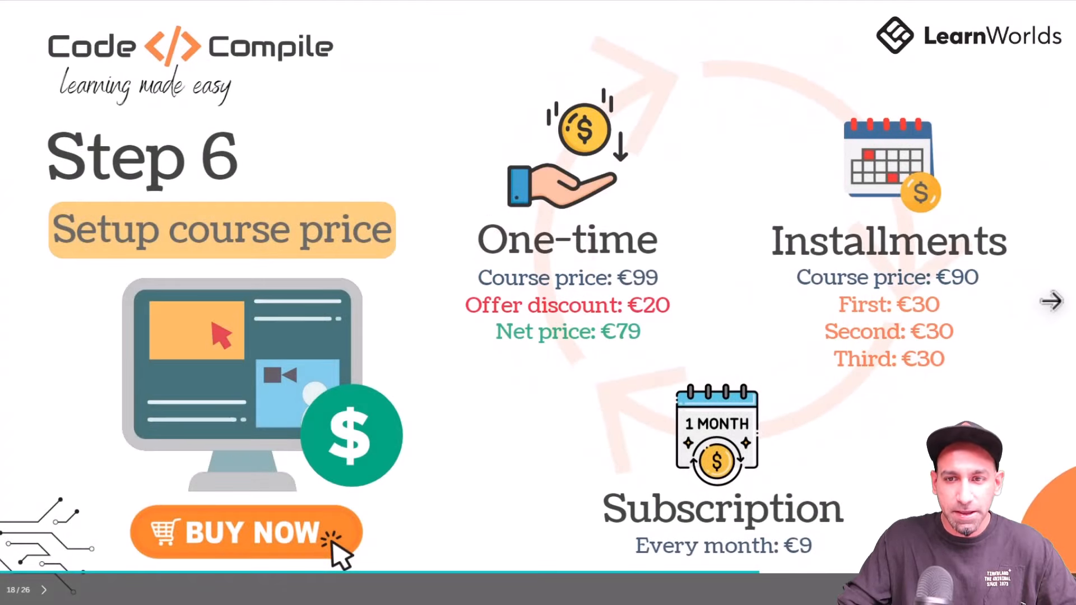
key(Right)
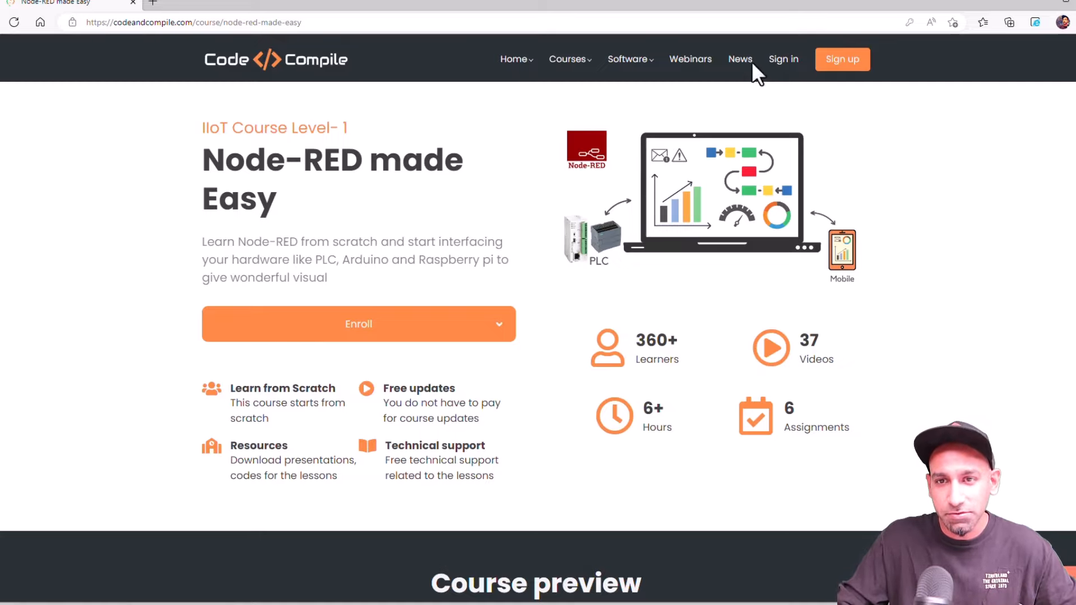
Sign in to the school with the student's username and password.
click(781, 61)
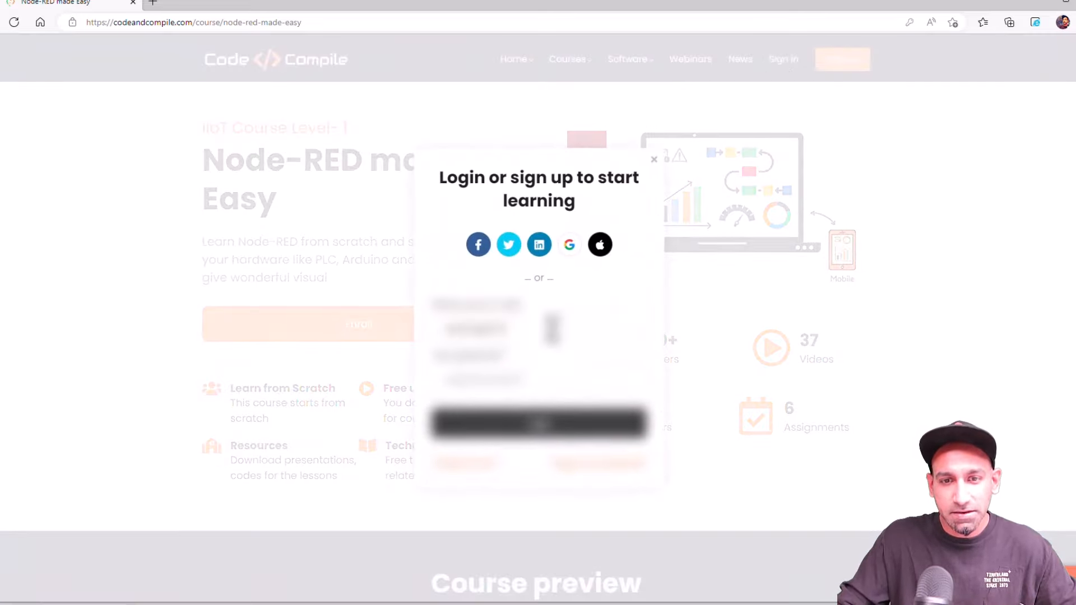
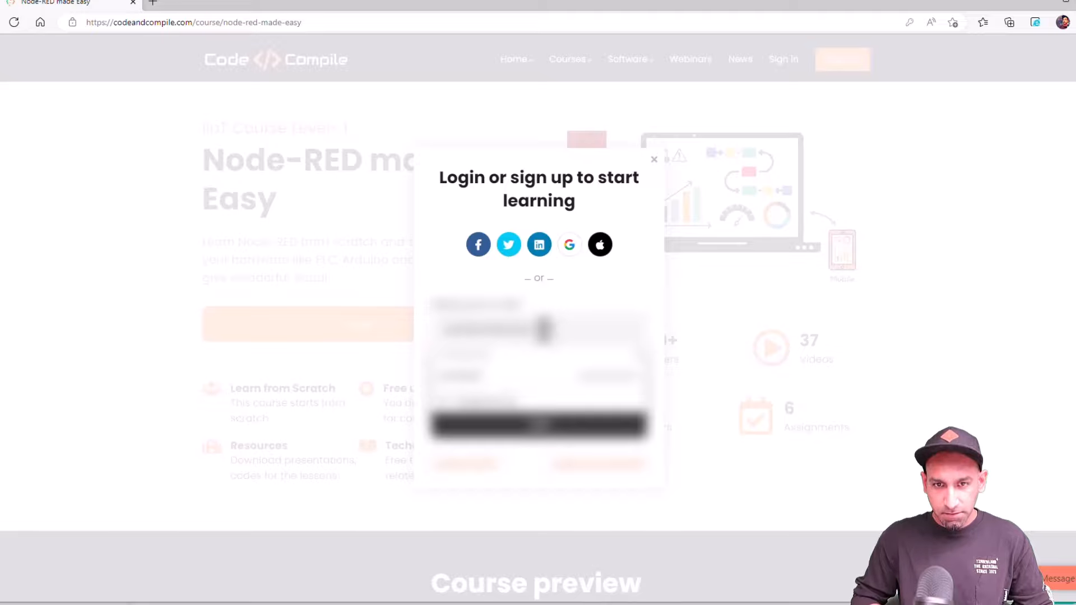
click(641, 359)
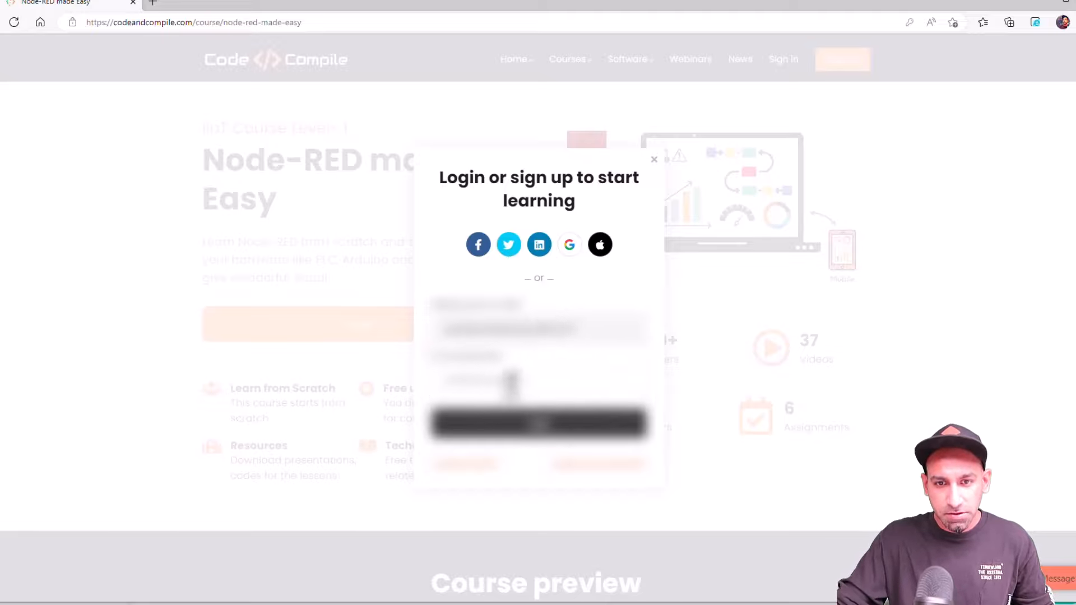
double_click(524, 382)
text(•)
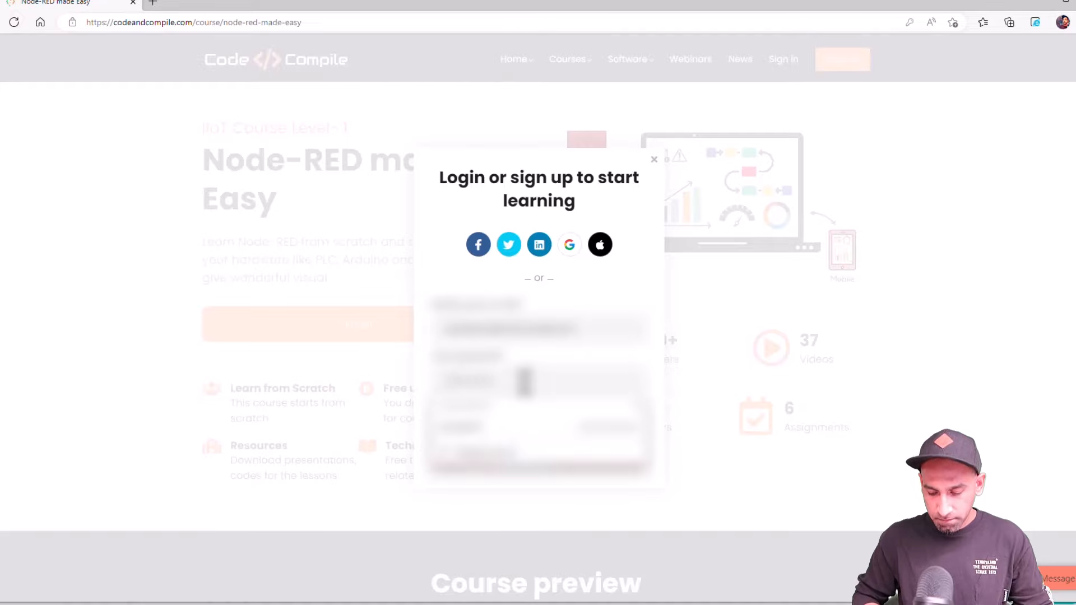
key(Return)
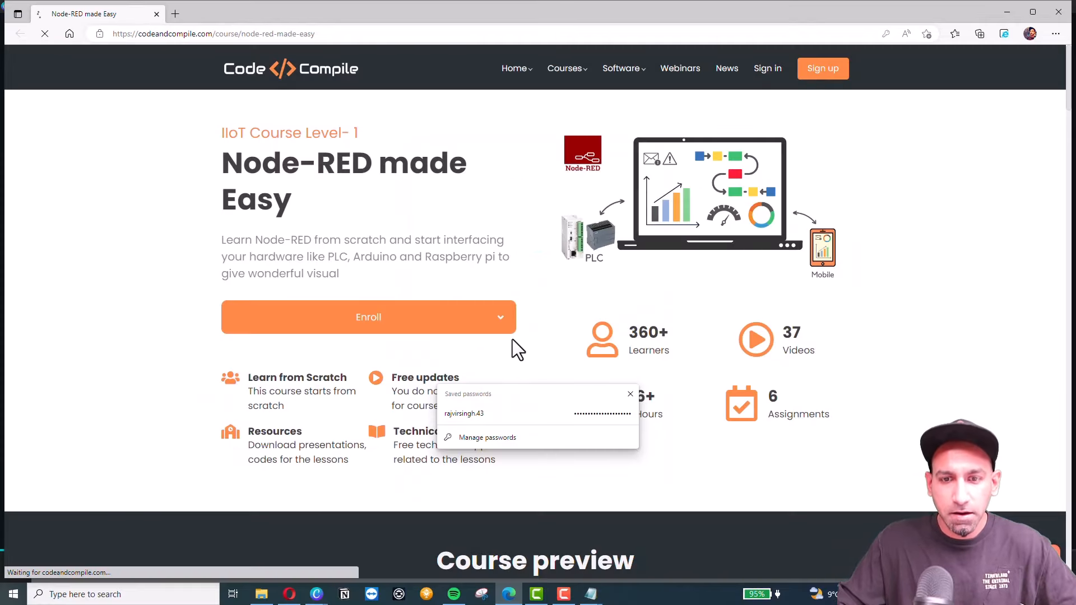
click(639, 409)
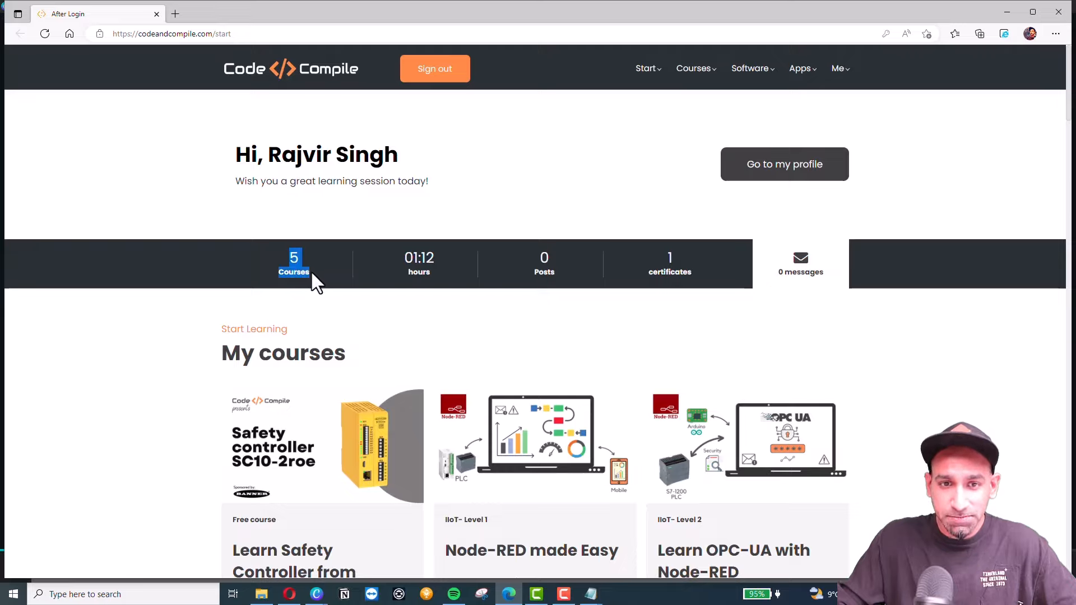
Highlight the 01:12 hours and 0 Posts learning statistics on the start page.
drag(401, 252, 438, 271)
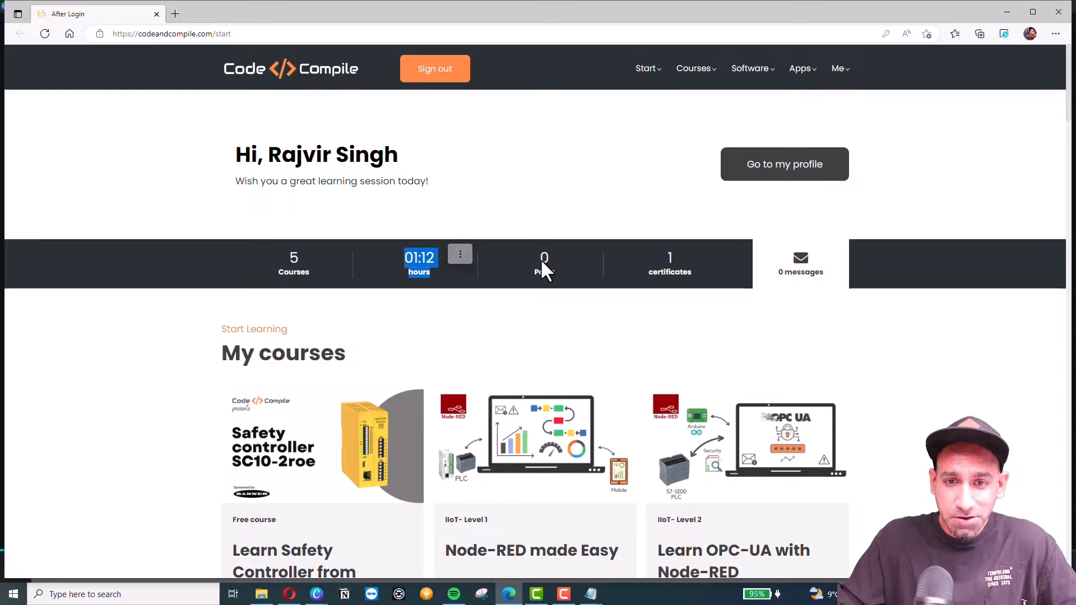
drag(539, 251, 556, 274)
click(652, 292)
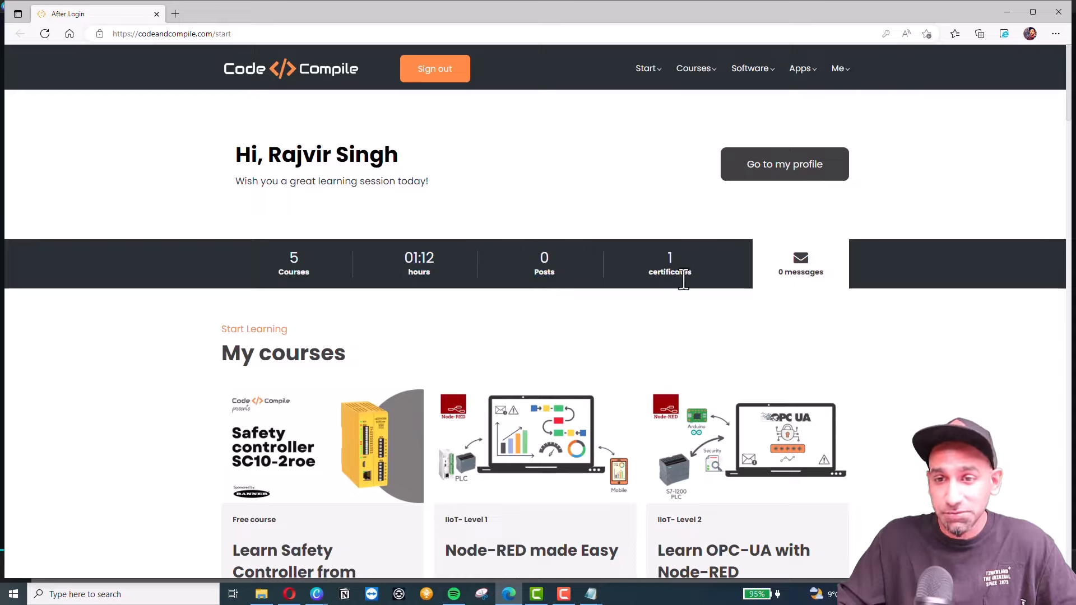
Expand and browse the full My courses list, then return to the top of the start page.
scroll(682, 281, down, 1)
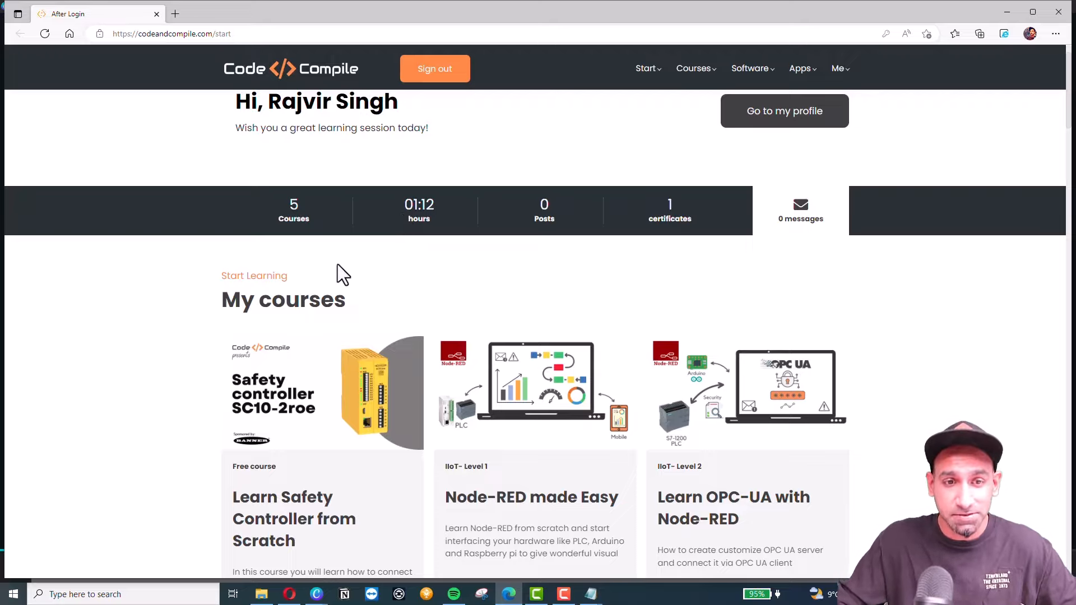
scroll(162, 331, down, 2)
scroll(336, 269, down, 1)
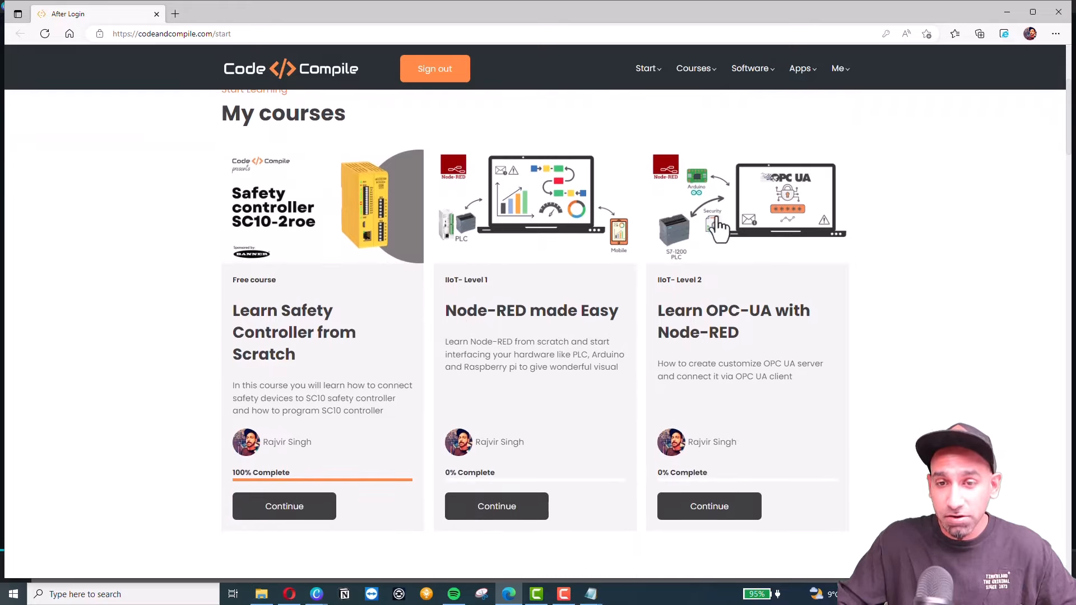
scroll(722, 308, down, 3)
click(544, 458)
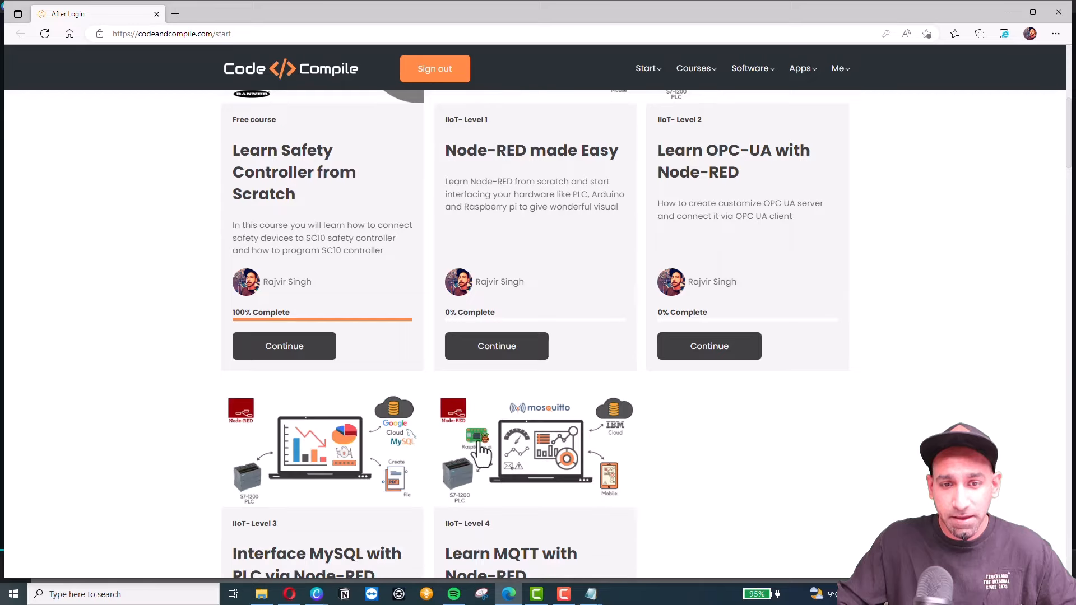
scroll(480, 372, down, 3)
scroll(454, 364, up, 4)
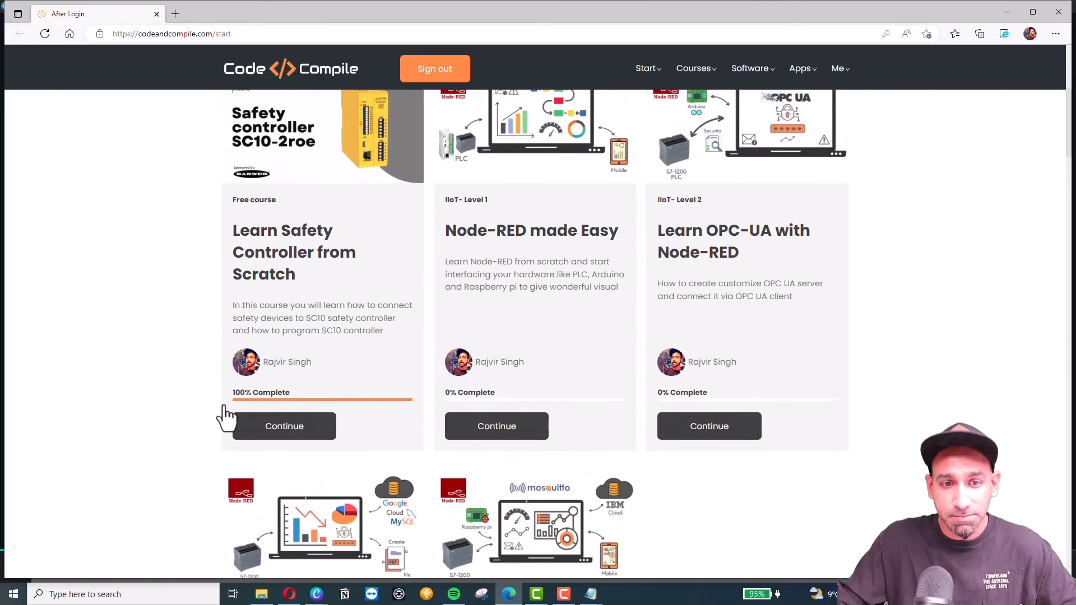
scroll(293, 415, up, 2)
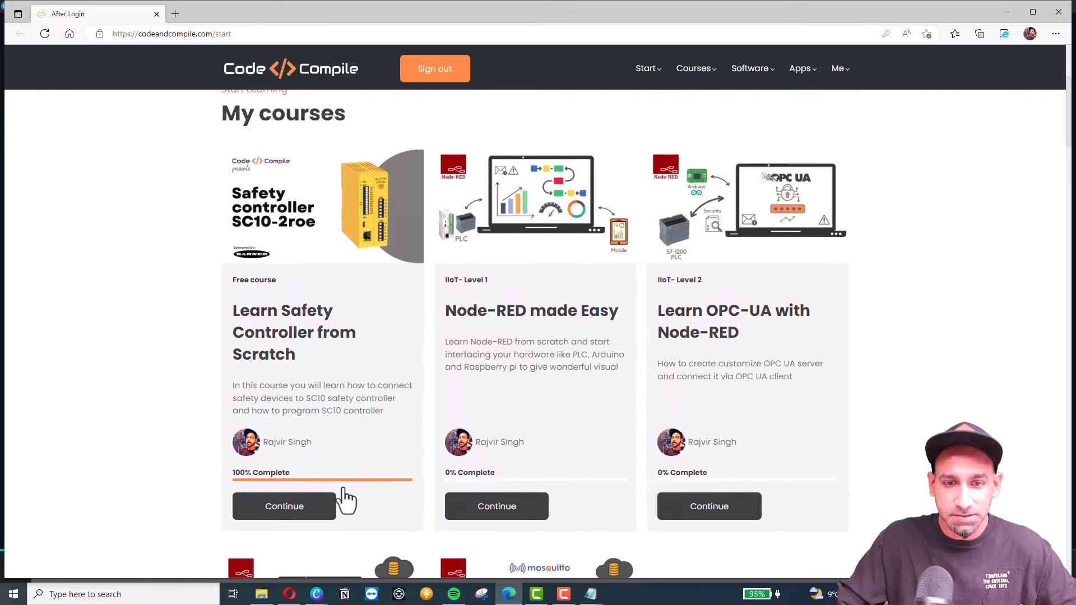
scroll(844, 414, down, 1)
scroll(843, 414, down, 1)
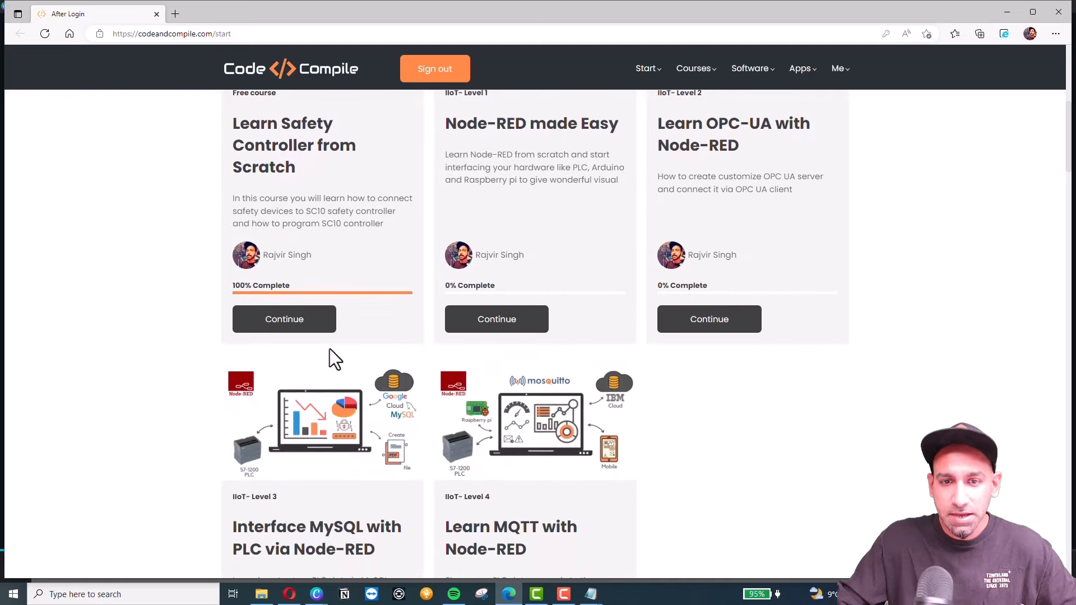
scroll(497, 328, up, 1)
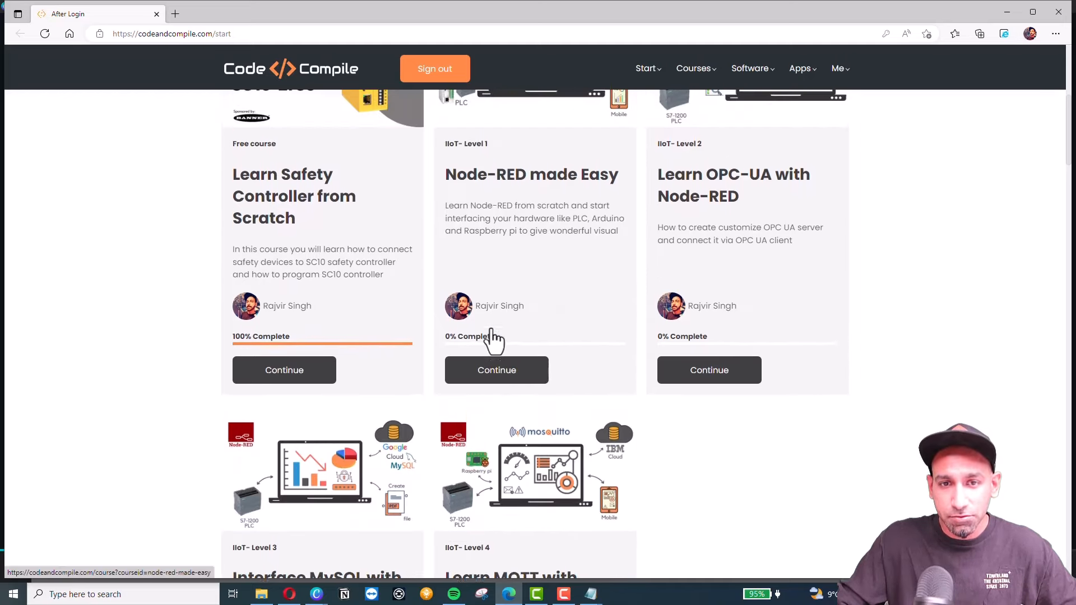
scroll(637, 393, down, 2)
scroll(637, 392, down, 7)
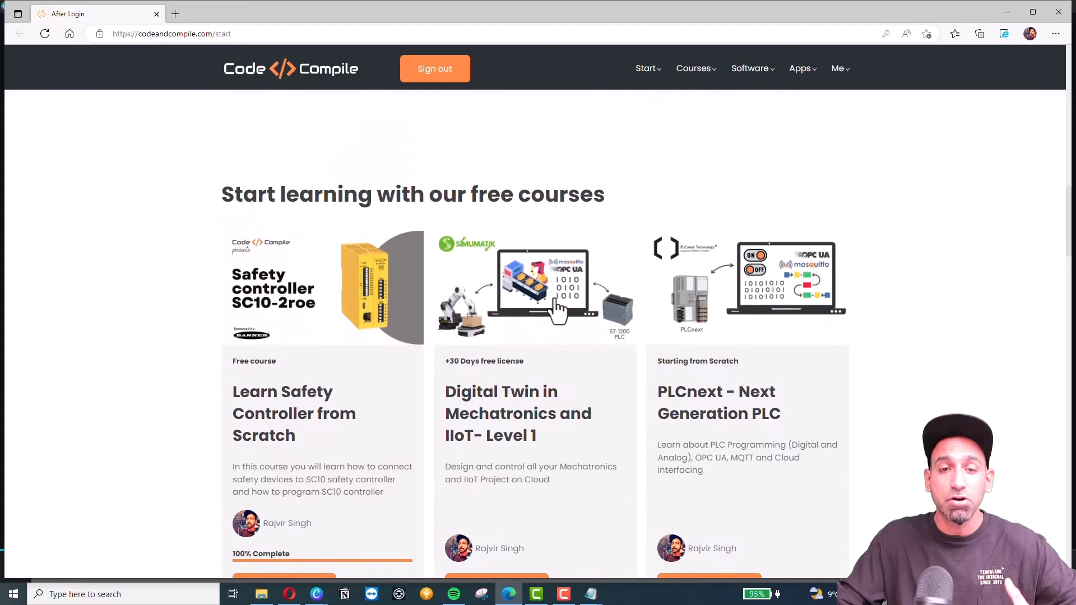
scroll(558, 311, down, 1)
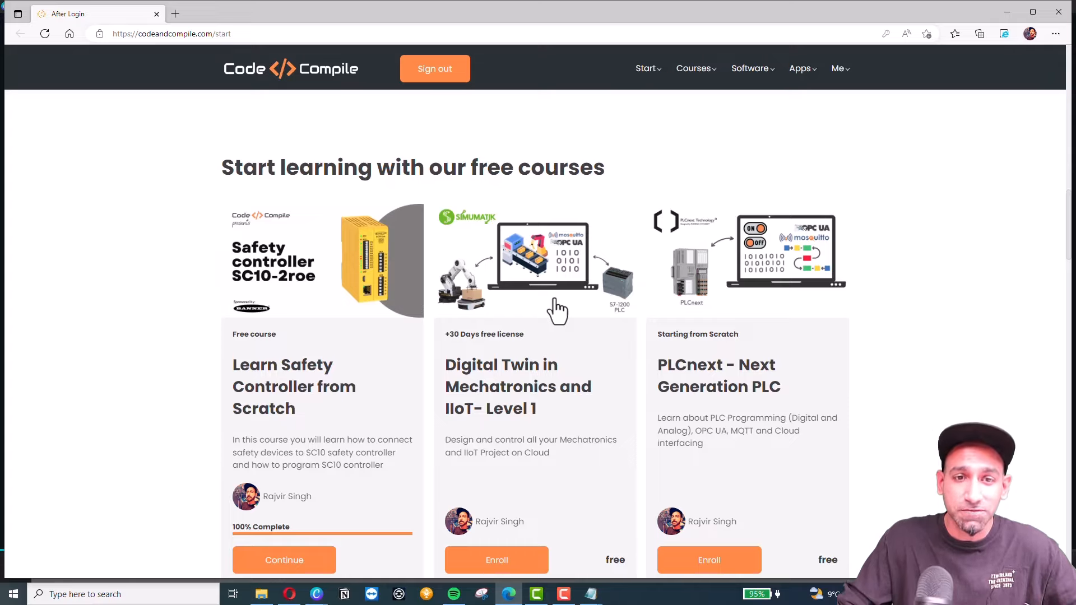
scroll(680, 277, down, 2)
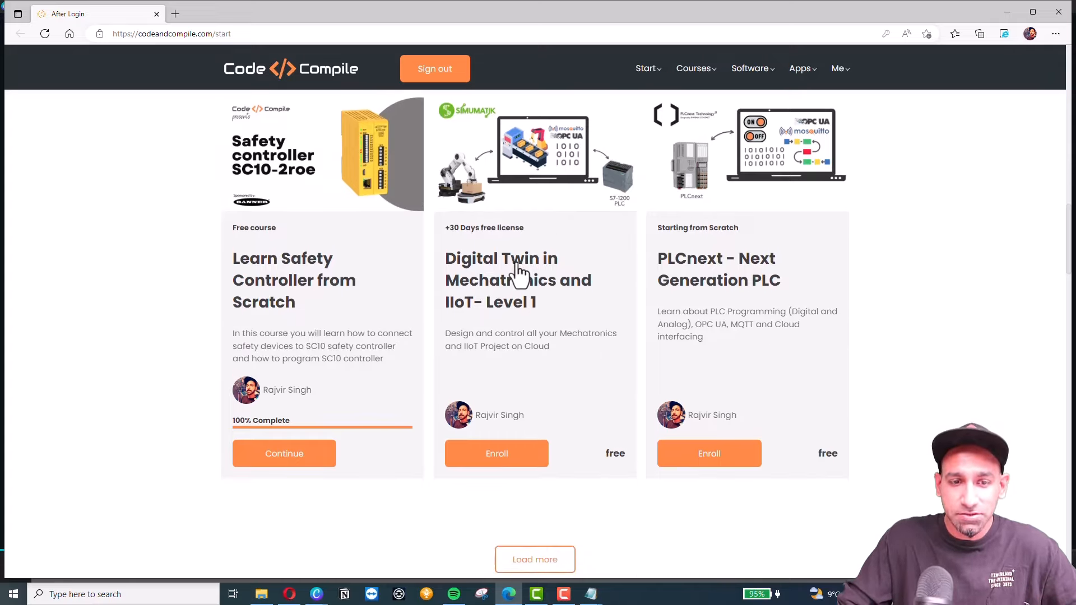
scroll(875, 409, down, 3)
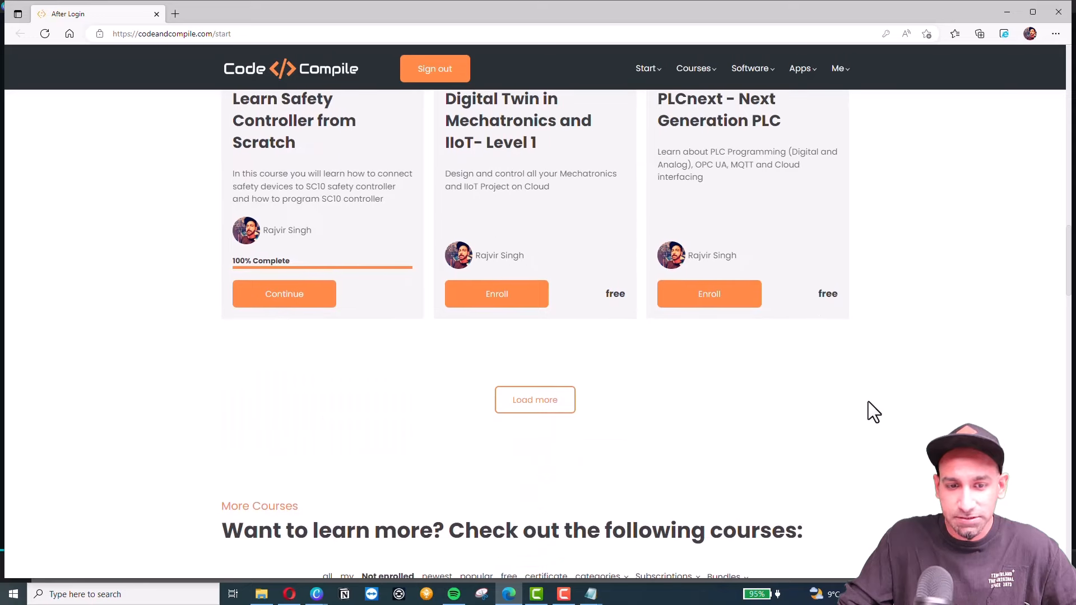
scroll(867, 401, down, 6)
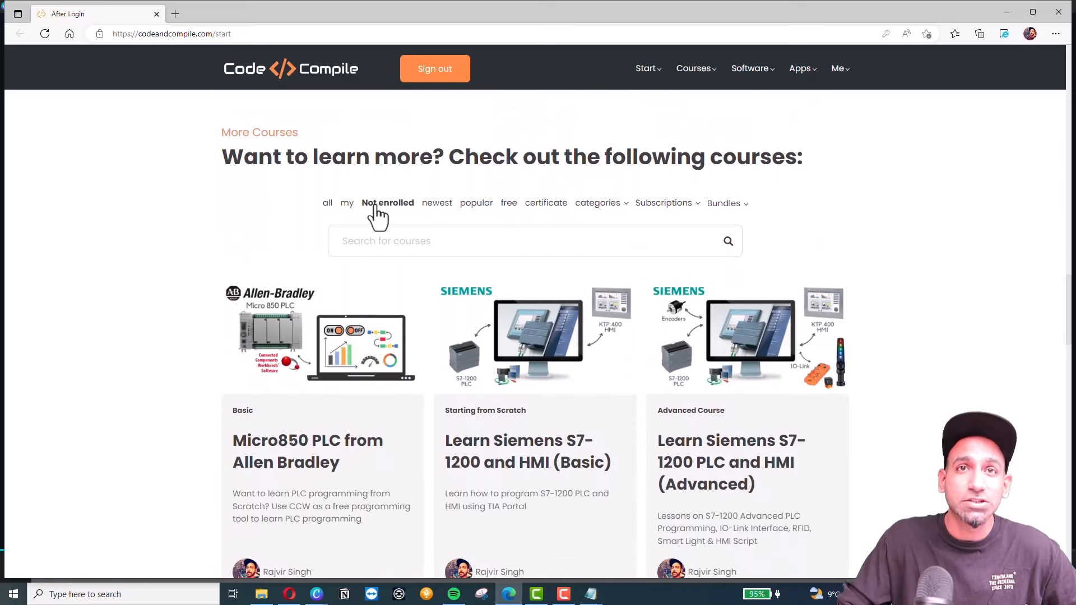
scroll(303, 274, down, 6)
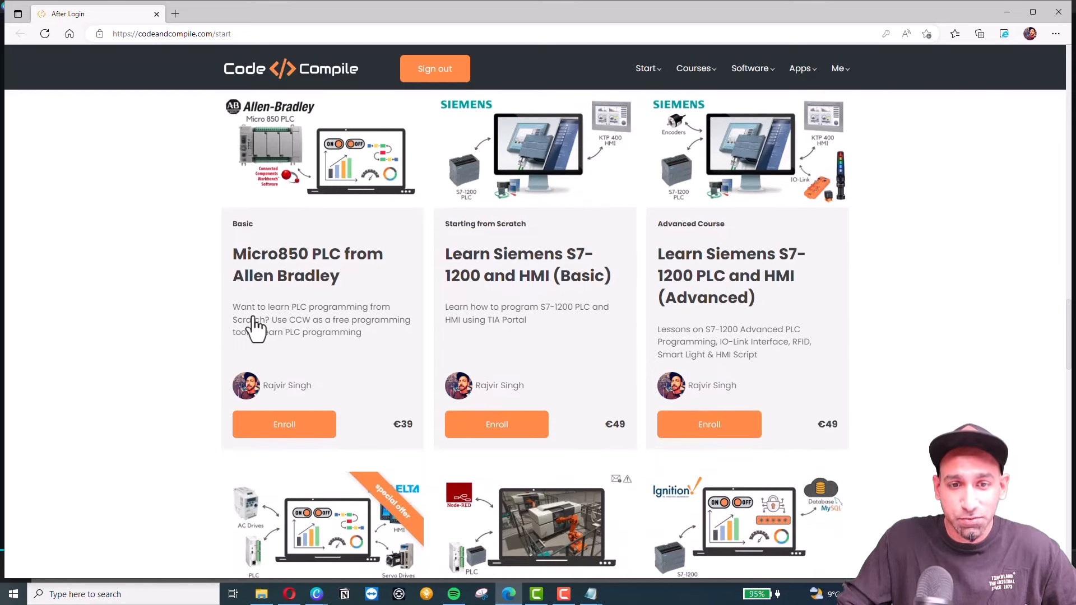
scroll(240, 336, down, 5)
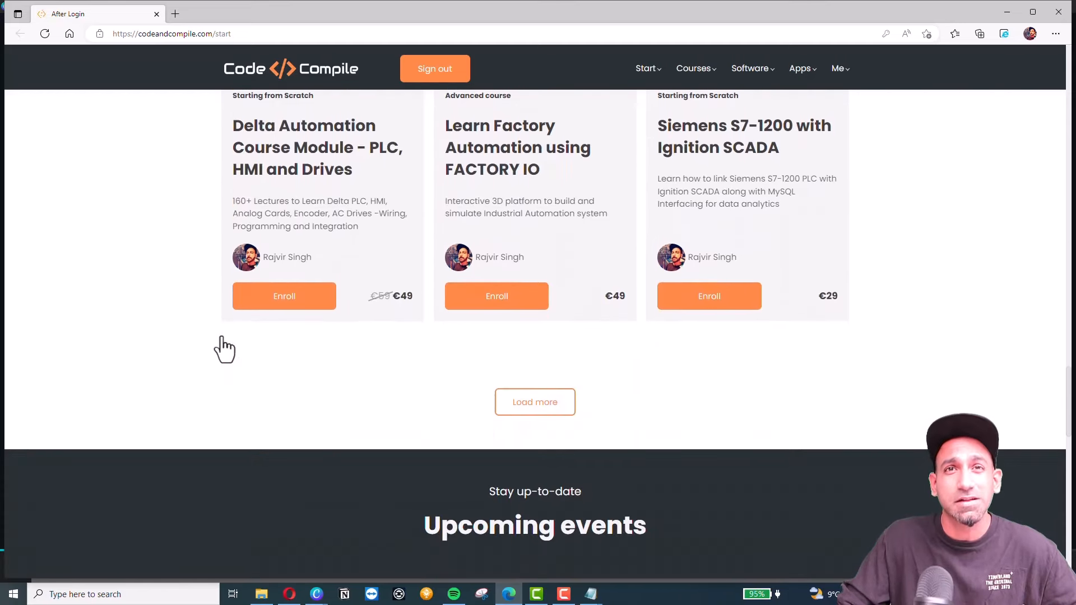
scroll(223, 333, down, 4)
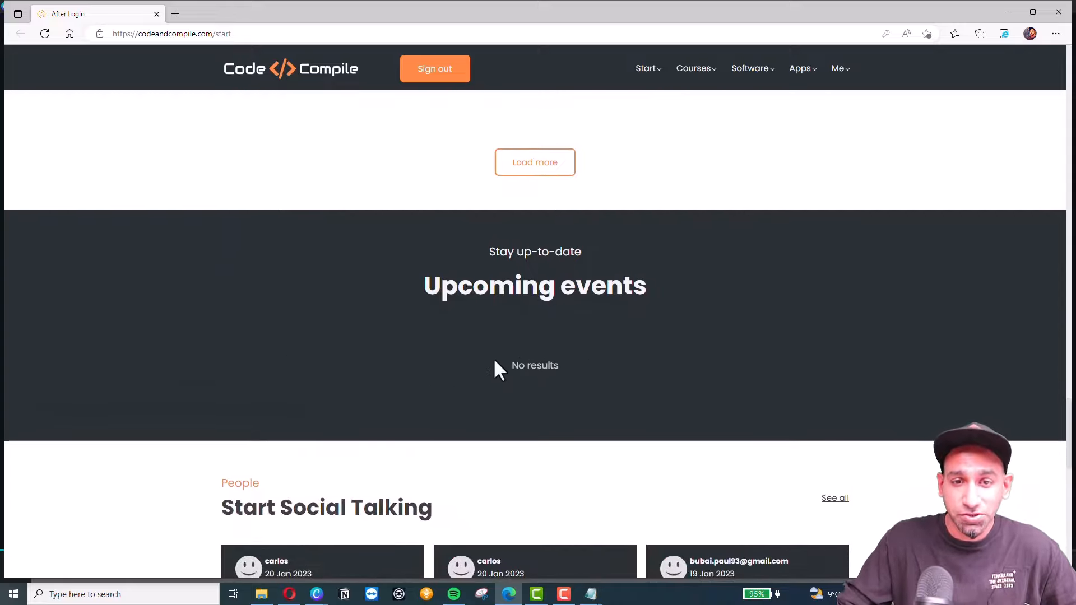
scroll(554, 355, up, 2)
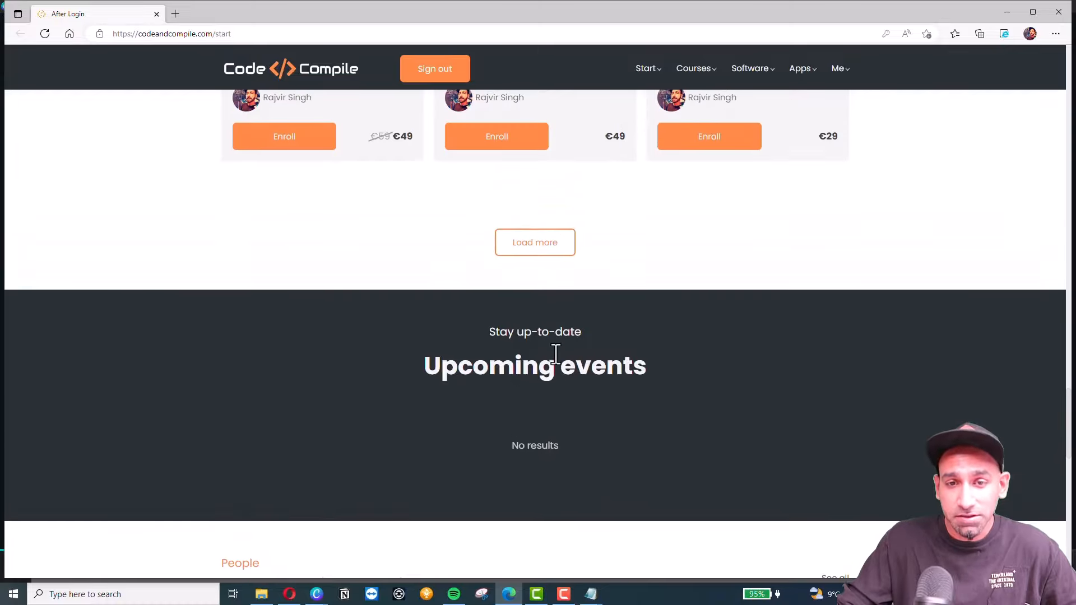
scroll(555, 355, down, 3)
scroll(574, 346, up, 10)
scroll(575, 339, up, 7)
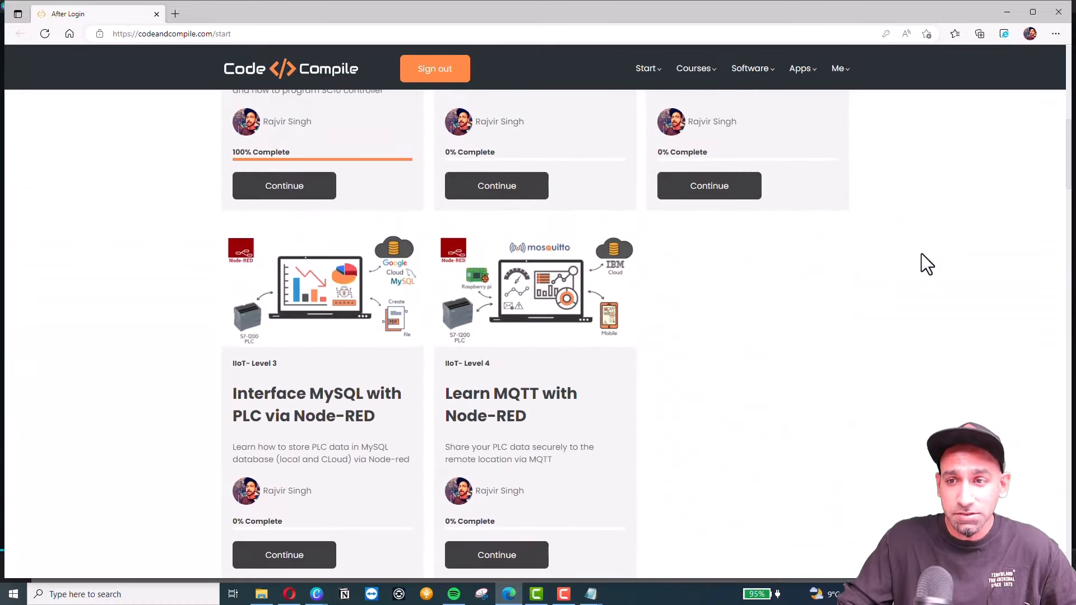
scroll(846, 302, down, 10)
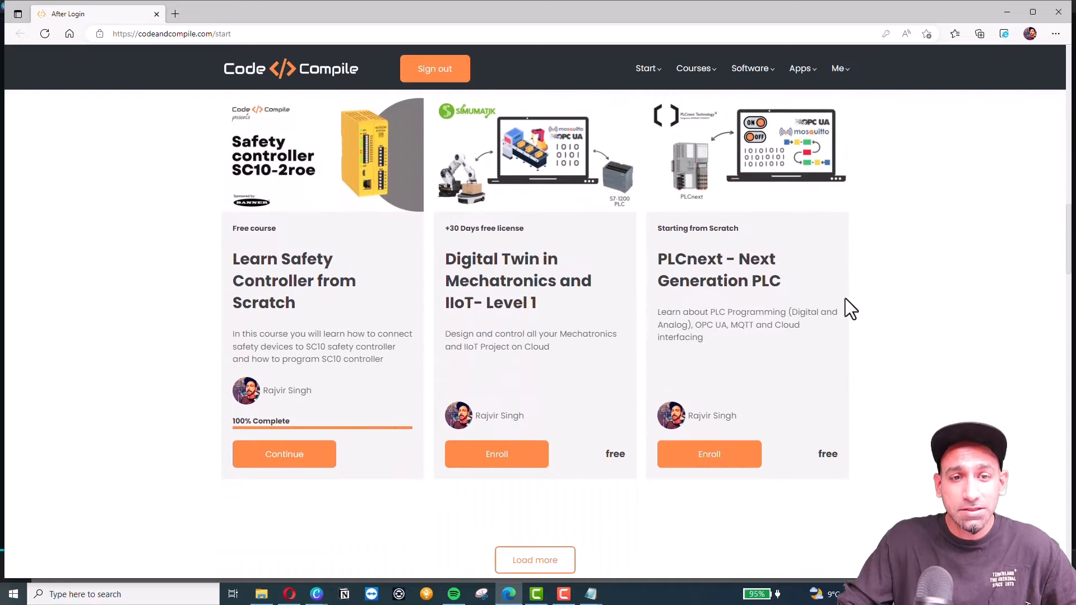
scroll(532, 264, up, 1)
scroll(604, 339, down, 3)
scroll(603, 339, down, 15)
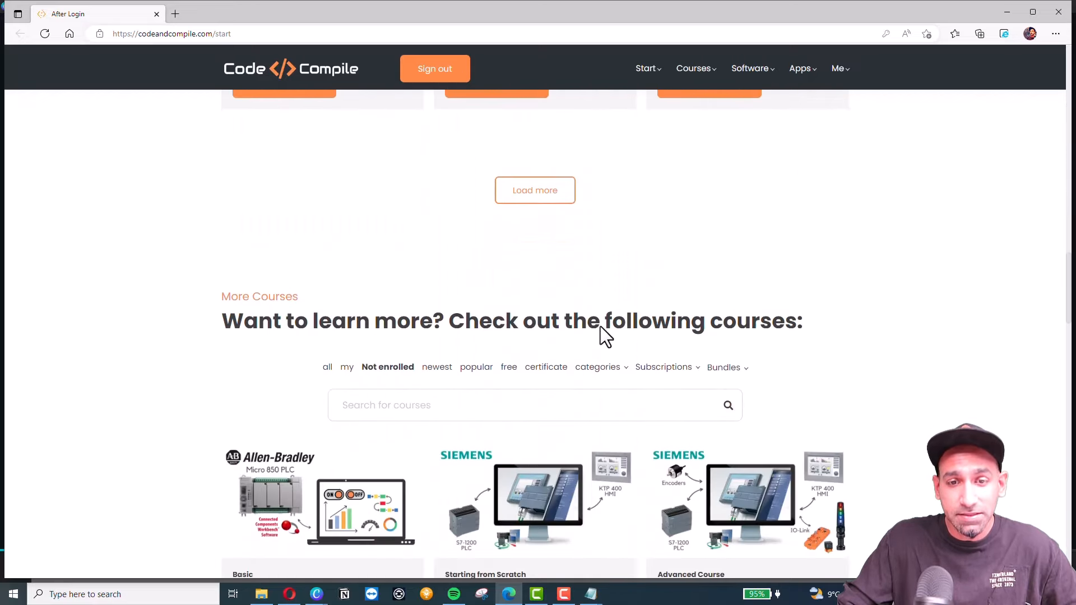
scroll(604, 342, up, 1)
scroll(603, 344, up, 4)
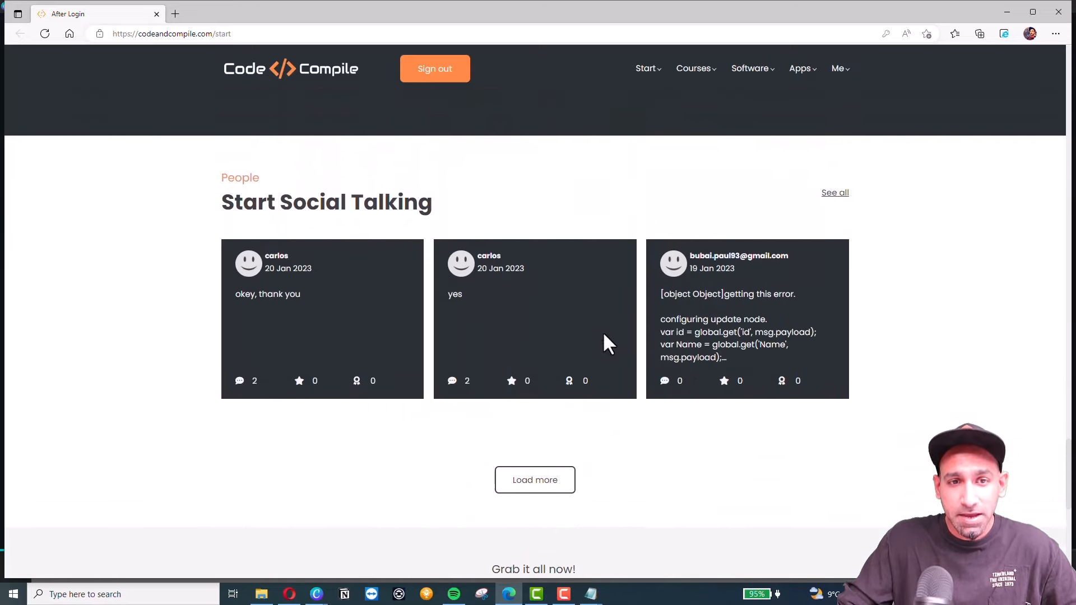
scroll(456, 353, down, 1)
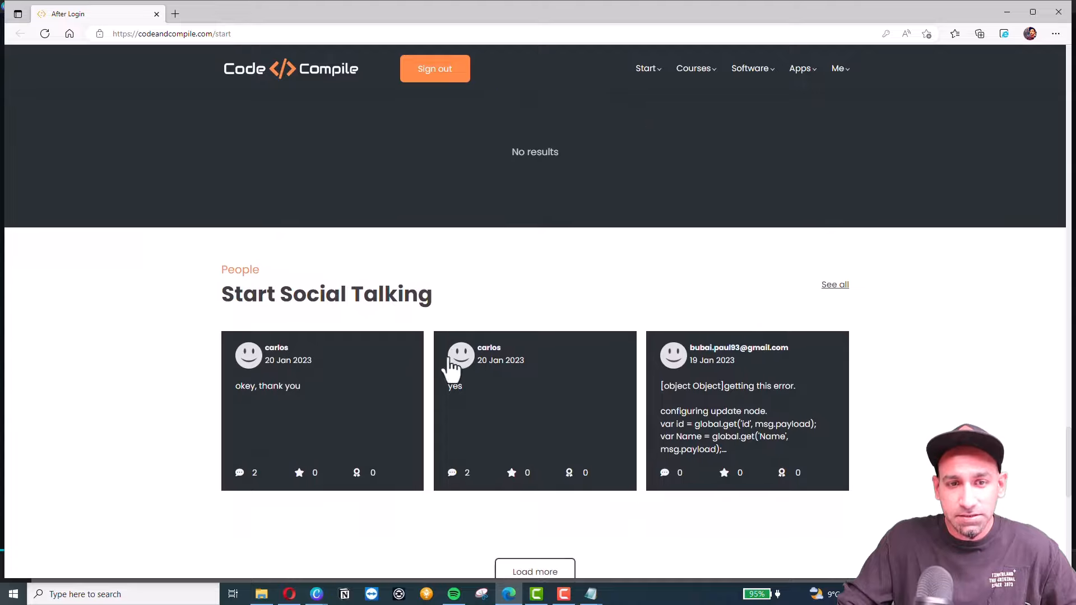
scroll(710, 402, up, 1)
scroll(709, 402, up, 2)
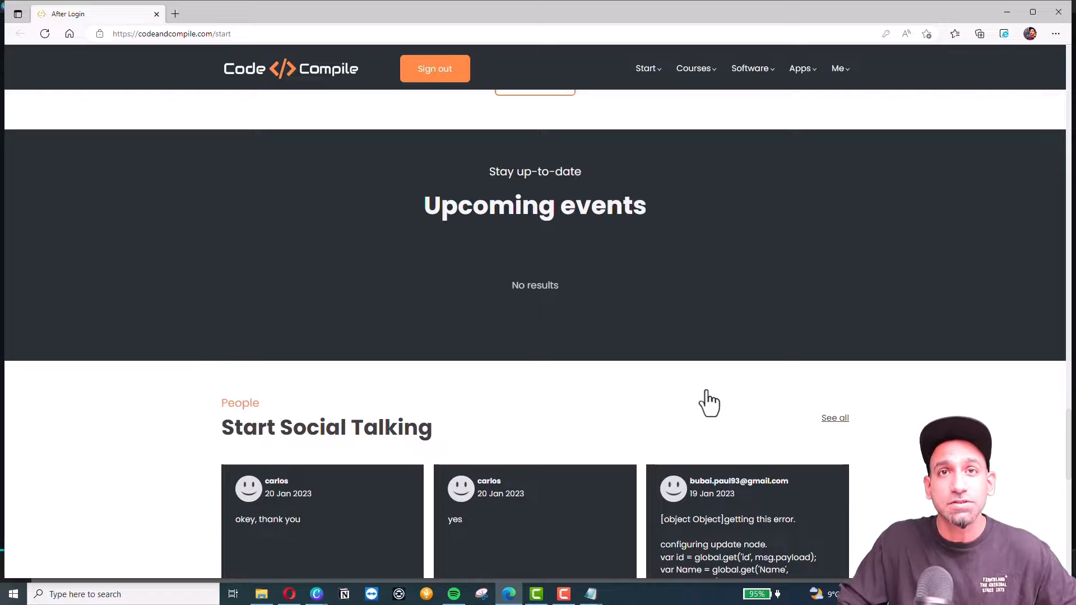
scroll(744, 325, down, 10)
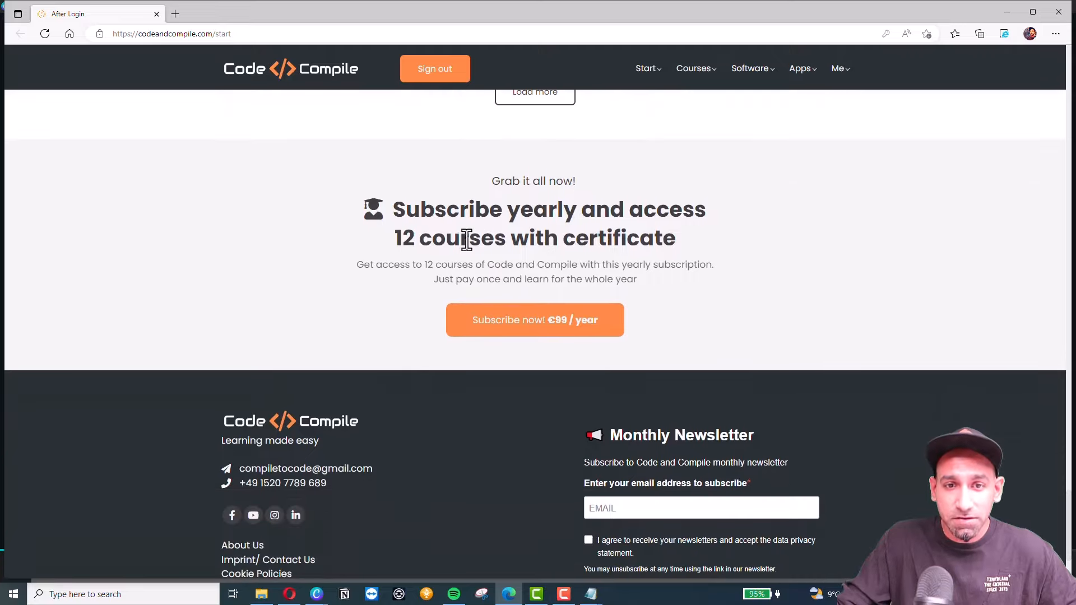
scroll(748, 359, up, 15)
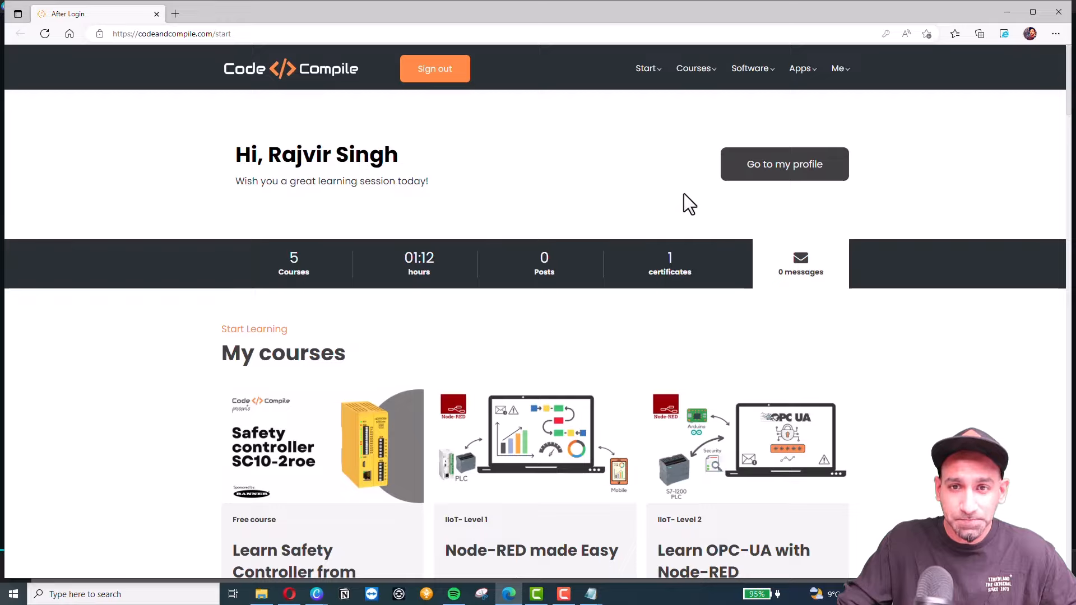
Open your profile, view its Activity feed, then scroll the About tab's achievements and courses.
click(768, 178)
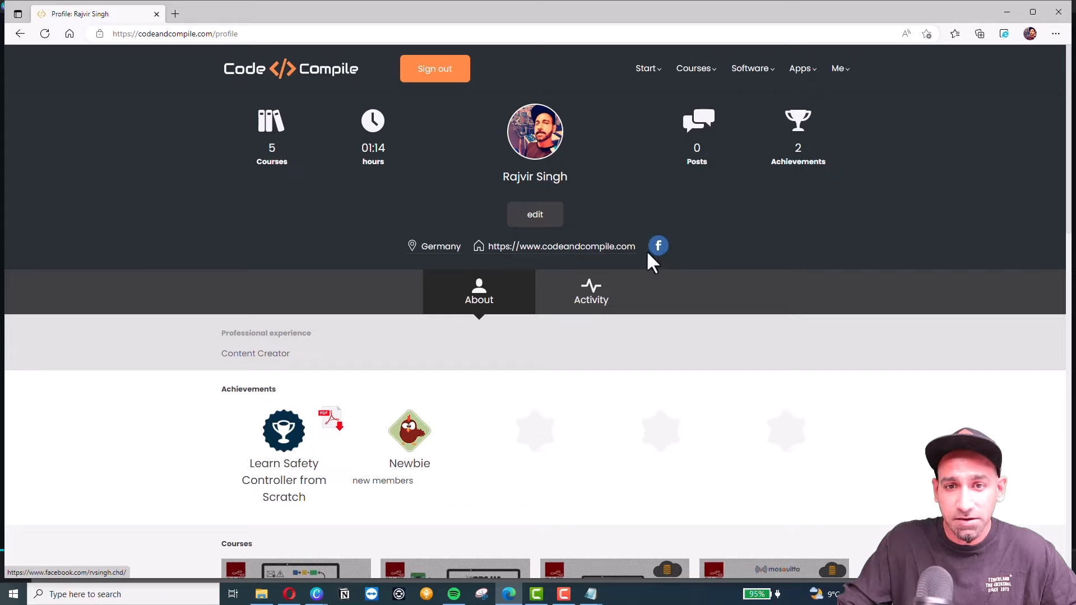
scroll(476, 314, down, 1)
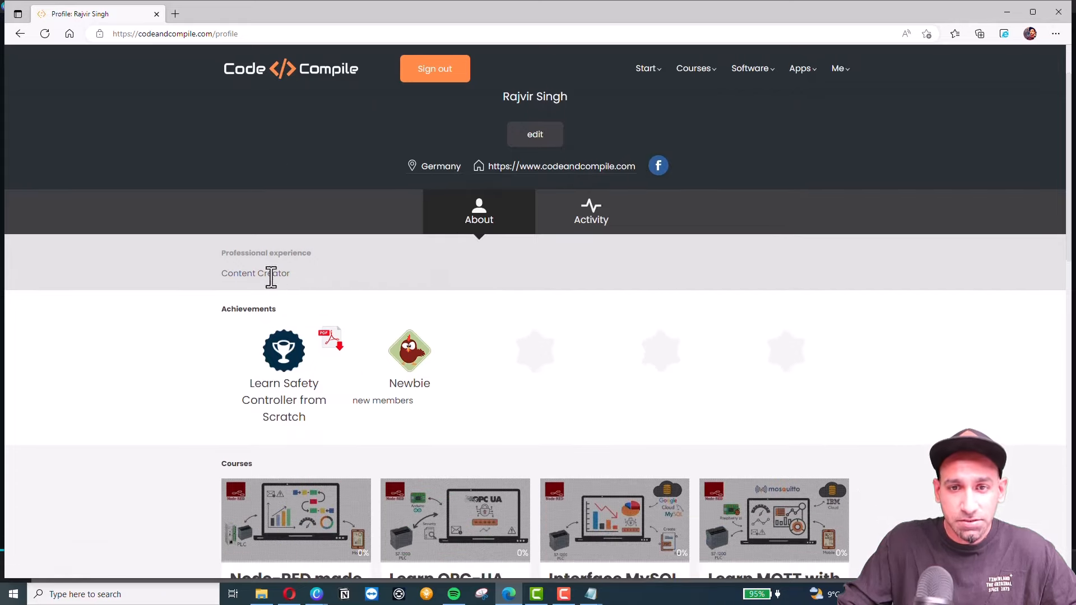
click(596, 222)
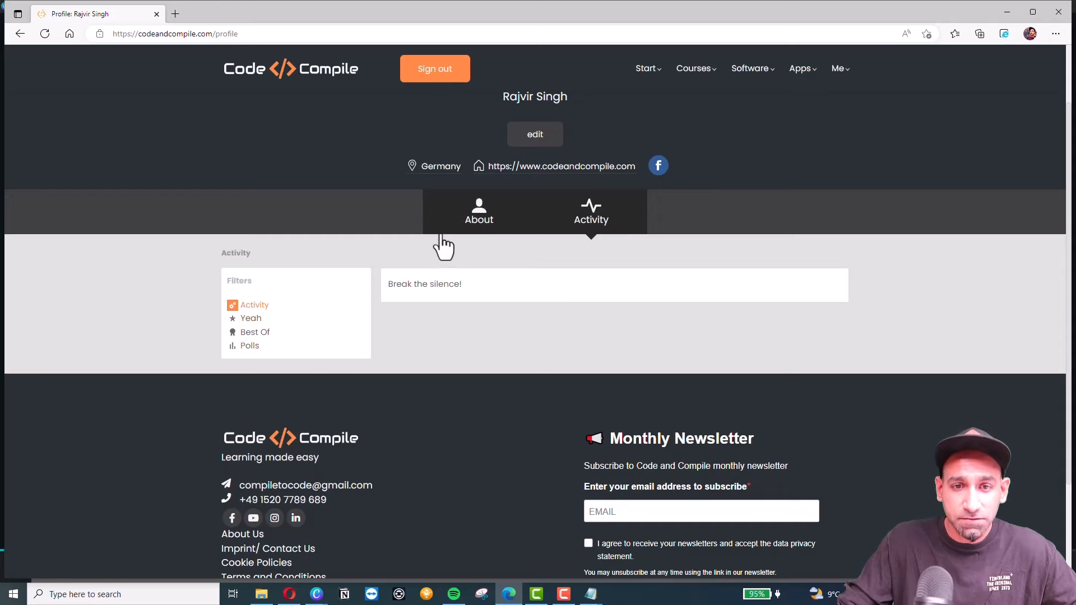
click(471, 231)
scroll(443, 241, down, 2)
scroll(417, 250, down, 1)
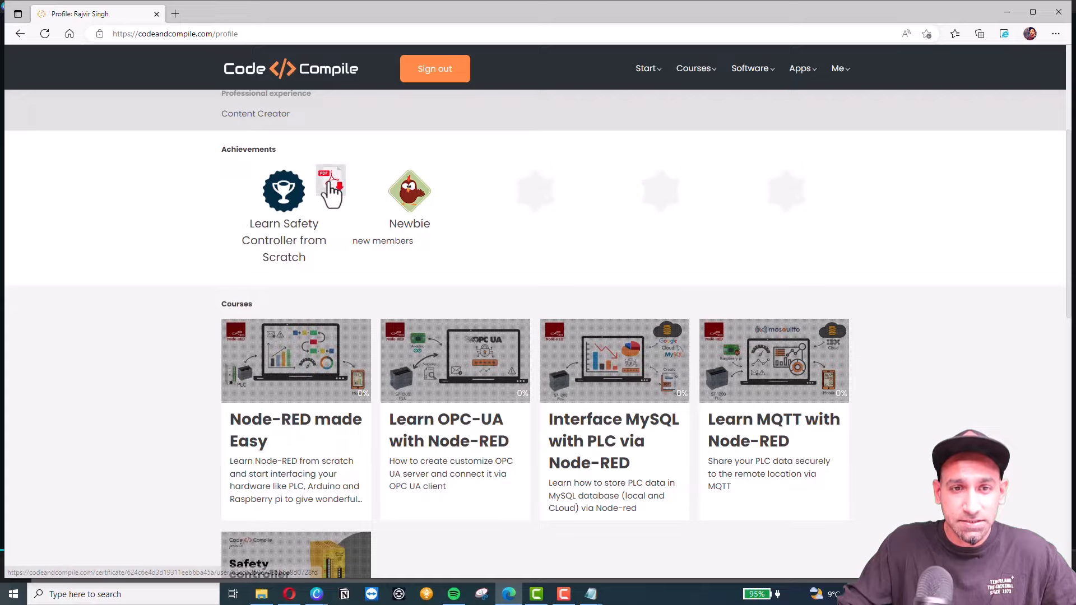
Download the Learn Safety Controller from Scratch certificate and open the PDF from Downloads.
click(330, 183)
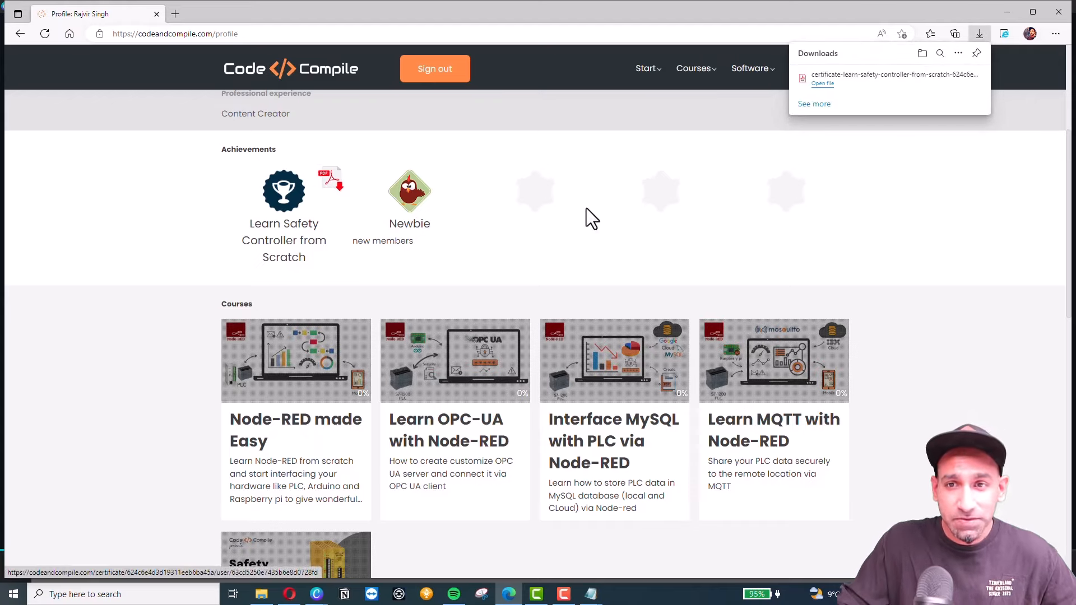
click(828, 84)
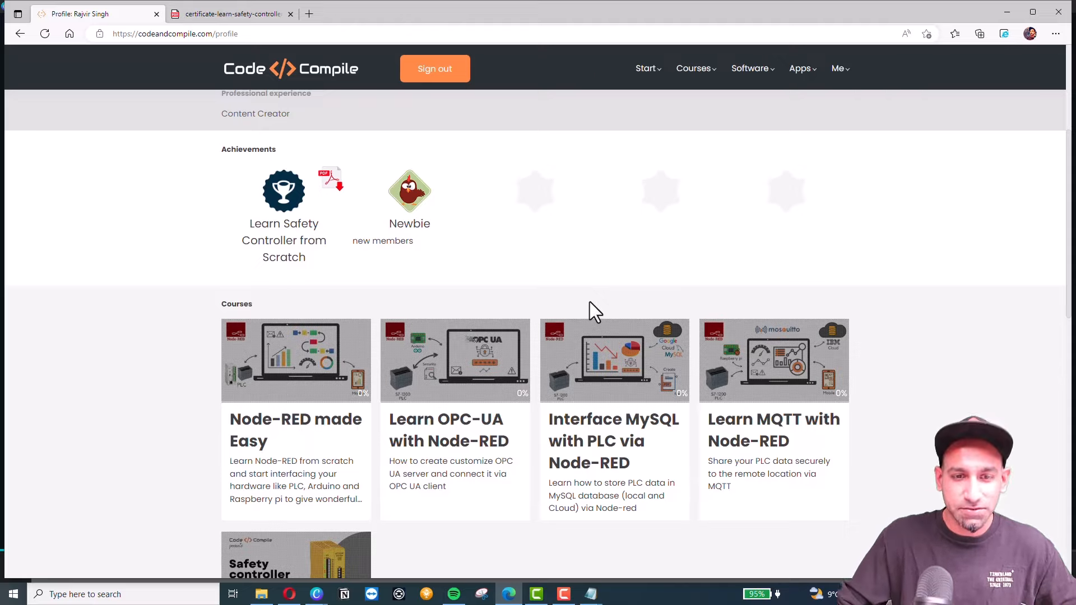
scroll(432, 283, down, 4)
scroll(317, 286, up, 2)
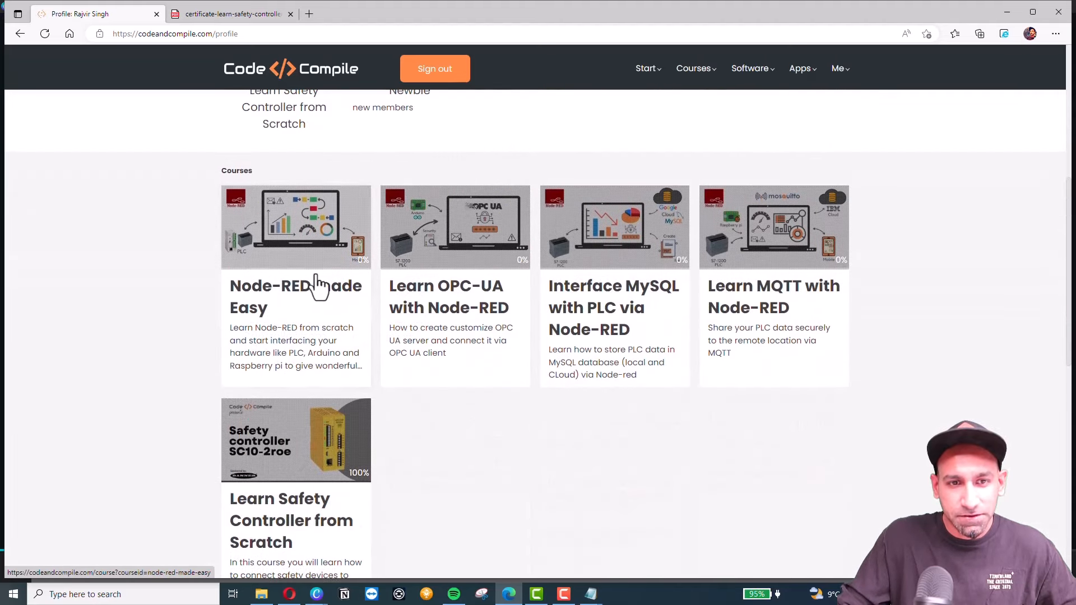
scroll(579, 314, down, 3)
scroll(571, 318, down, 3)
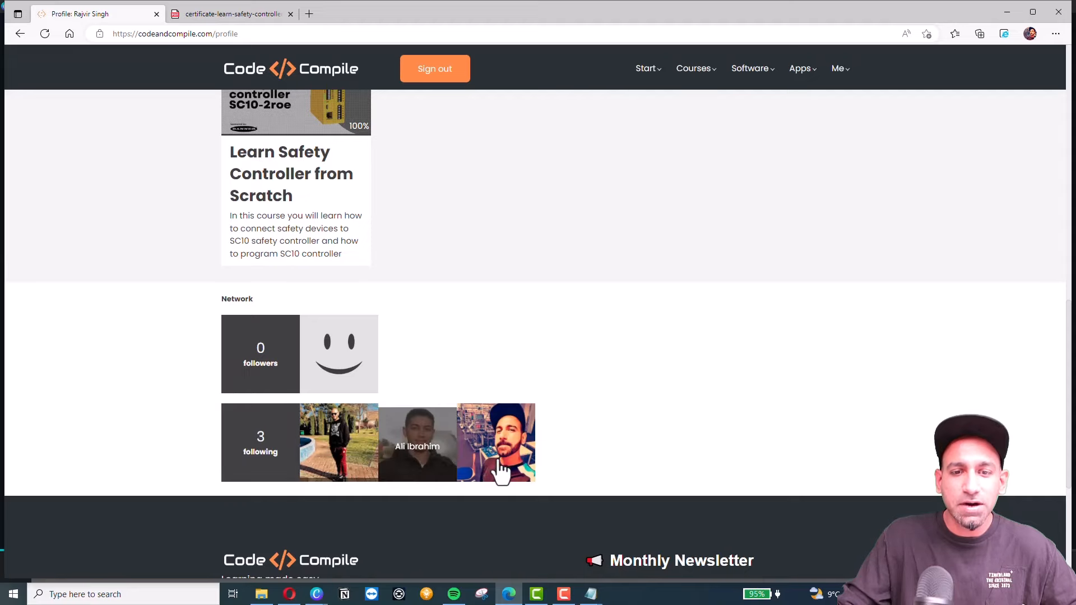
scroll(658, 409, up, 6)
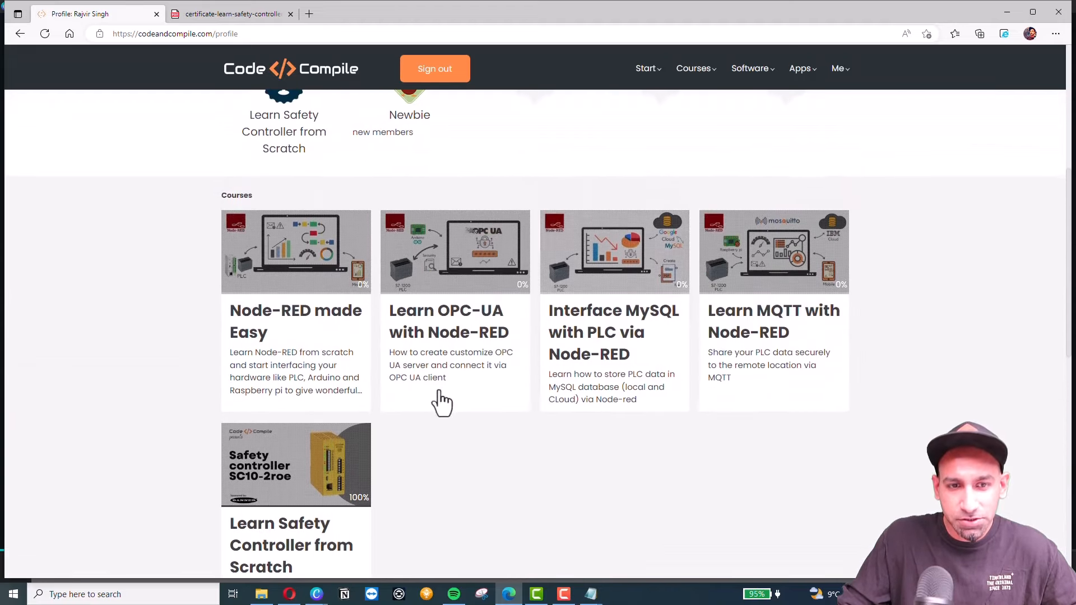
Open Node-RED made Easy and view a fellow learner's profile and activity from the Learners list.
click(259, 329)
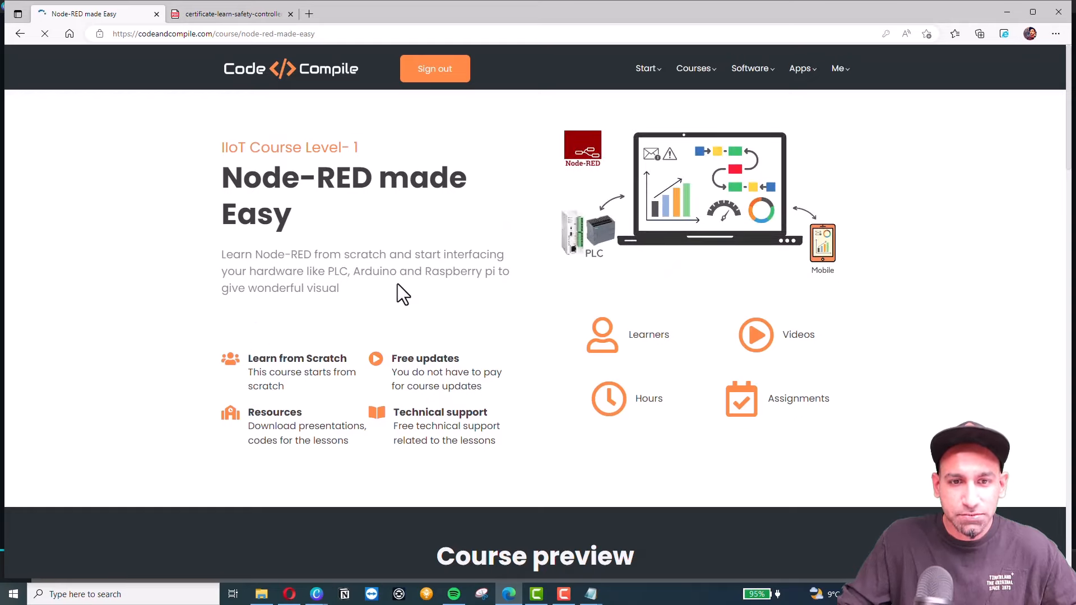
scroll(397, 280, down, 1)
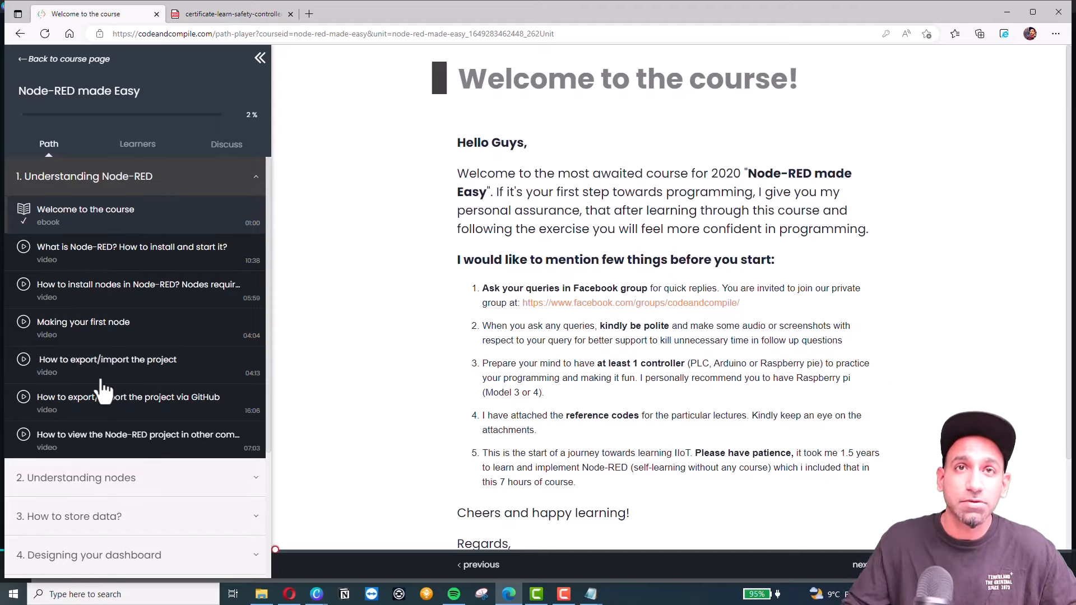
click(139, 147)
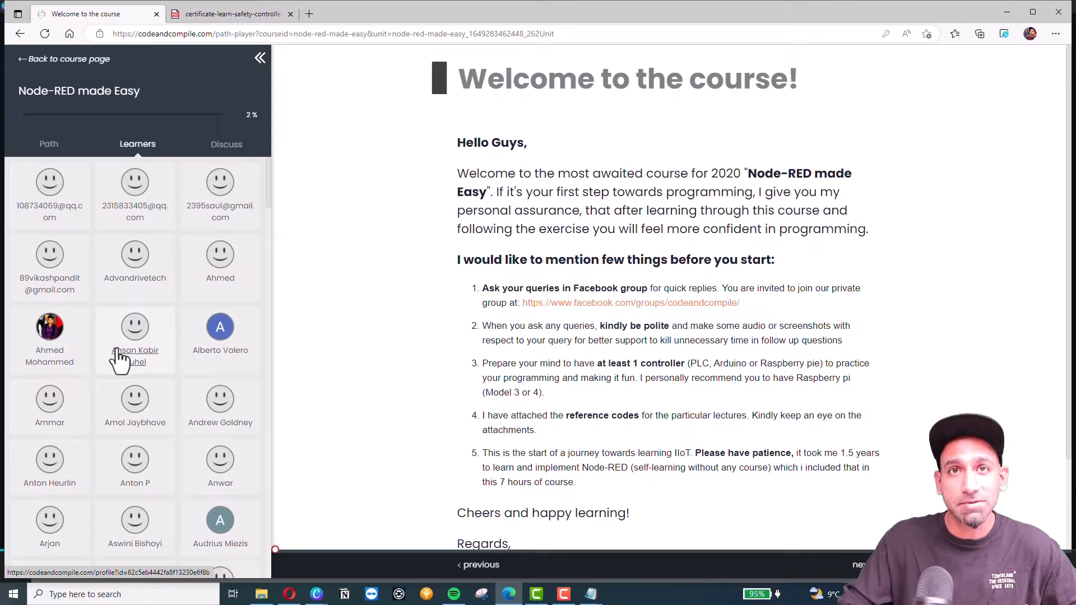
click(58, 338)
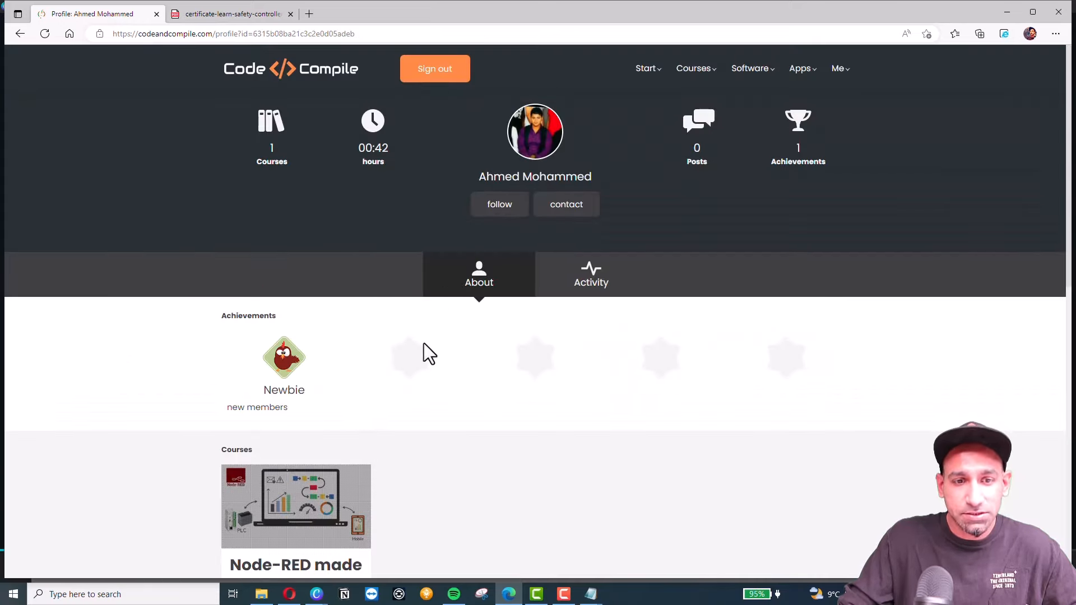
scroll(423, 343, down, 2)
scroll(362, 322, down, 5)
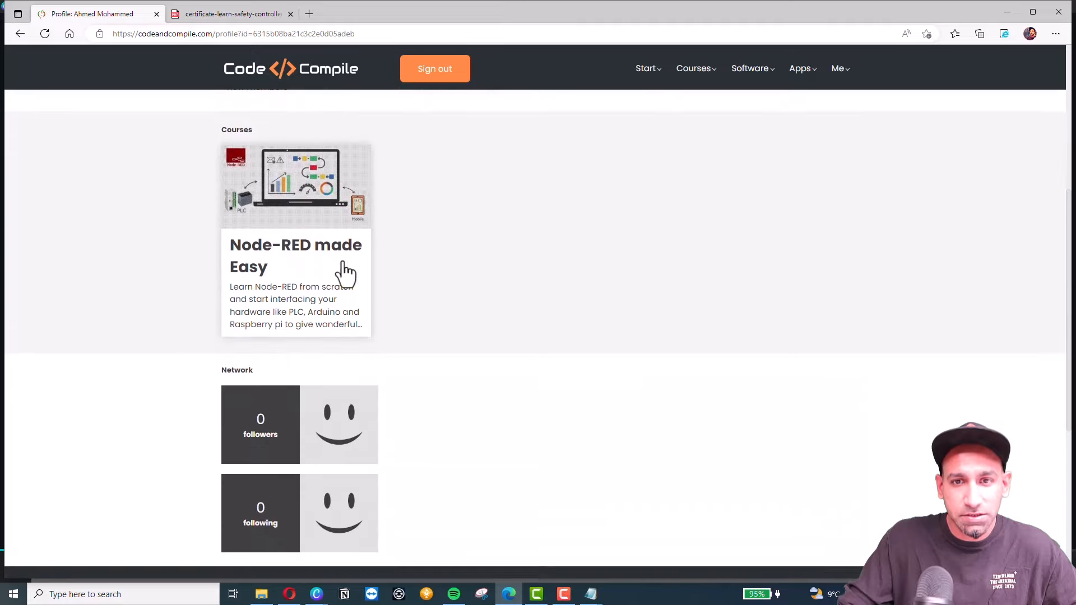
scroll(492, 386, down, 4)
scroll(492, 385, up, 10)
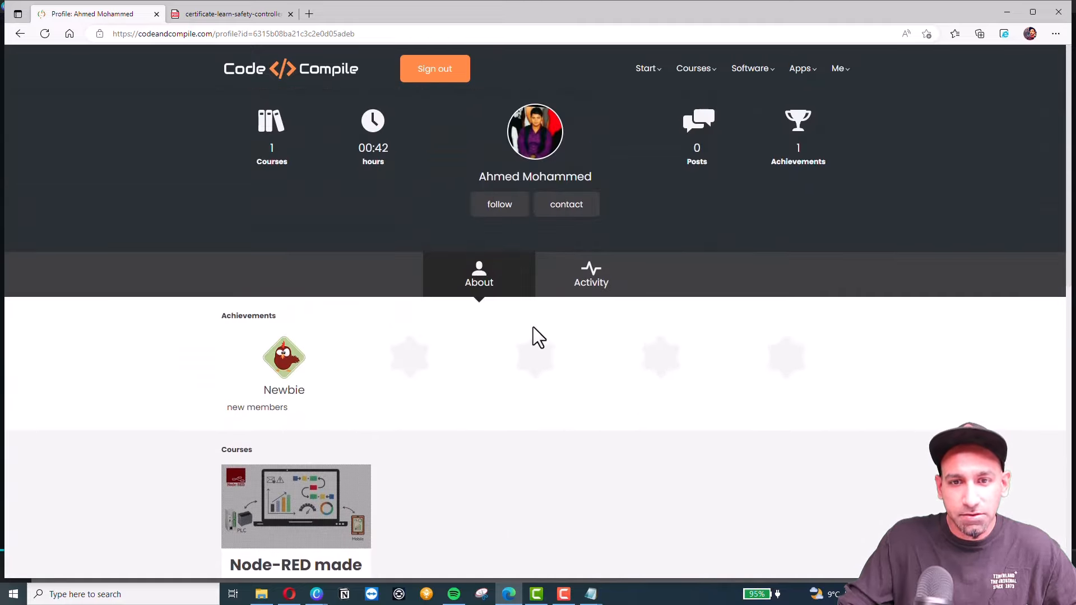
click(572, 286)
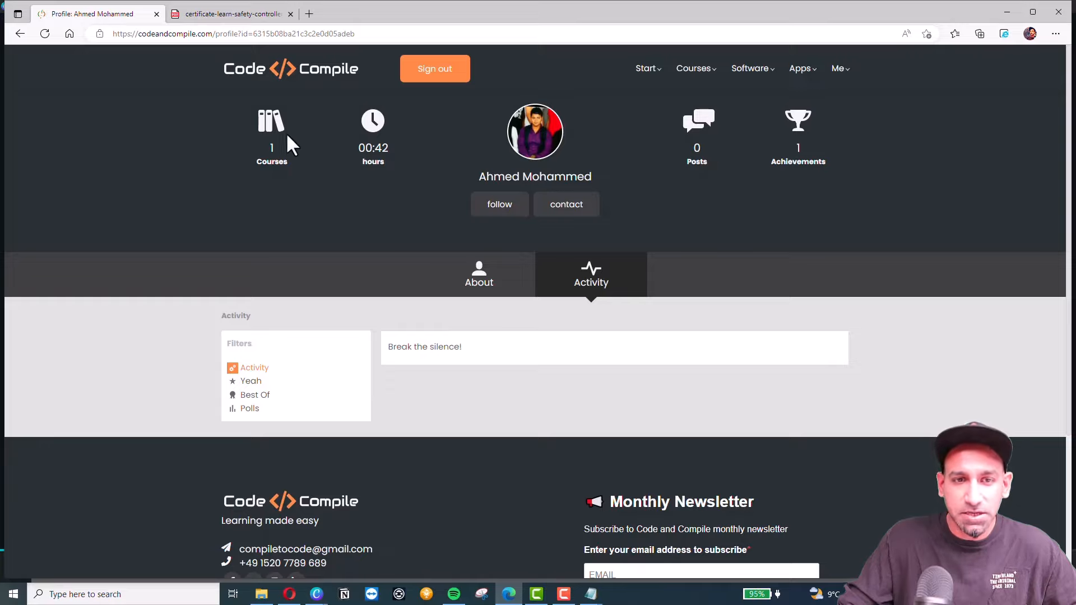
click(19, 33)
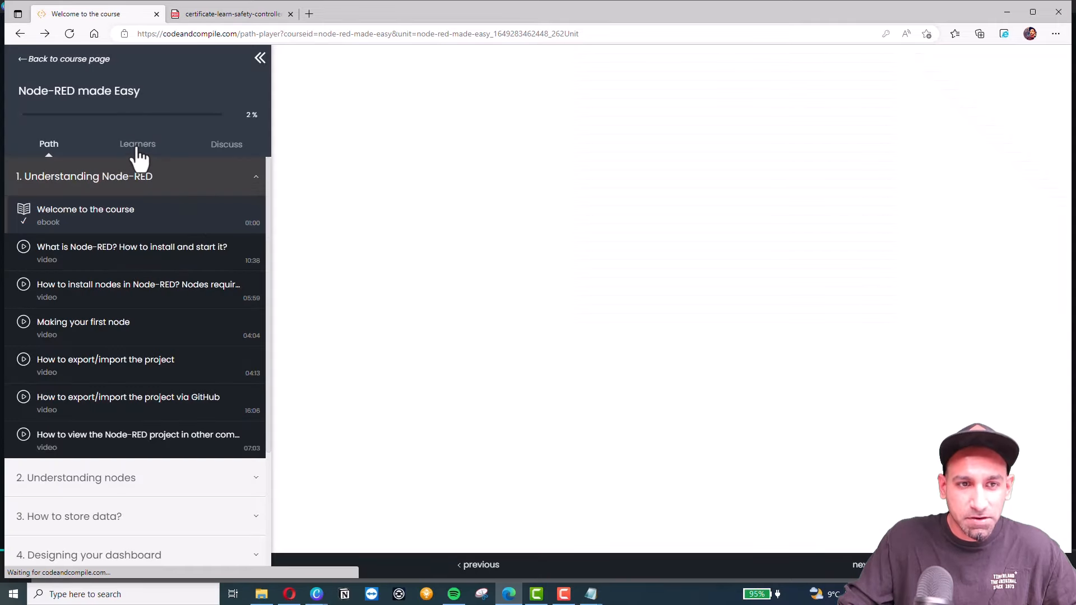
Browse the course discussion and play the What is Node-RED? lesson with its discussion.
click(137, 150)
click(220, 150)
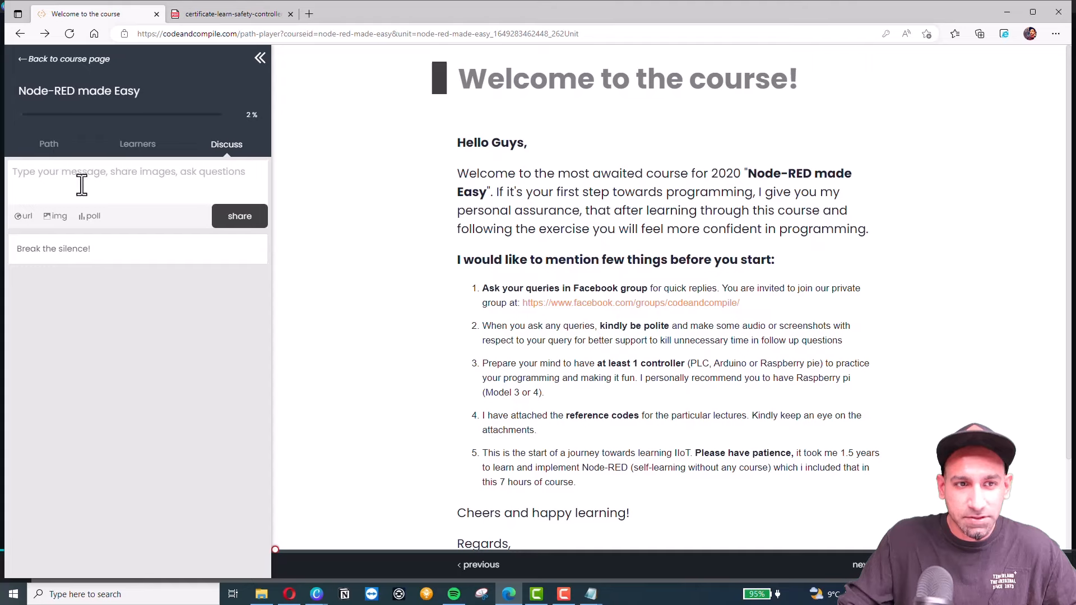
click(49, 147)
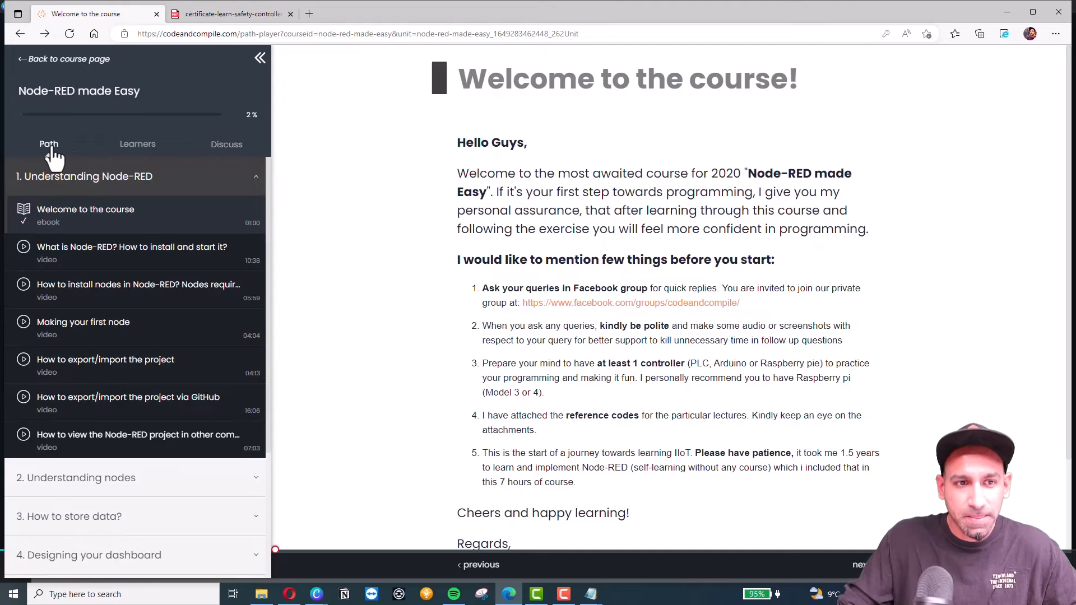
click(115, 261)
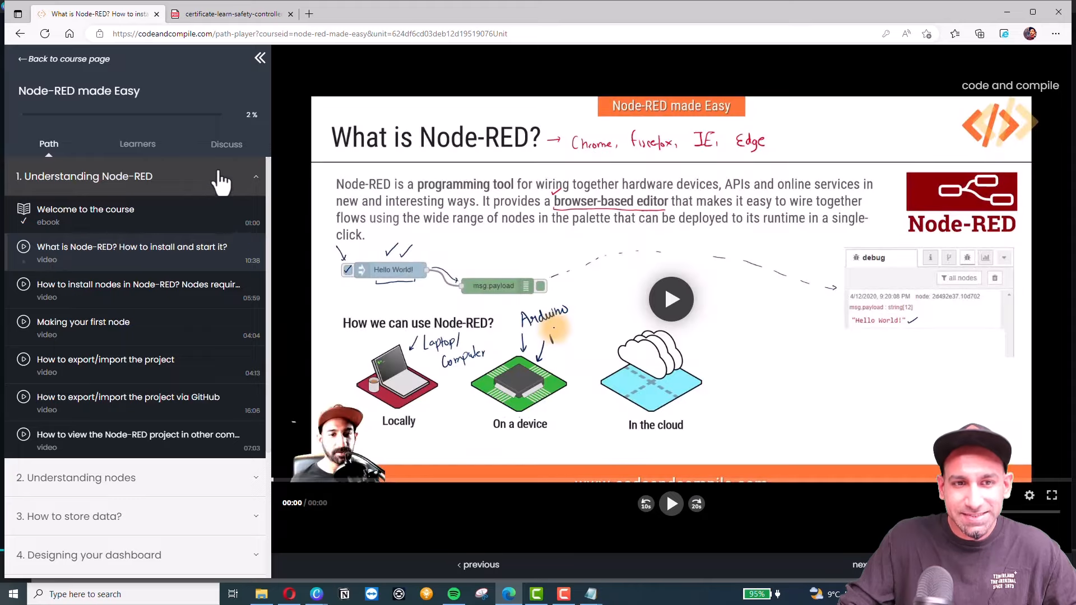
click(221, 150)
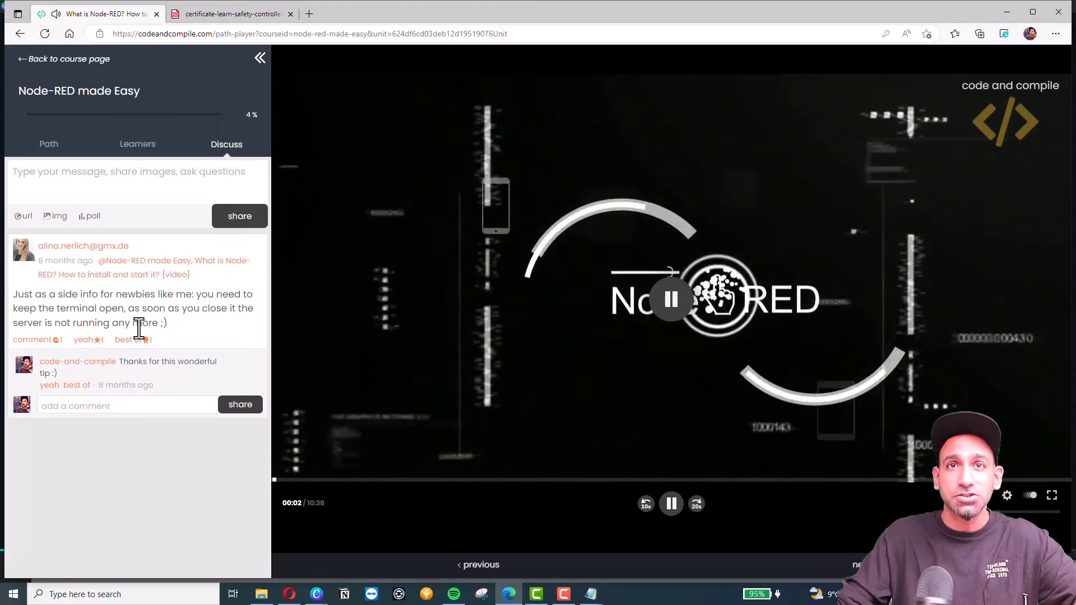
click(47, 147)
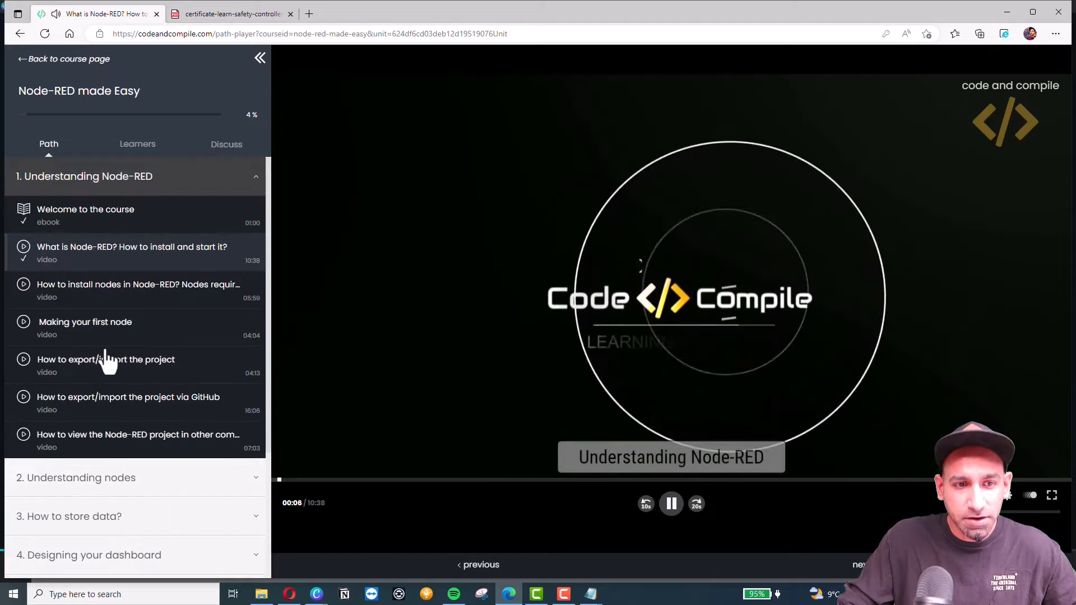
Play the GitHub export/import lesson with its comments shown, then return to the course page.
click(114, 411)
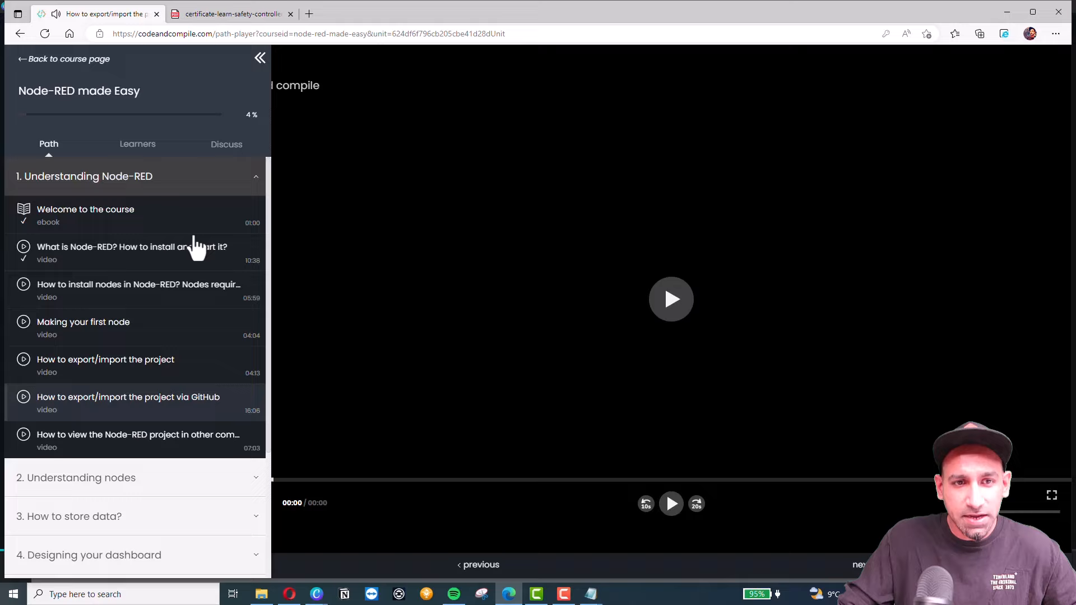
click(226, 152)
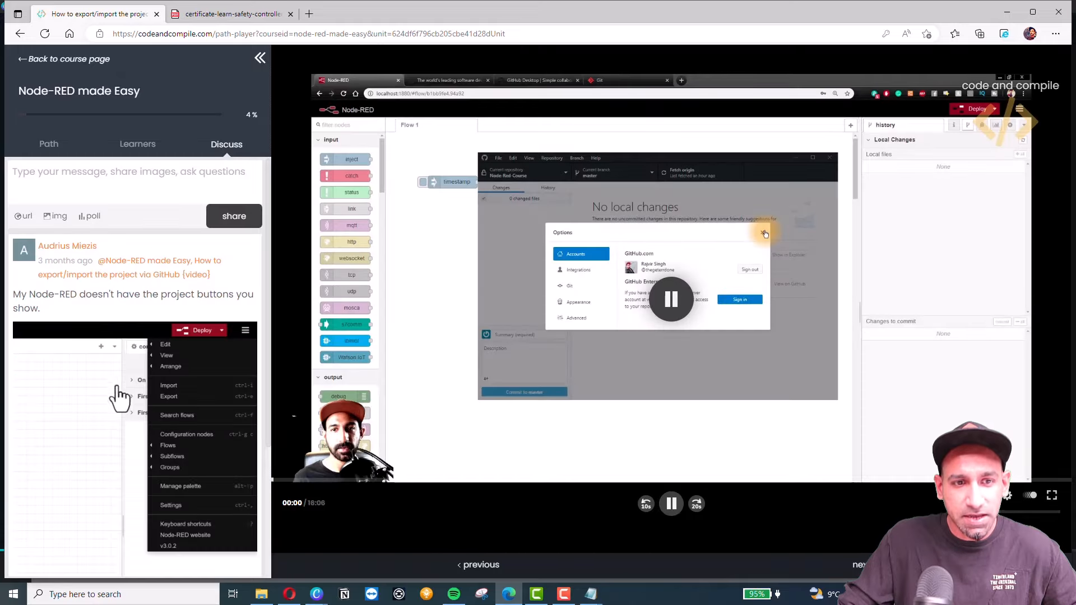
scroll(141, 370, down, 3)
scroll(137, 384, up, 3)
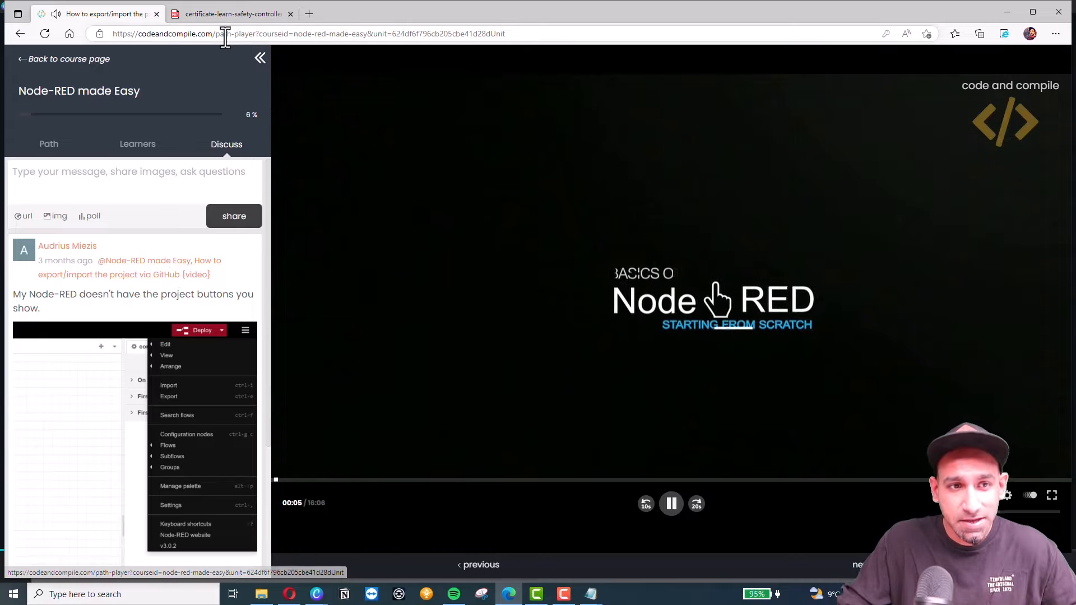
click(79, 61)
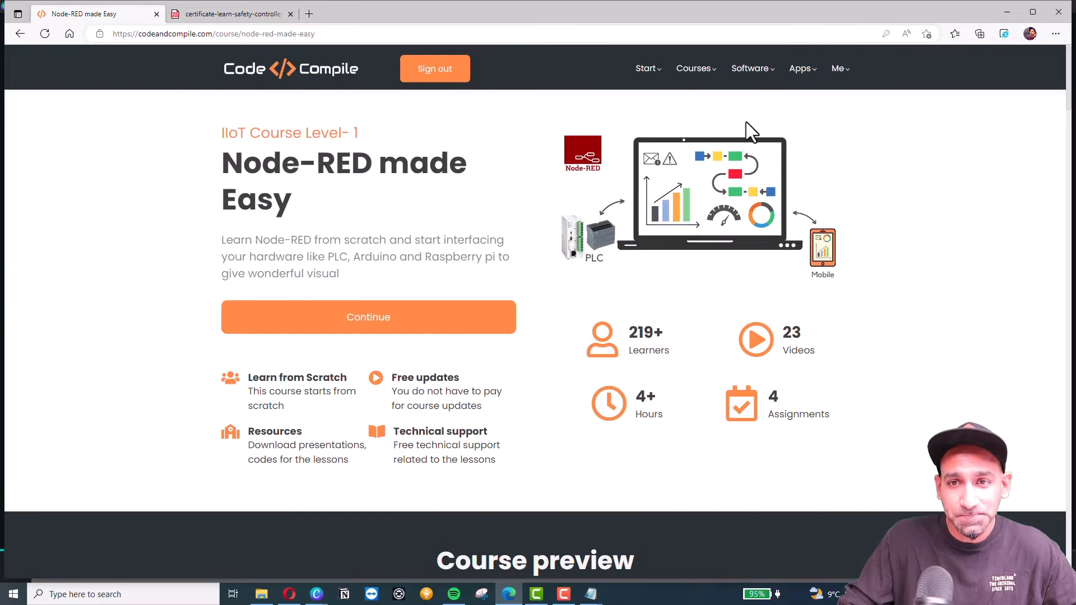
Read the certificate message in the Inbox, then open the My Account page with payment history.
mouse_move(845, 77)
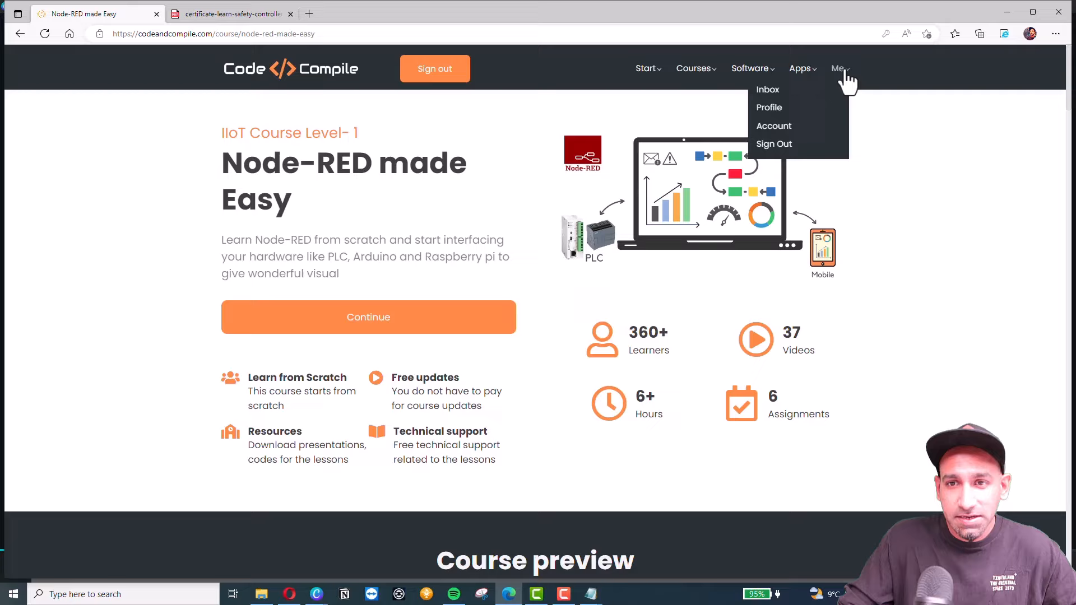
click(774, 93)
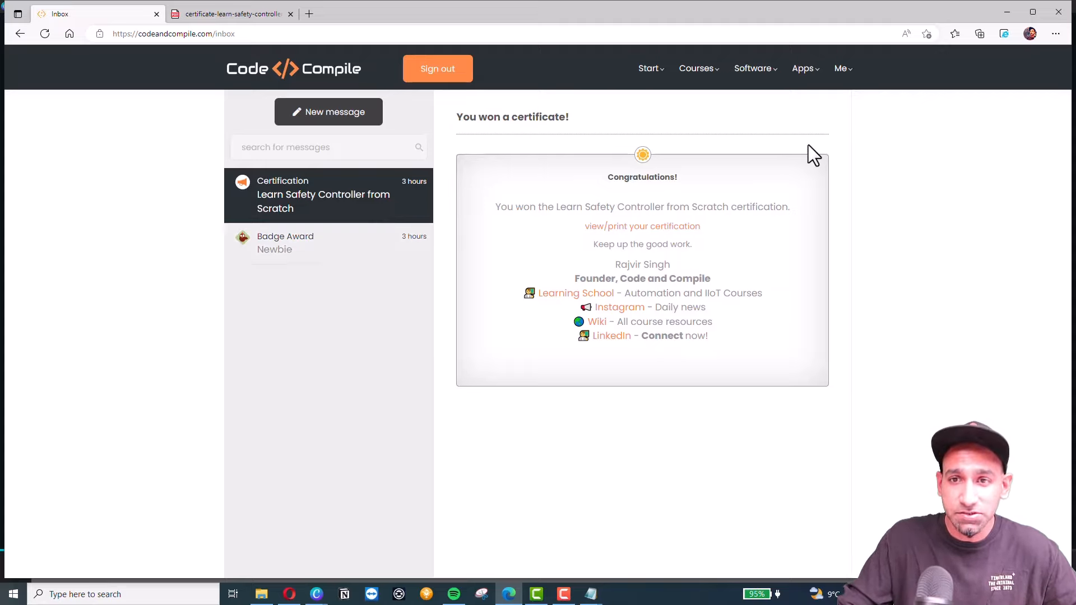
mouse_move(850, 79)
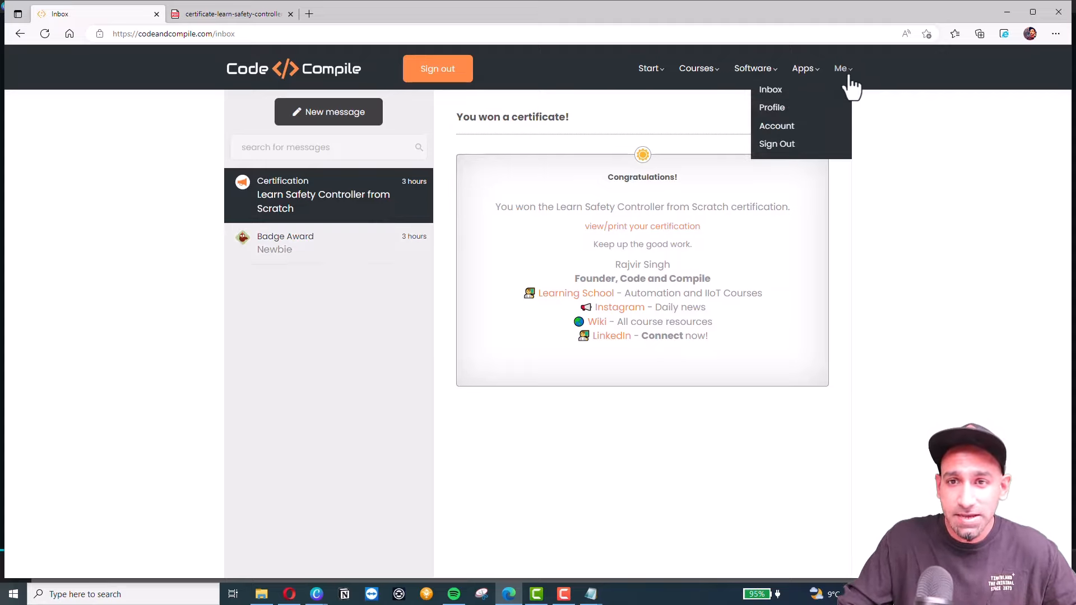
click(776, 127)
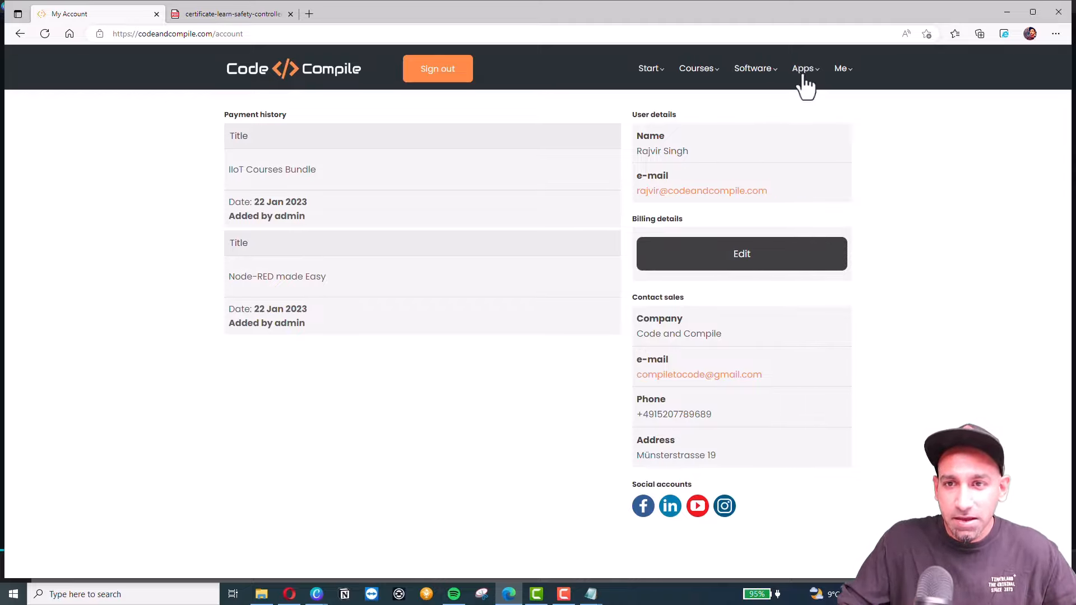
Open the Wiki in a new tab, close the certificate PDF, and browse the Code and Compile Wiki.
mouse_move(831, 66)
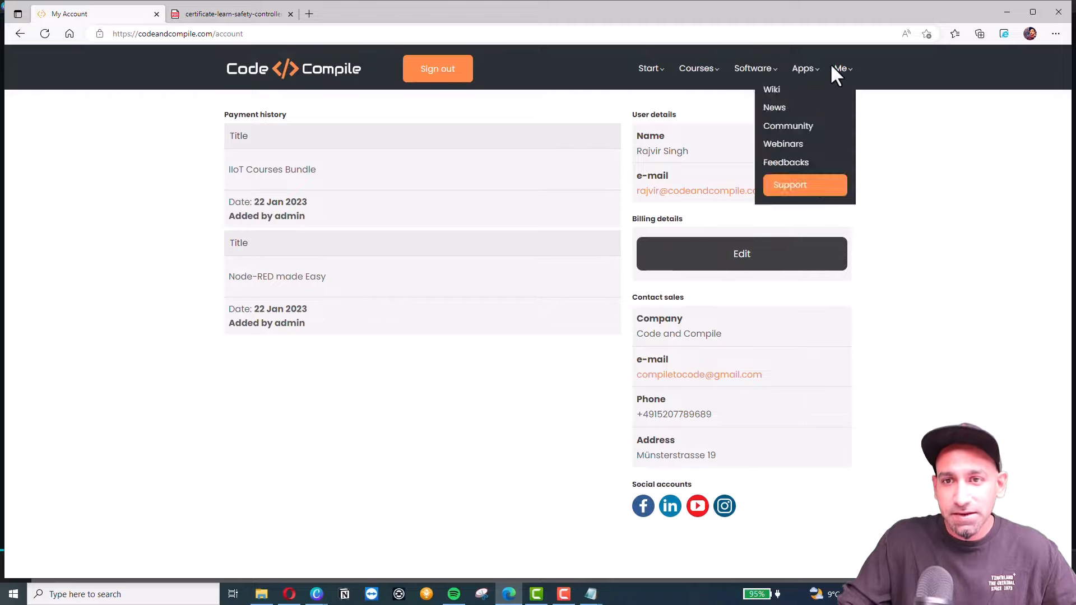
mouse_move(651, 78)
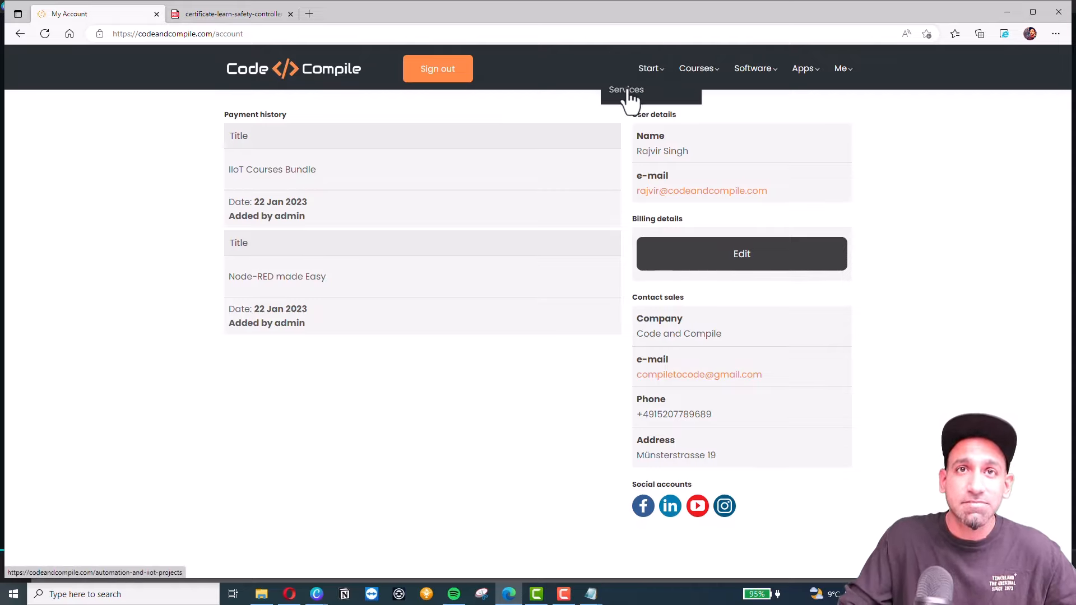
mouse_move(710, 77)
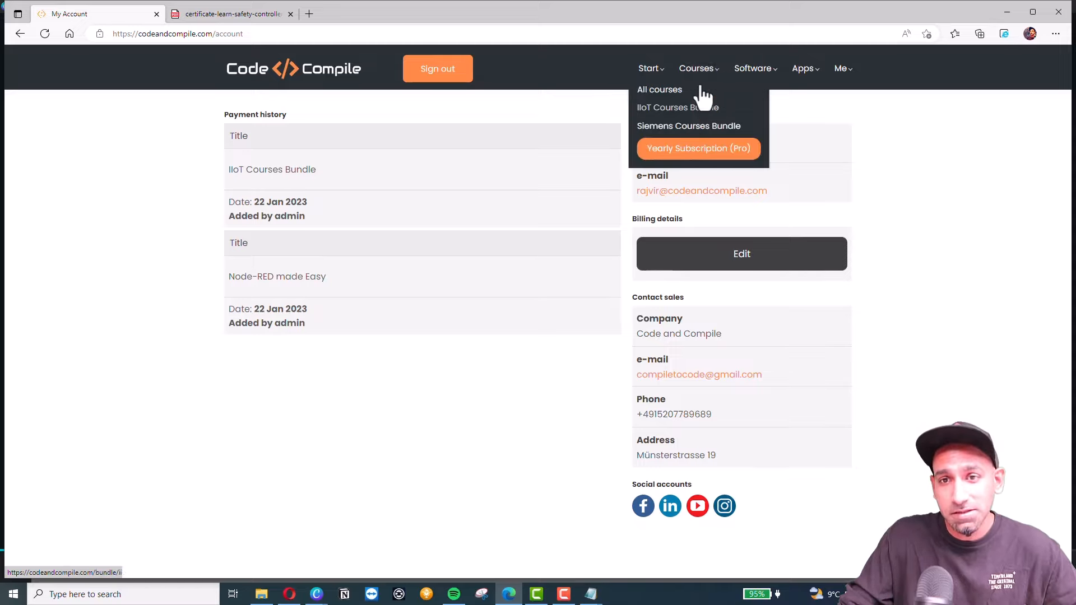
mouse_move(754, 72)
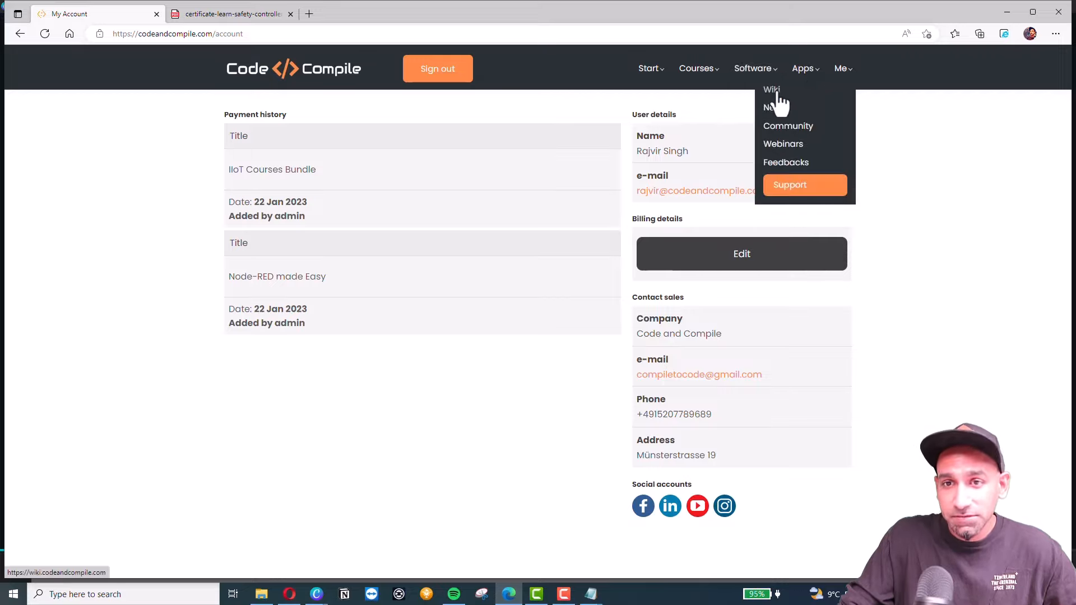
middle_click(776, 91)
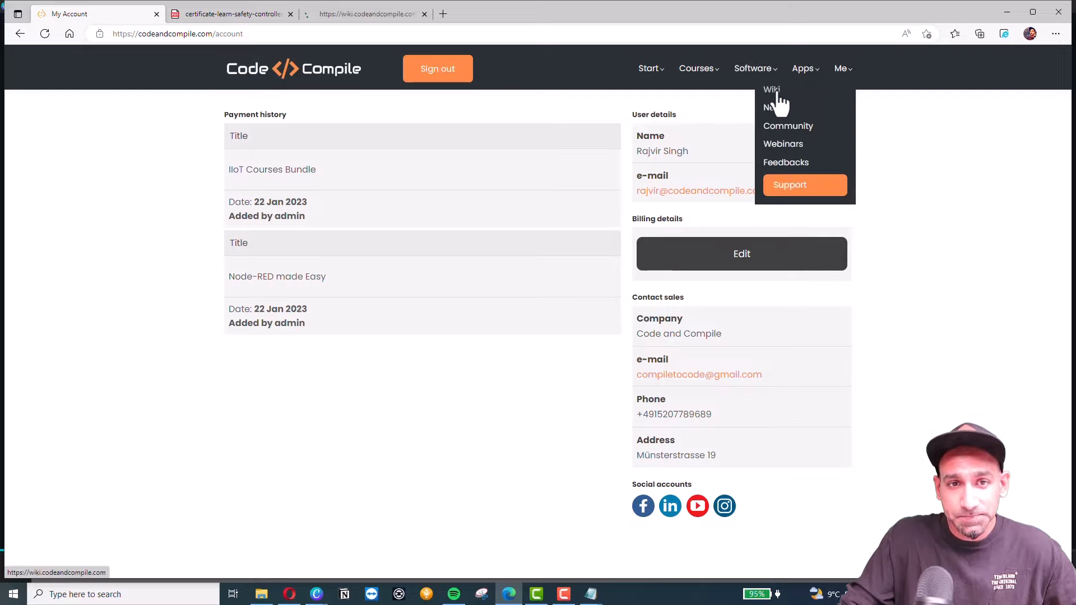
click(291, 14)
click(211, 13)
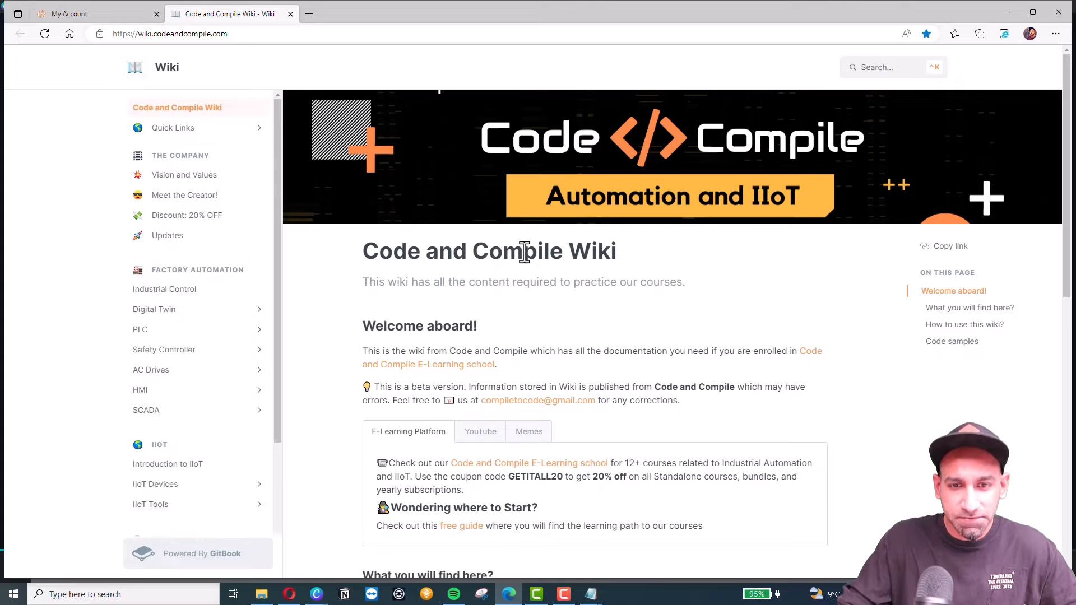
scroll(528, 276, down, 10)
scroll(523, 300, up, 10)
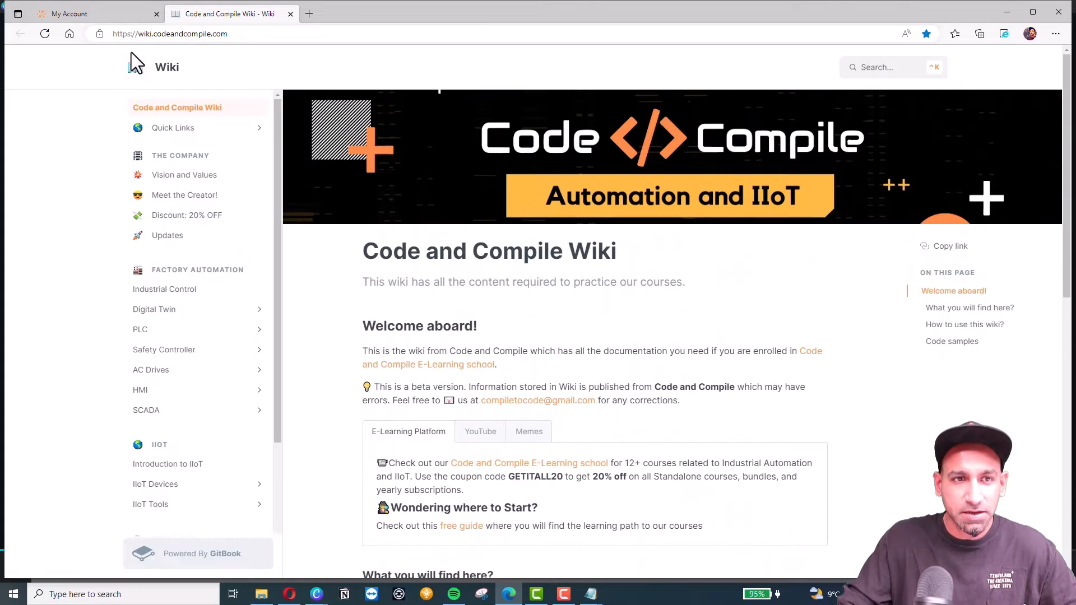
Open the Daily News page in a new tab, close the Wiki, and browse the news.
click(98, 16)
mouse_move(801, 85)
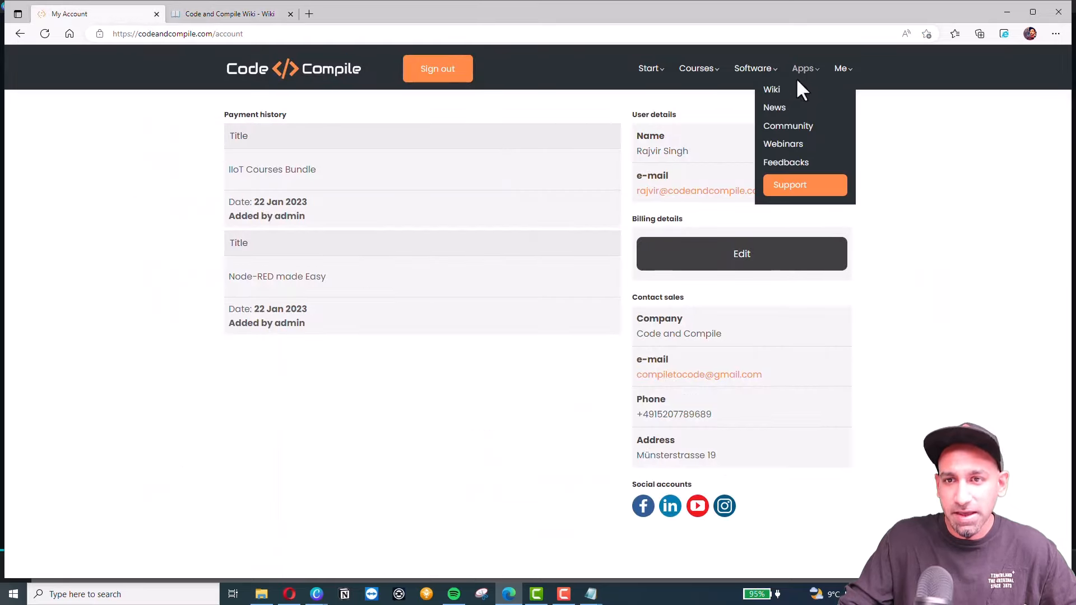
click(776, 107)
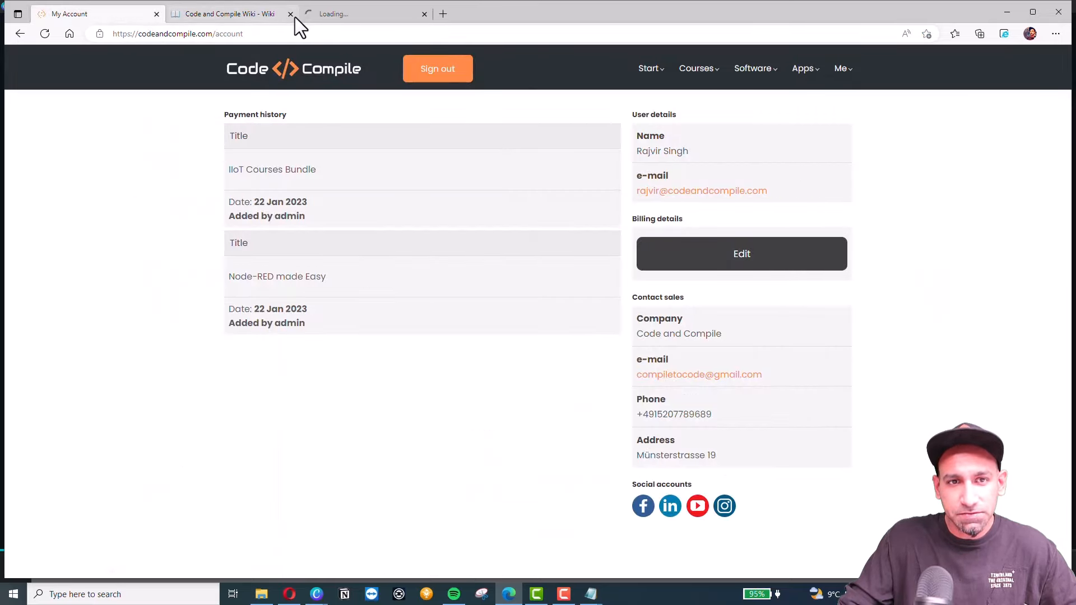
click(293, 15)
click(220, 10)
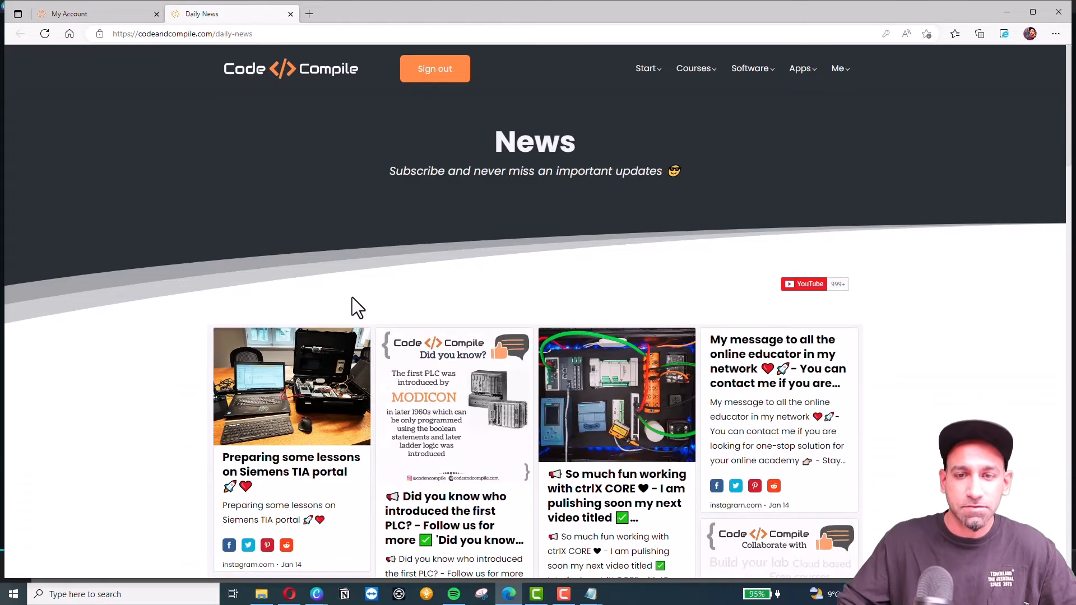
scroll(442, 313, down, 2)
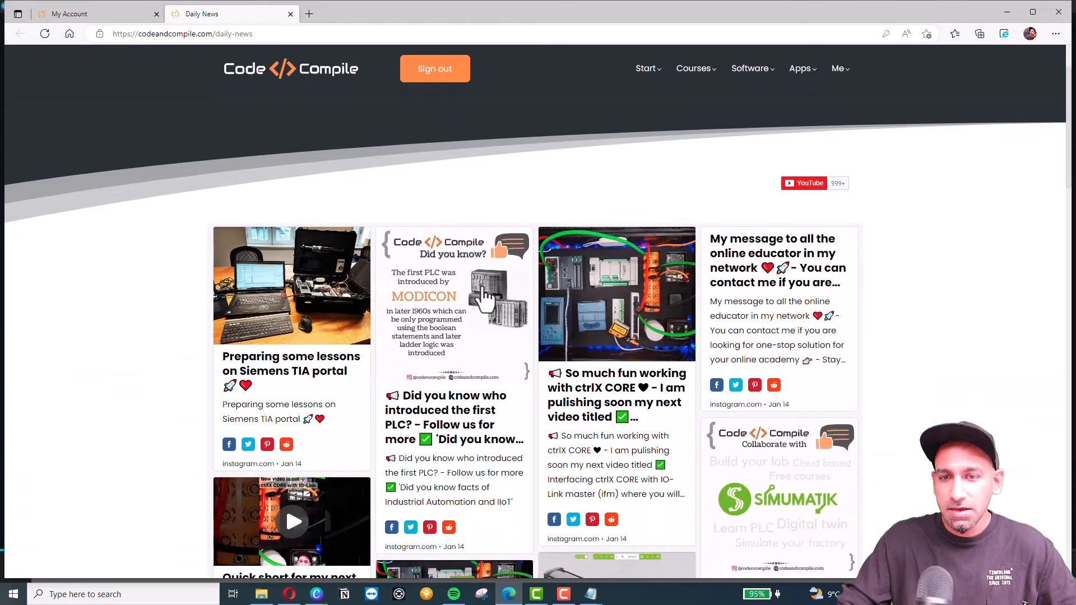
scroll(395, 213, up, 2)
Open the Community page in a background tab and close the Daily News tab.
click(106, 12)
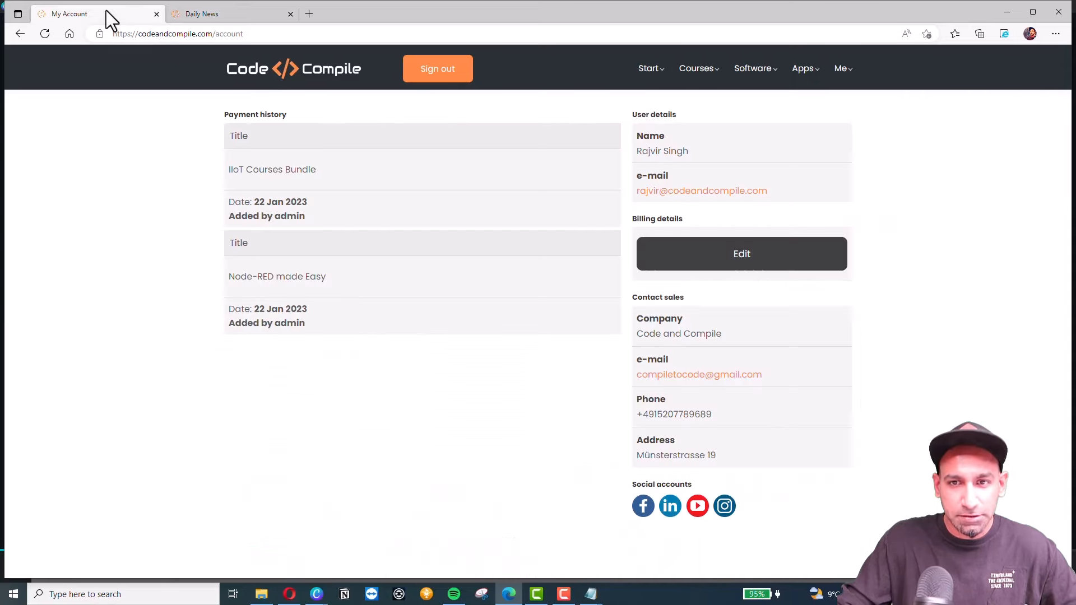
mouse_move(803, 68)
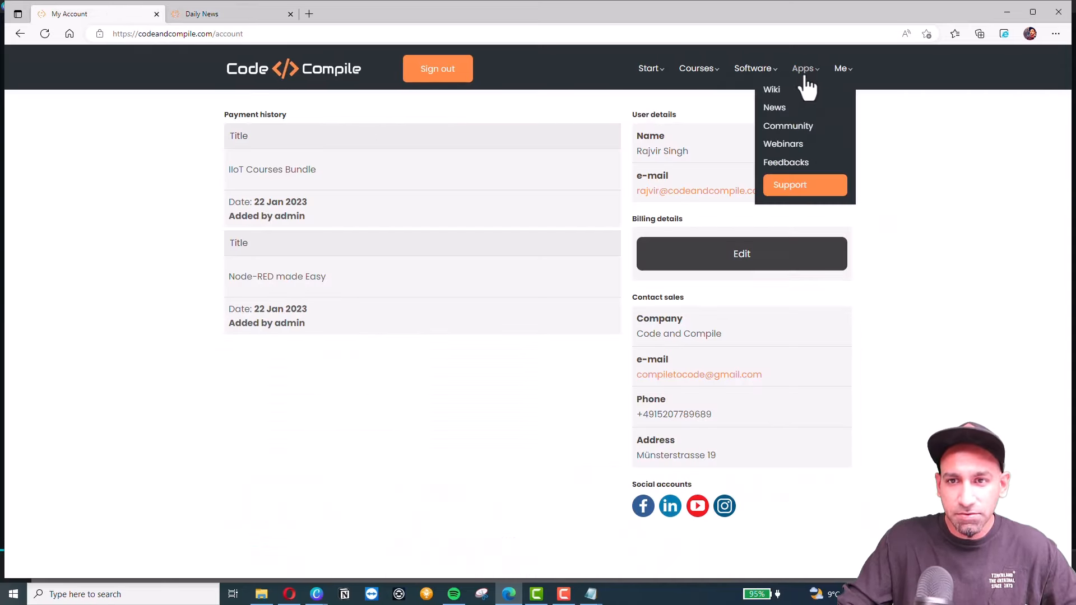
middle_click(786, 127)
click(290, 14)
Leave the Daily News tab for the Community feed and skim through it.
click(212, 15)
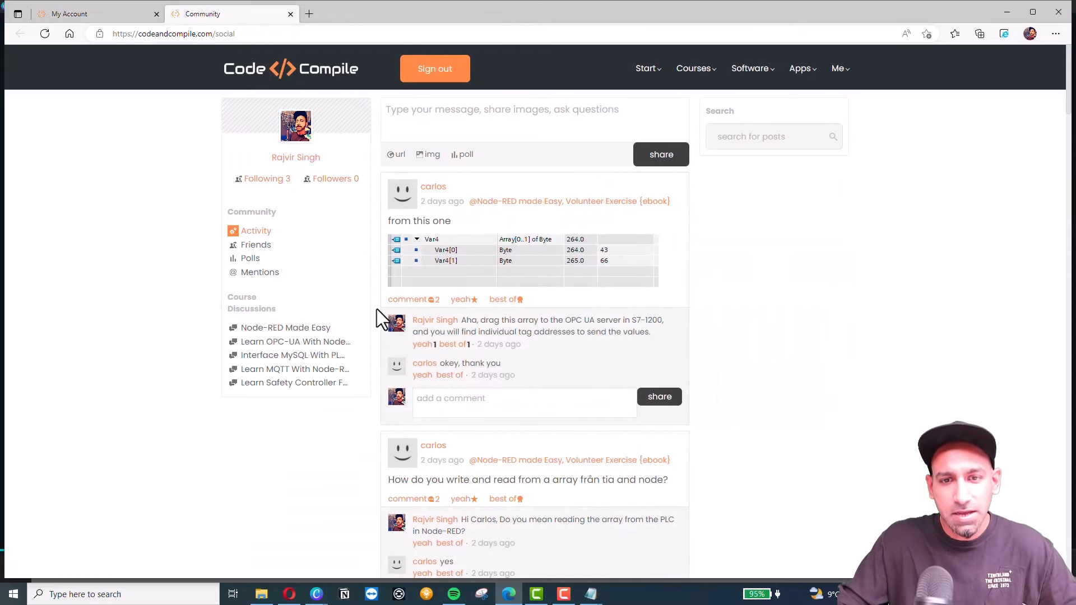
scroll(526, 280, down, 1)
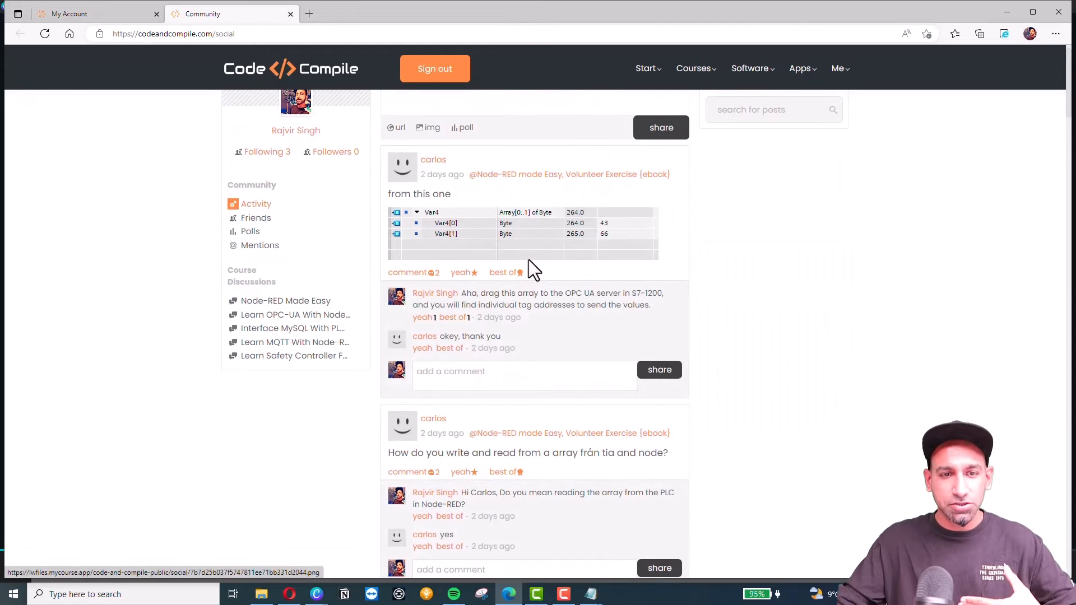
scroll(529, 260, up, 1)
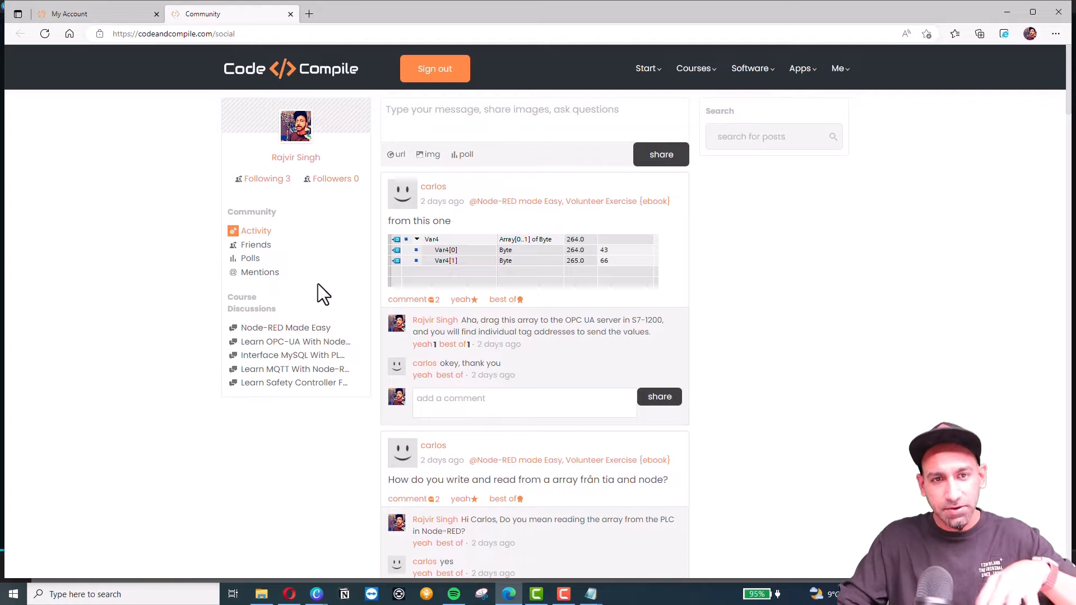
Filter discussions by Node-RED Made Easy, OPC-UA, MySQL, MQTT and safety controller courses, ending on Node-RED.
click(288, 330)
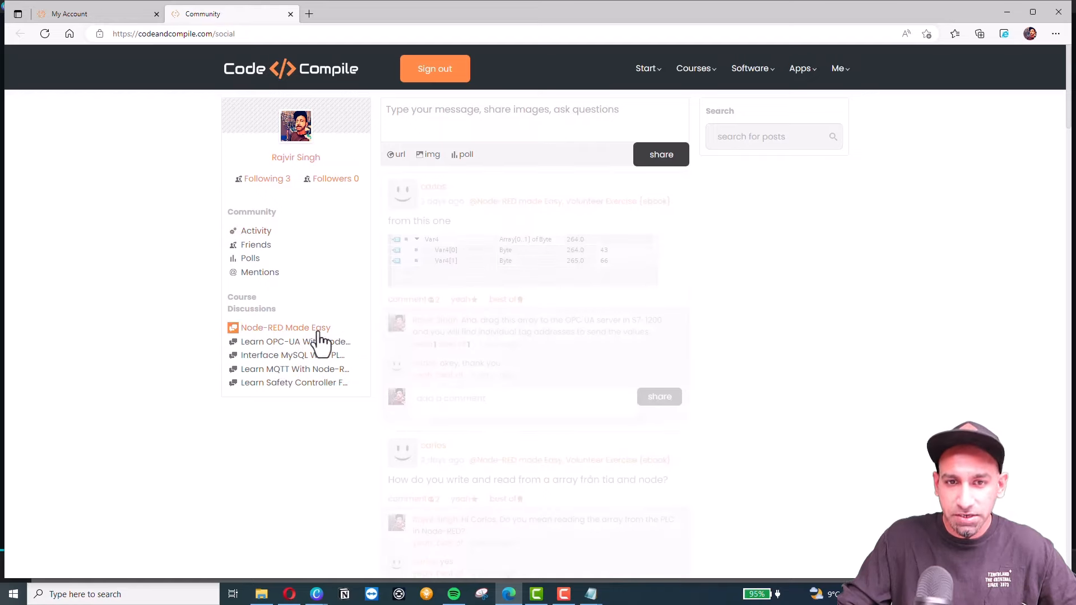
click(338, 338)
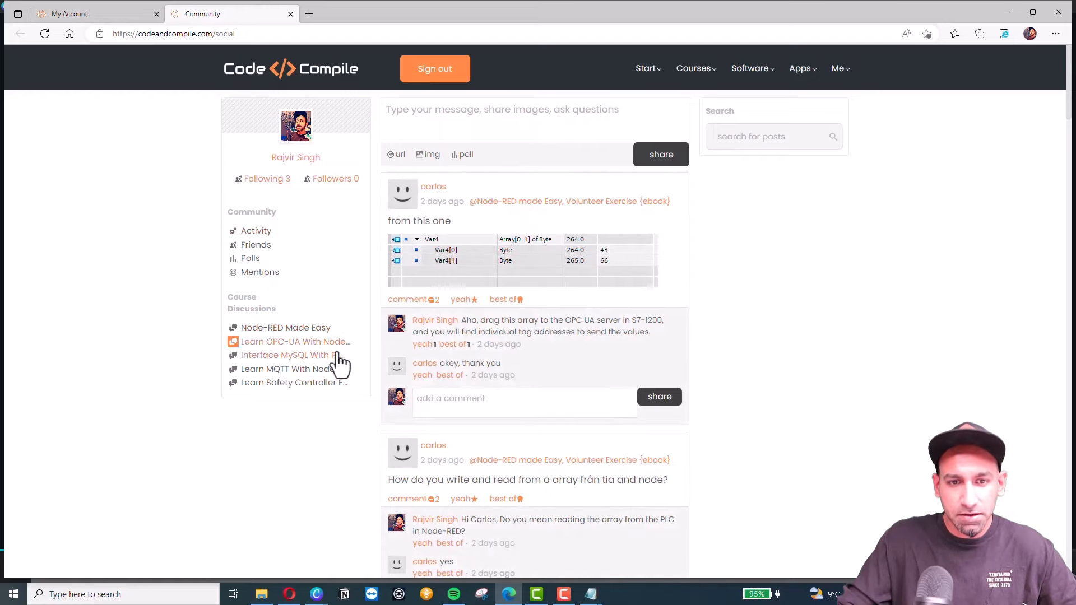
click(291, 355)
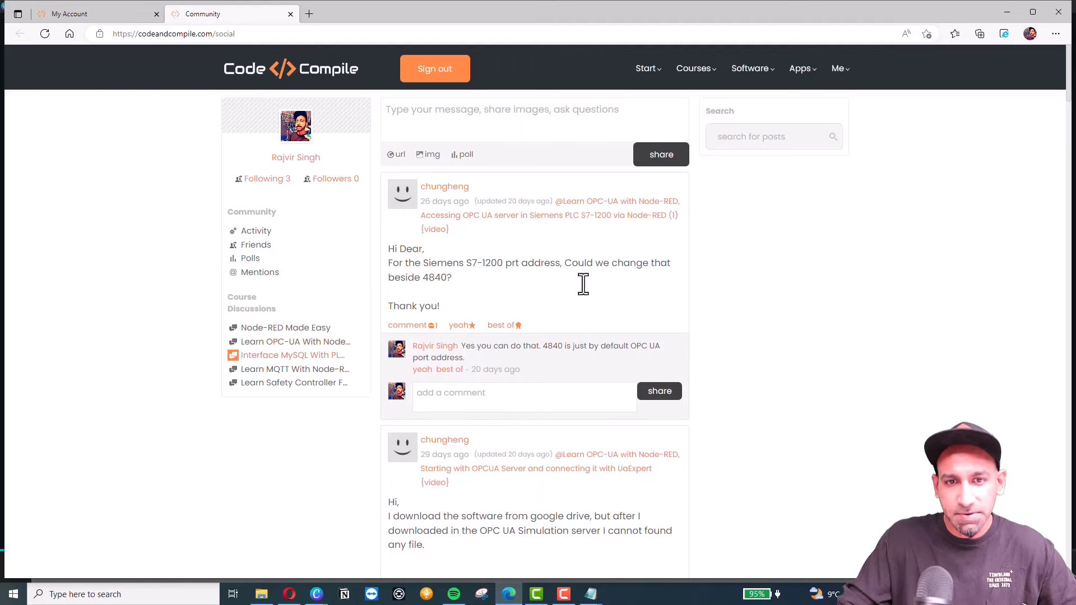
click(305, 371)
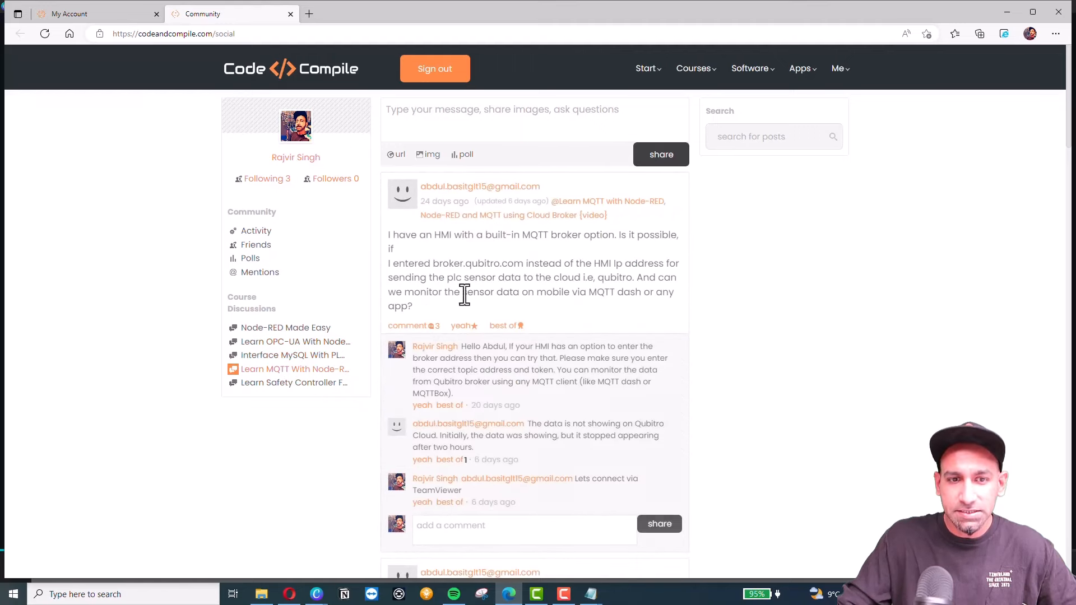
click(307, 383)
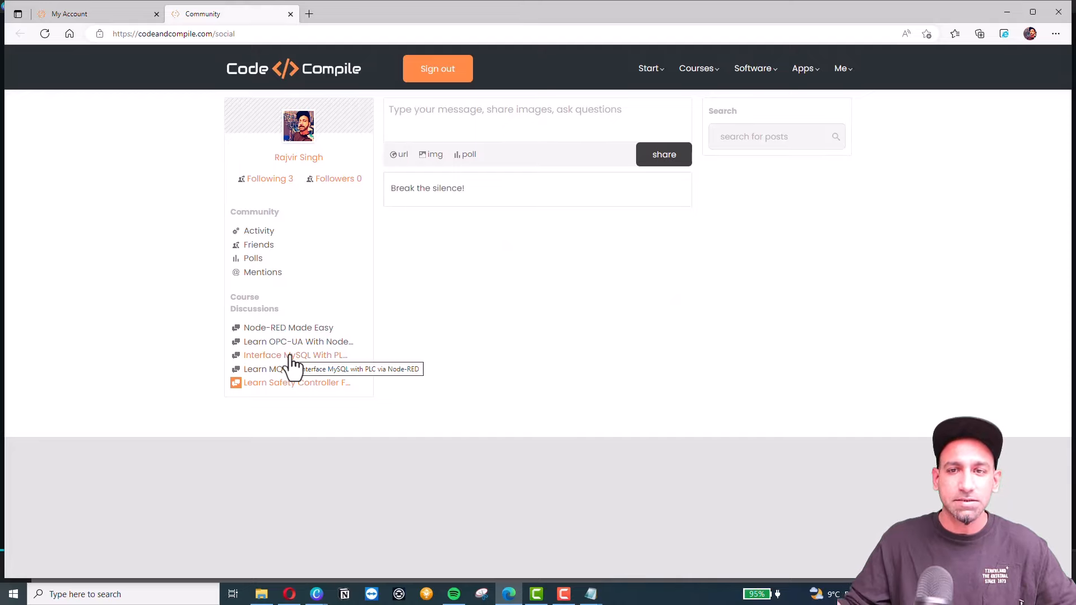
click(289, 328)
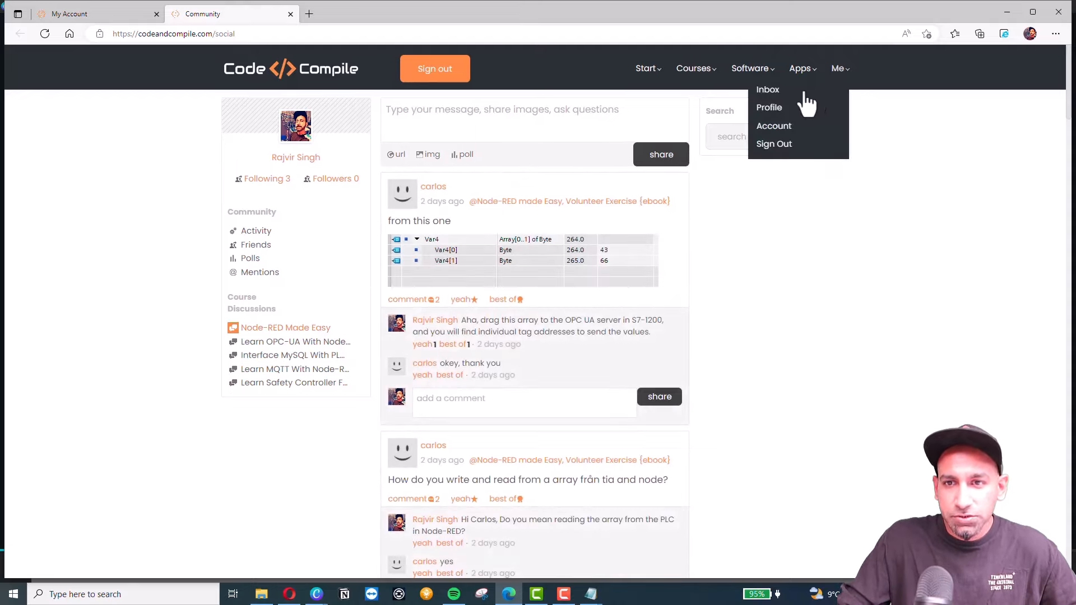
mouse_move(801, 69)
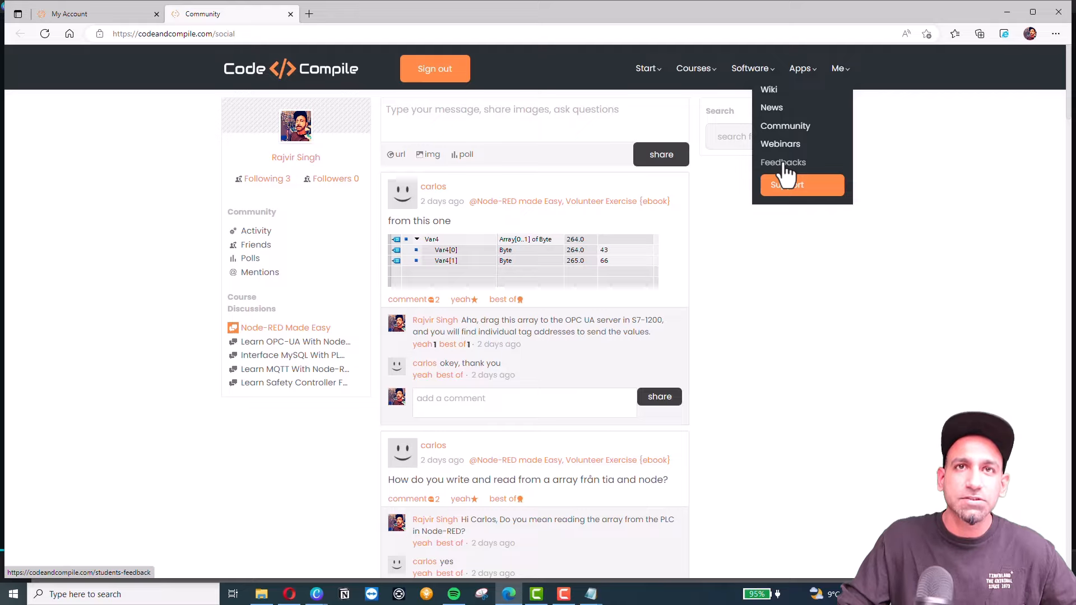
Start a support request form, sign out of the school, and return to the LearnWorlds free-trial slide.
click(785, 191)
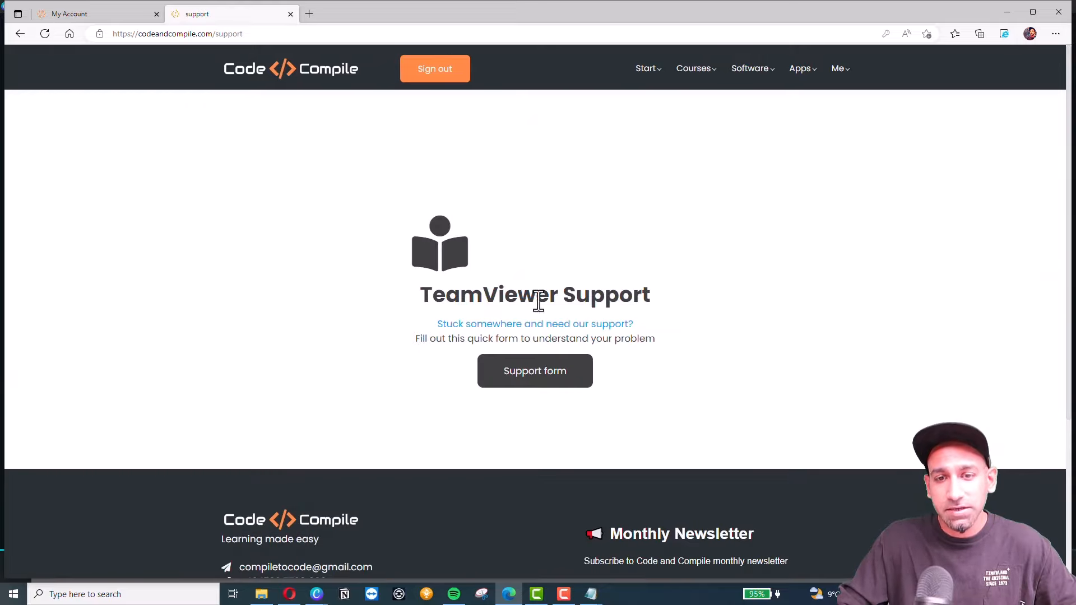
click(531, 372)
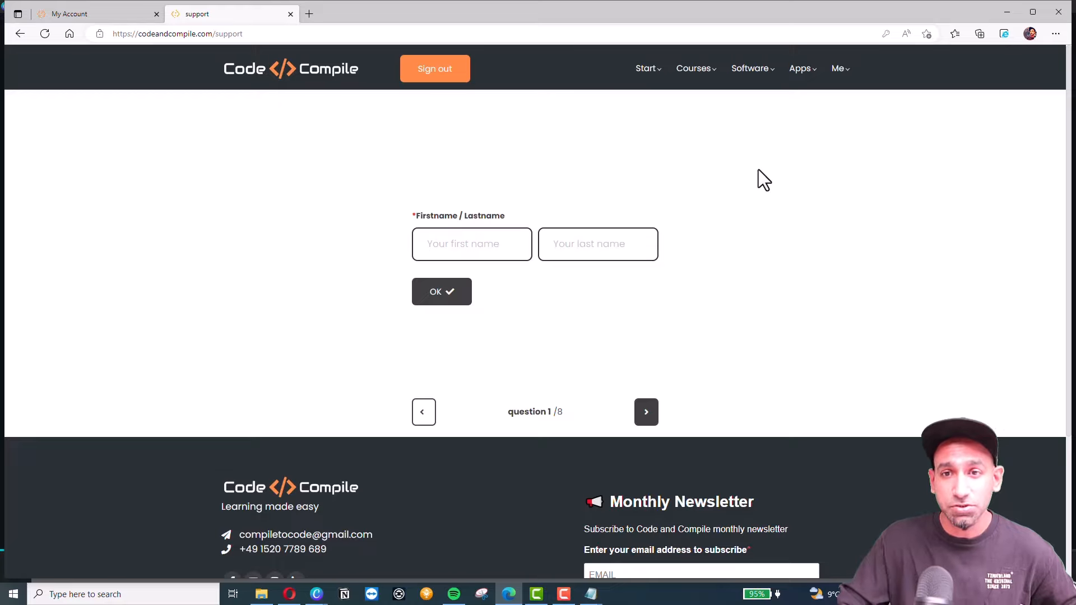
mouse_move(853, 70)
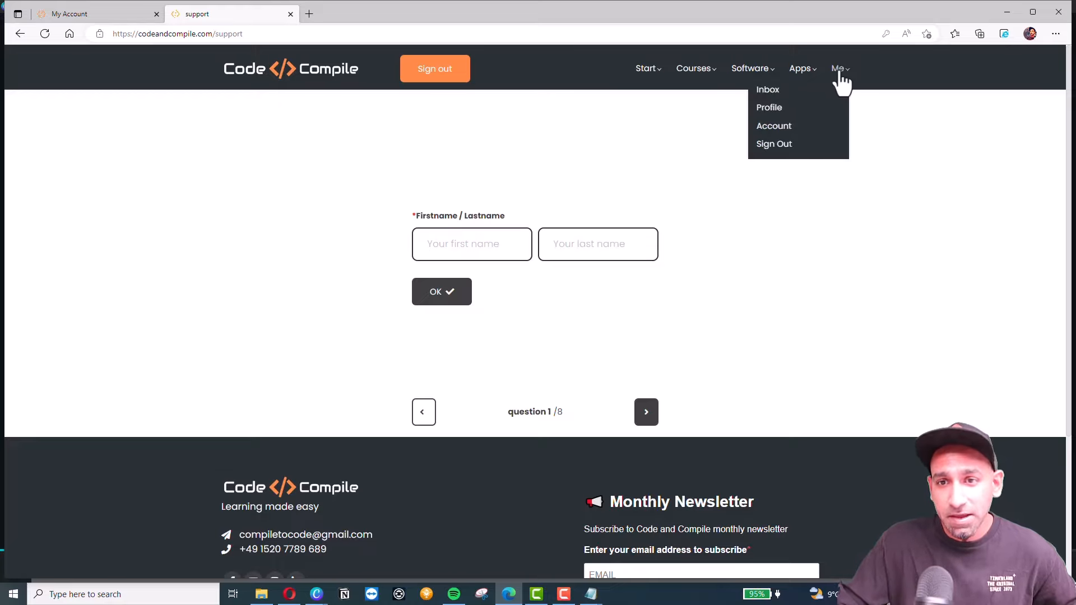
click(775, 147)
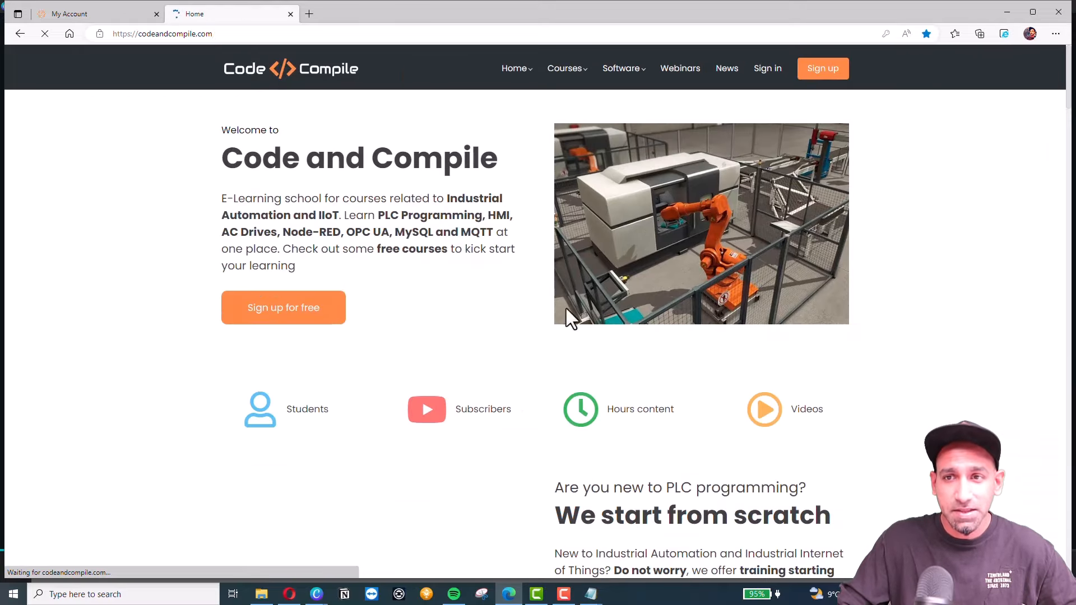
mouse_move(317, 594)
click(336, 548)
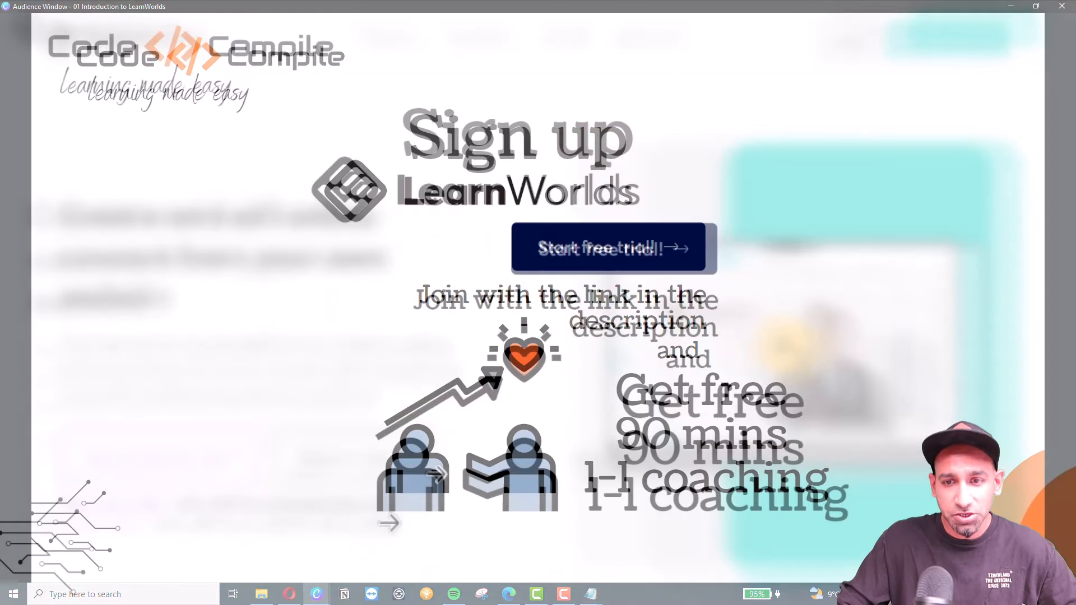